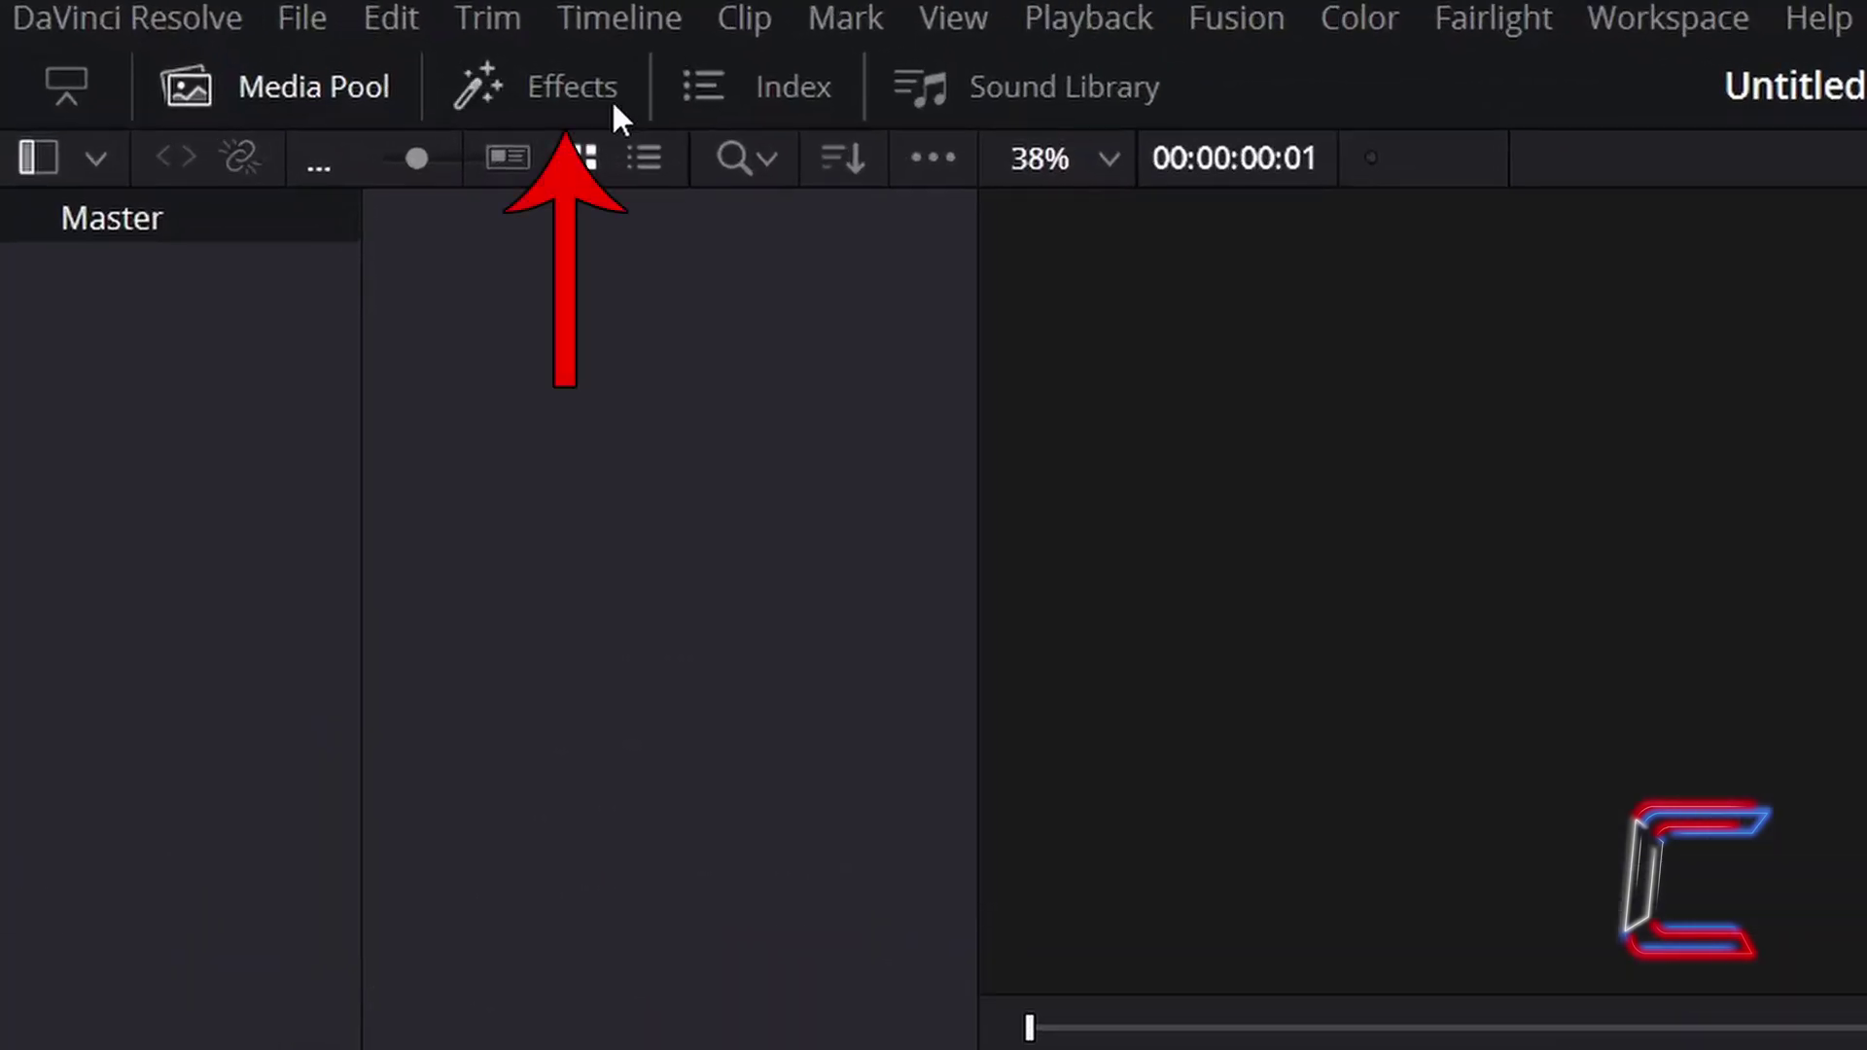
Open the Effects library and show the Toolbox effects list.
click(611, 97)
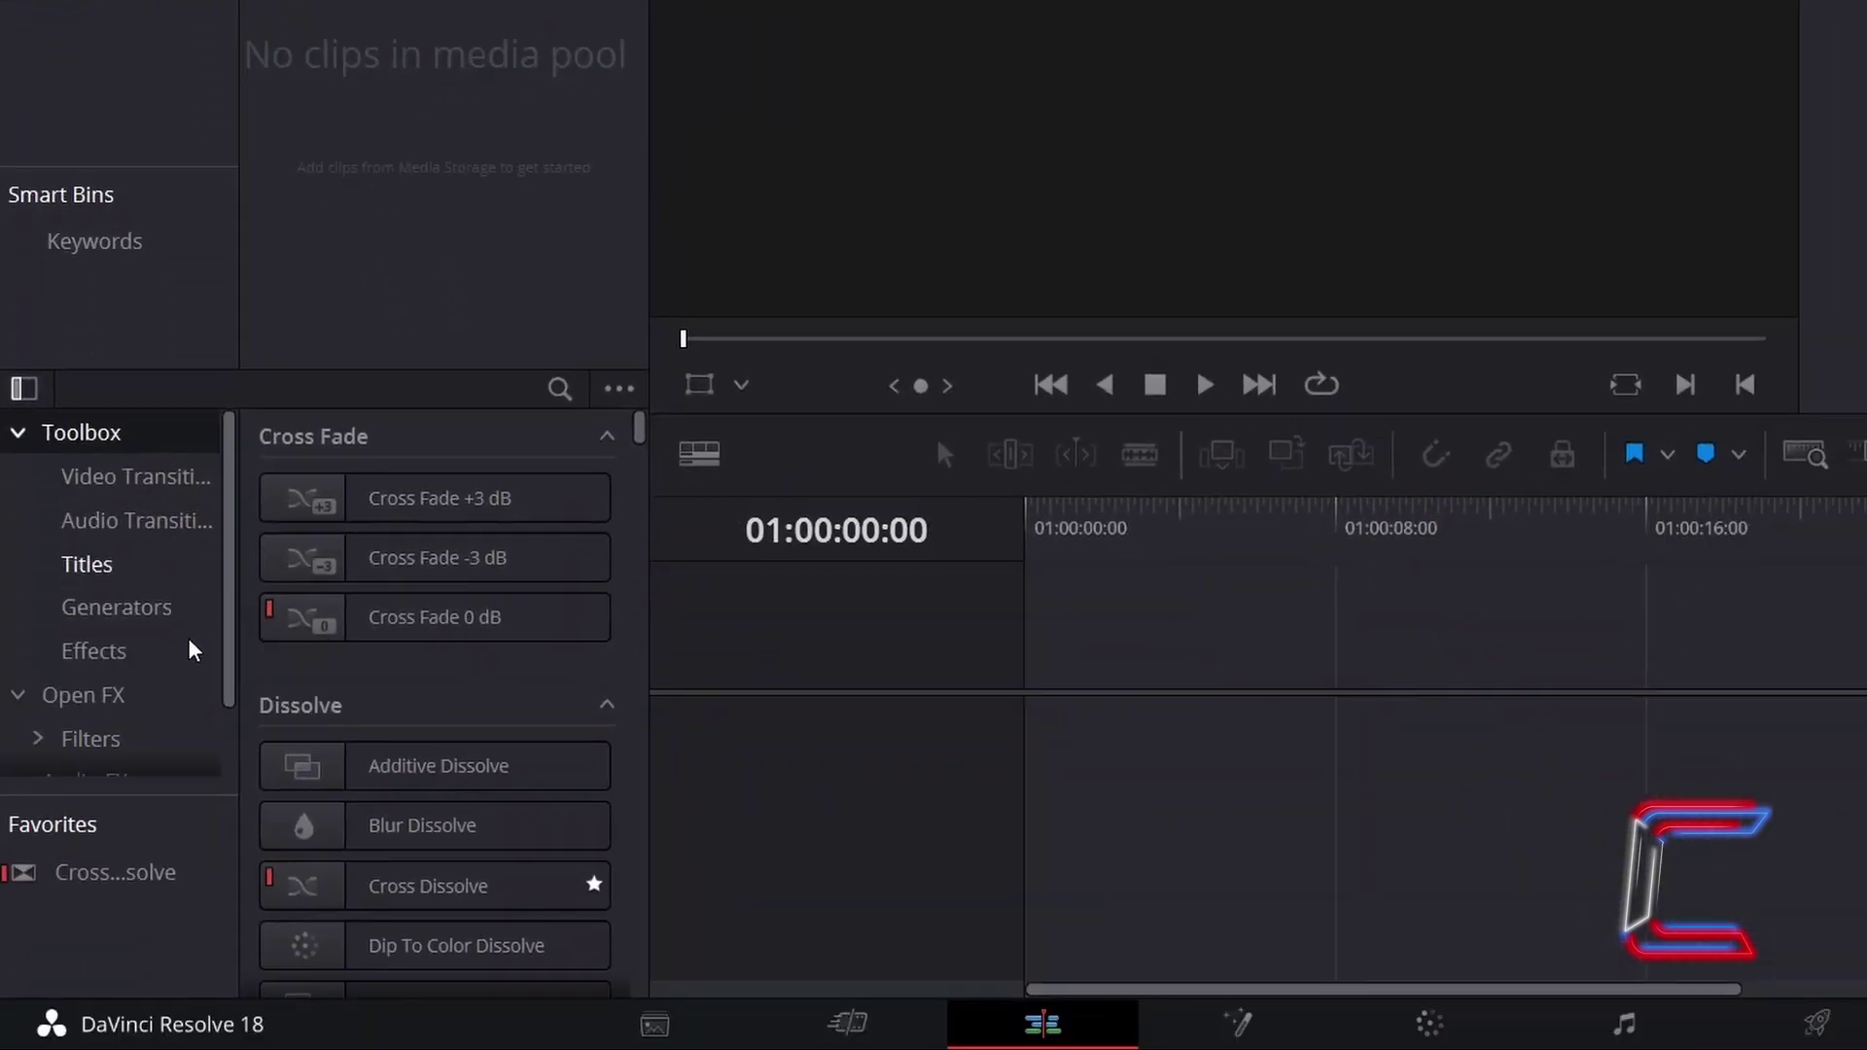
click(186, 659)
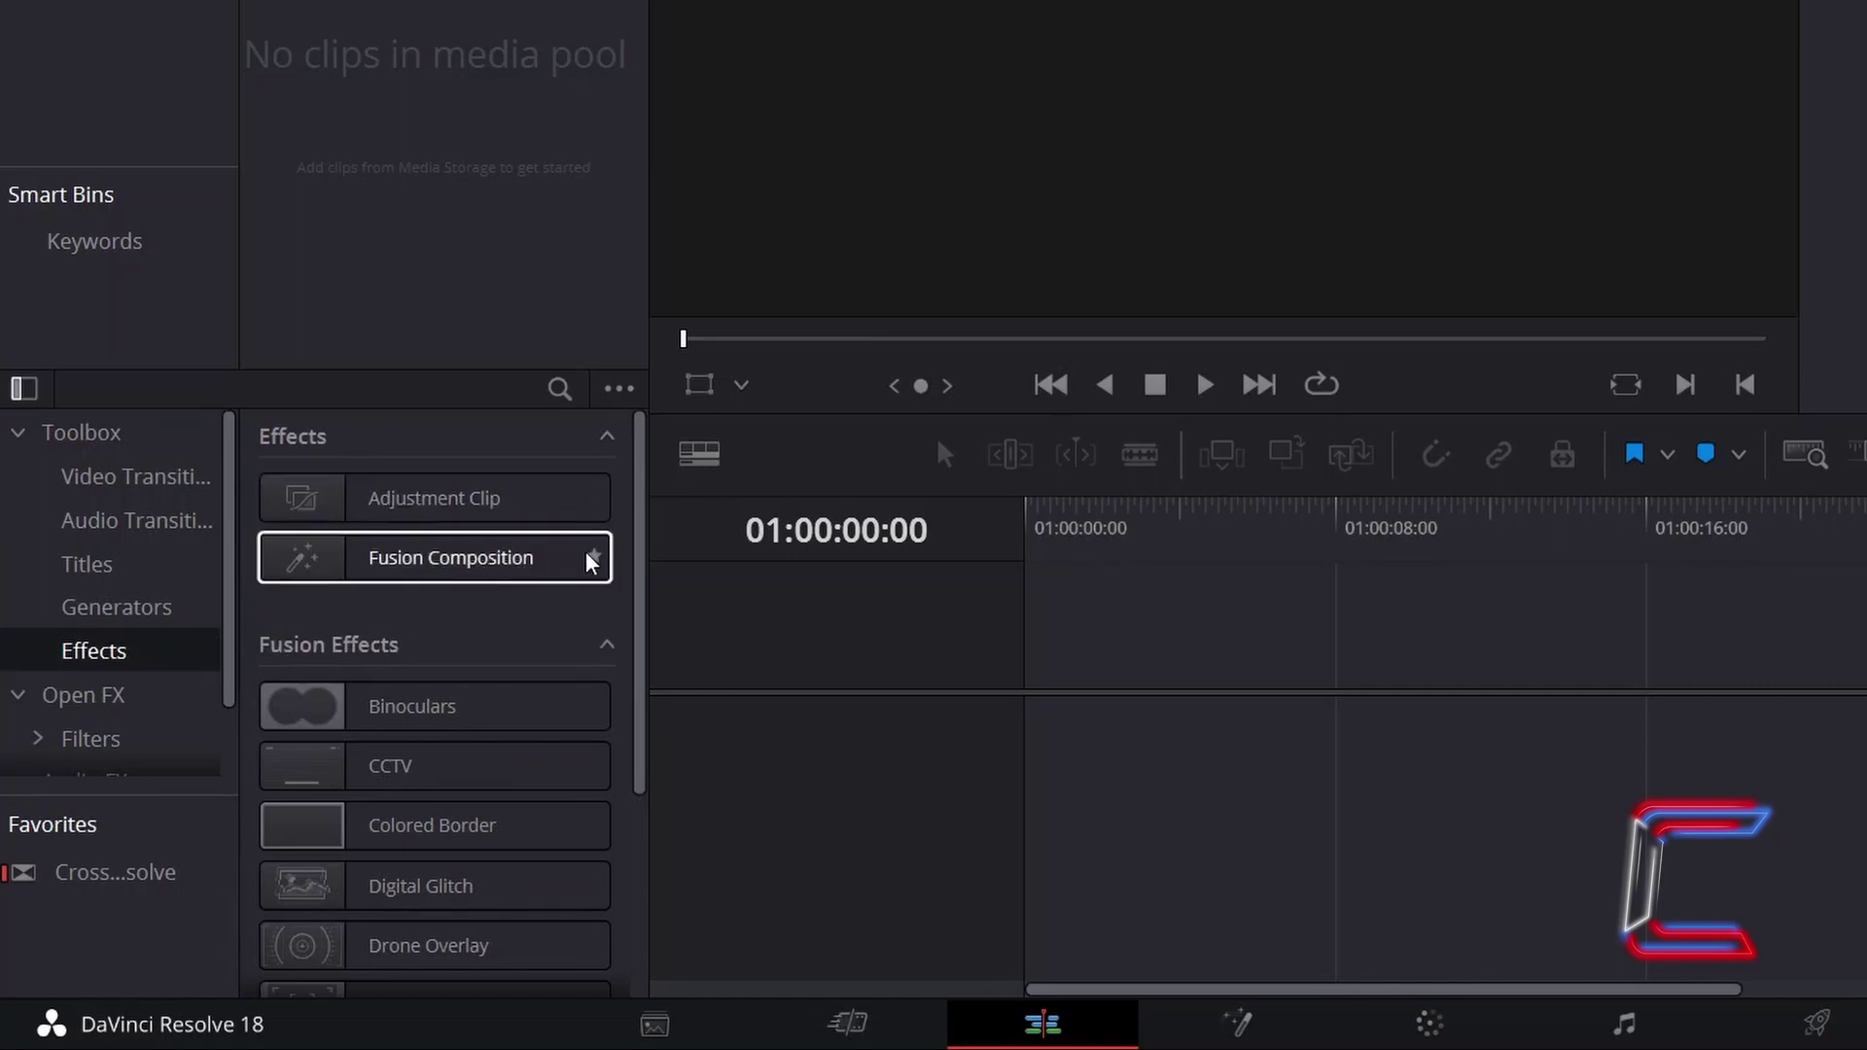
Place a Fusion Composition clip on the timeline and change its duration to 00:00:10:00.
drag(590, 562, 1040, 718)
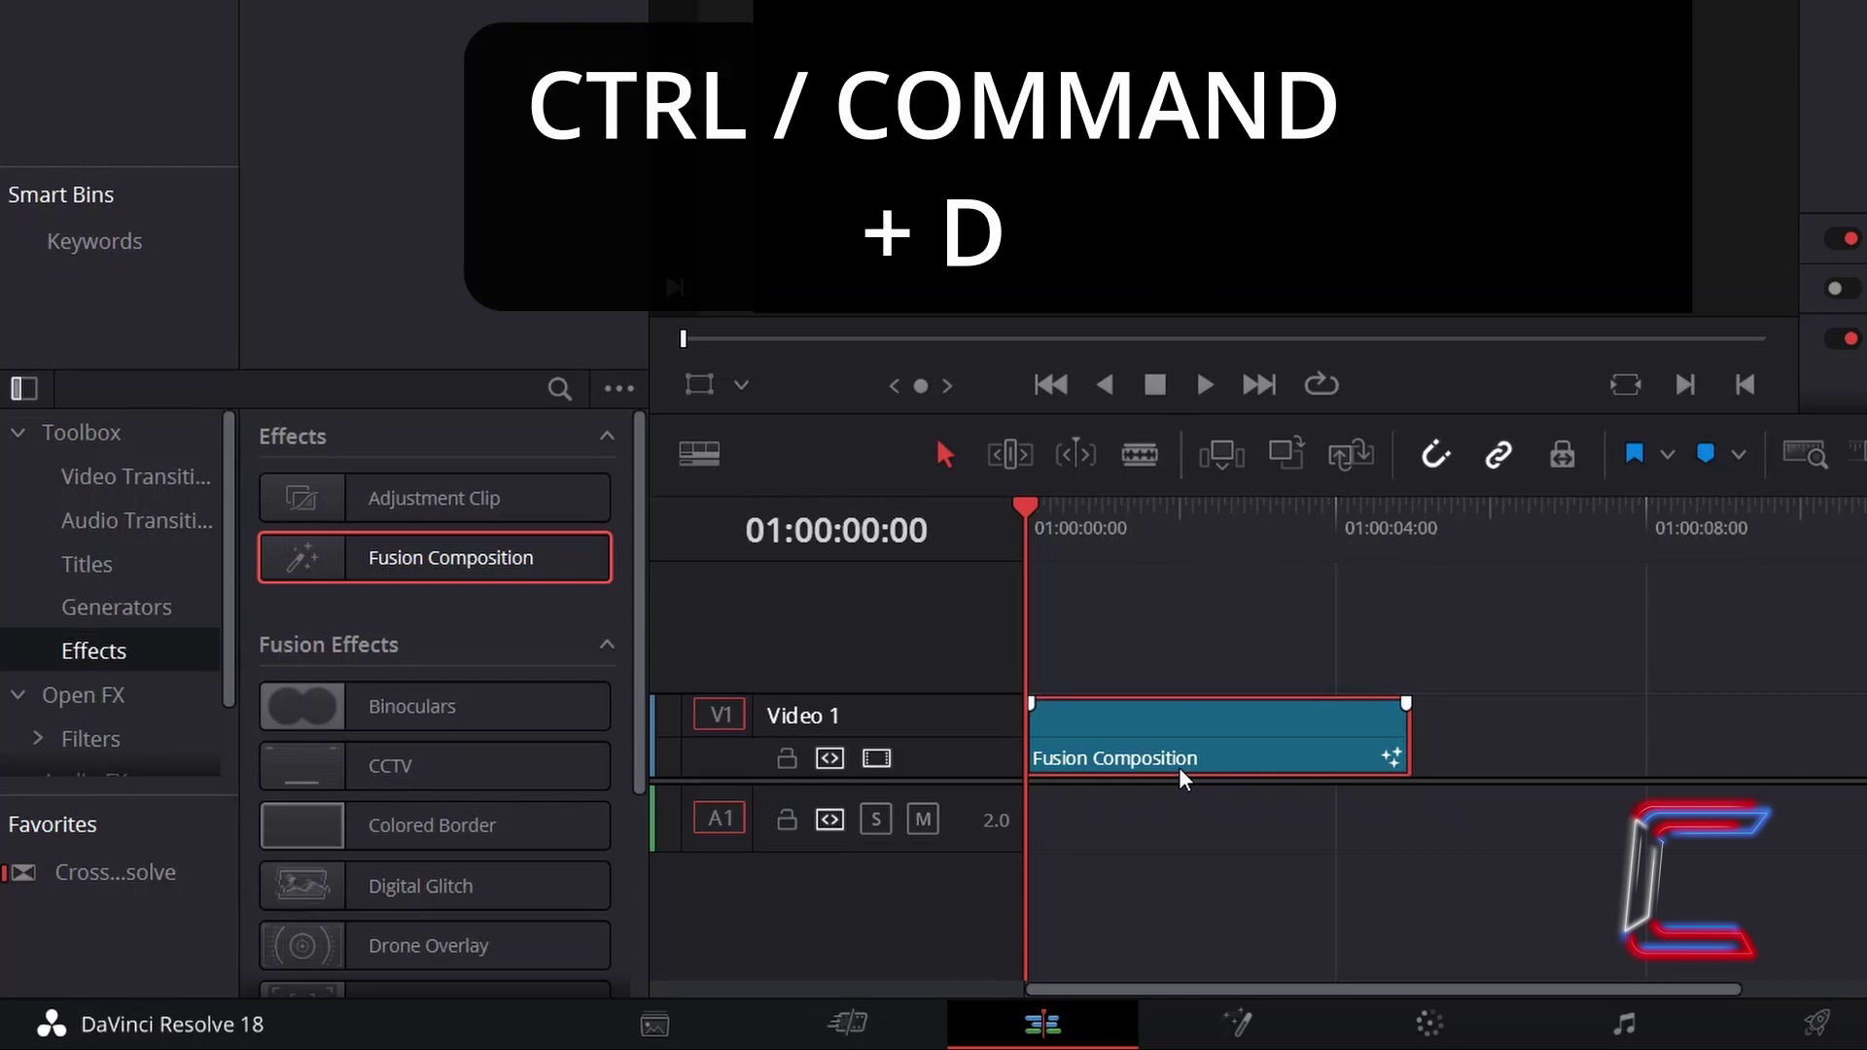
key(ctrl+d)
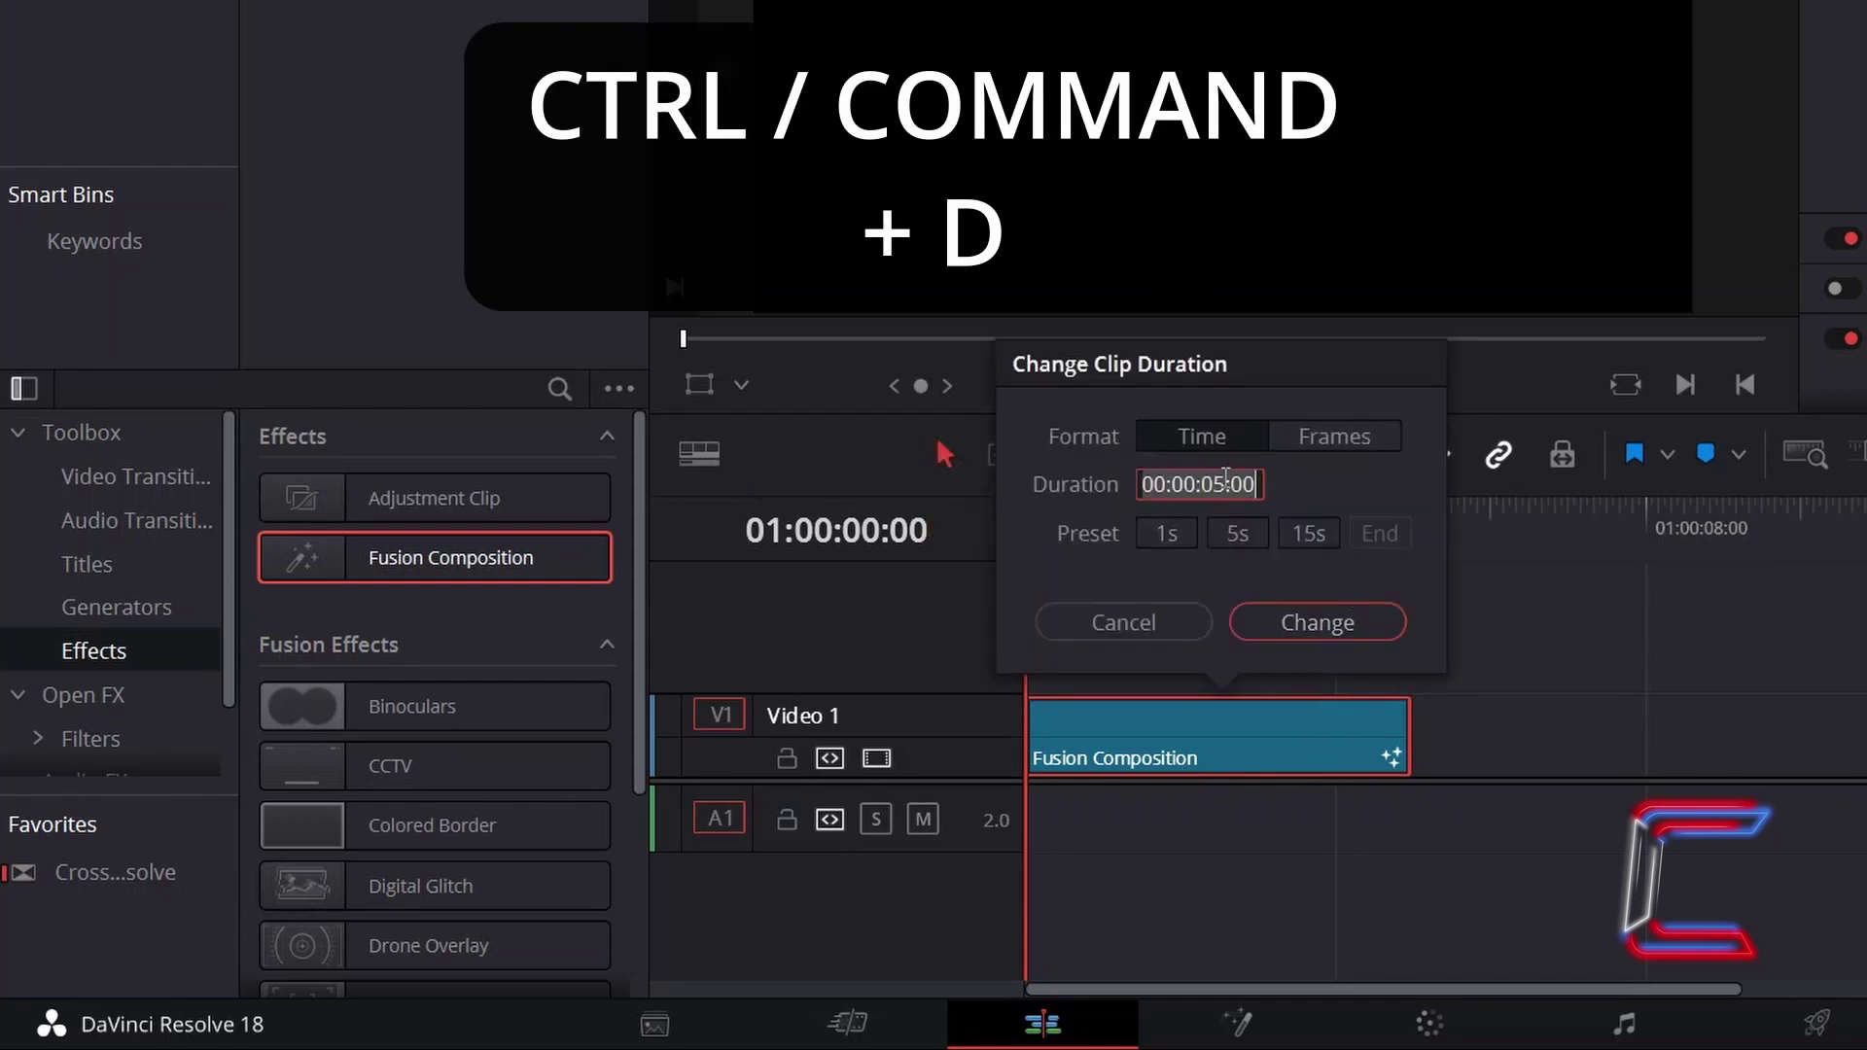
click(1226, 484)
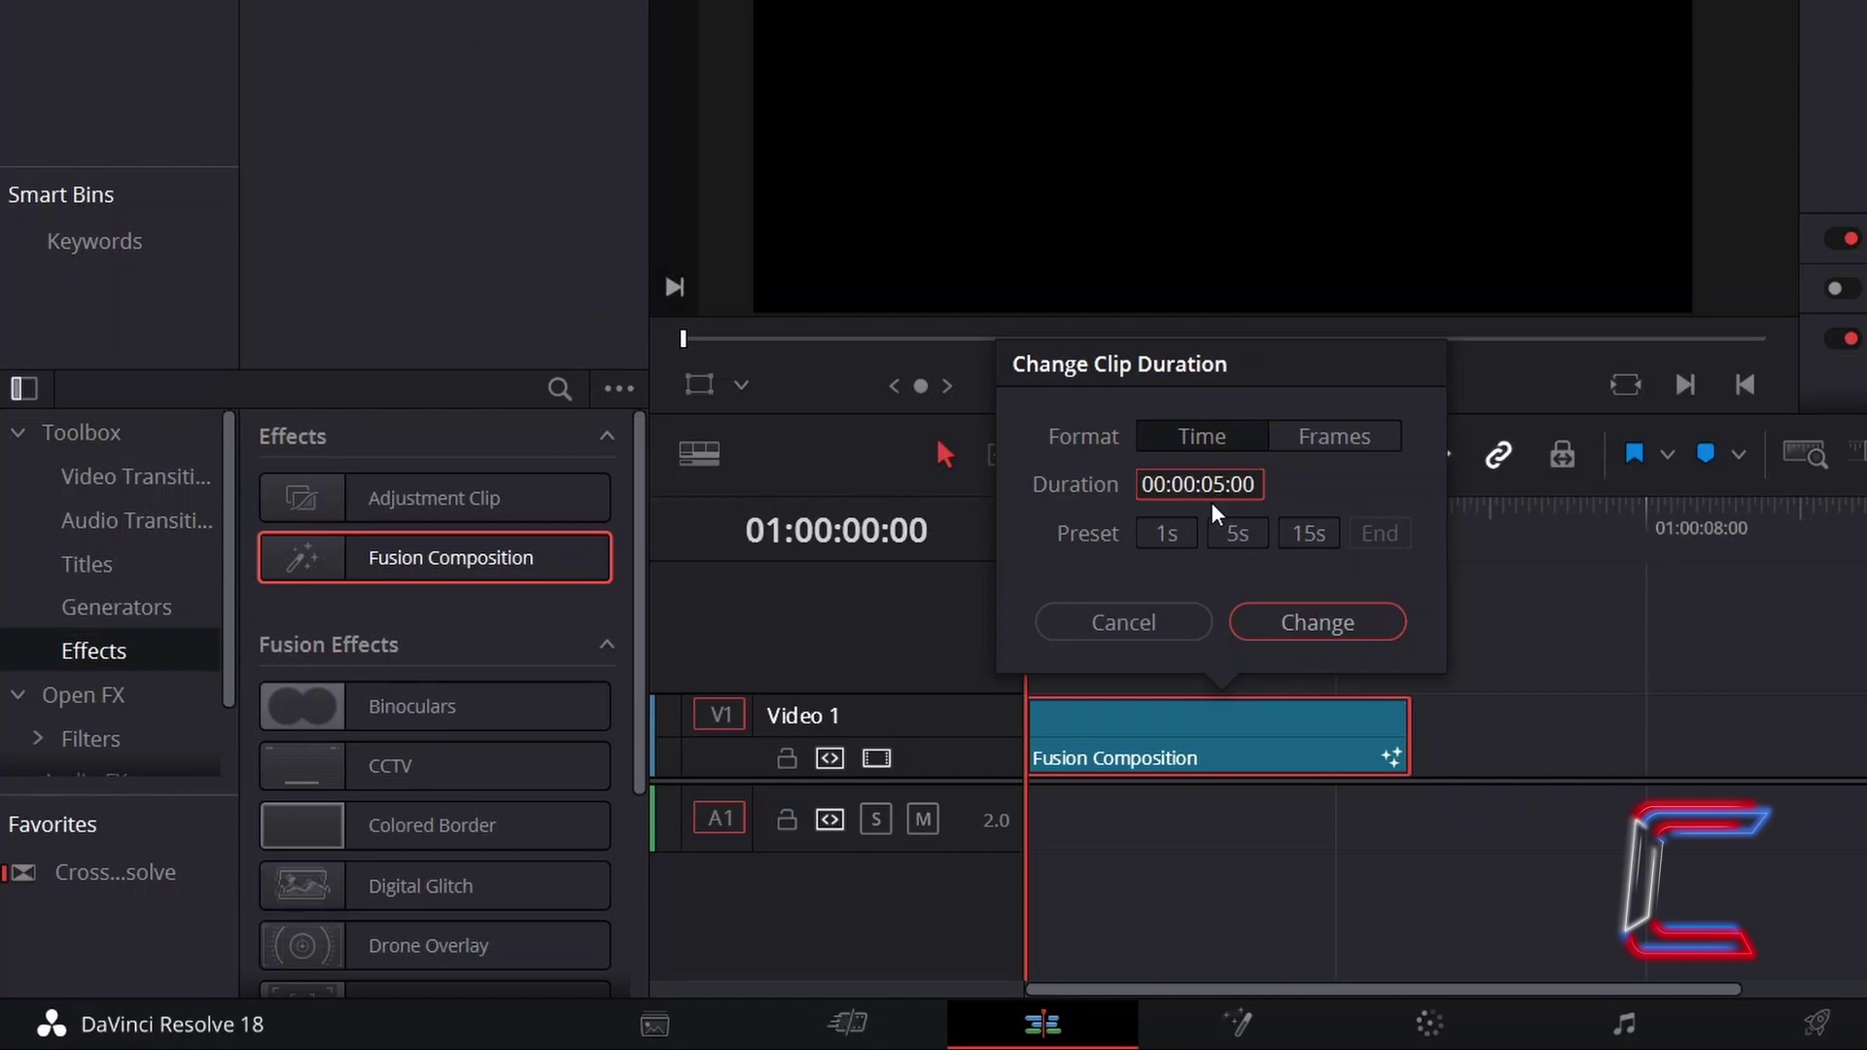
key(BackSpace)
text(10)
click(1310, 615)
mouse_move(1342, 717)
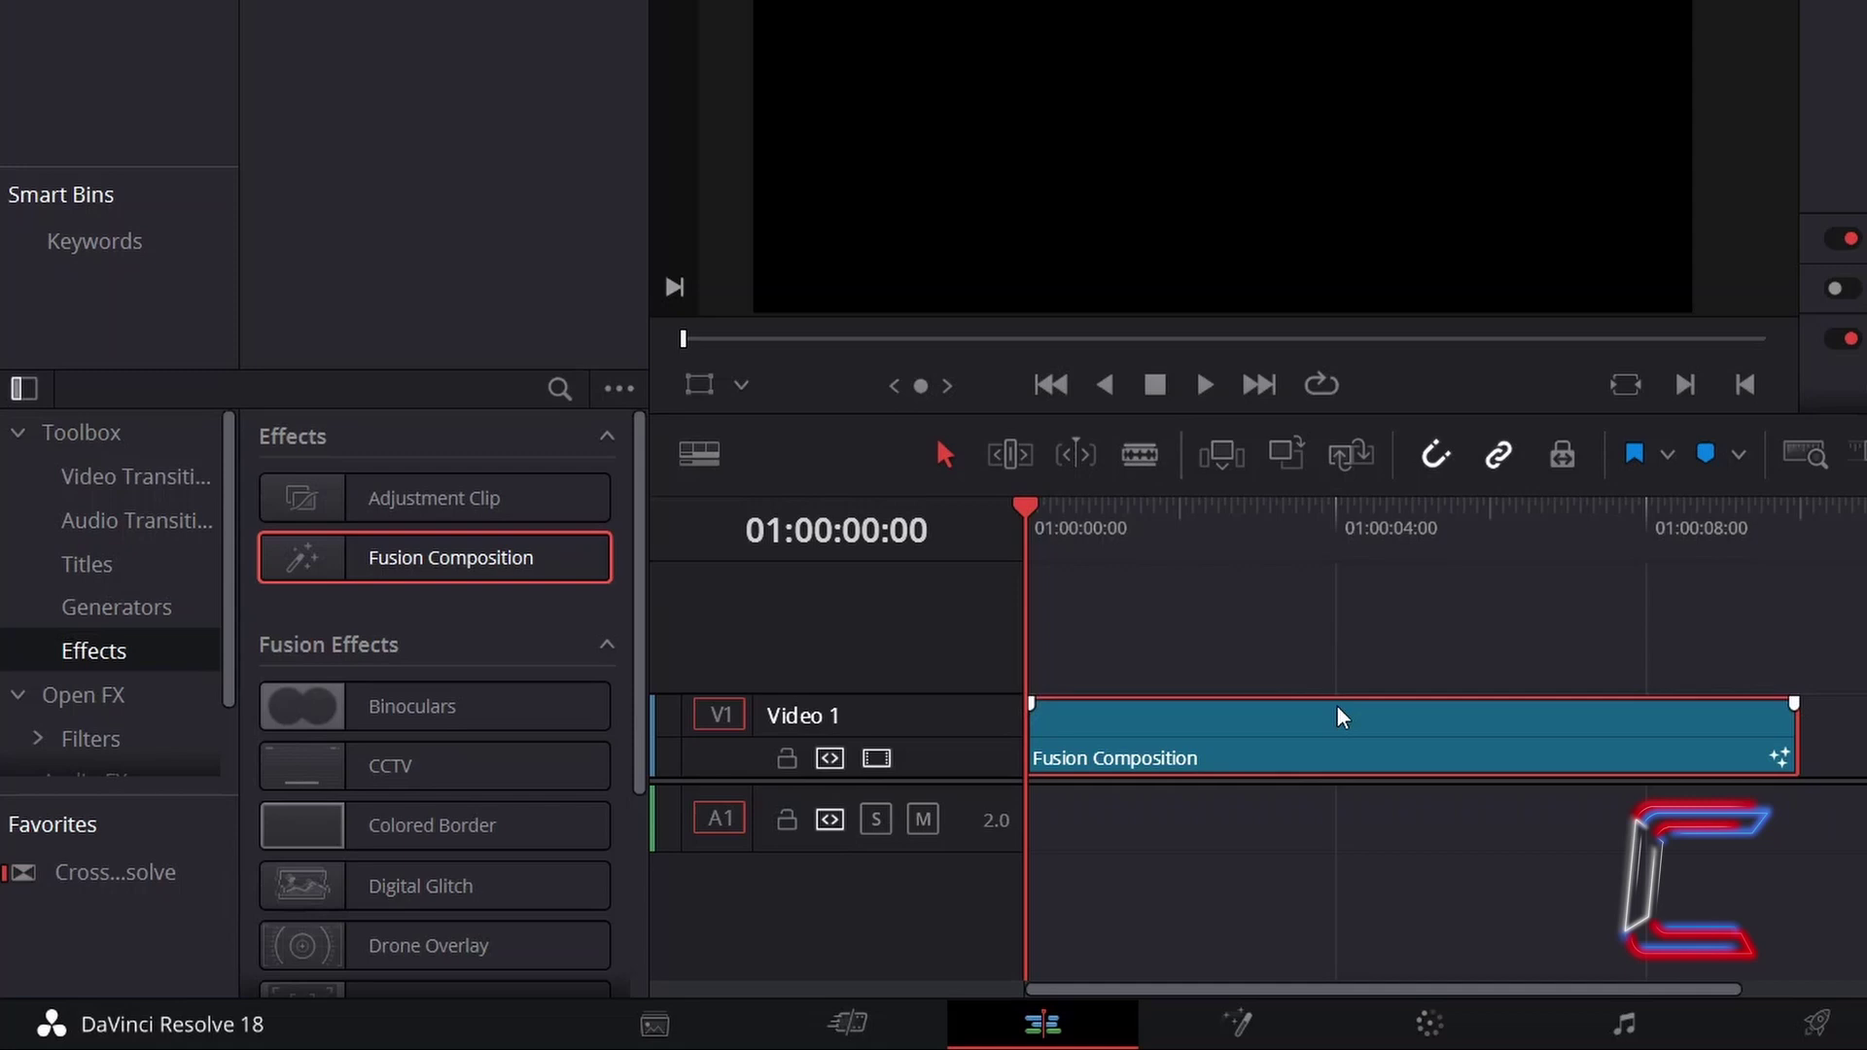
Open the clip in the Fusion page and add an Ellipse mask node.
right_click(1257, 717)
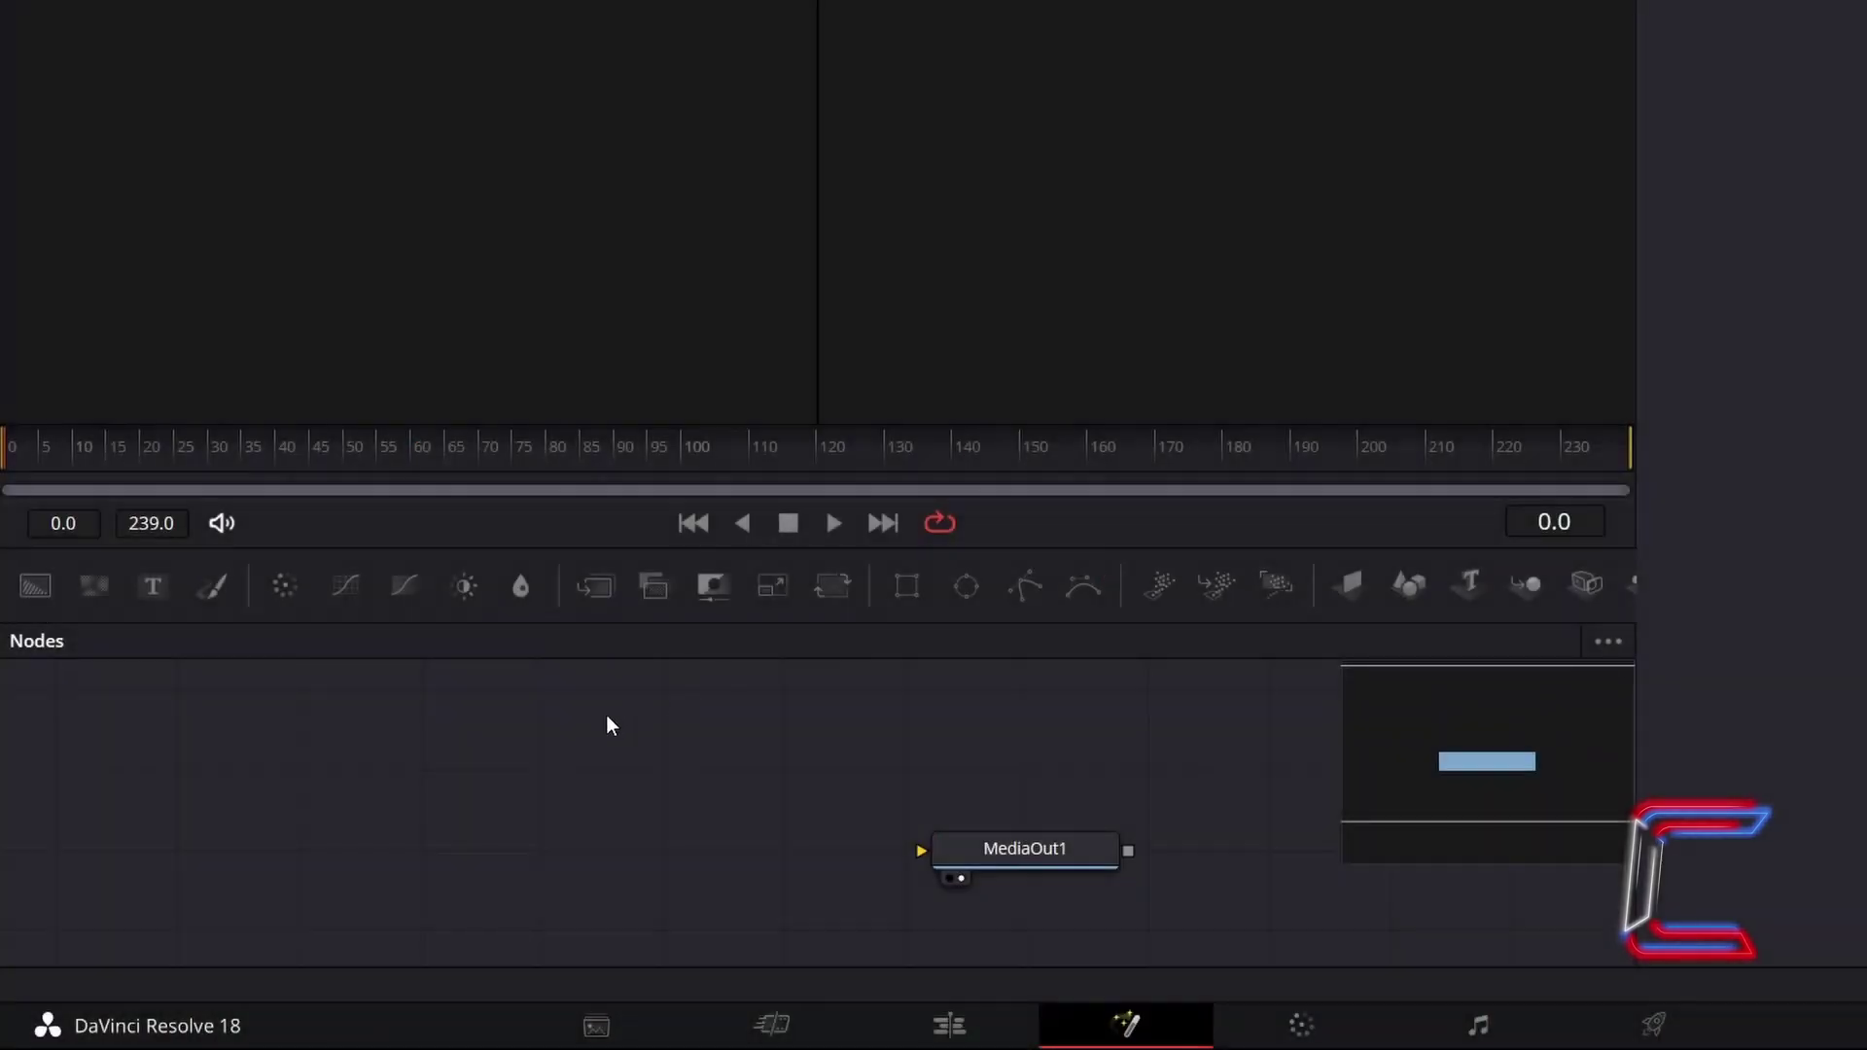
click(961, 605)
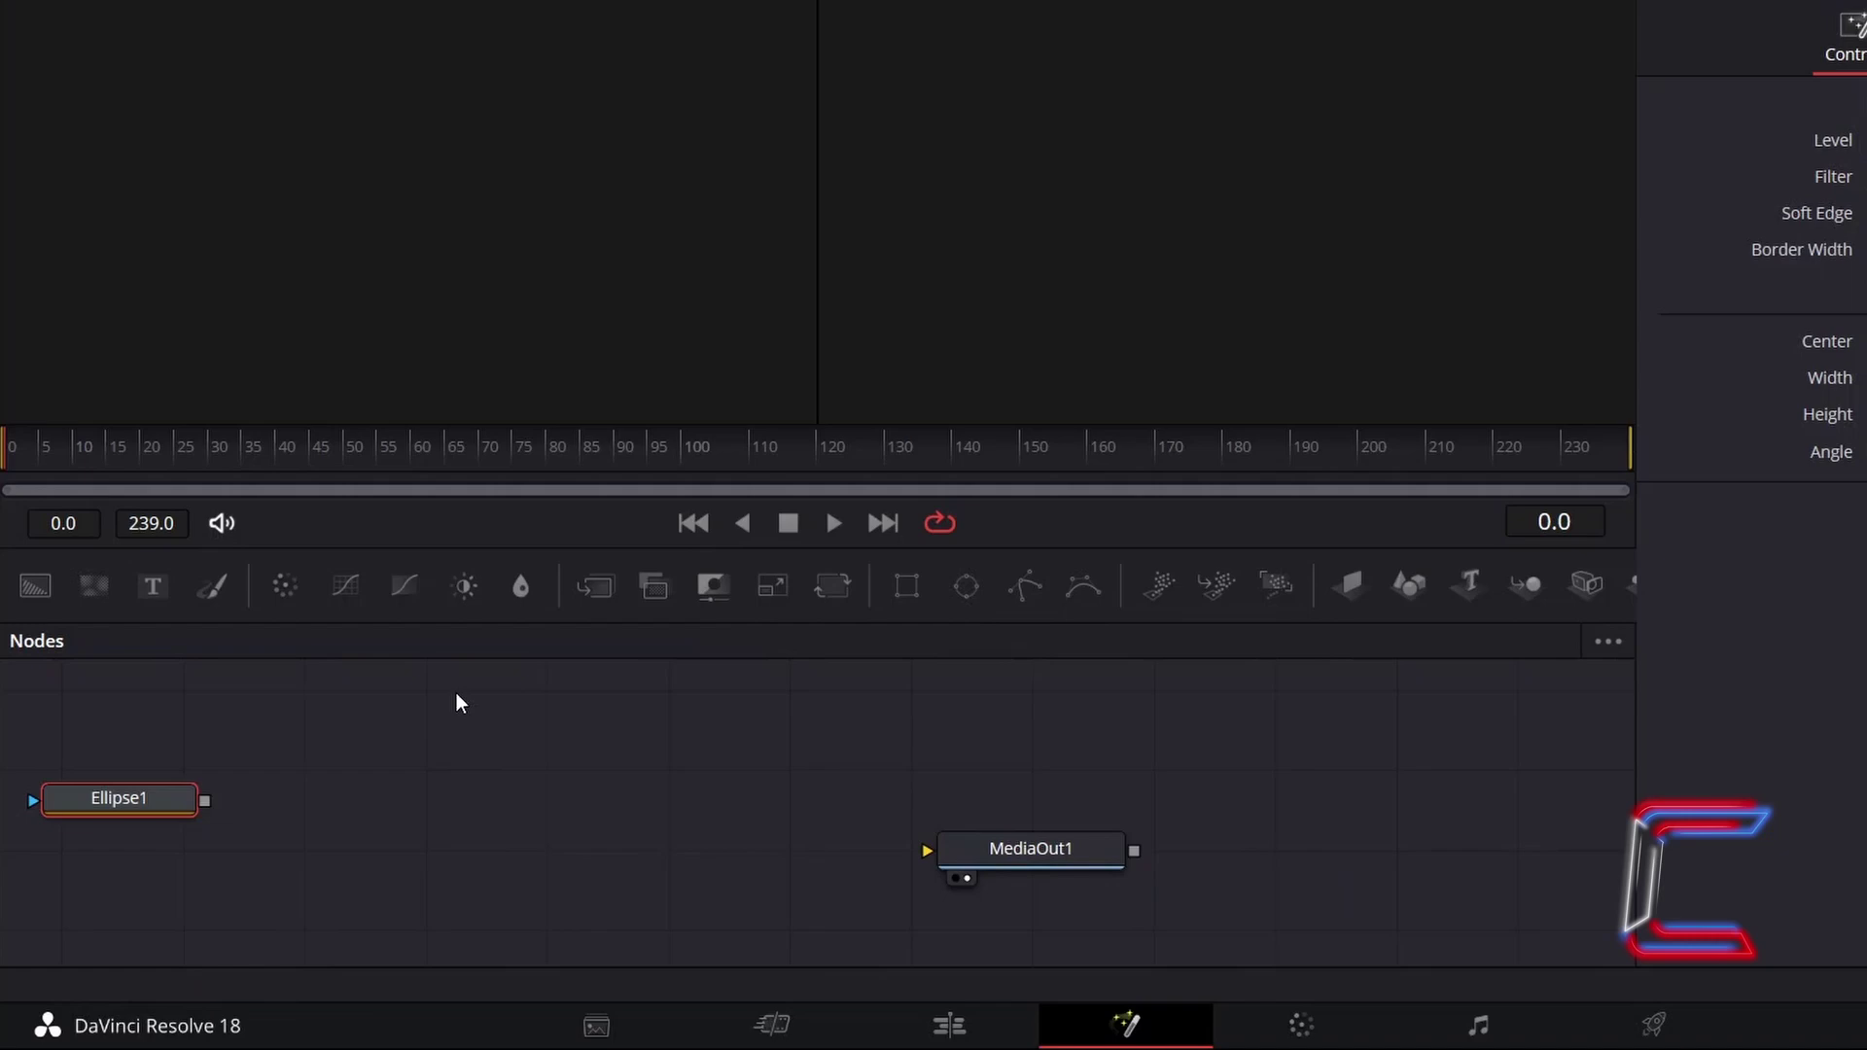
View Ellipse1 and set Soft Edge 0.01, Width 0.05 and Height 0.01.
click(75, 828)
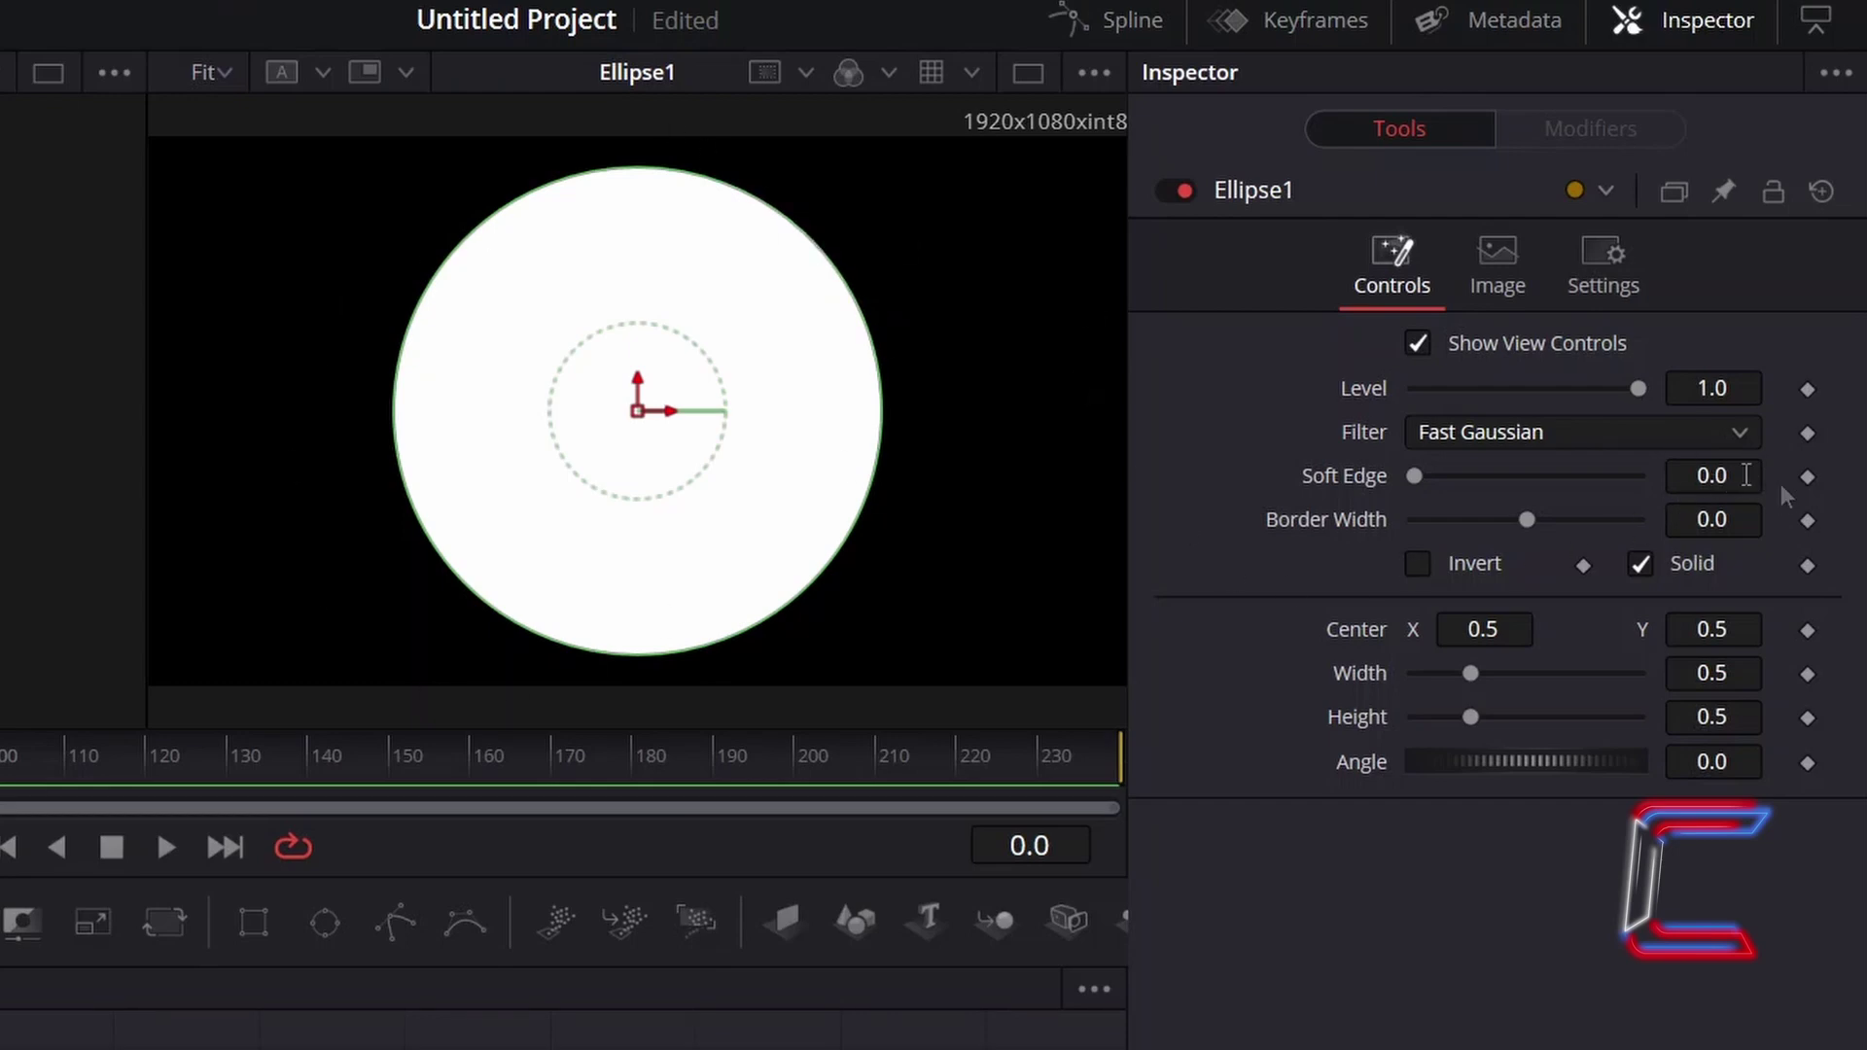
click(1746, 474)
text(1)
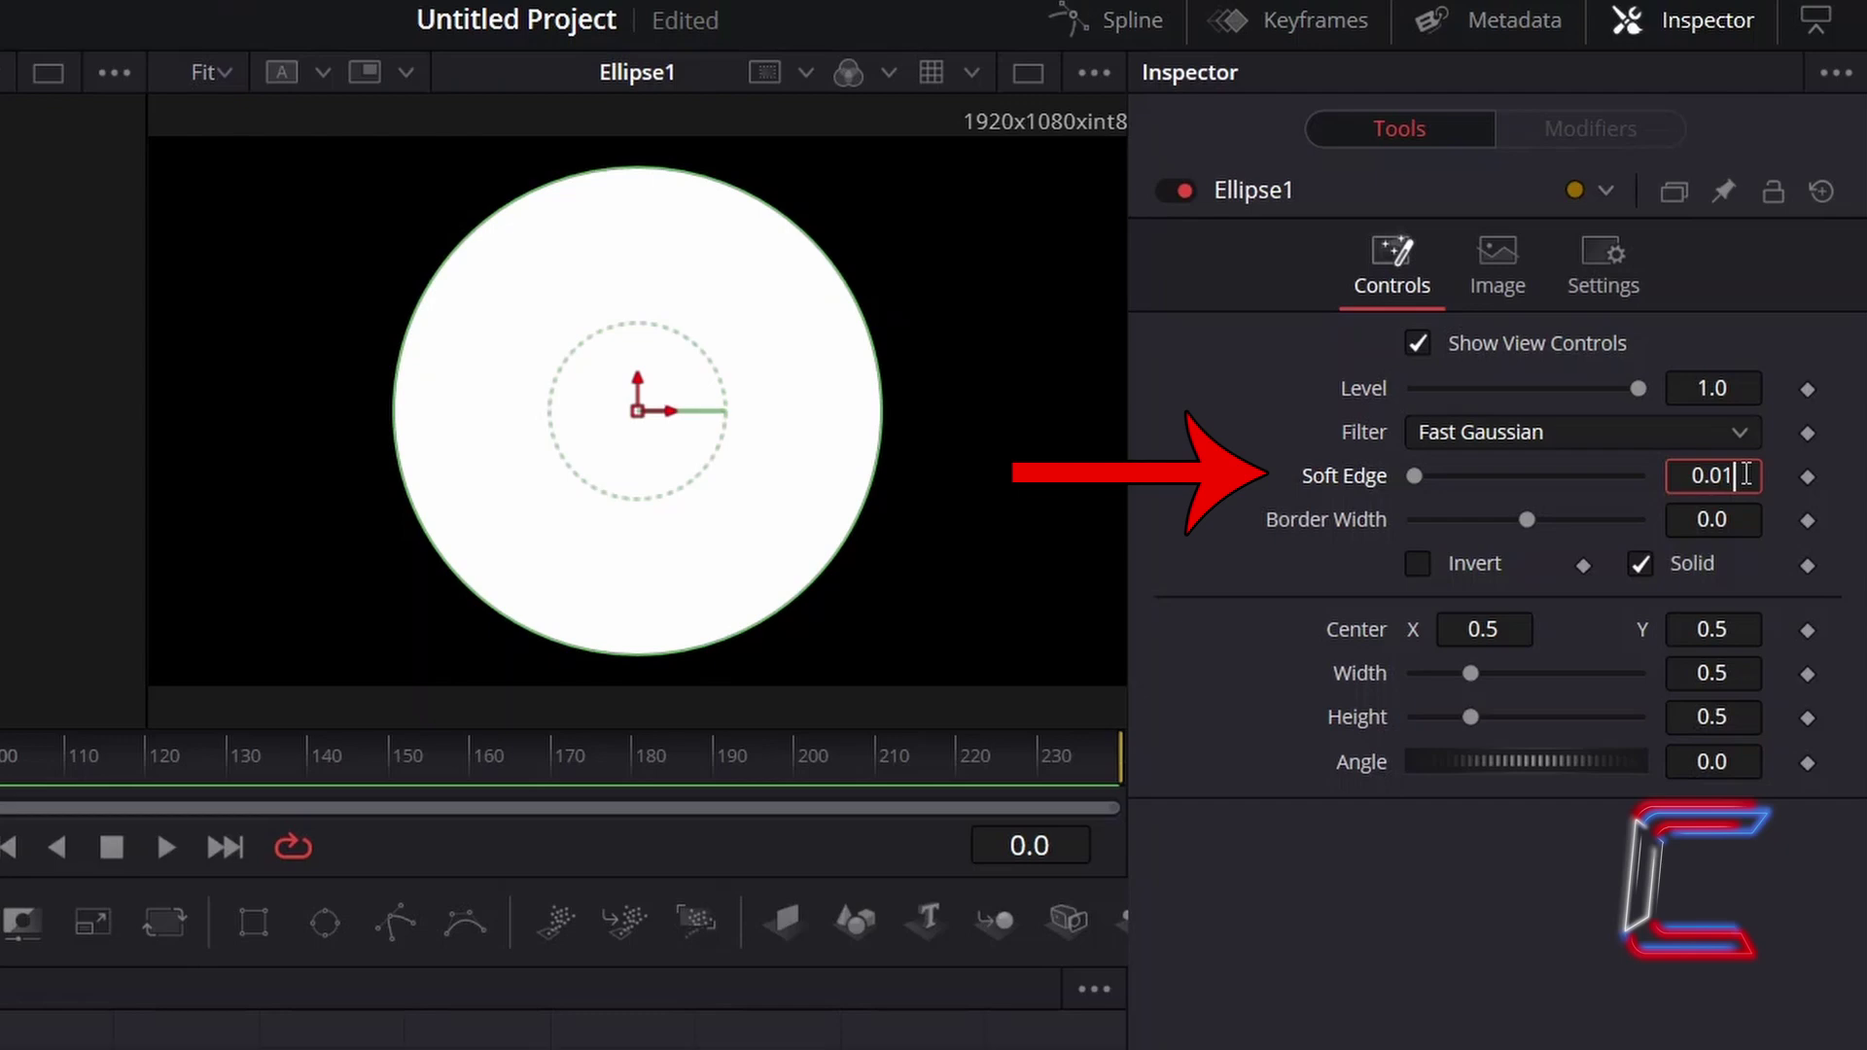
key(Return)
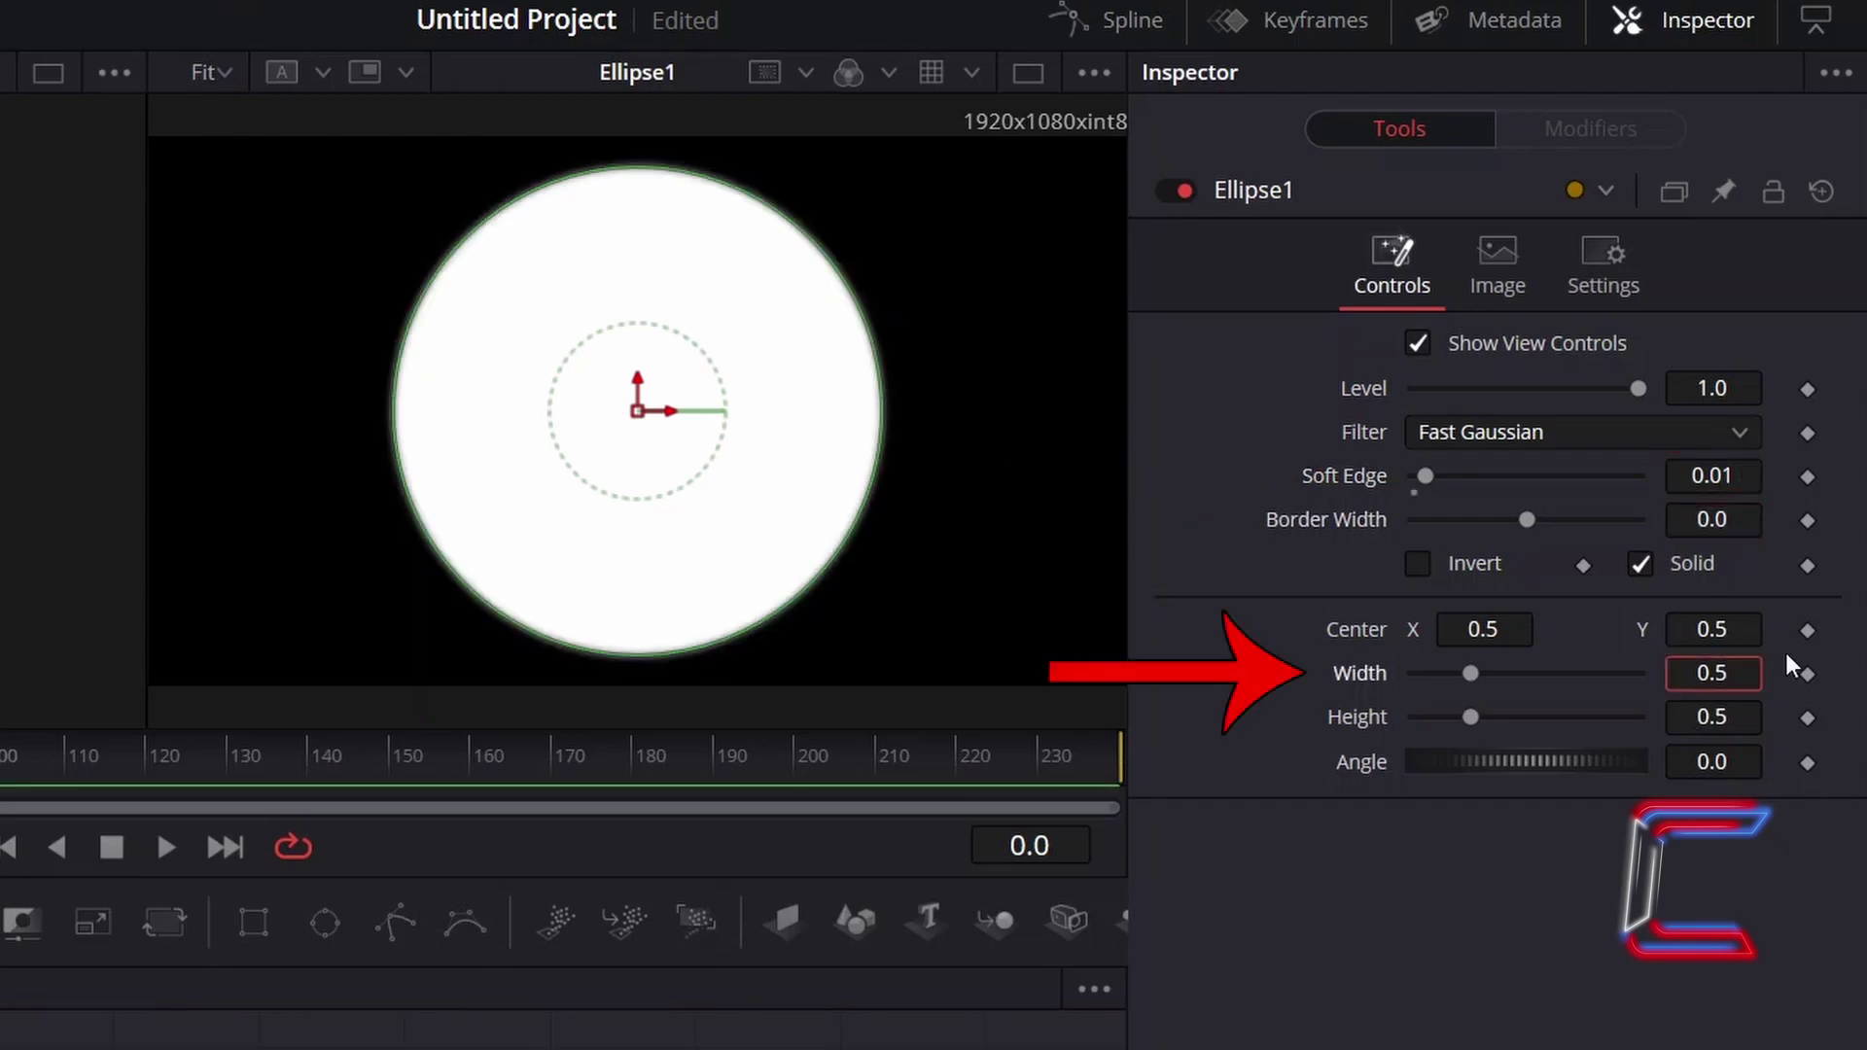
key(BackSpace)
text(05)
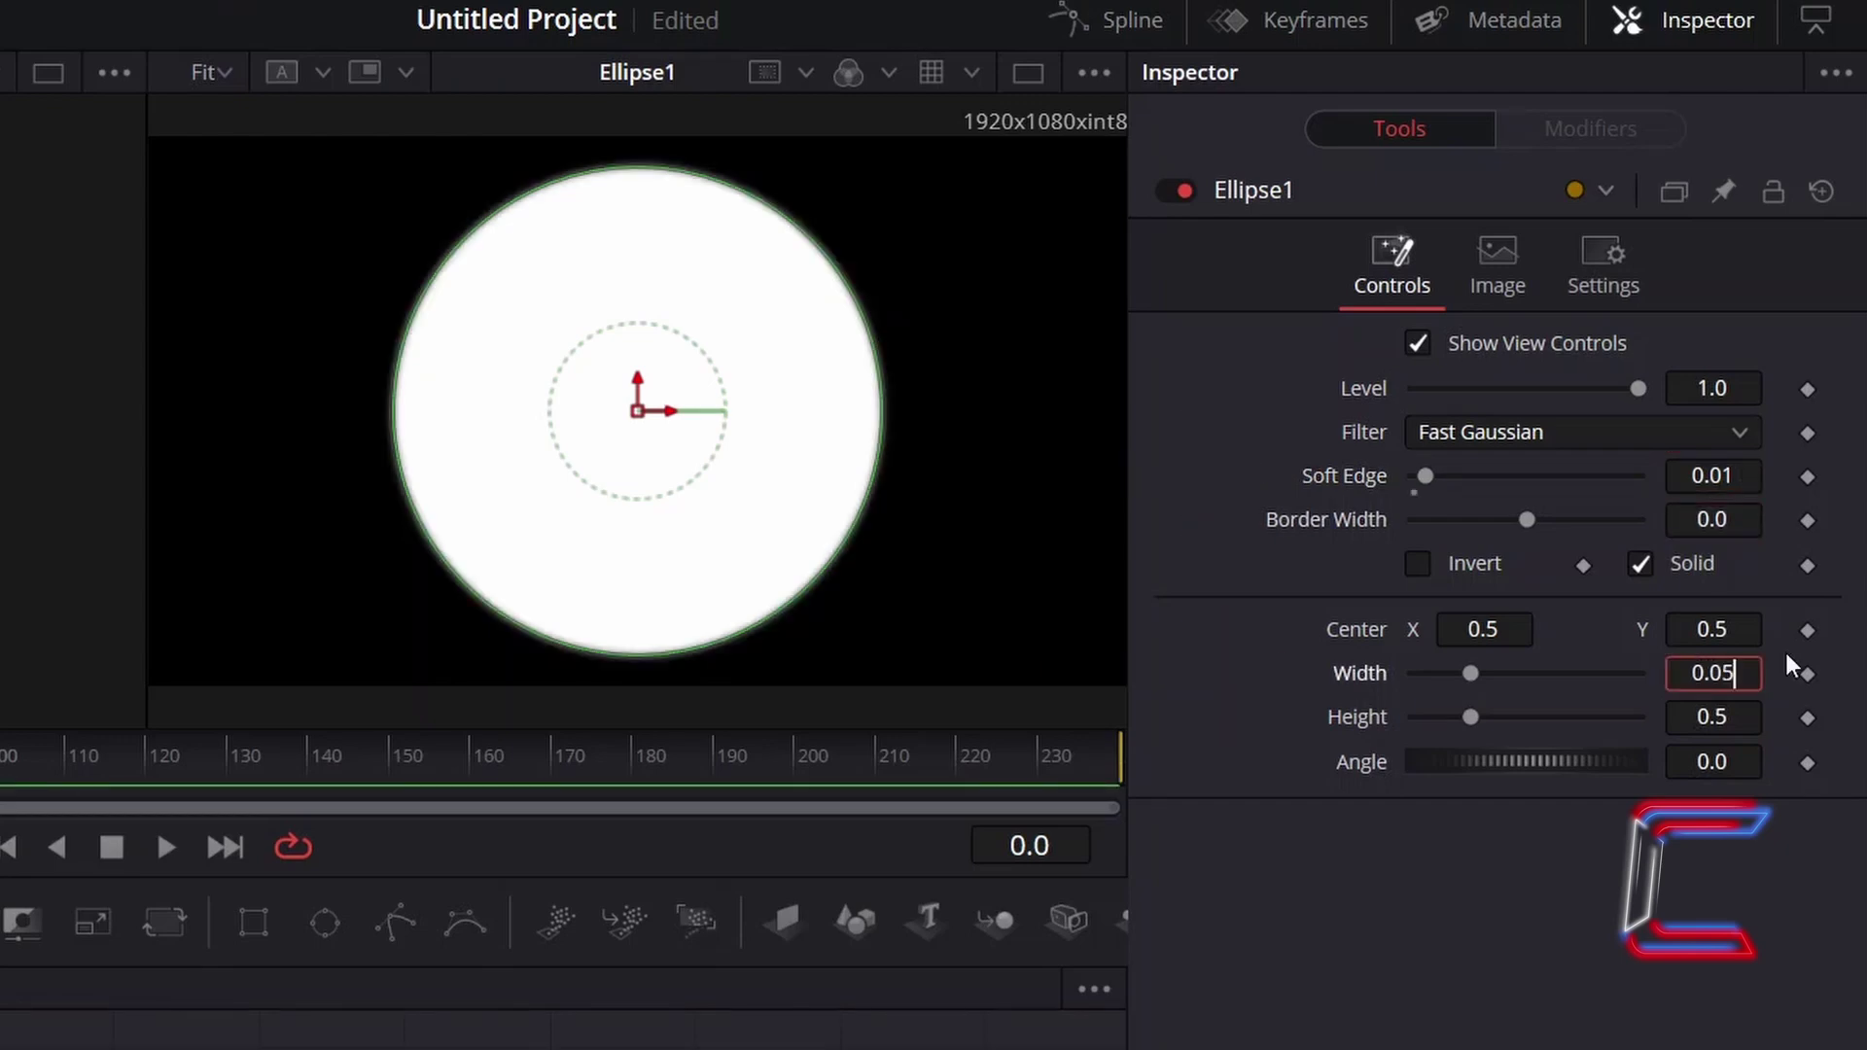
click(1755, 714)
key(BackSpace)
text(01)
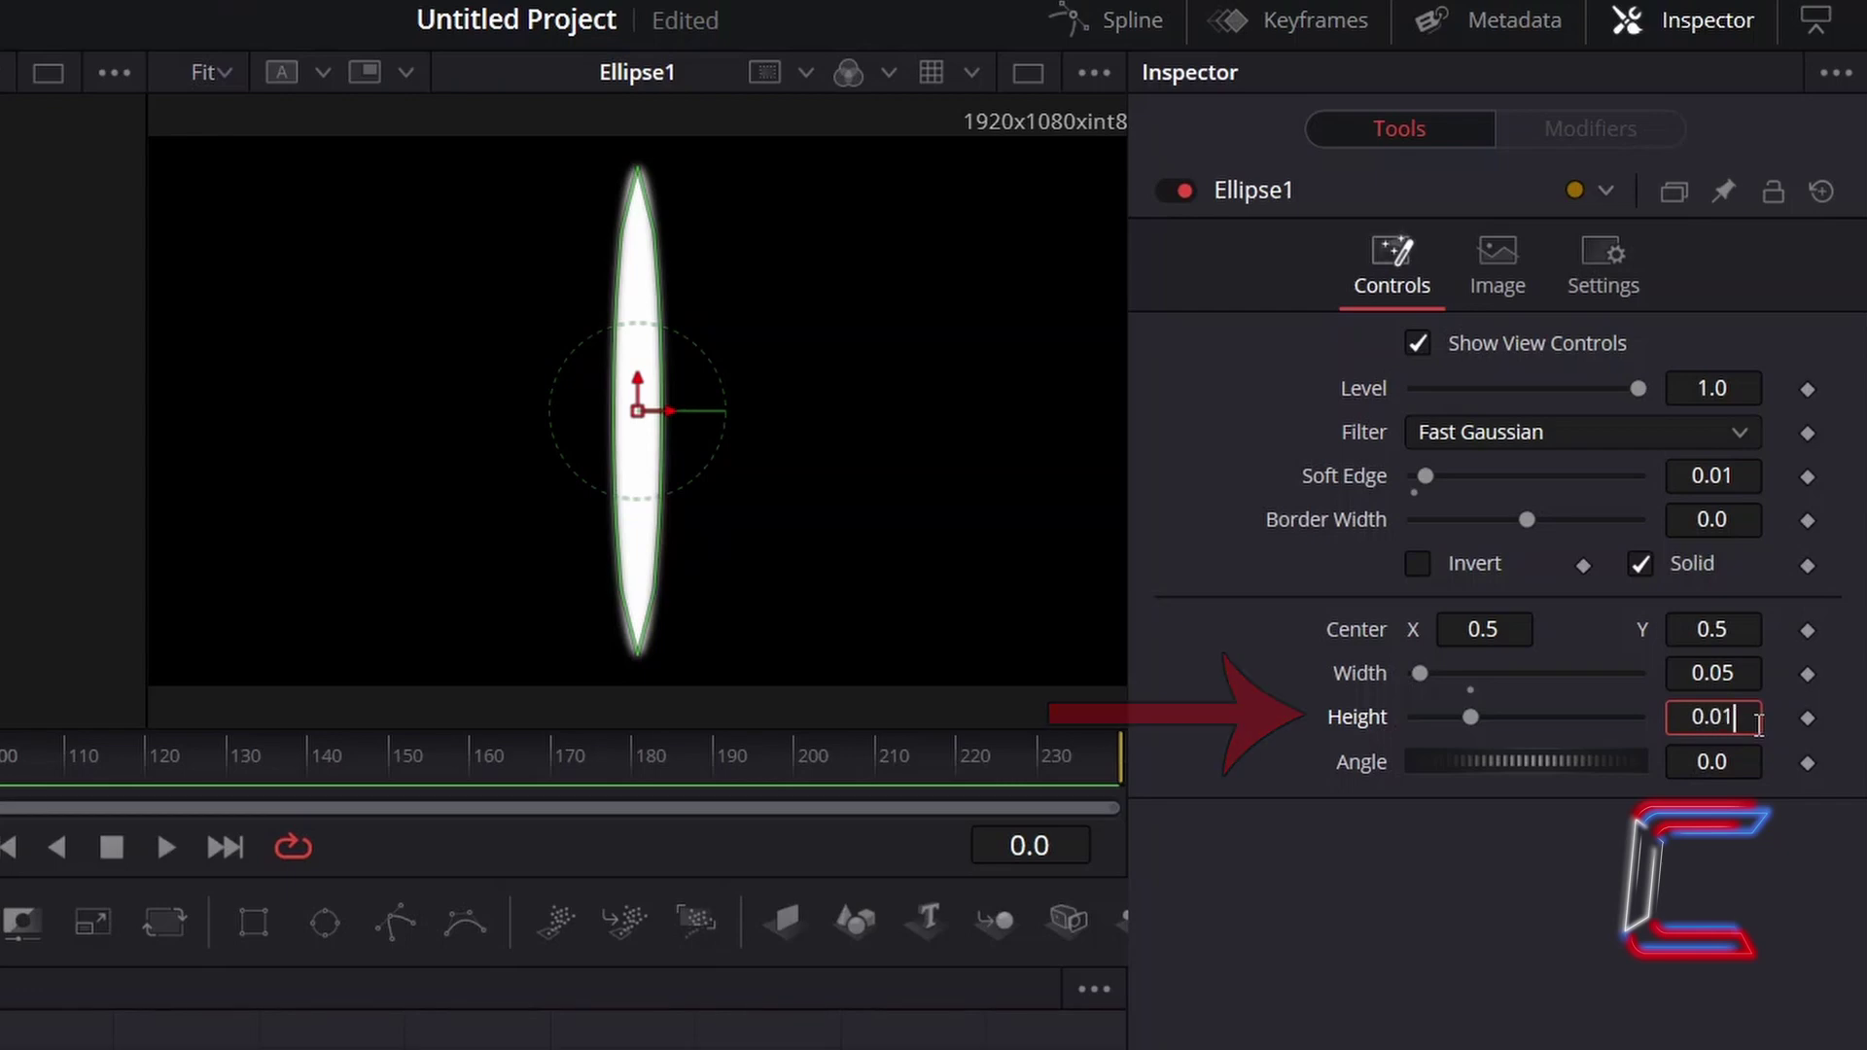
key(Tab)
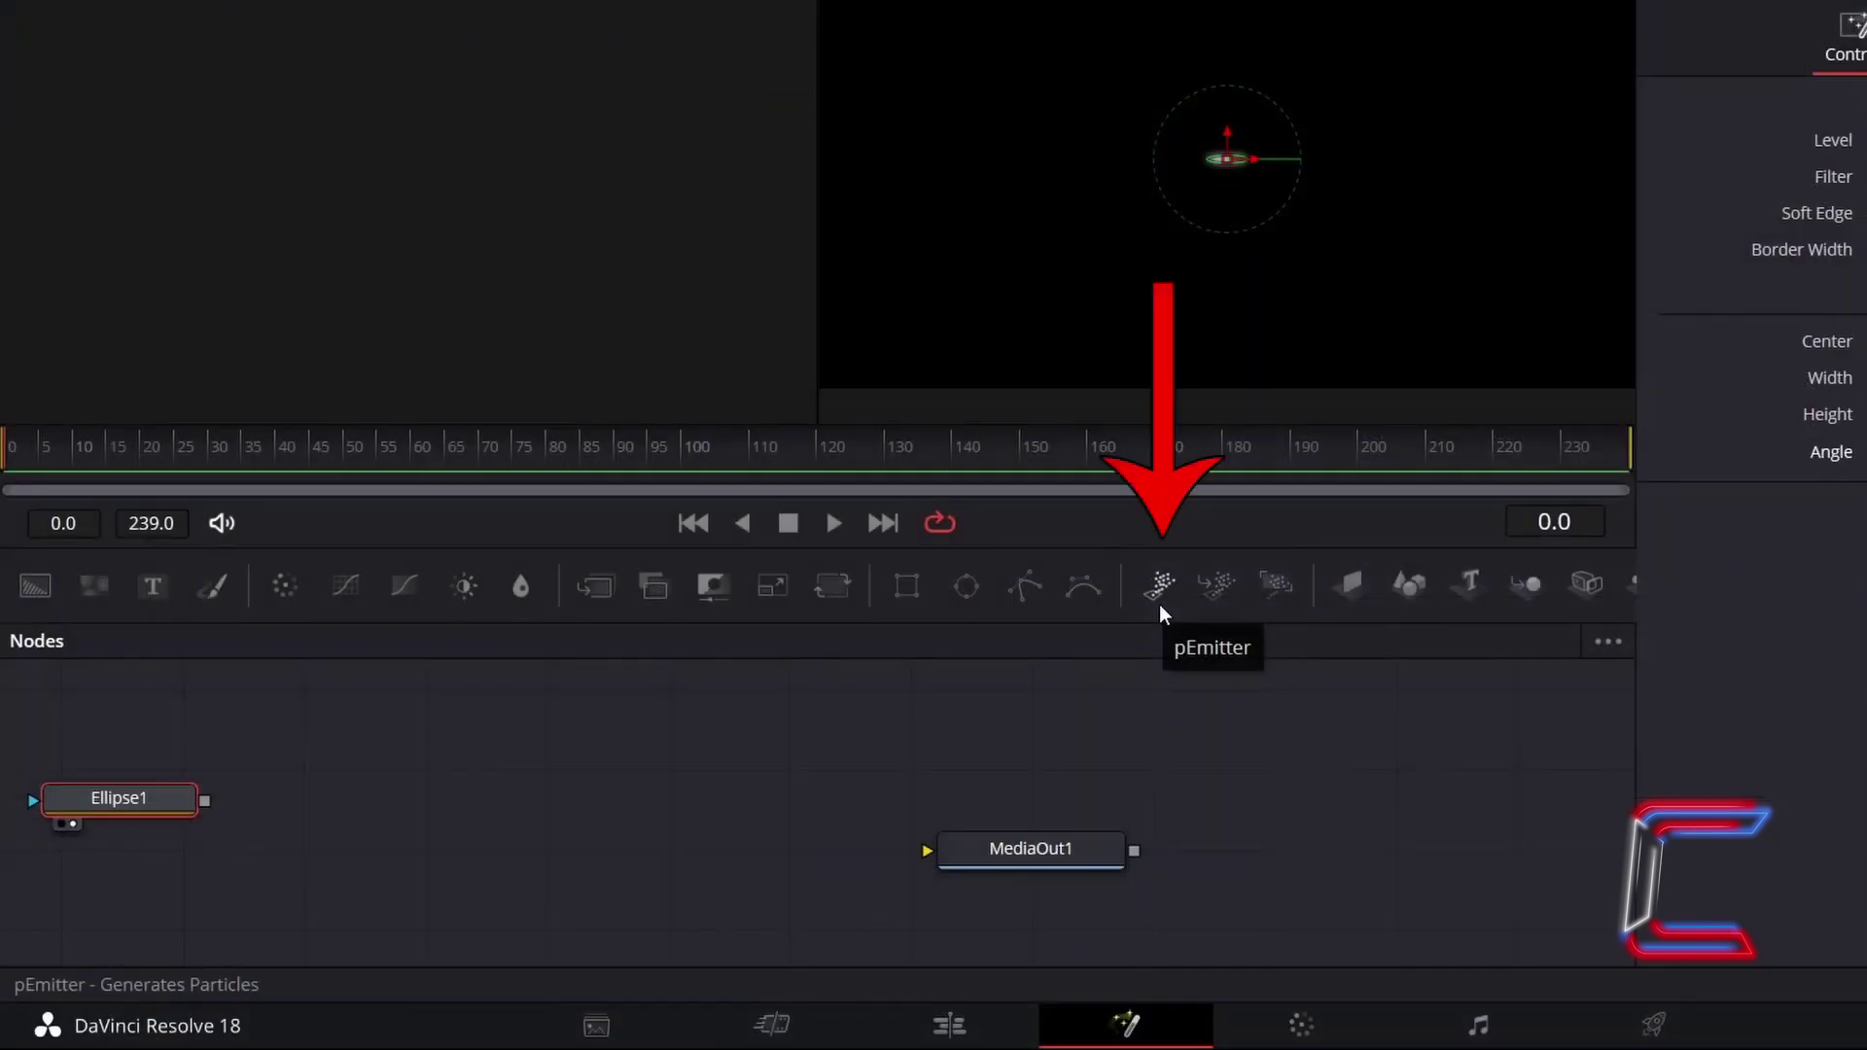
Add a pEmitter node with Number 2, Number Variance 0.01, Lifespan 25, Lifespan Variance 5.
click(1161, 606)
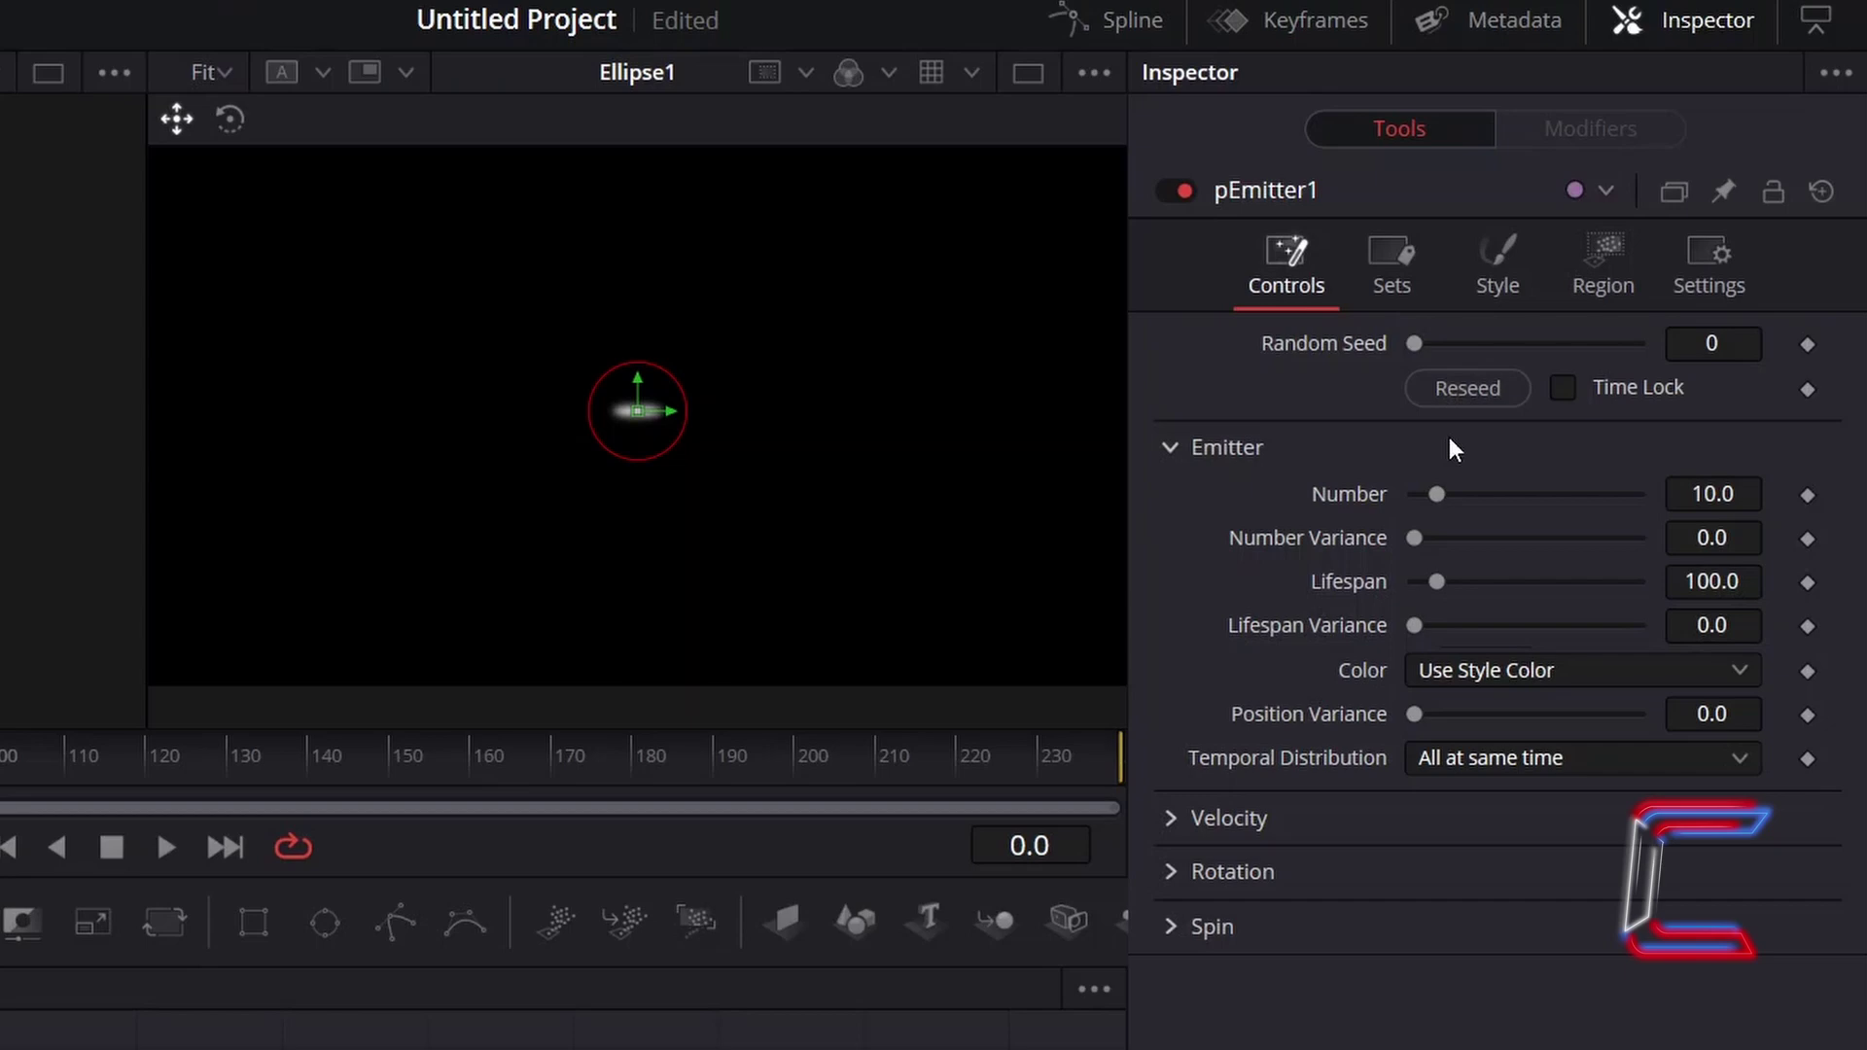
double_click(1756, 495)
text(2)
key(Tab)
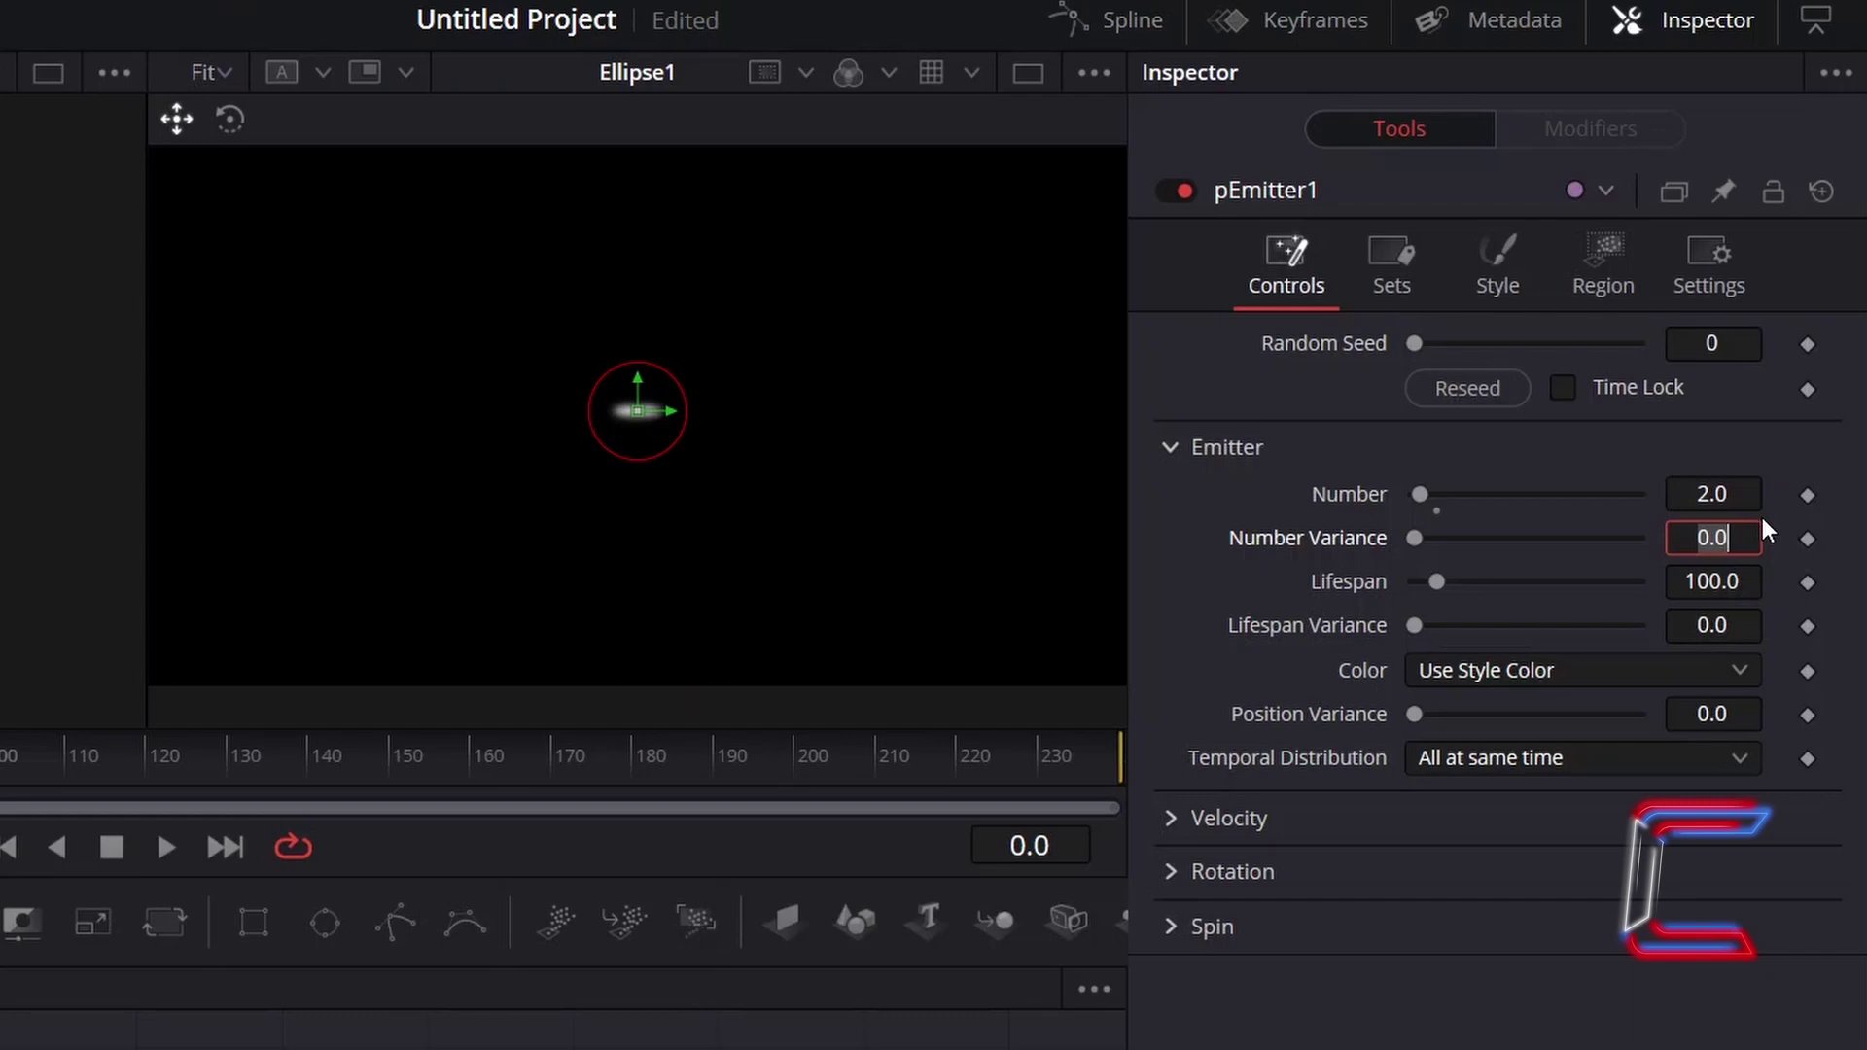
text(0.01)
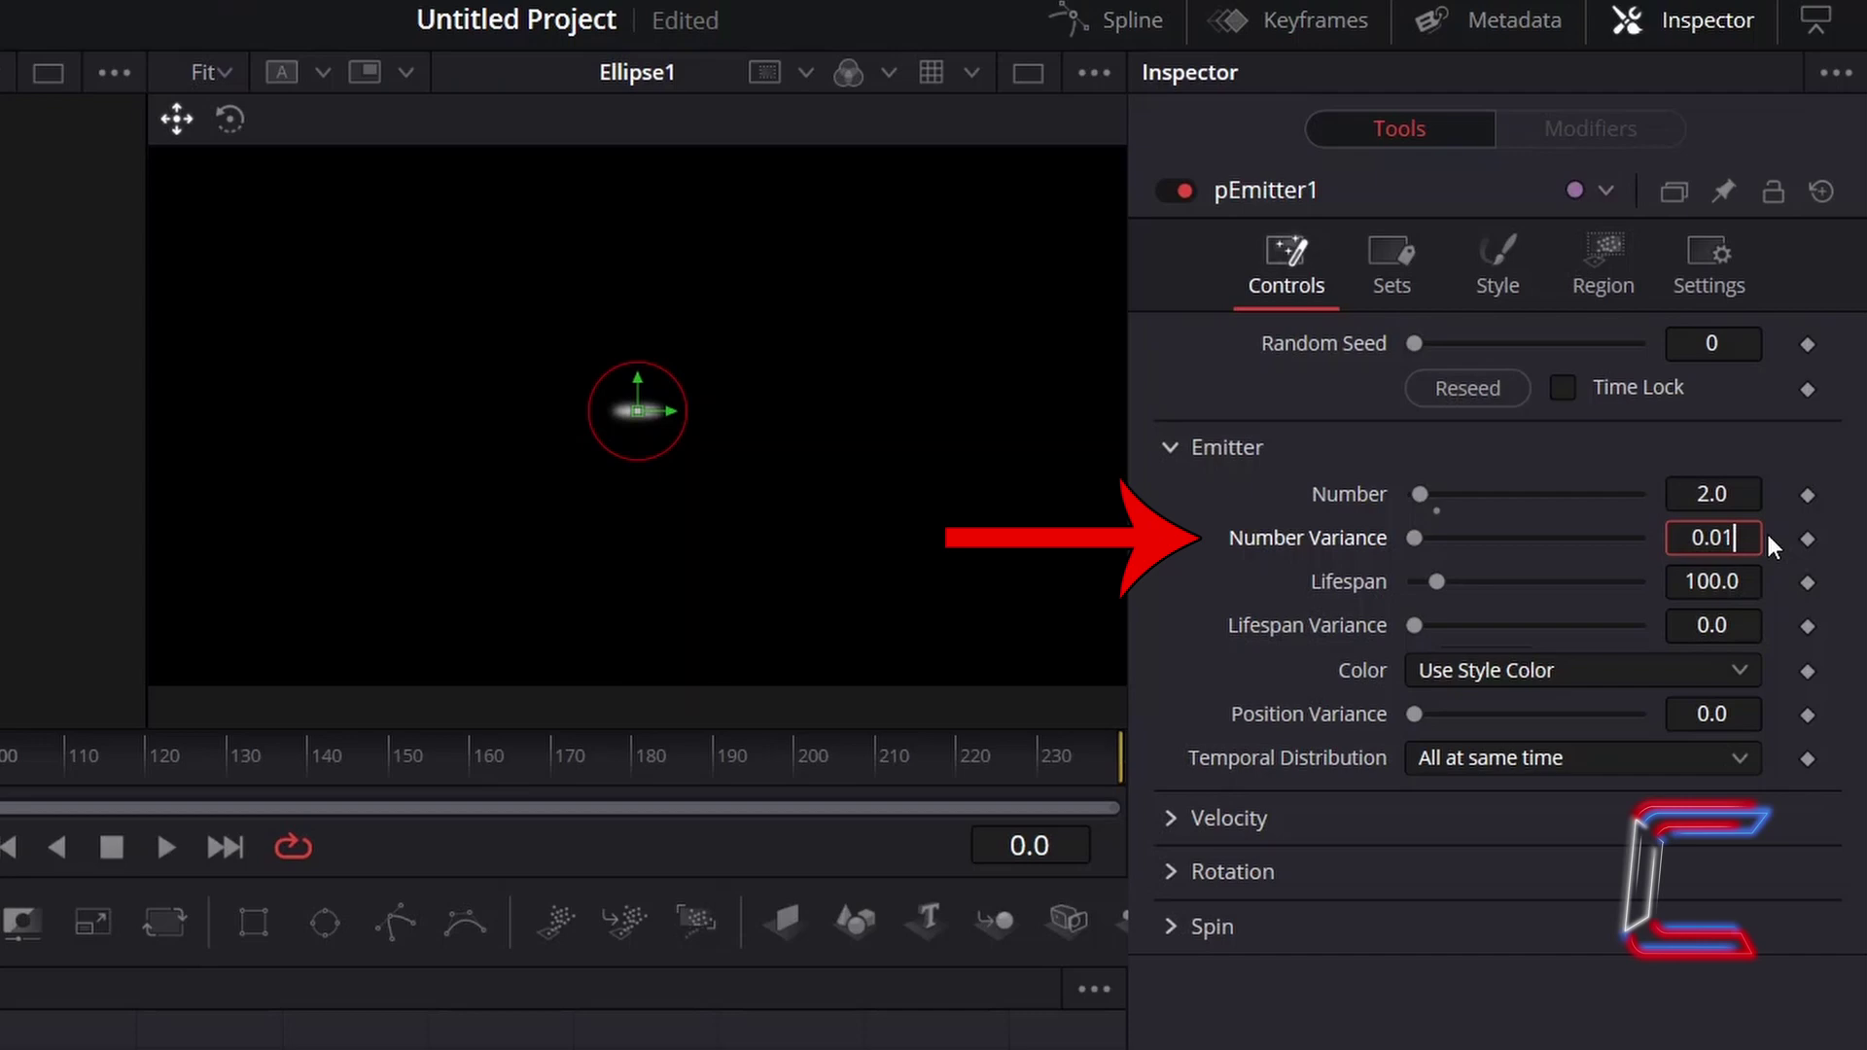
key(Tab)
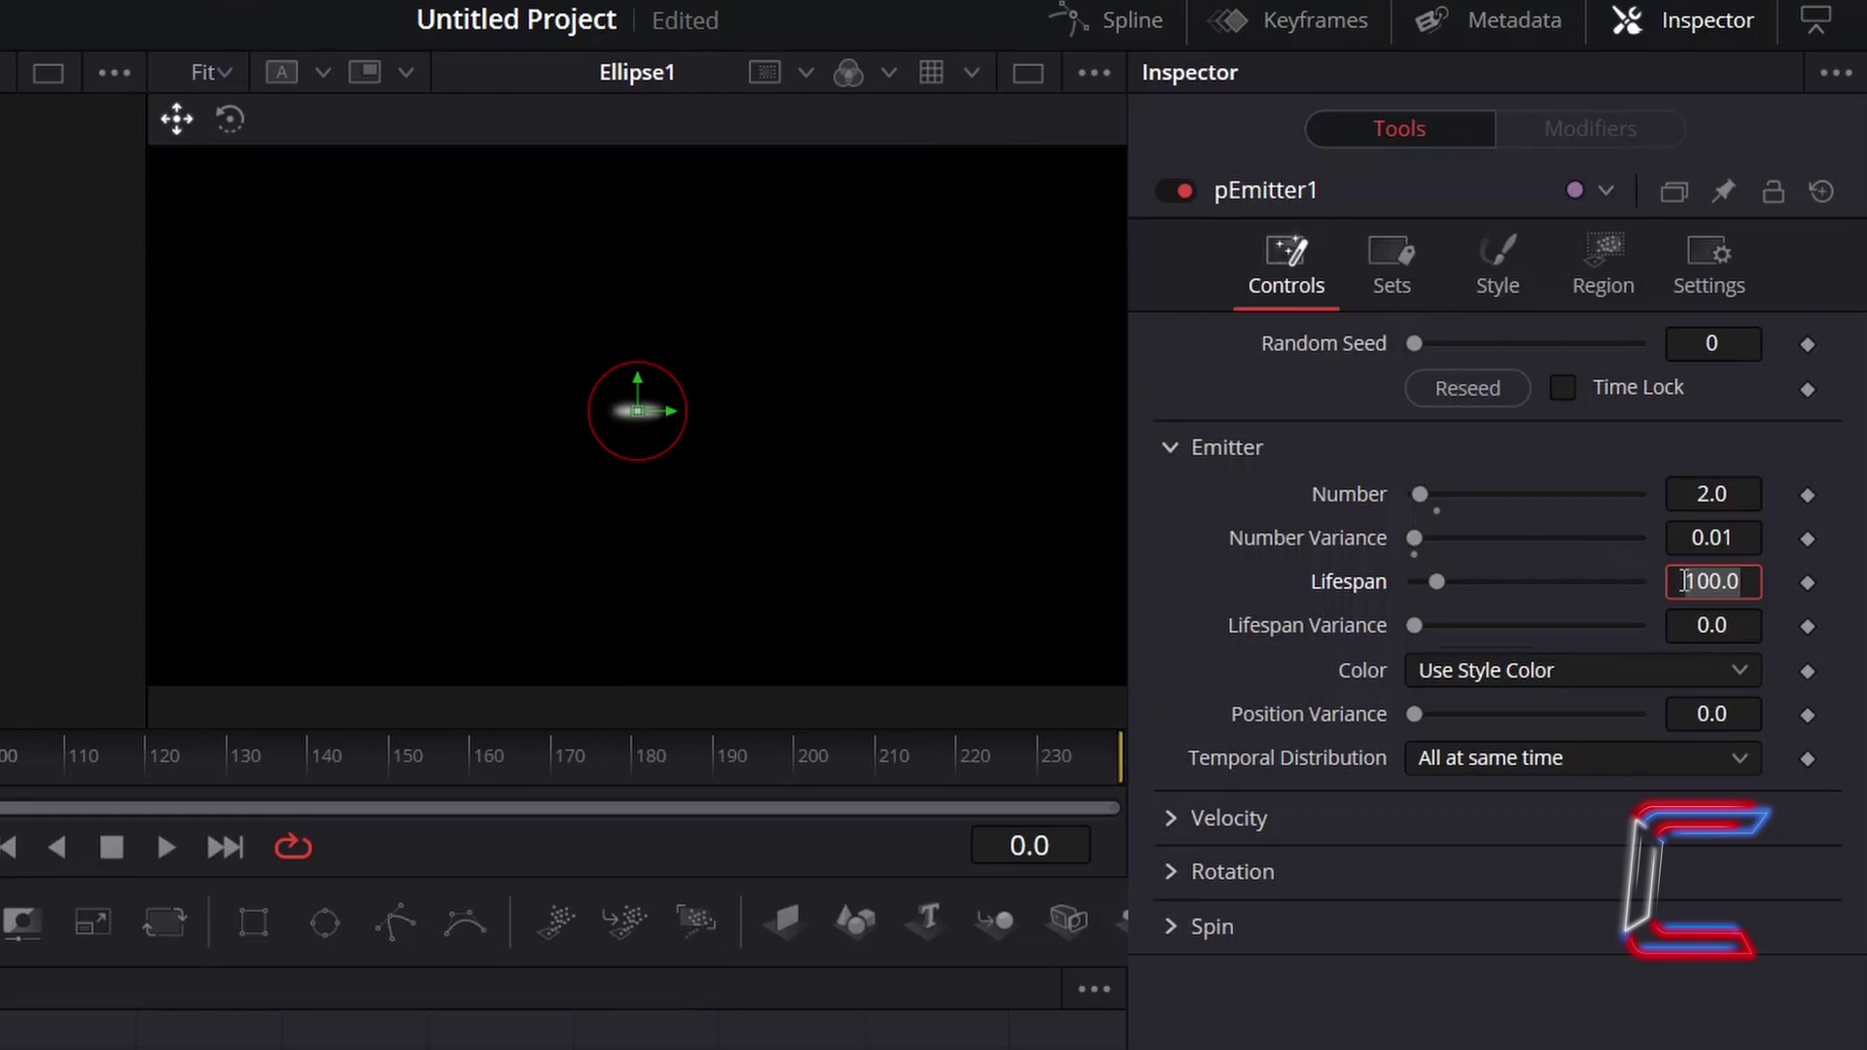
text(25)
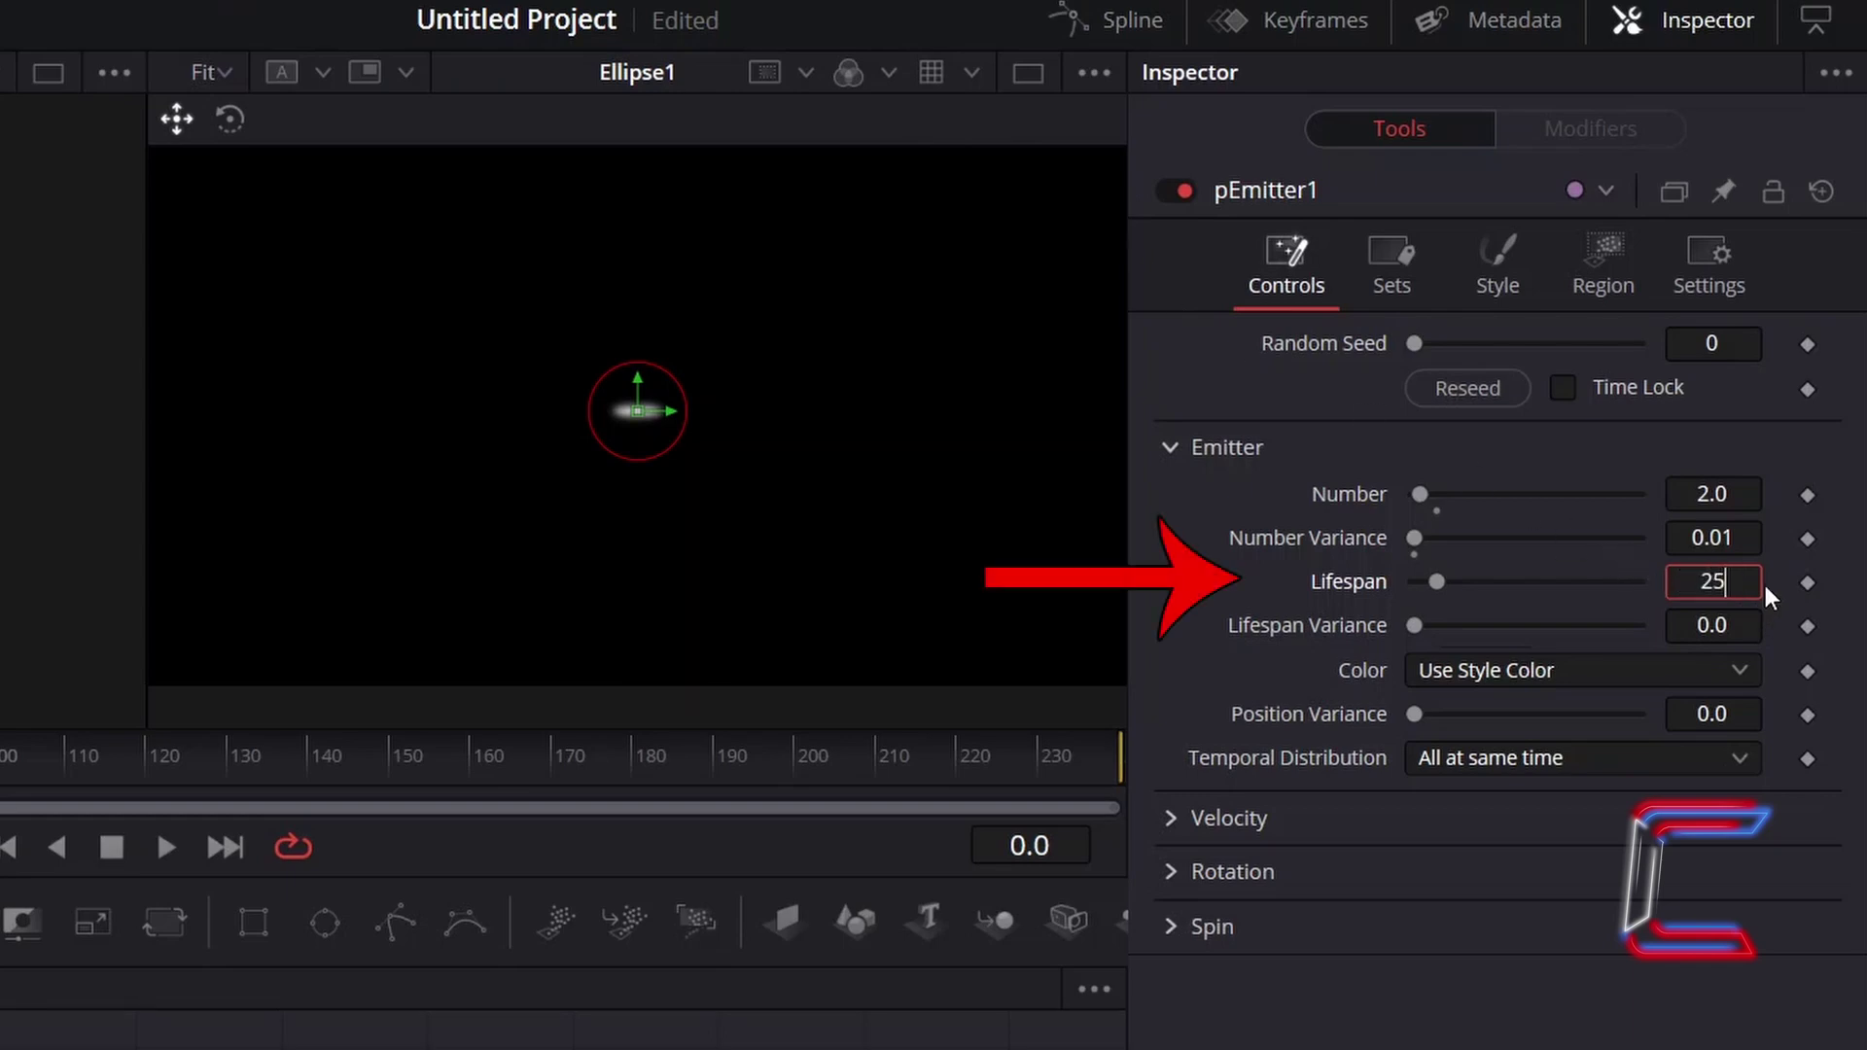
key(Tab)
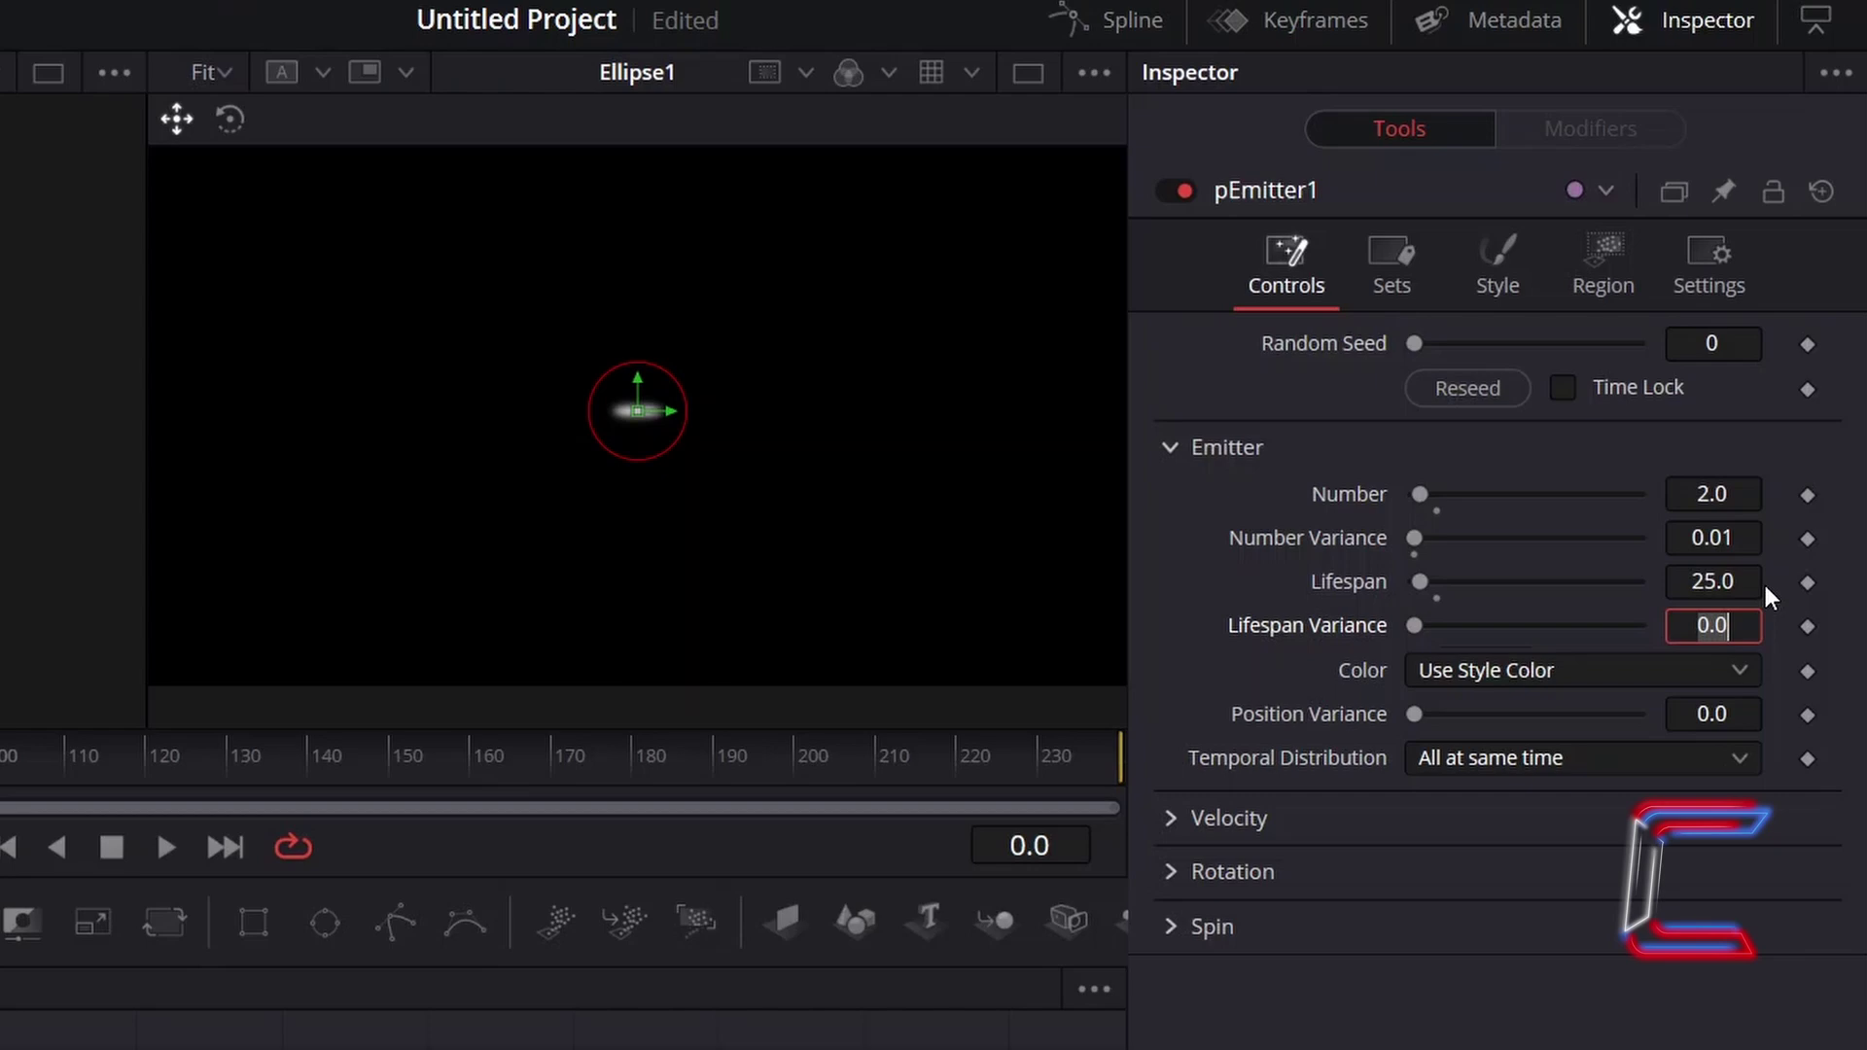
text(5)
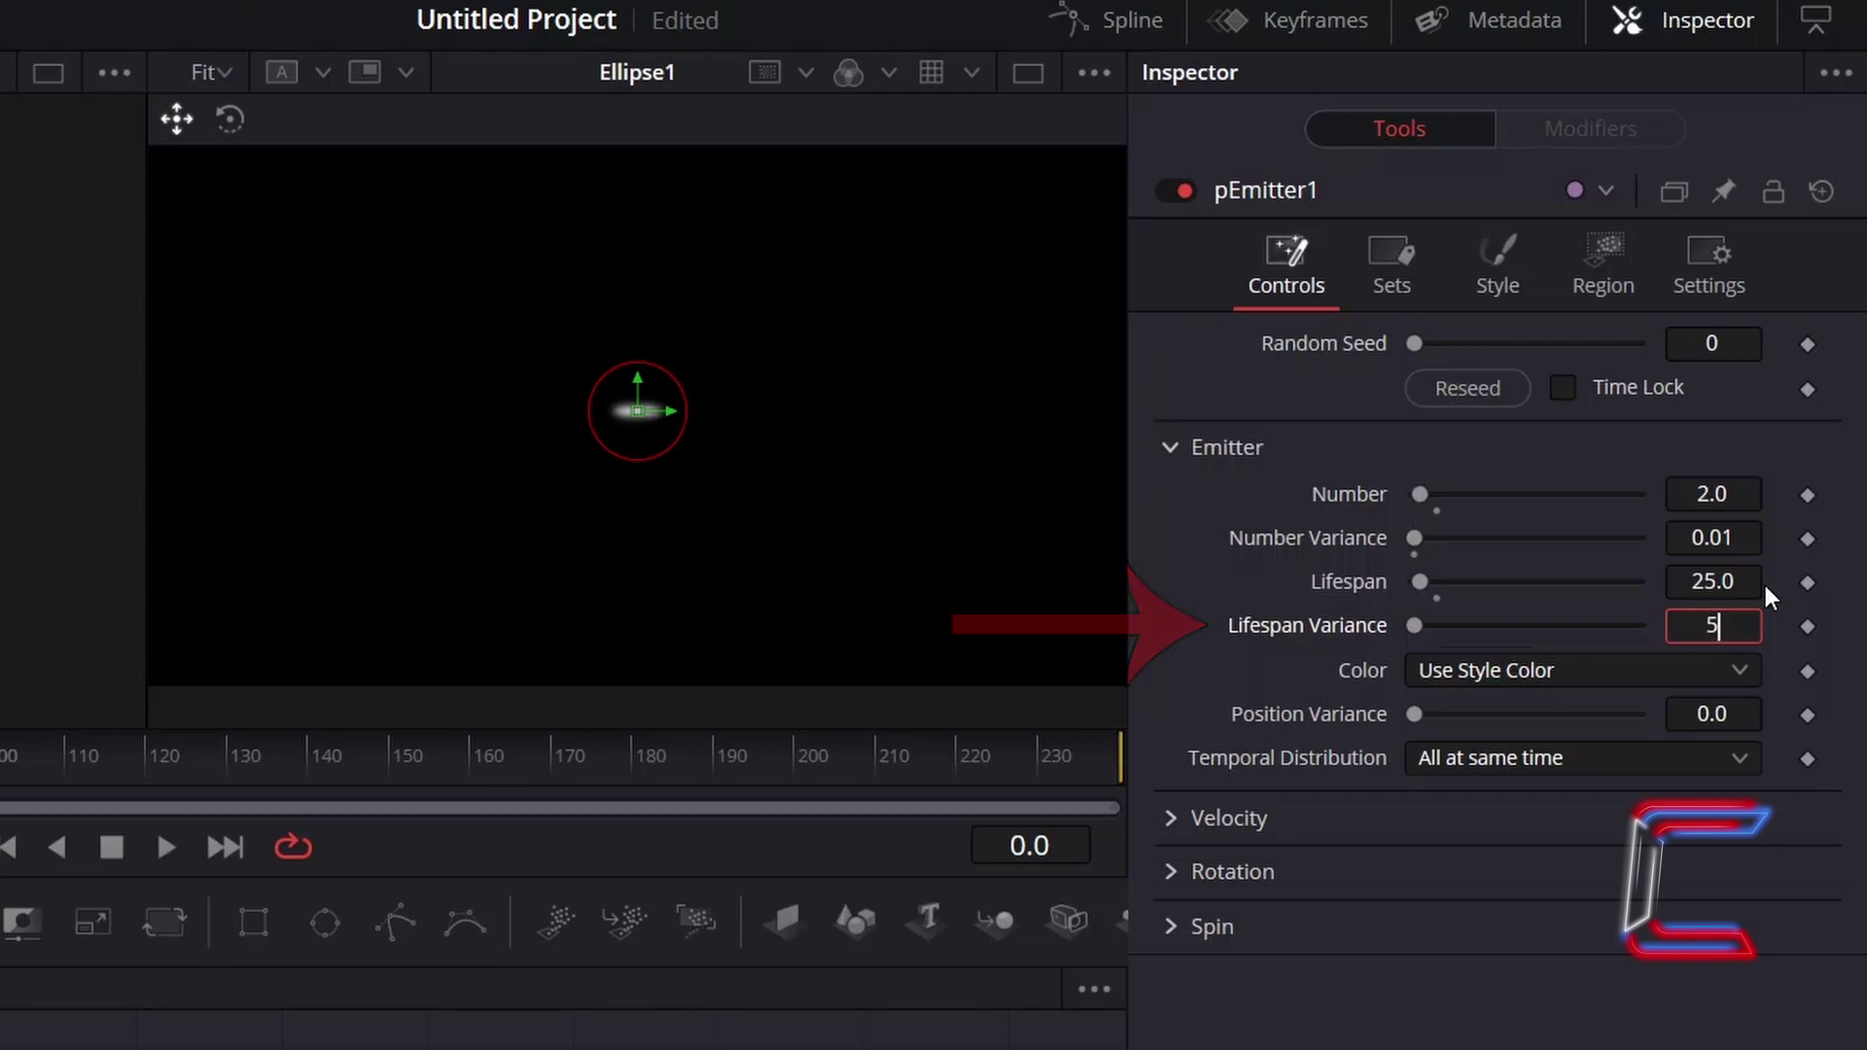
key(Tab)
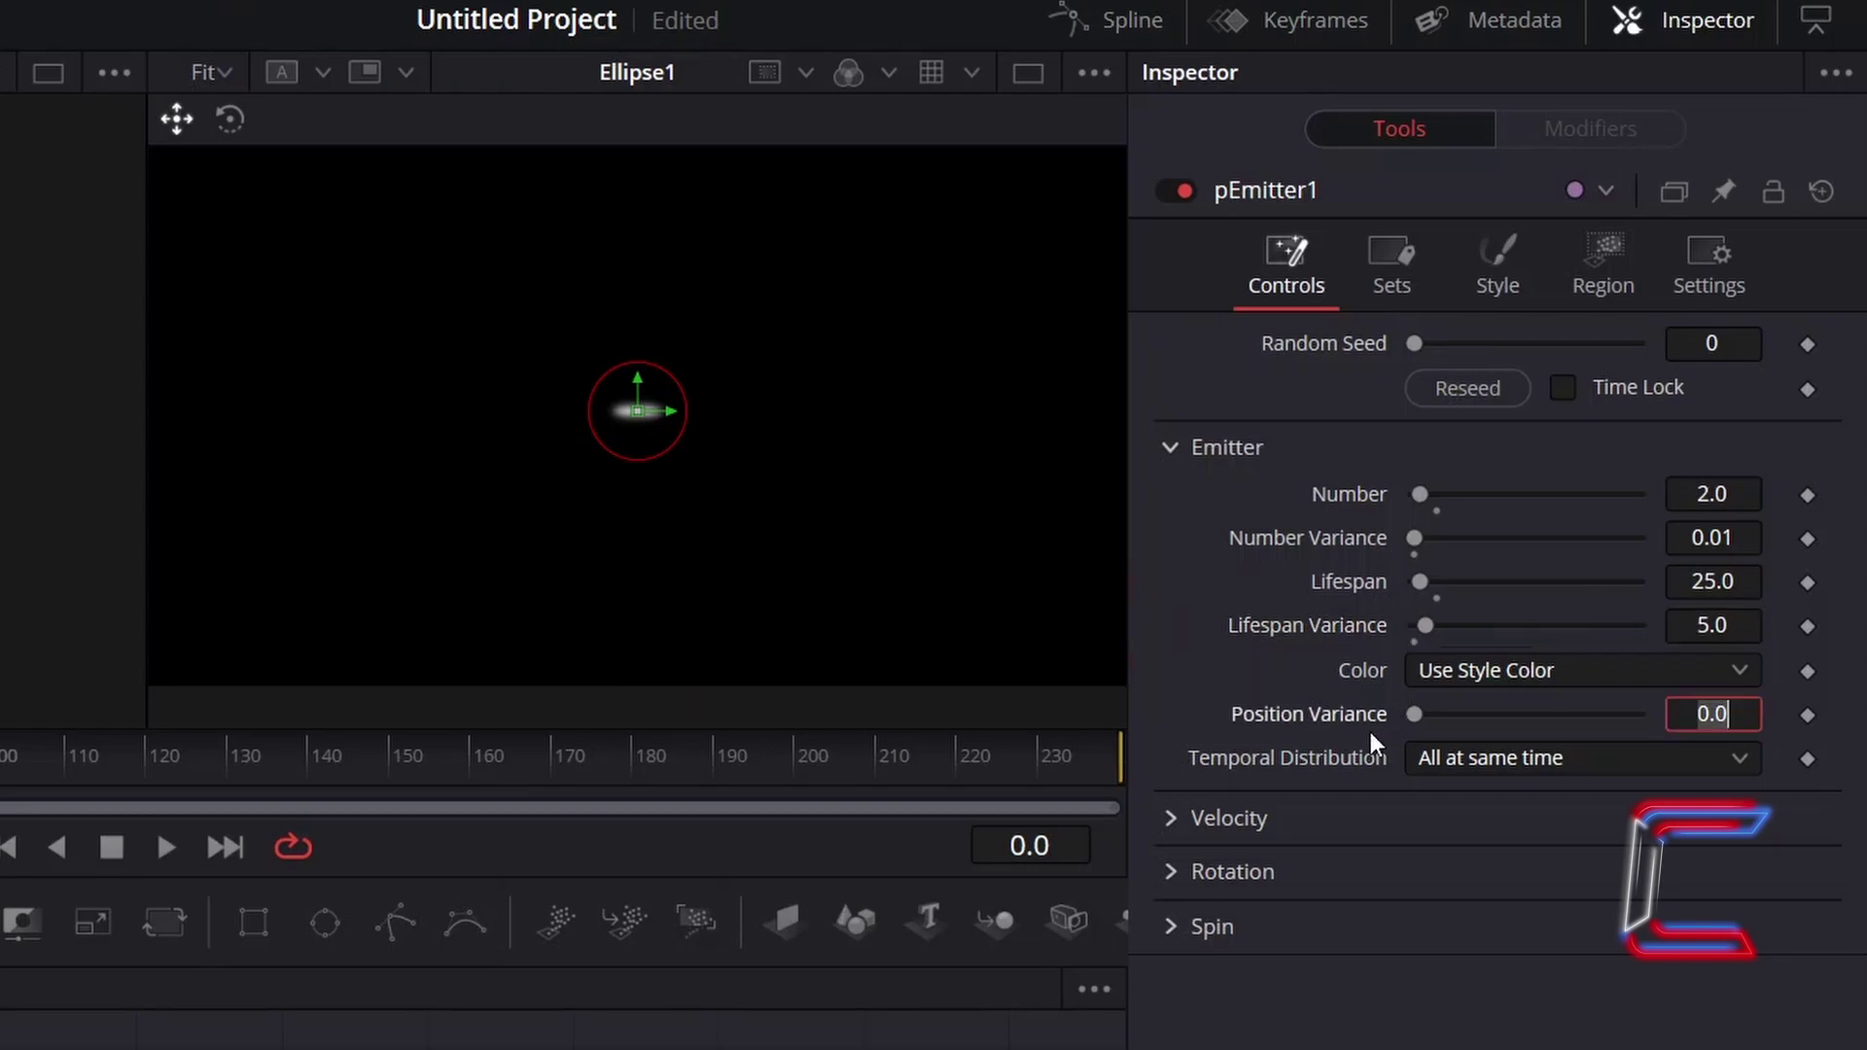
Set pEmitter1's Velocity to 0.15 with Velocity Variance 0.05.
click(1286, 815)
click(1750, 863)
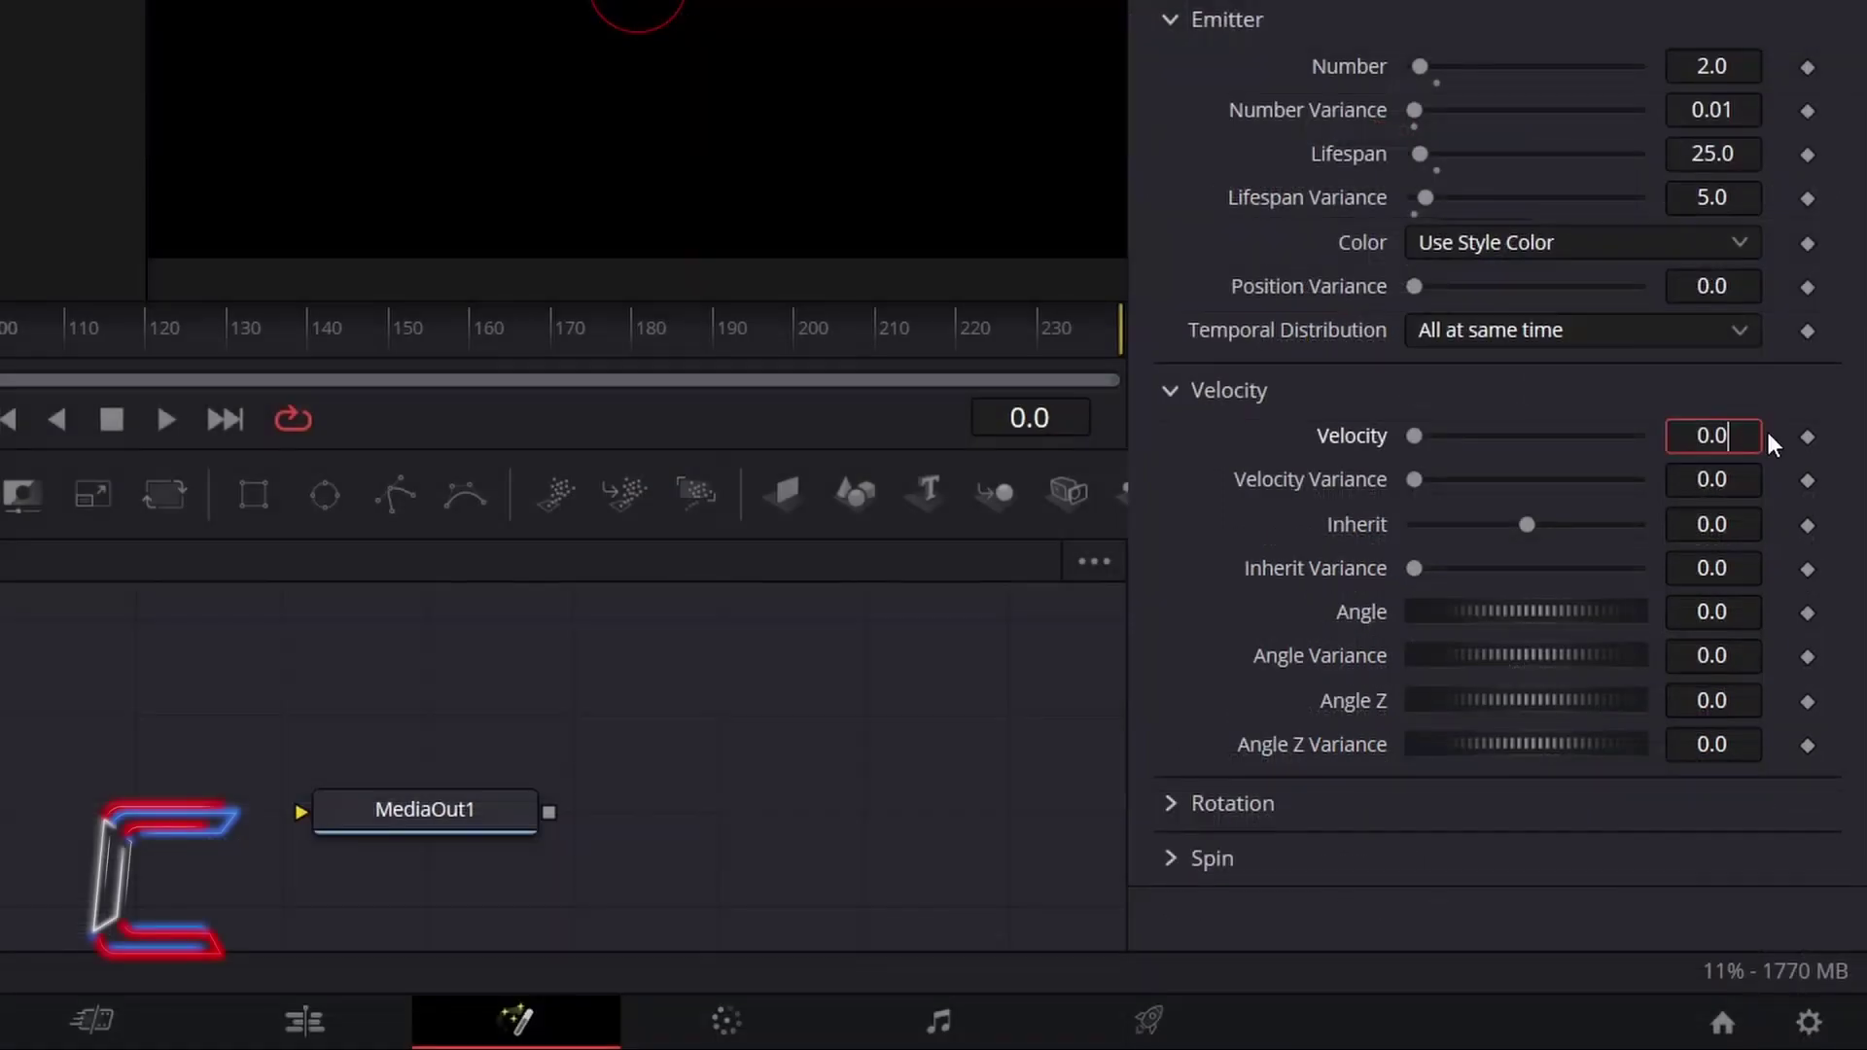
text(0.15)
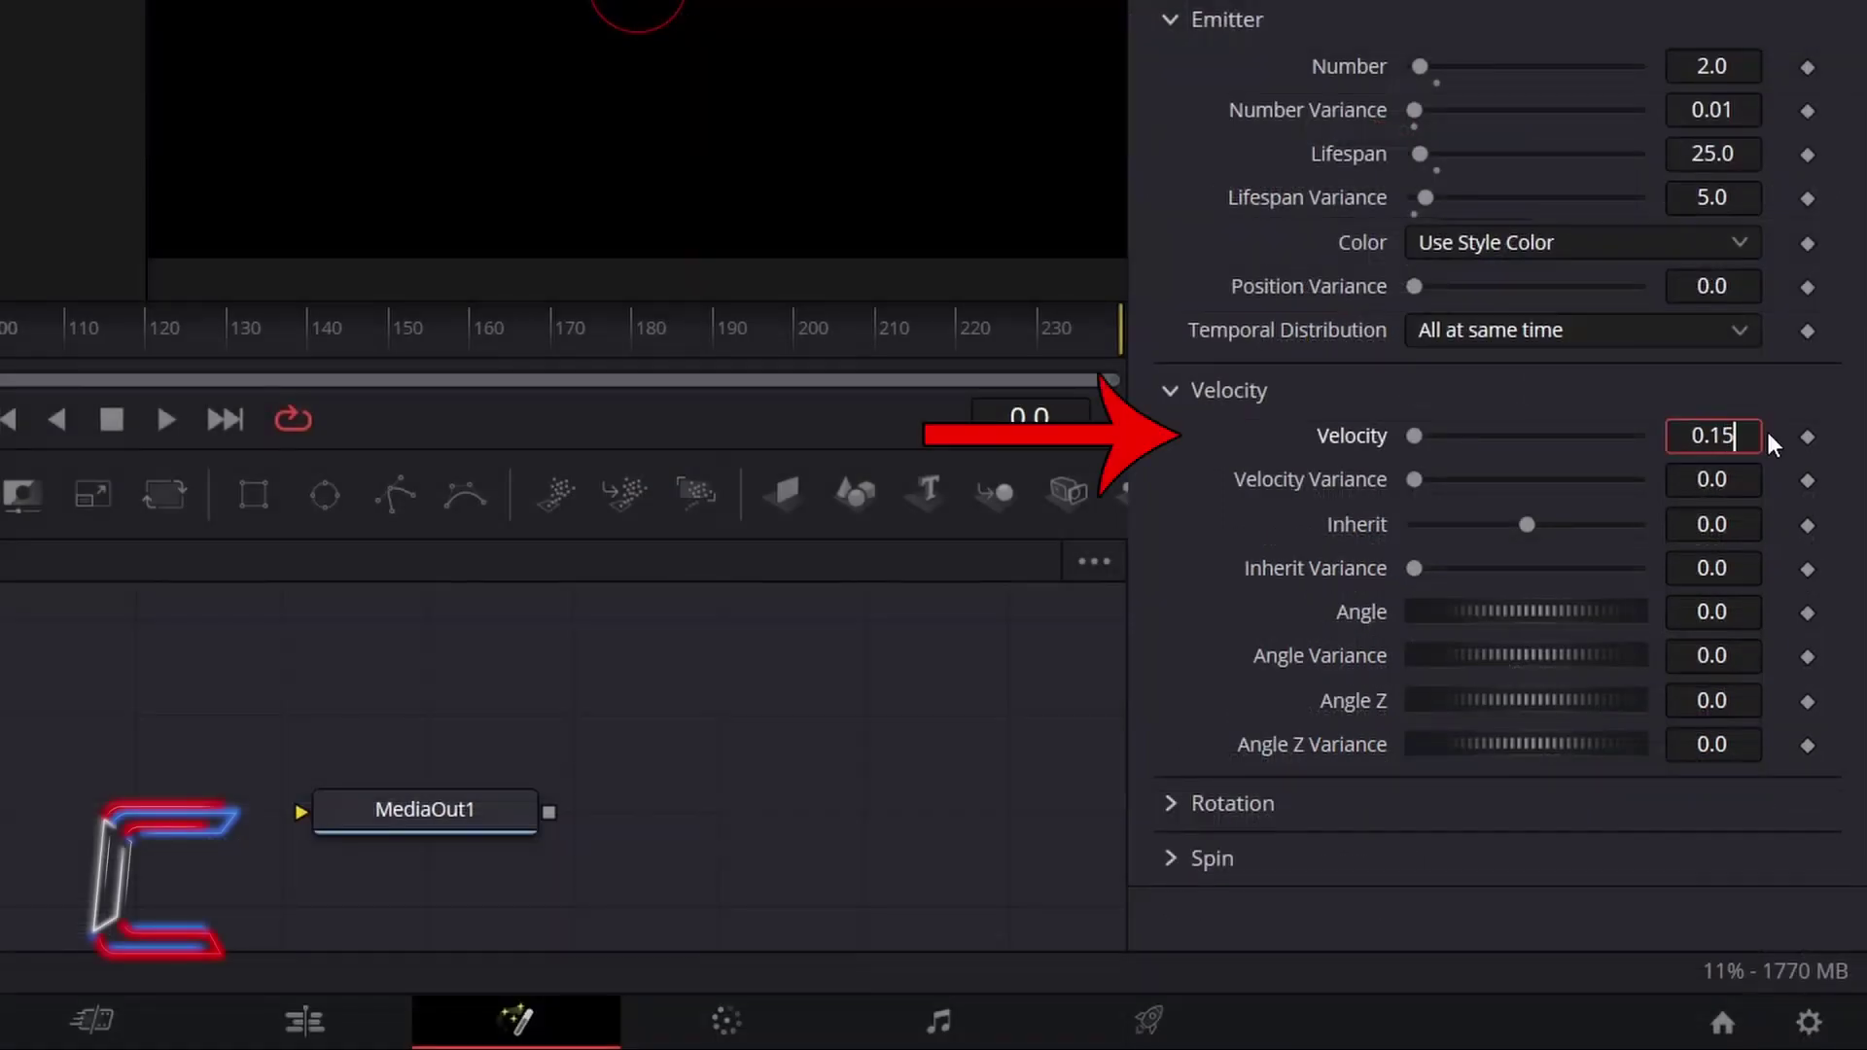
key(Tab)
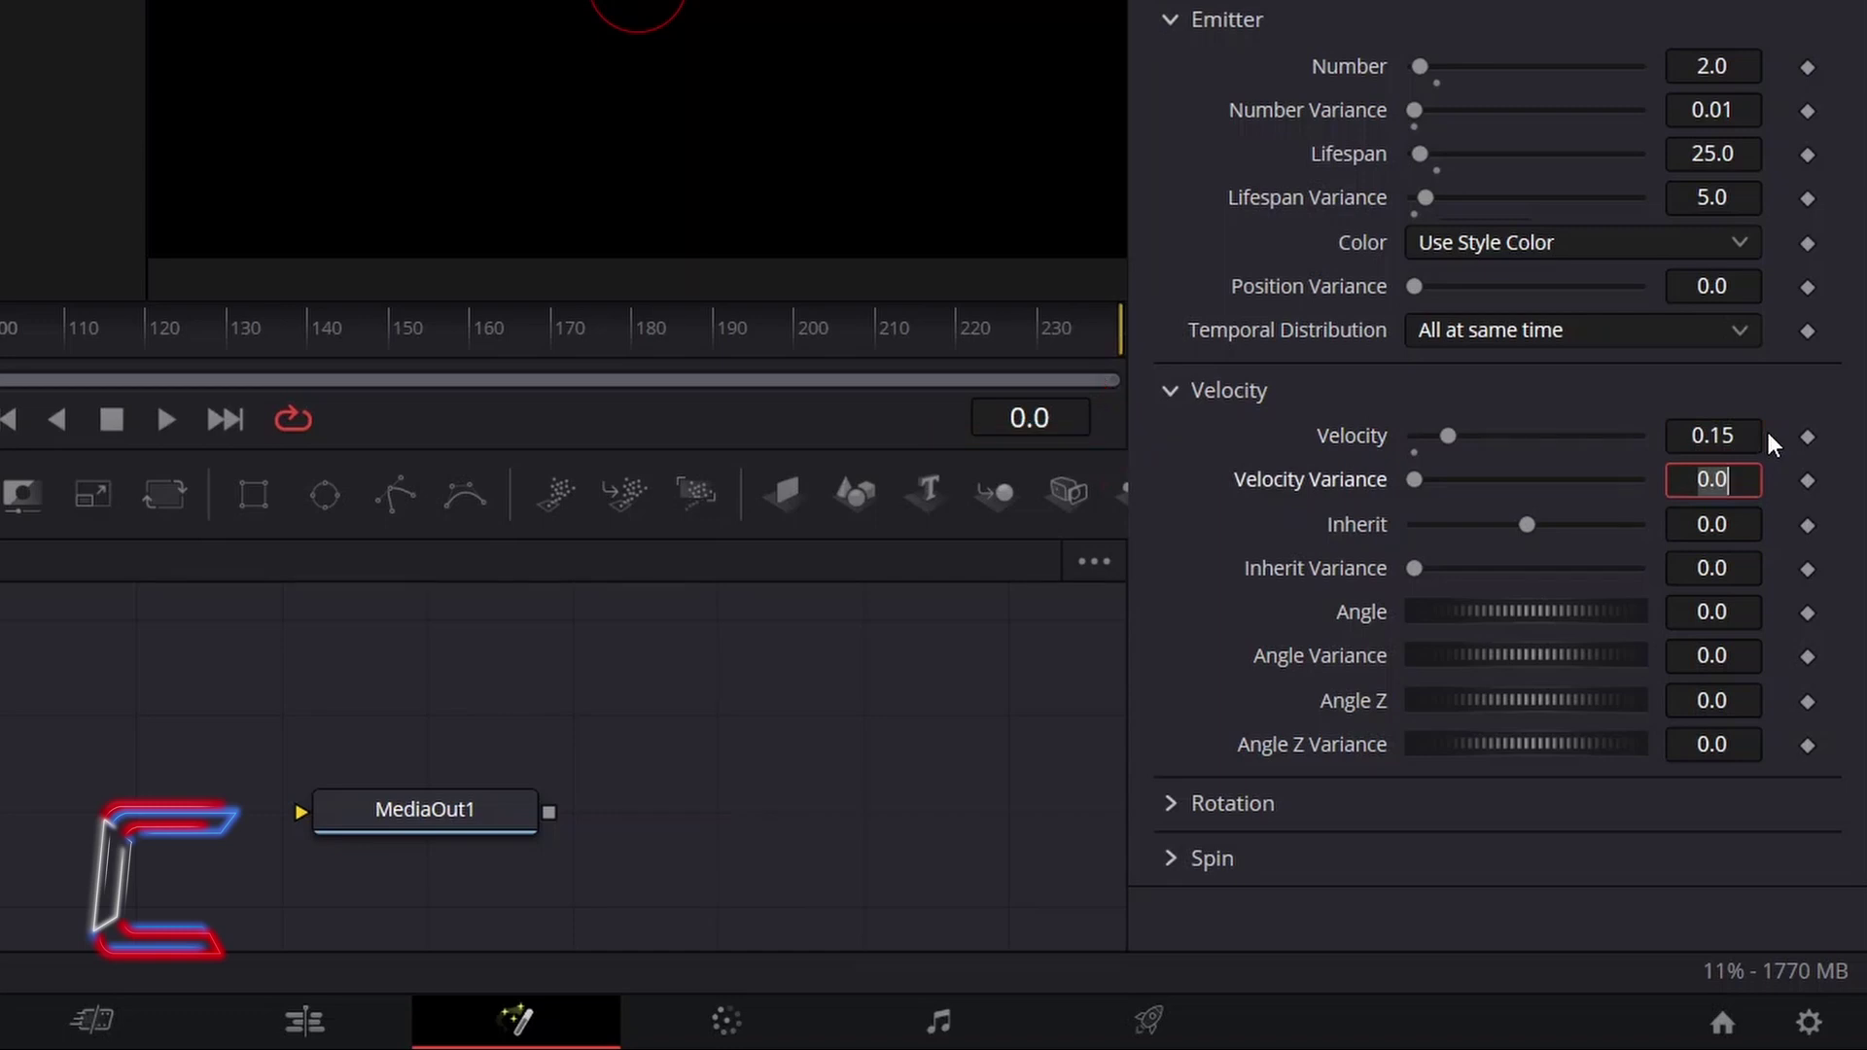
text(0.05)
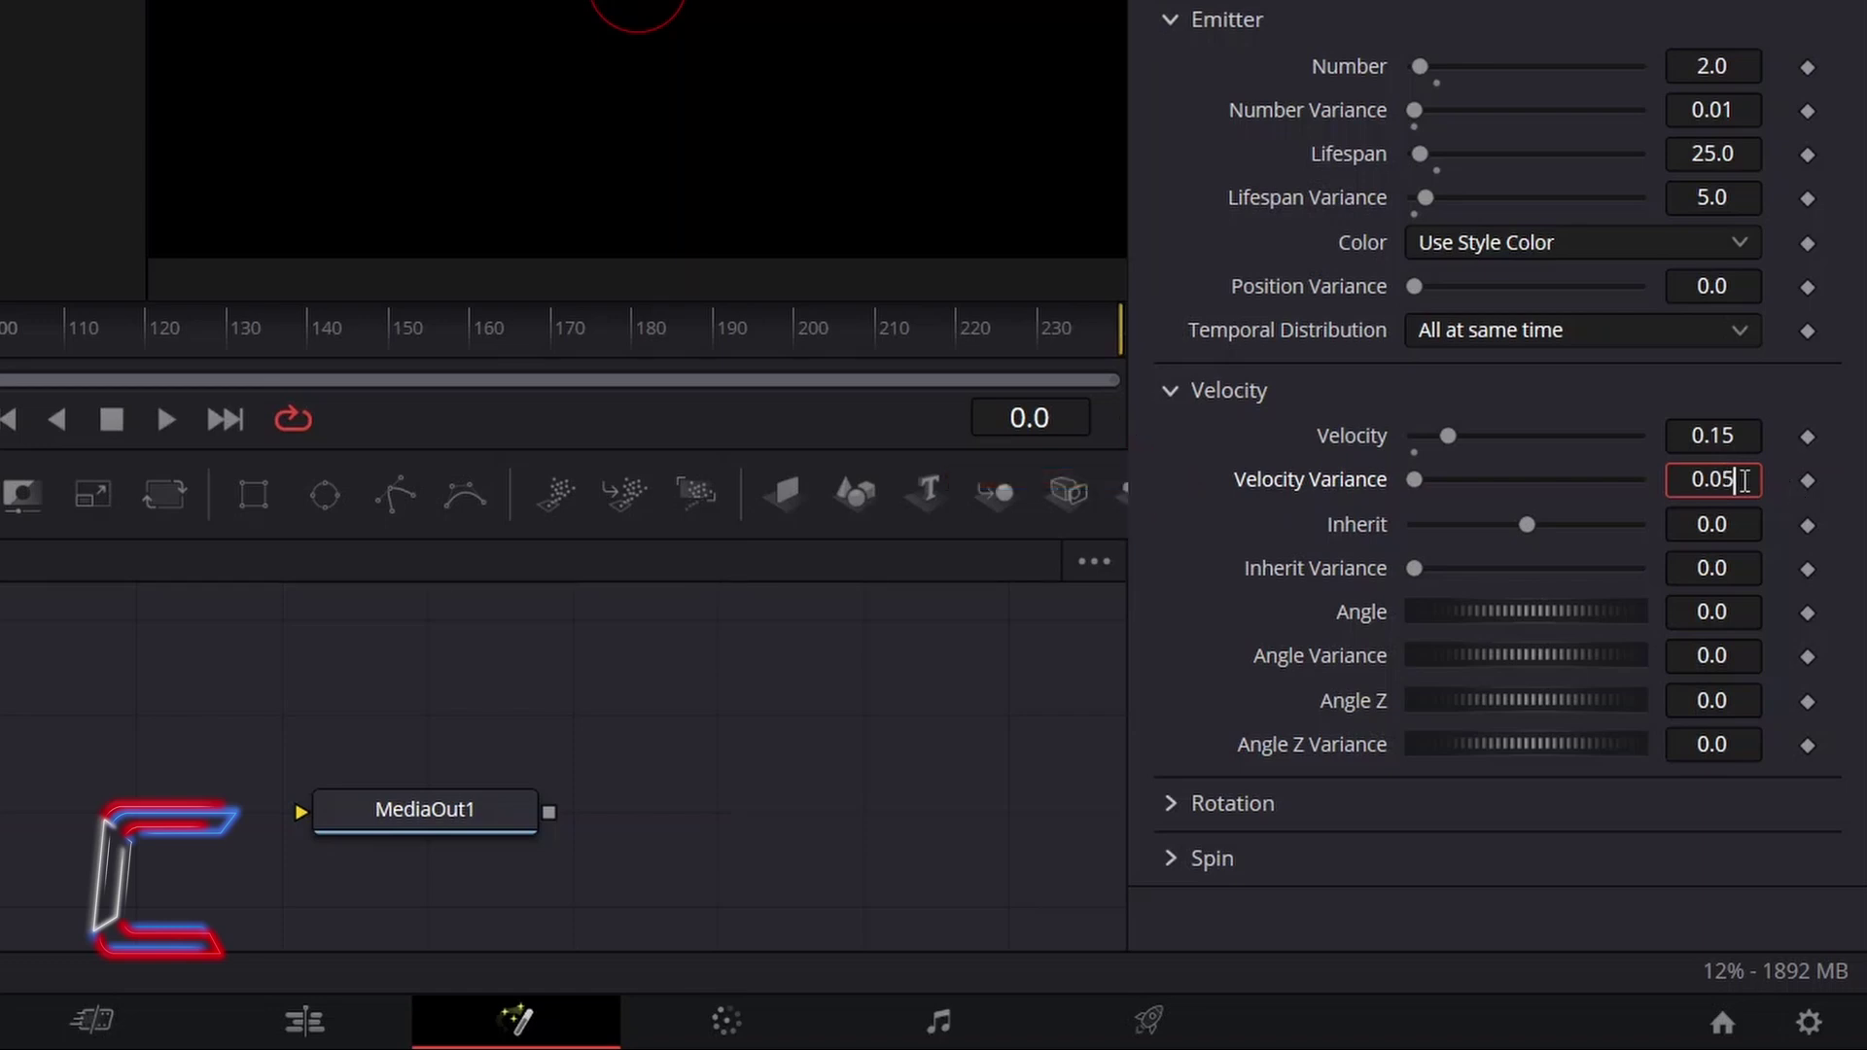
key(Tab)
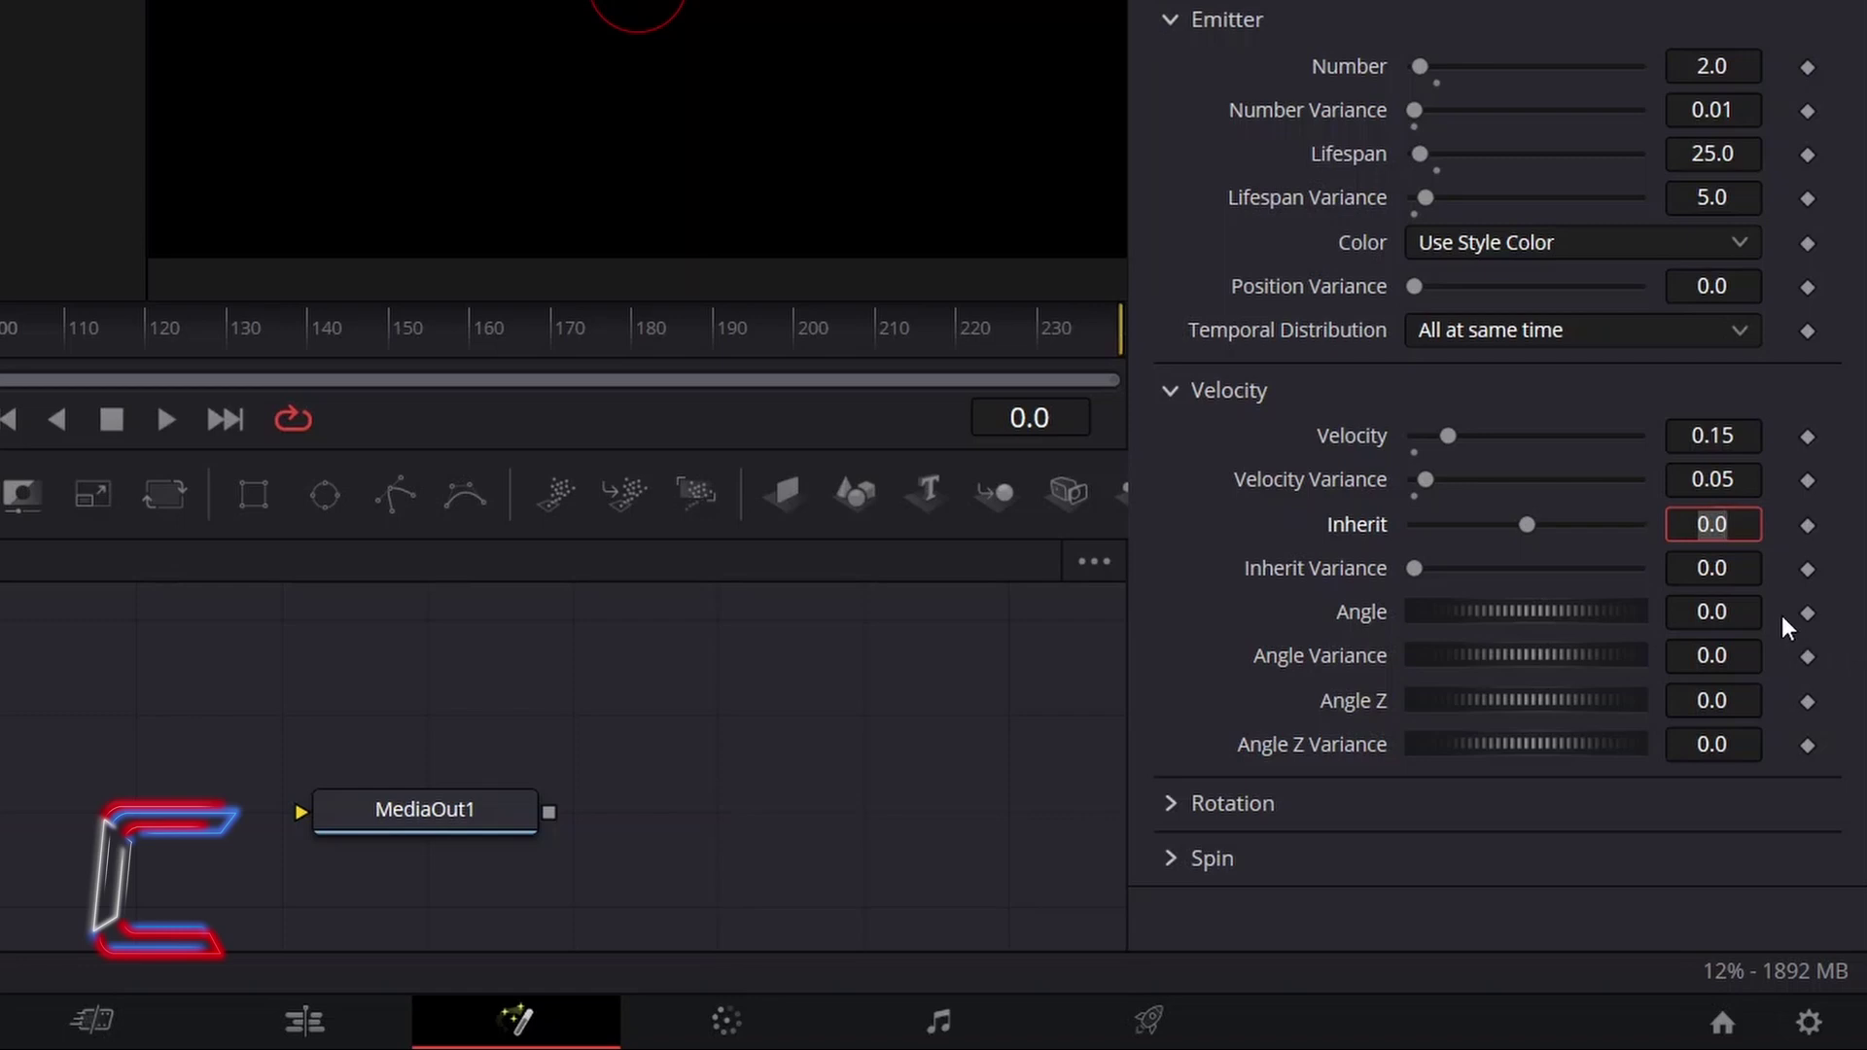
Set the emission Angle to 90 with Angle Variance 10.
click(1745, 599)
text(90)
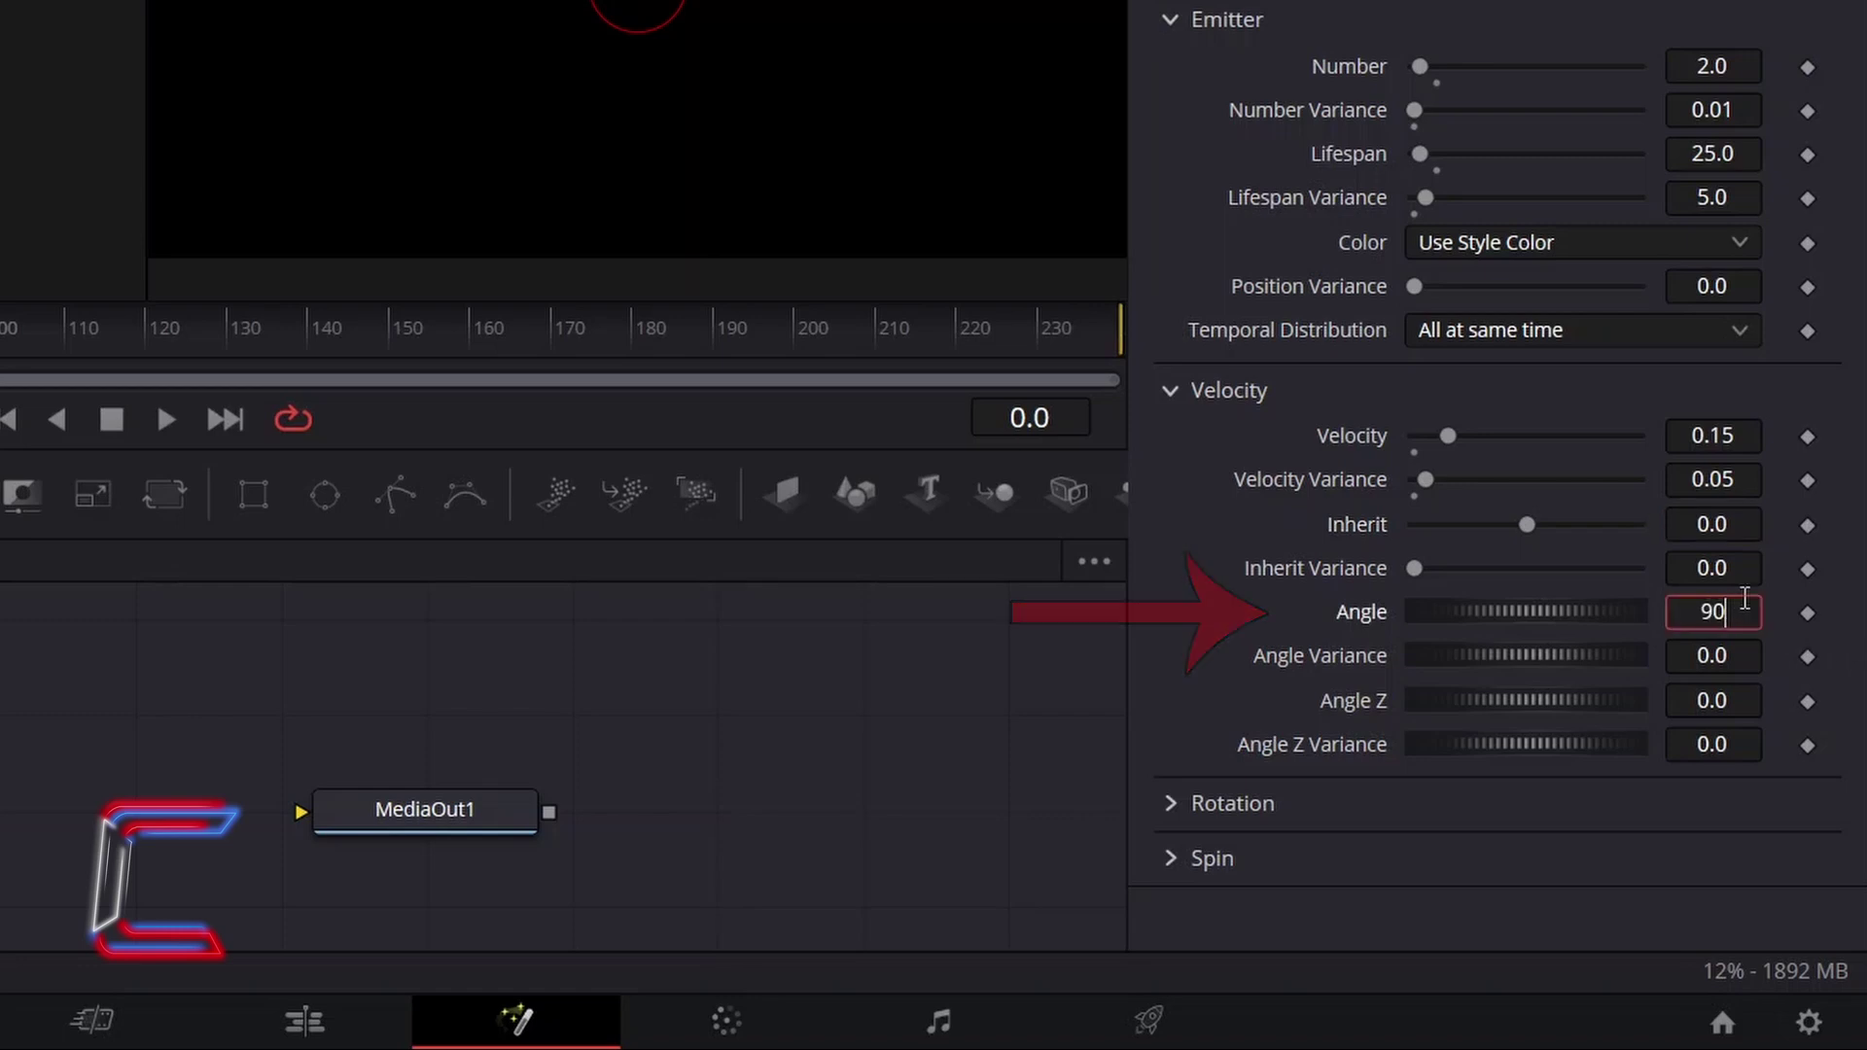
key(Tab)
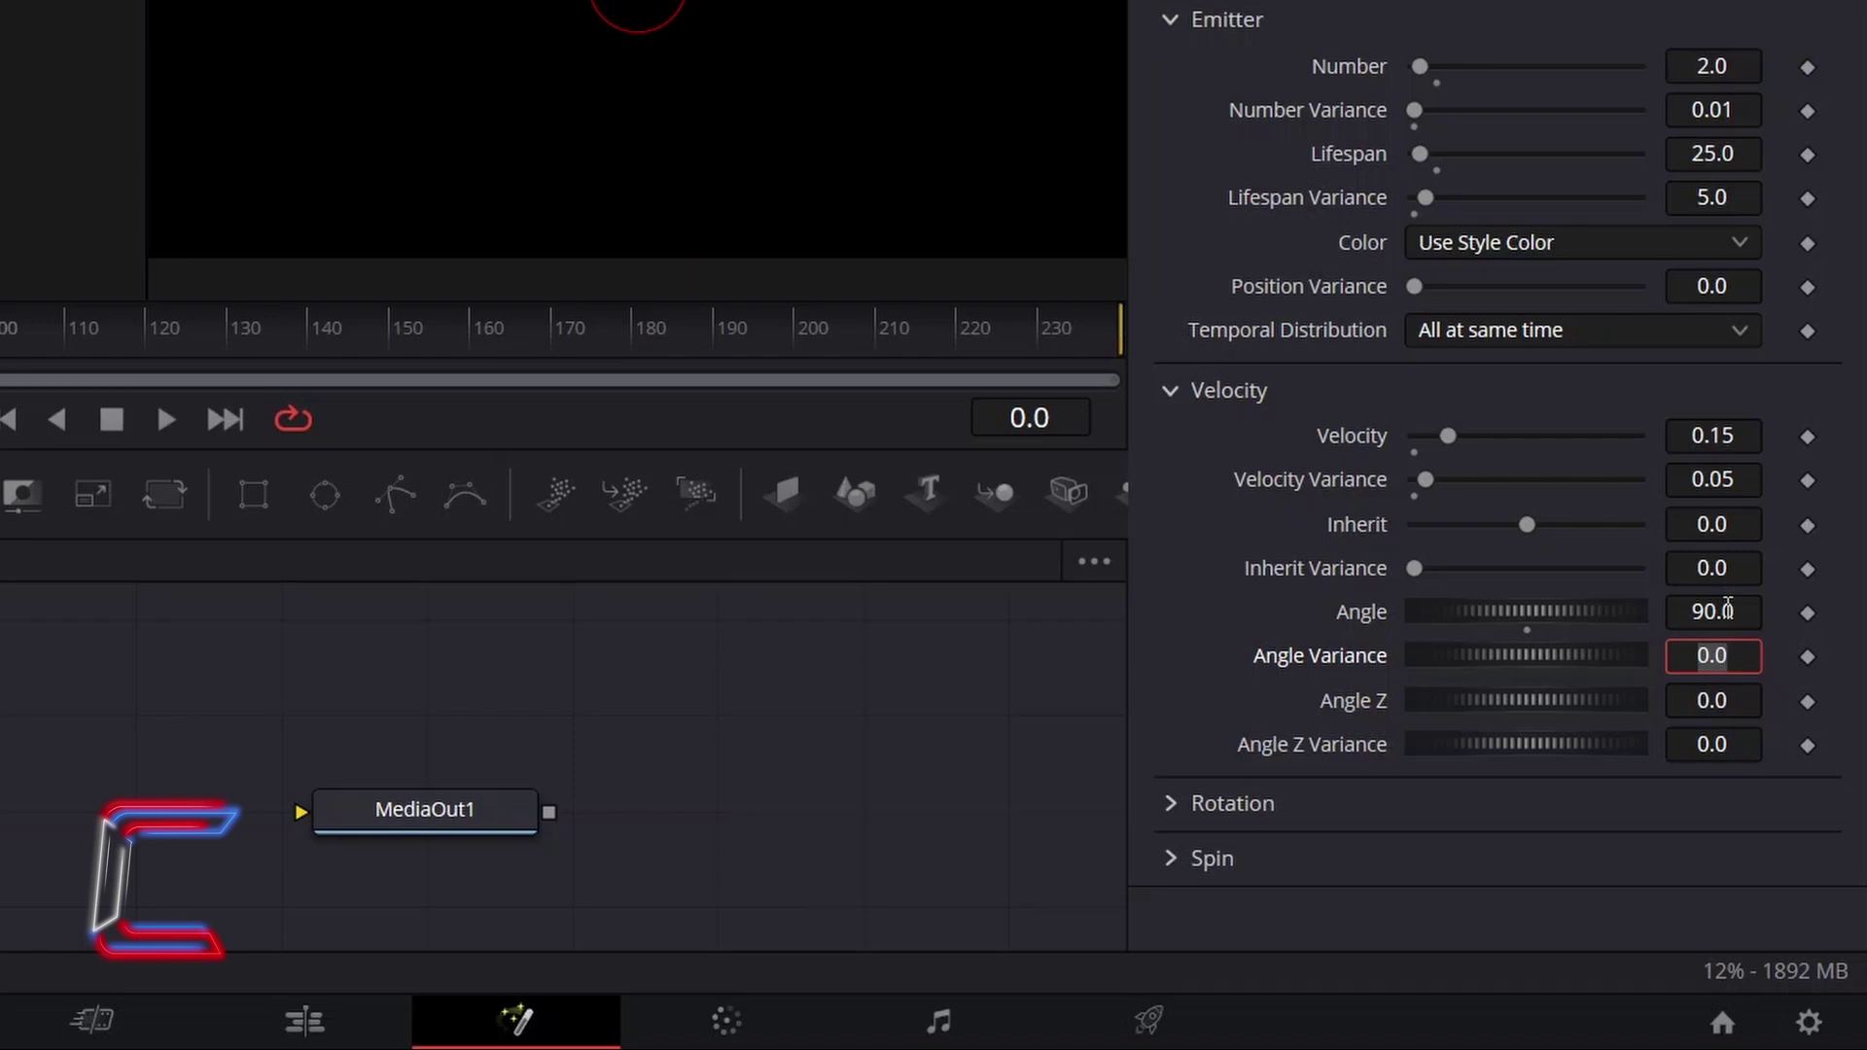
text(10)
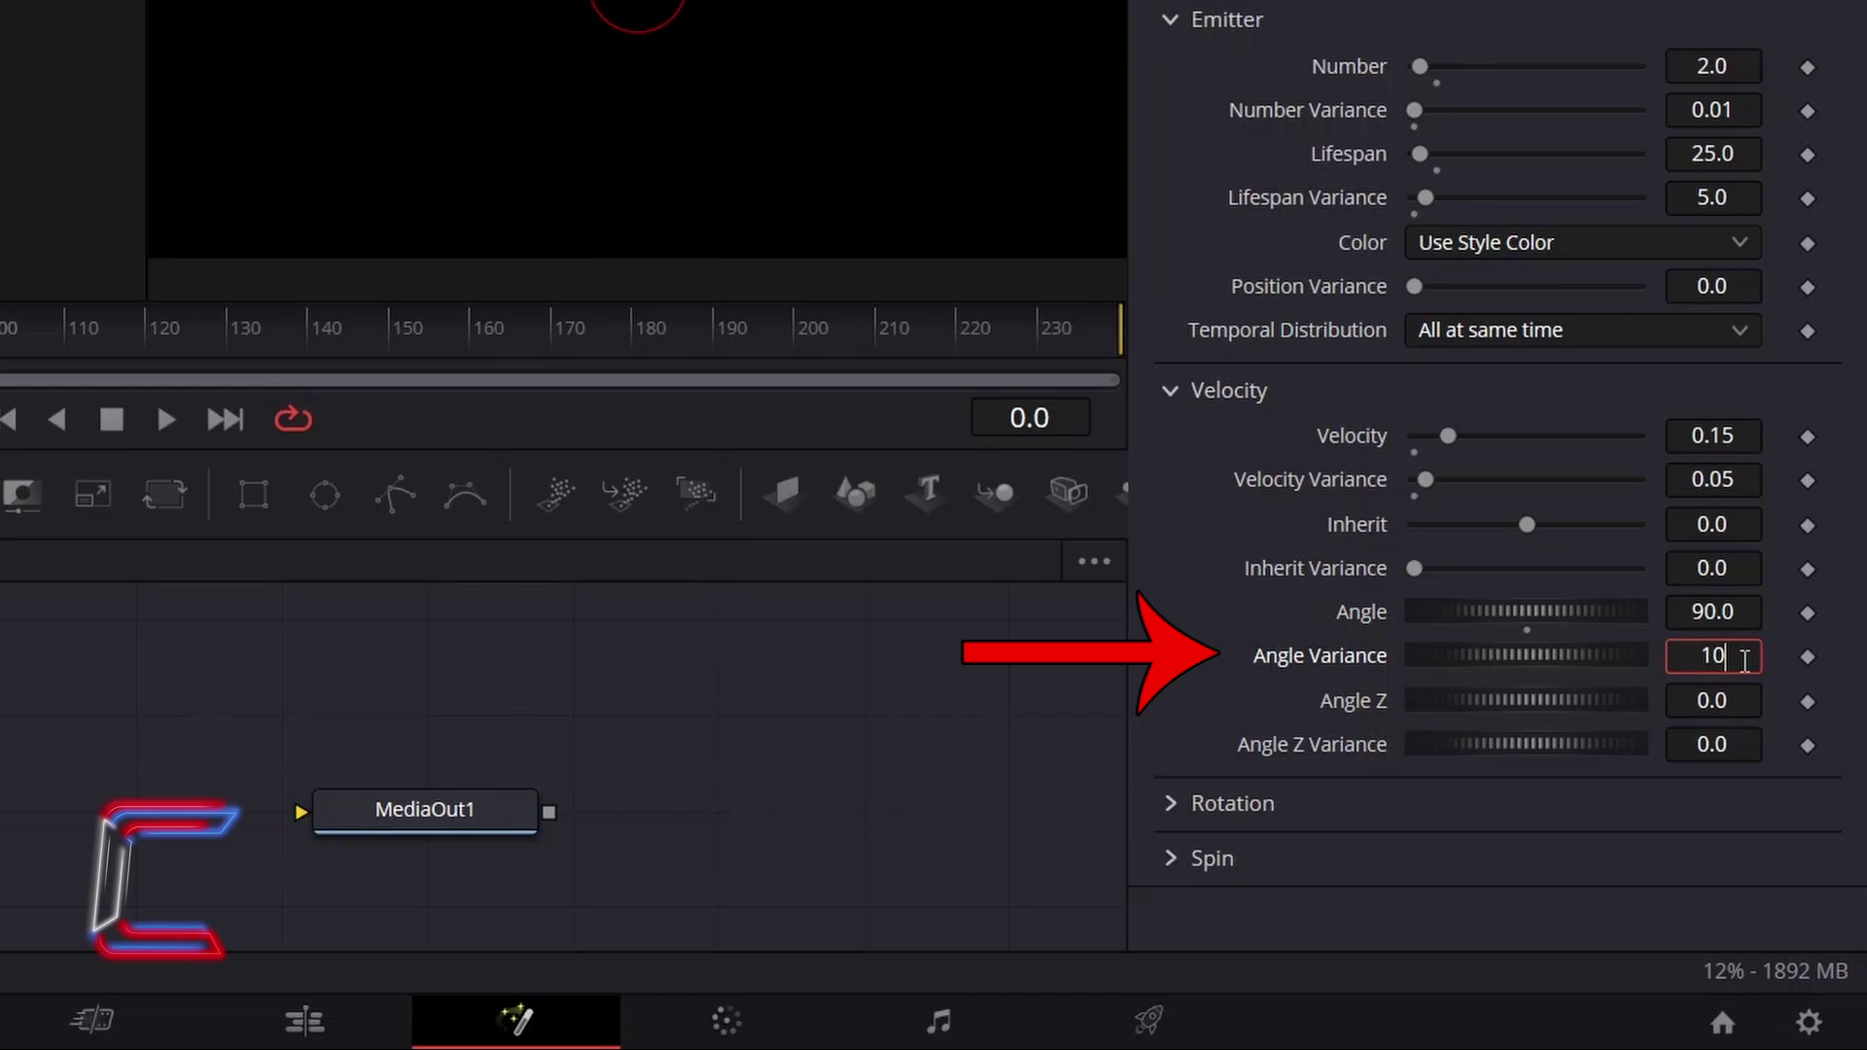
key(Tab)
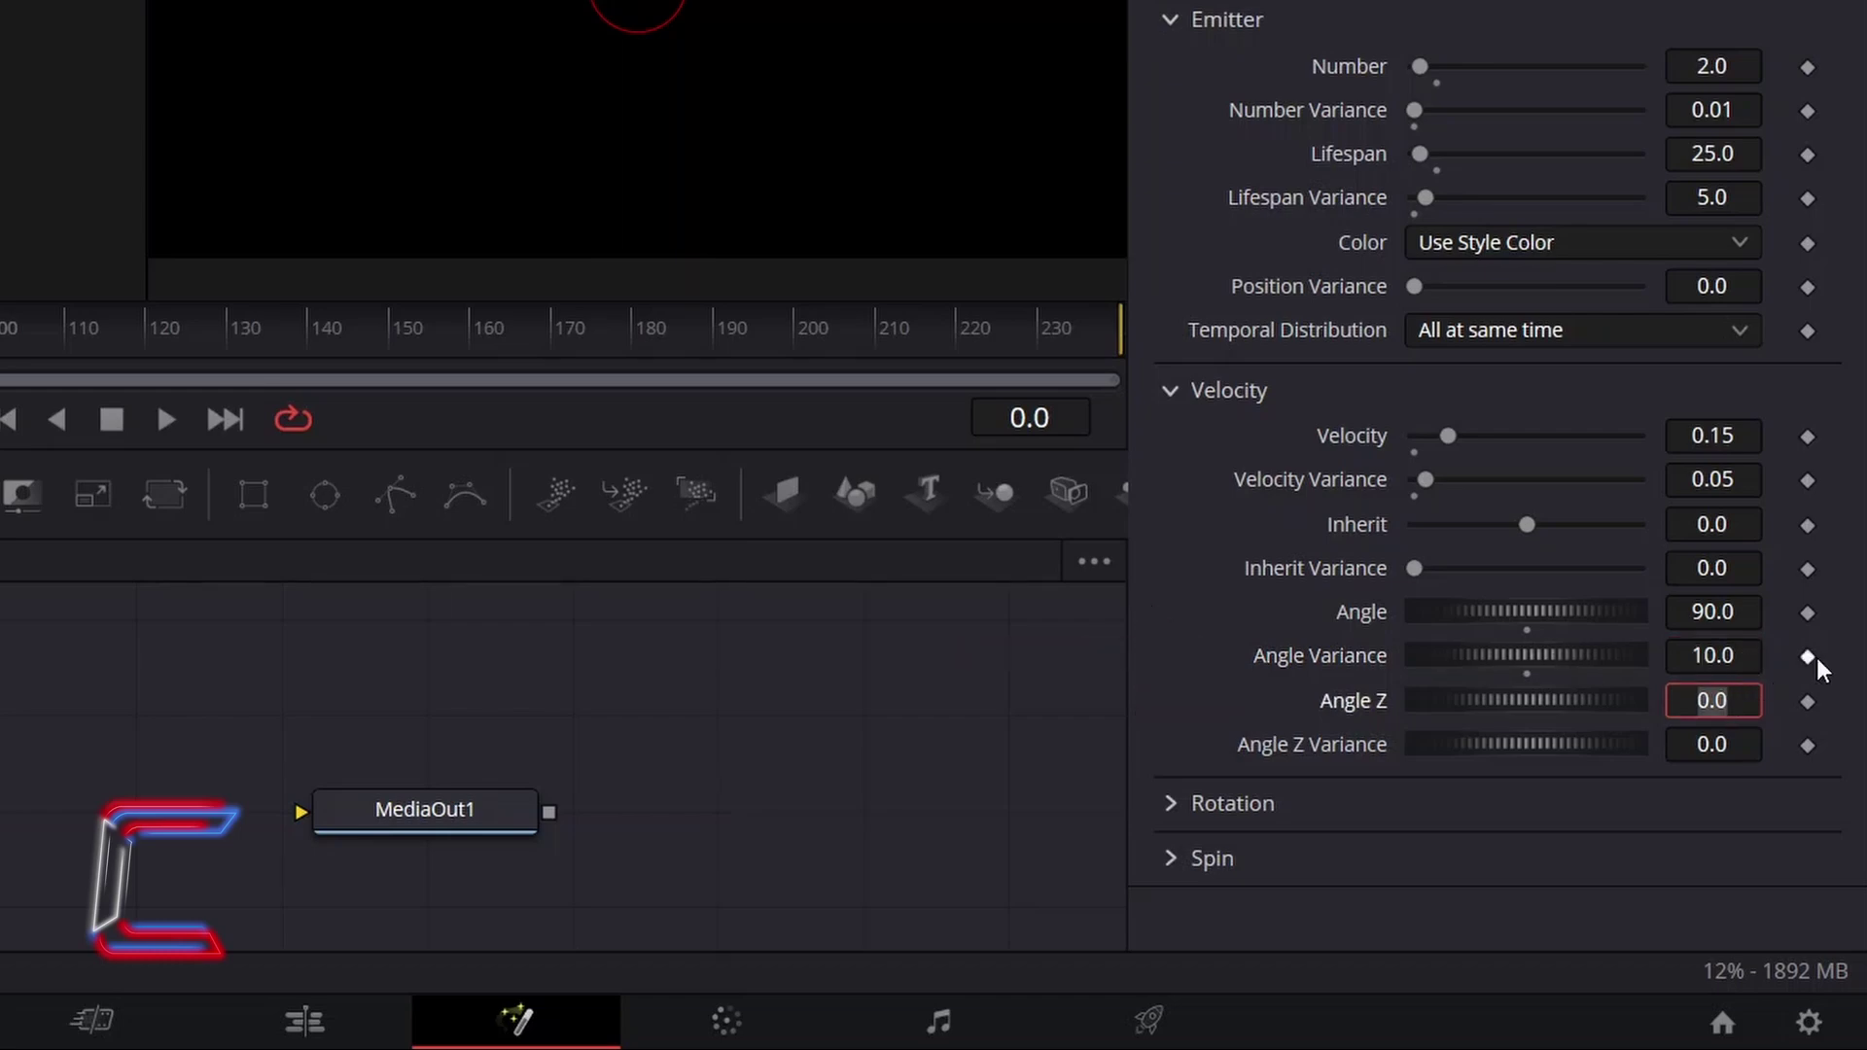
click(1173, 801)
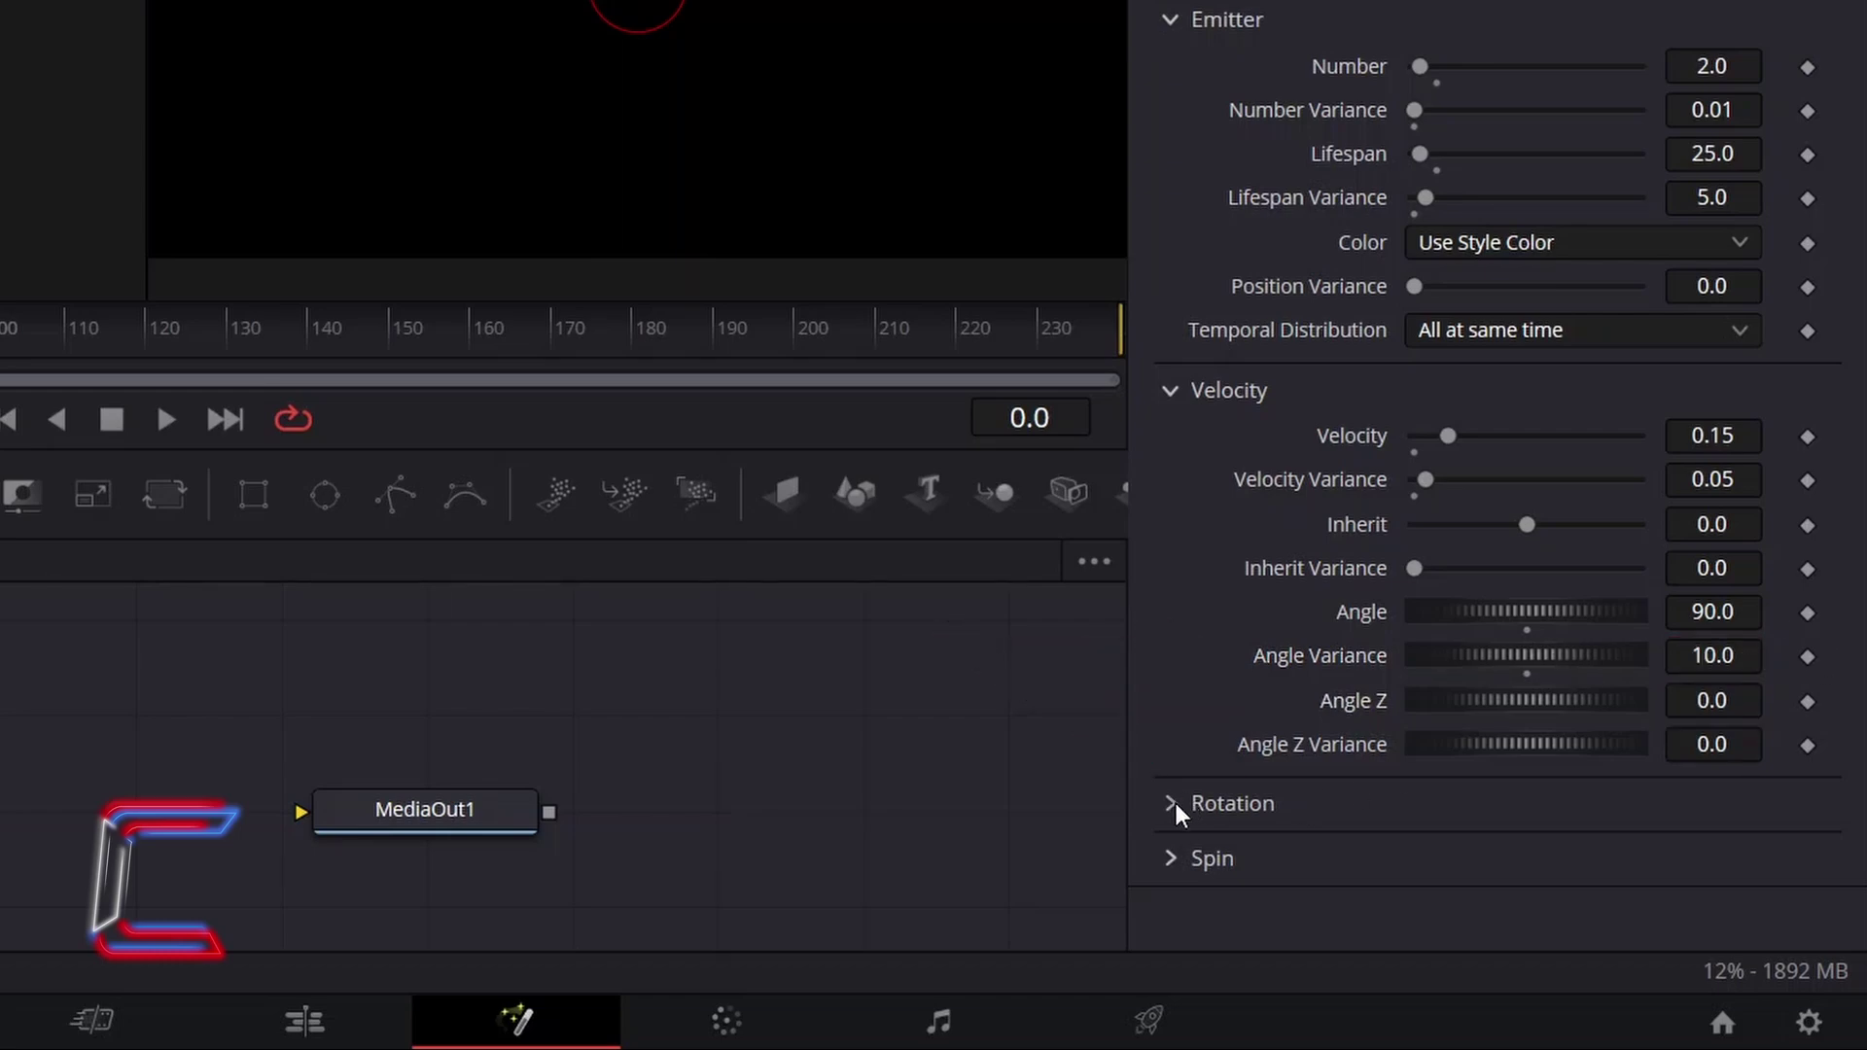
Set pEmitter1's Rotation Mode to Rotation Relative to Motion.
scroll(1568, 692, down, 3)
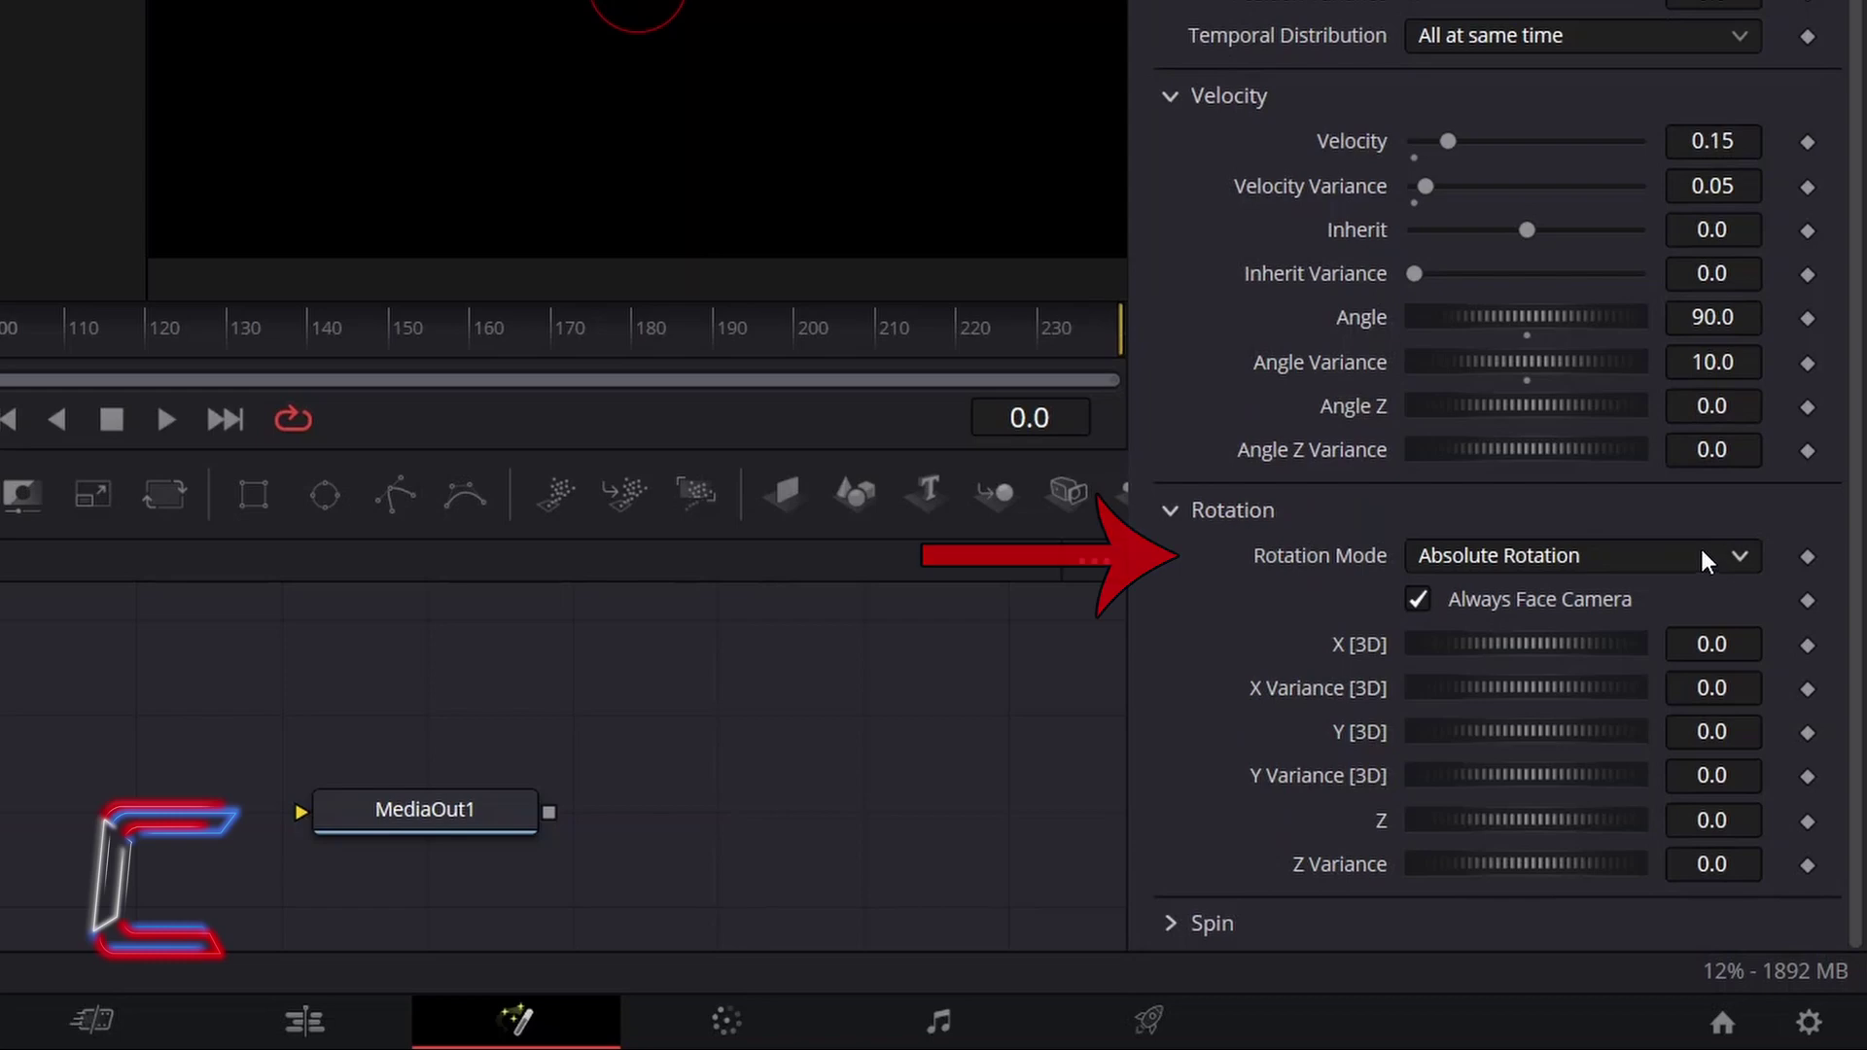
click(1694, 560)
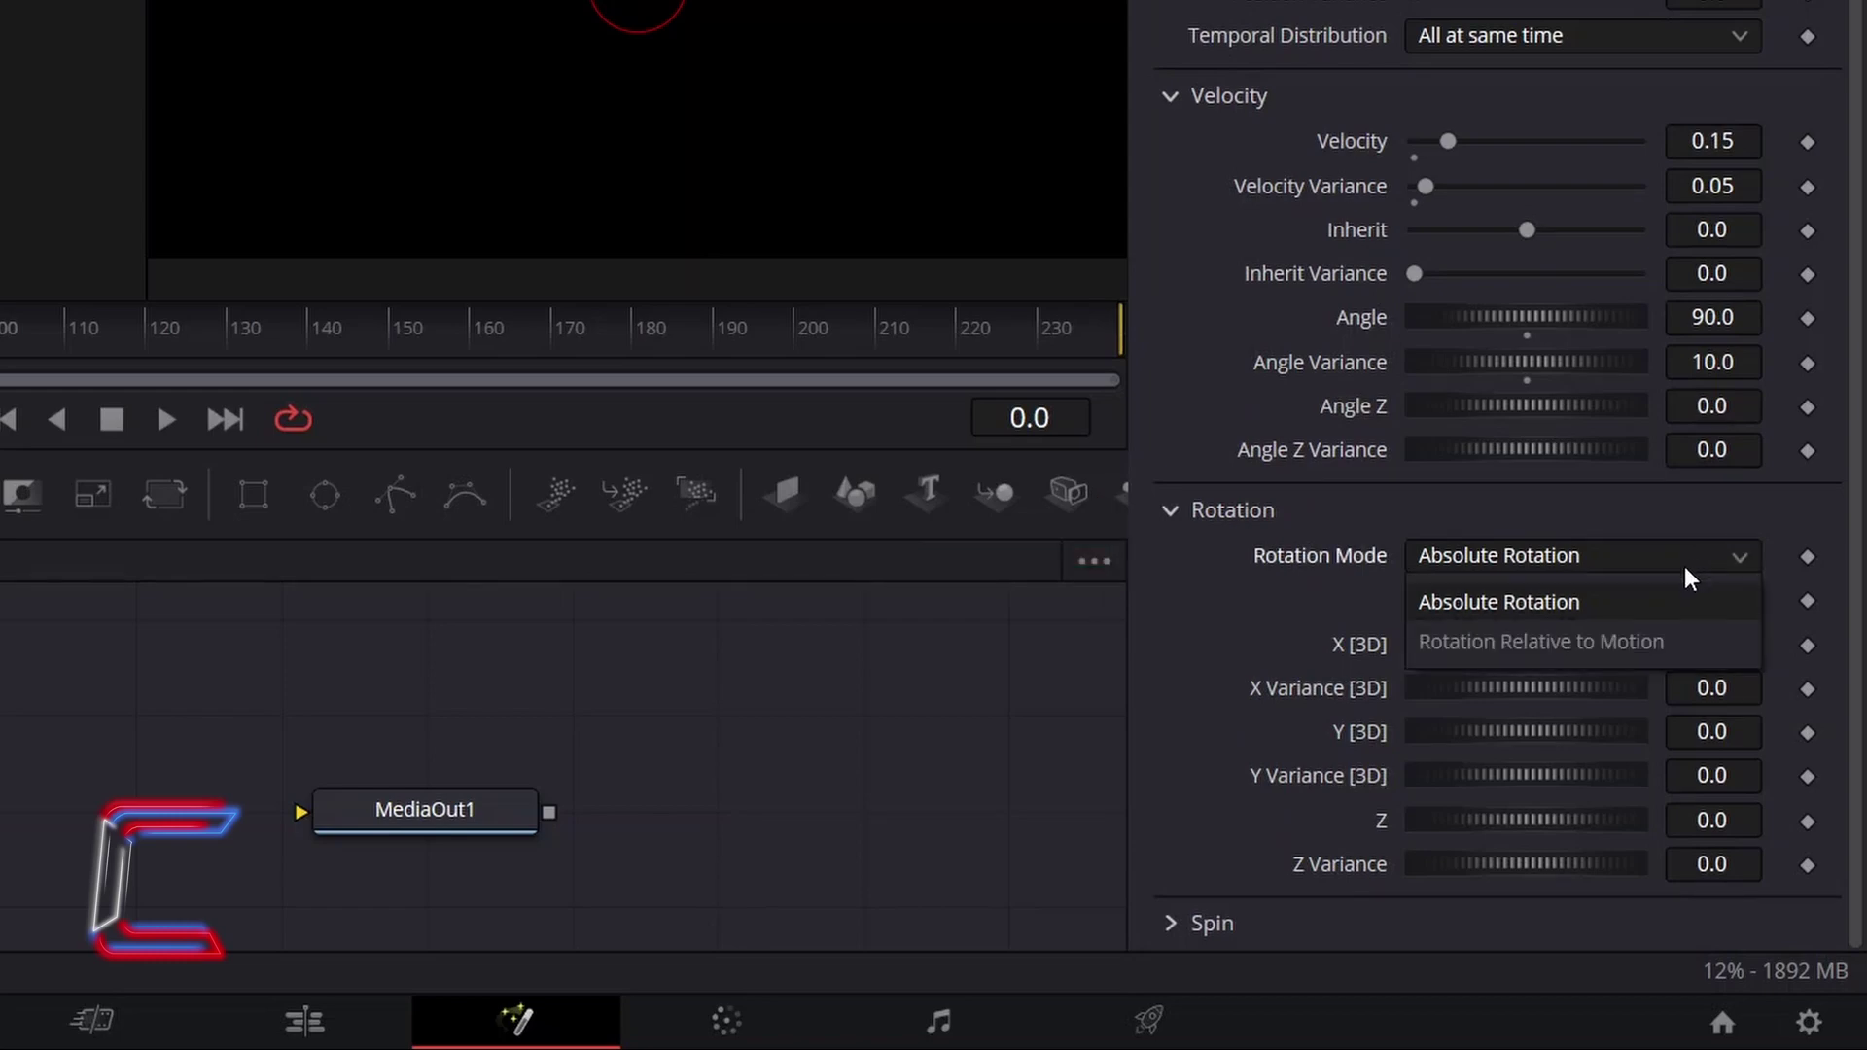
click(1678, 642)
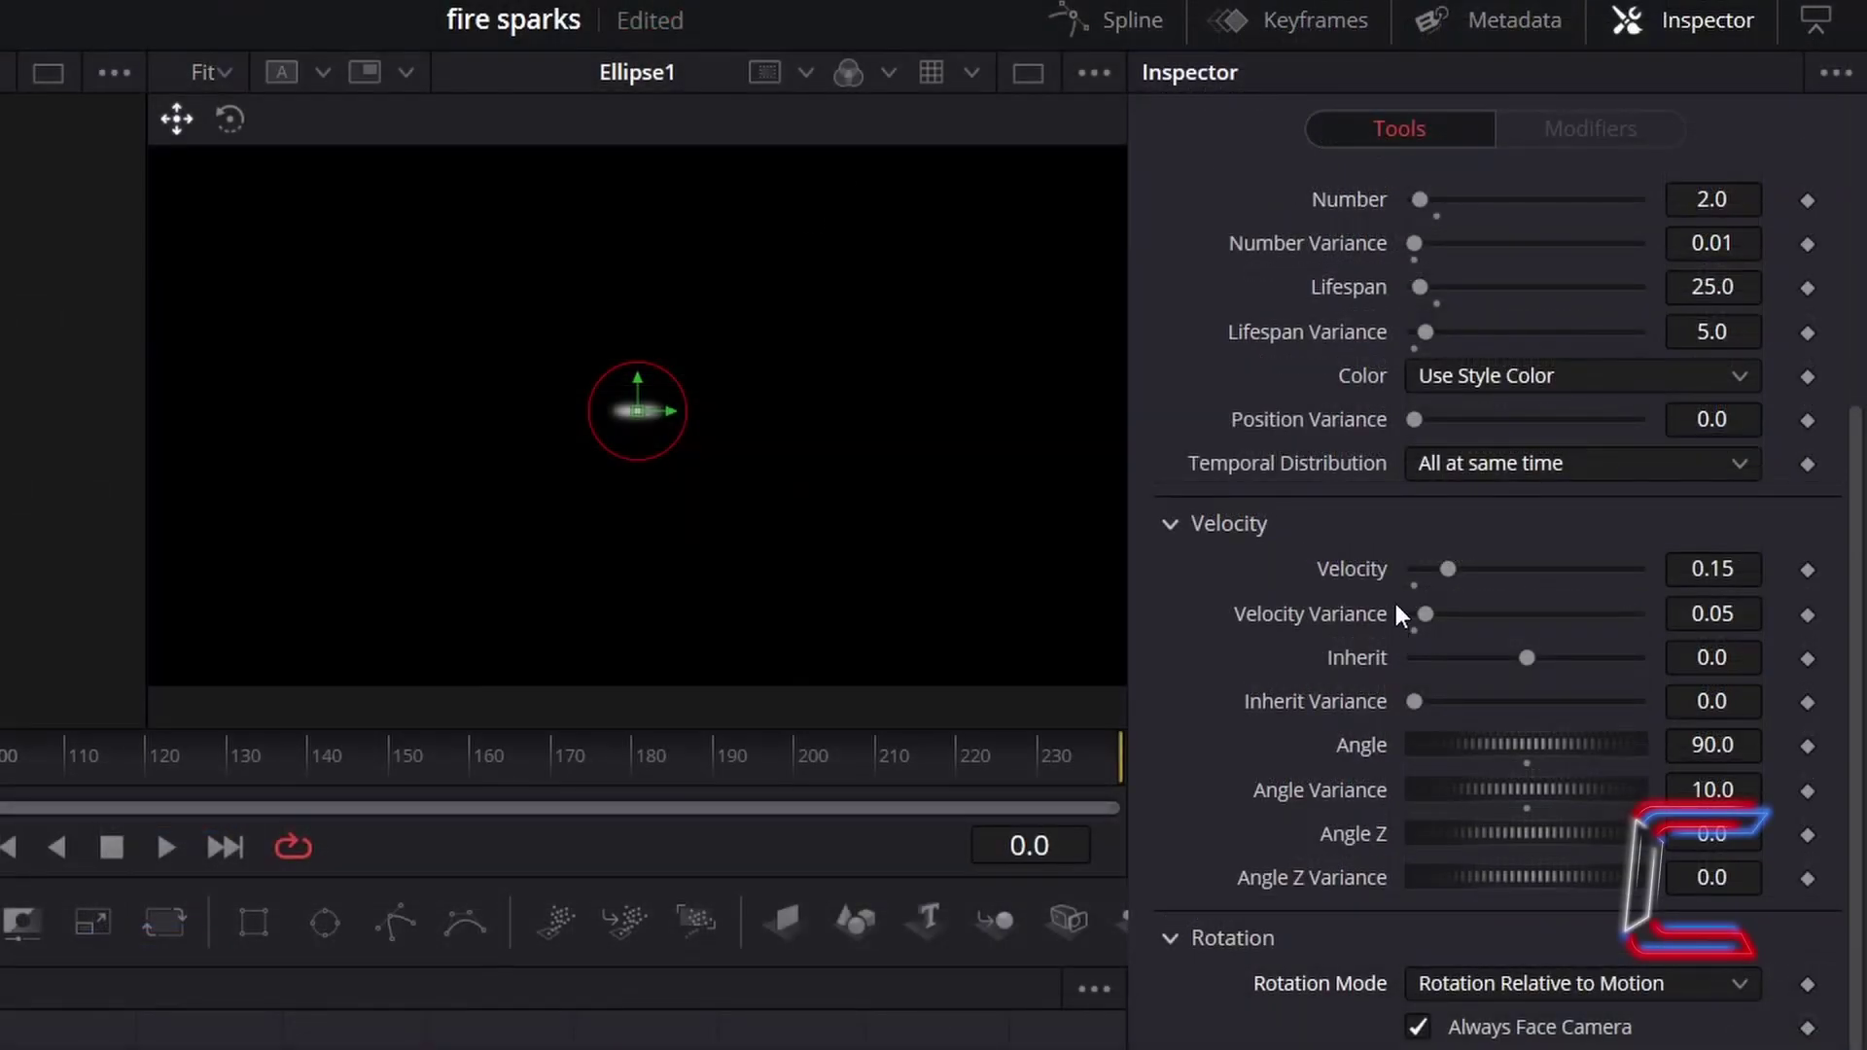
scroll(1393, 599, up, 5)
Switch pEmitter1's Style to Bitmap and wire Ellipse1 into its Style Bitmap input.
click(1519, 253)
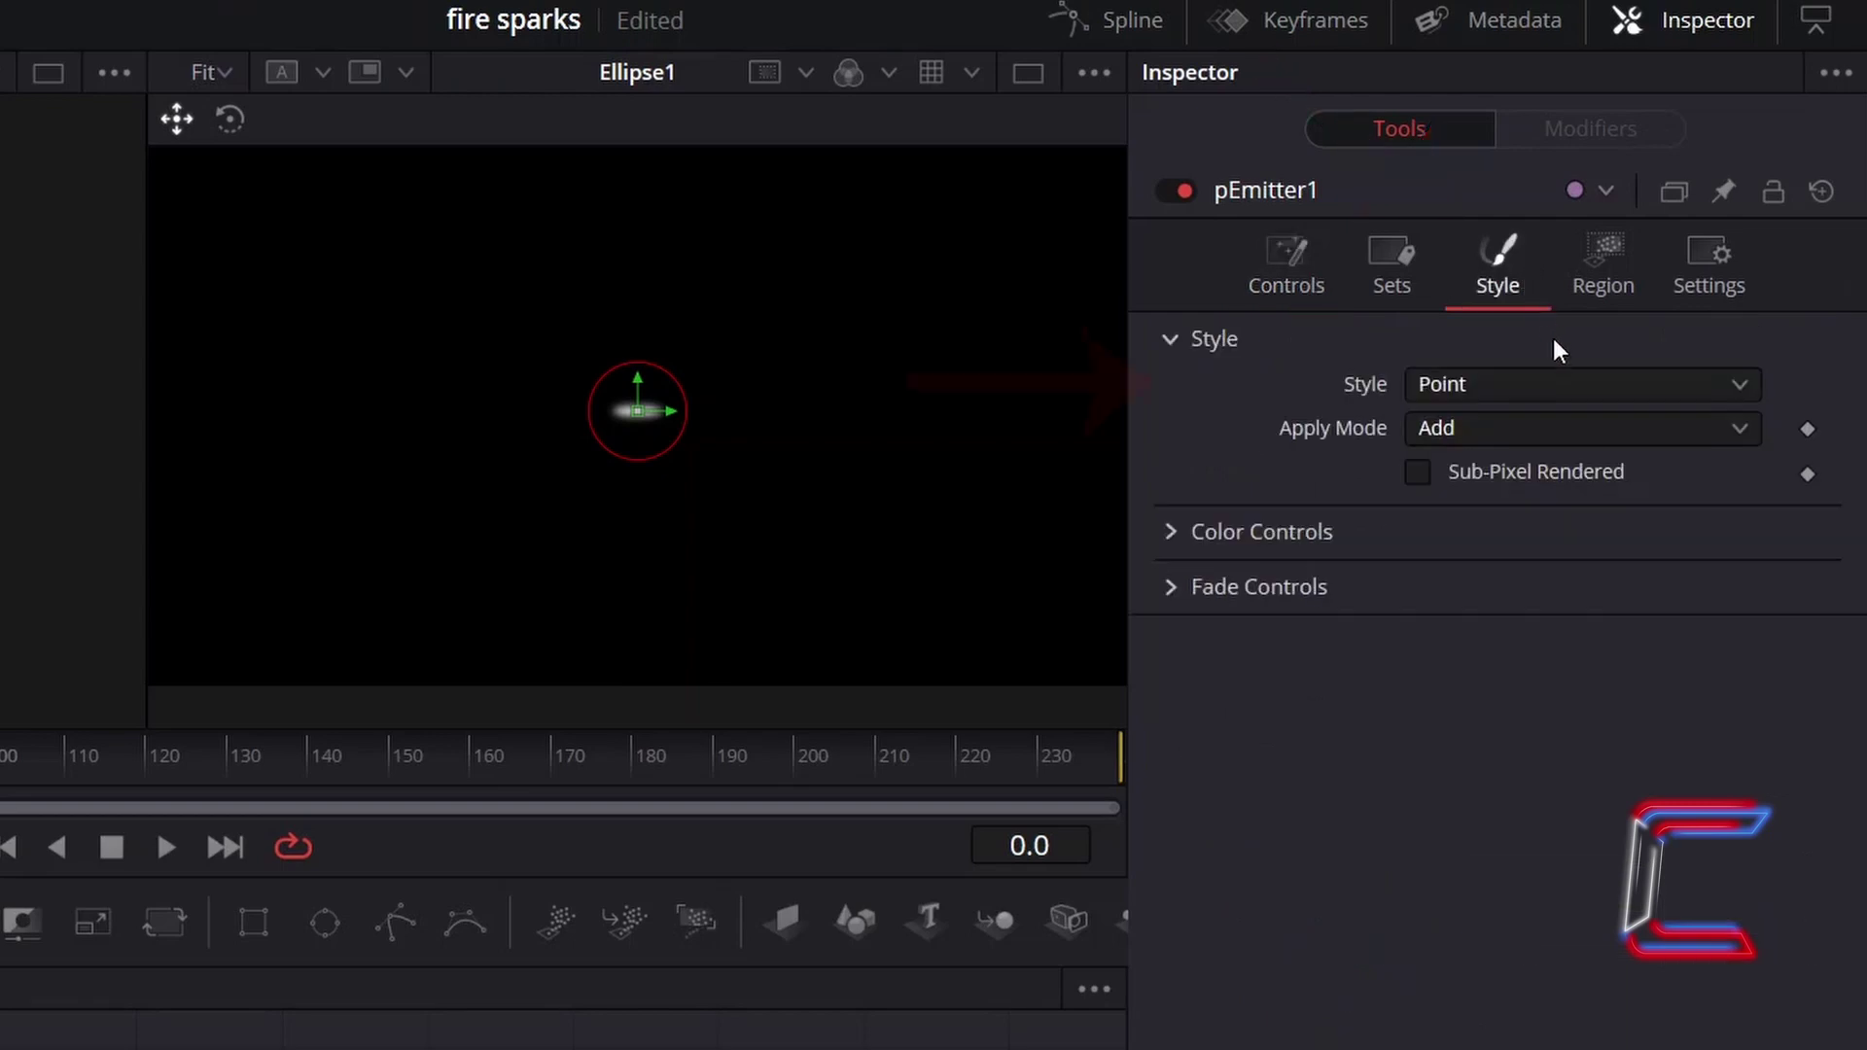
click(1547, 383)
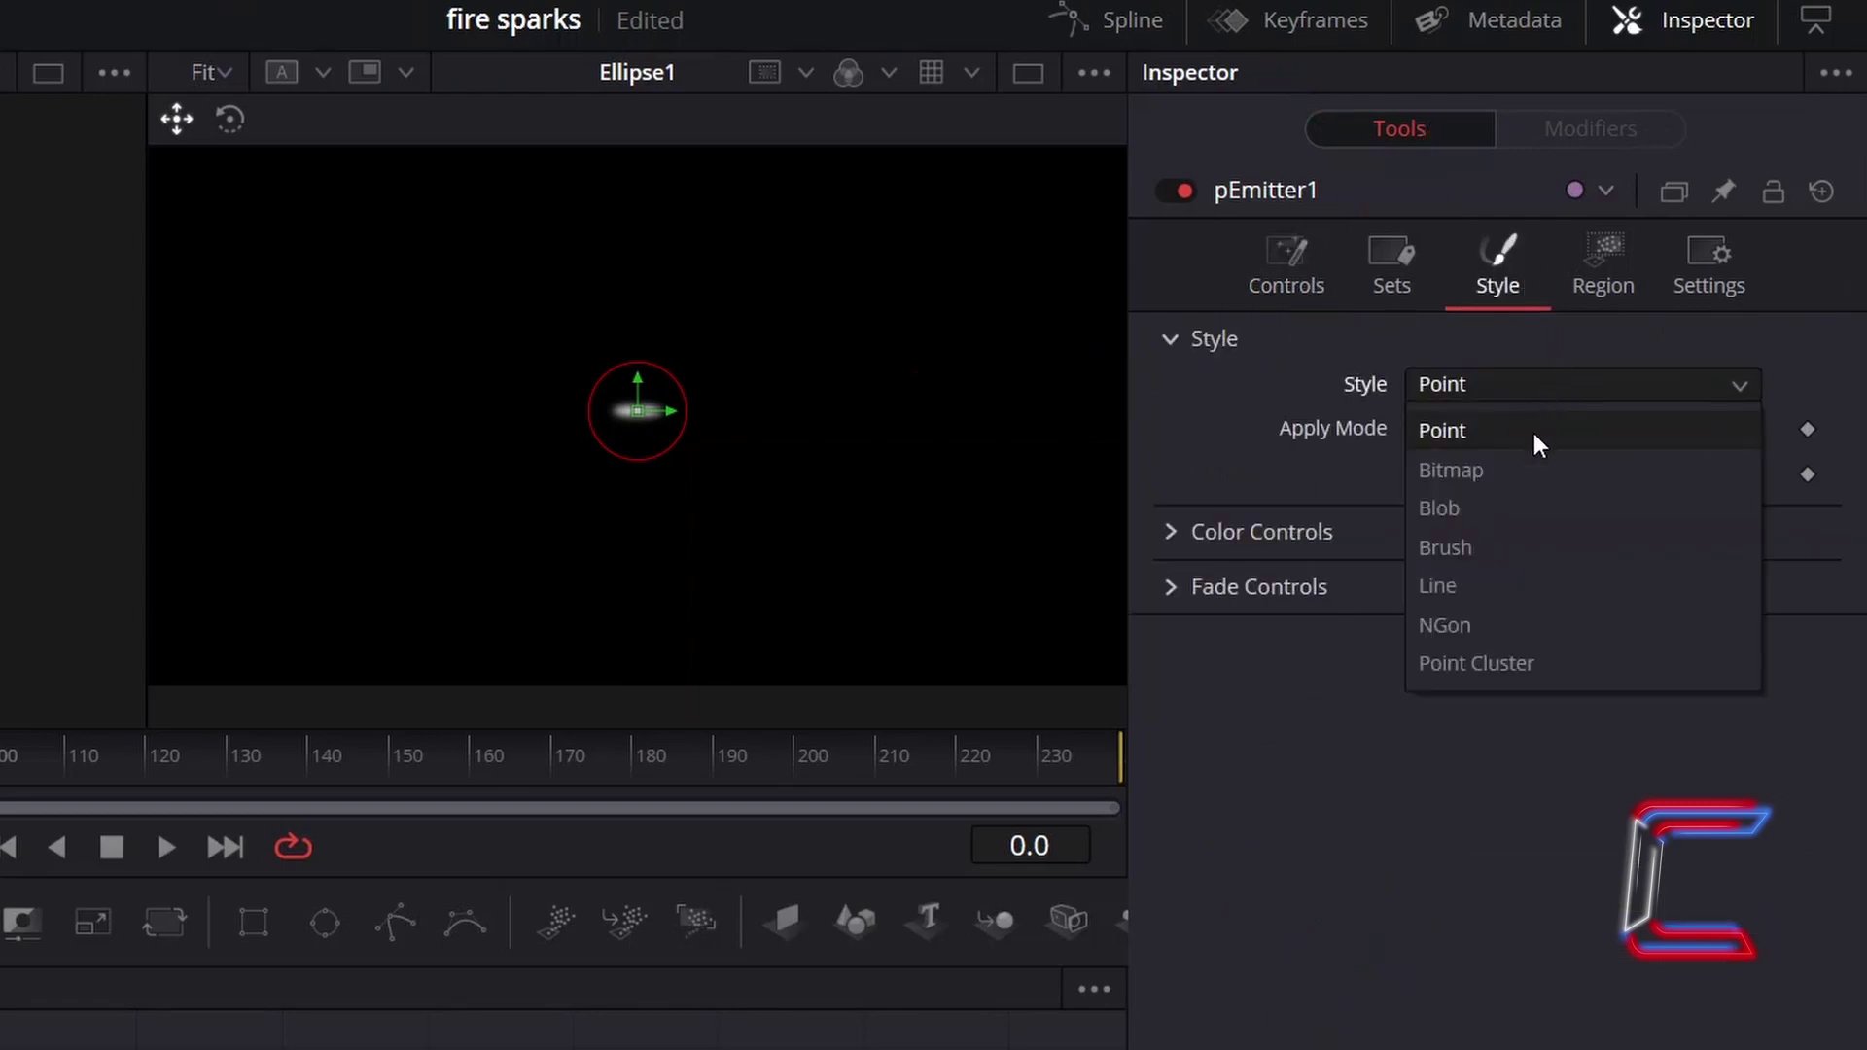
click(1532, 472)
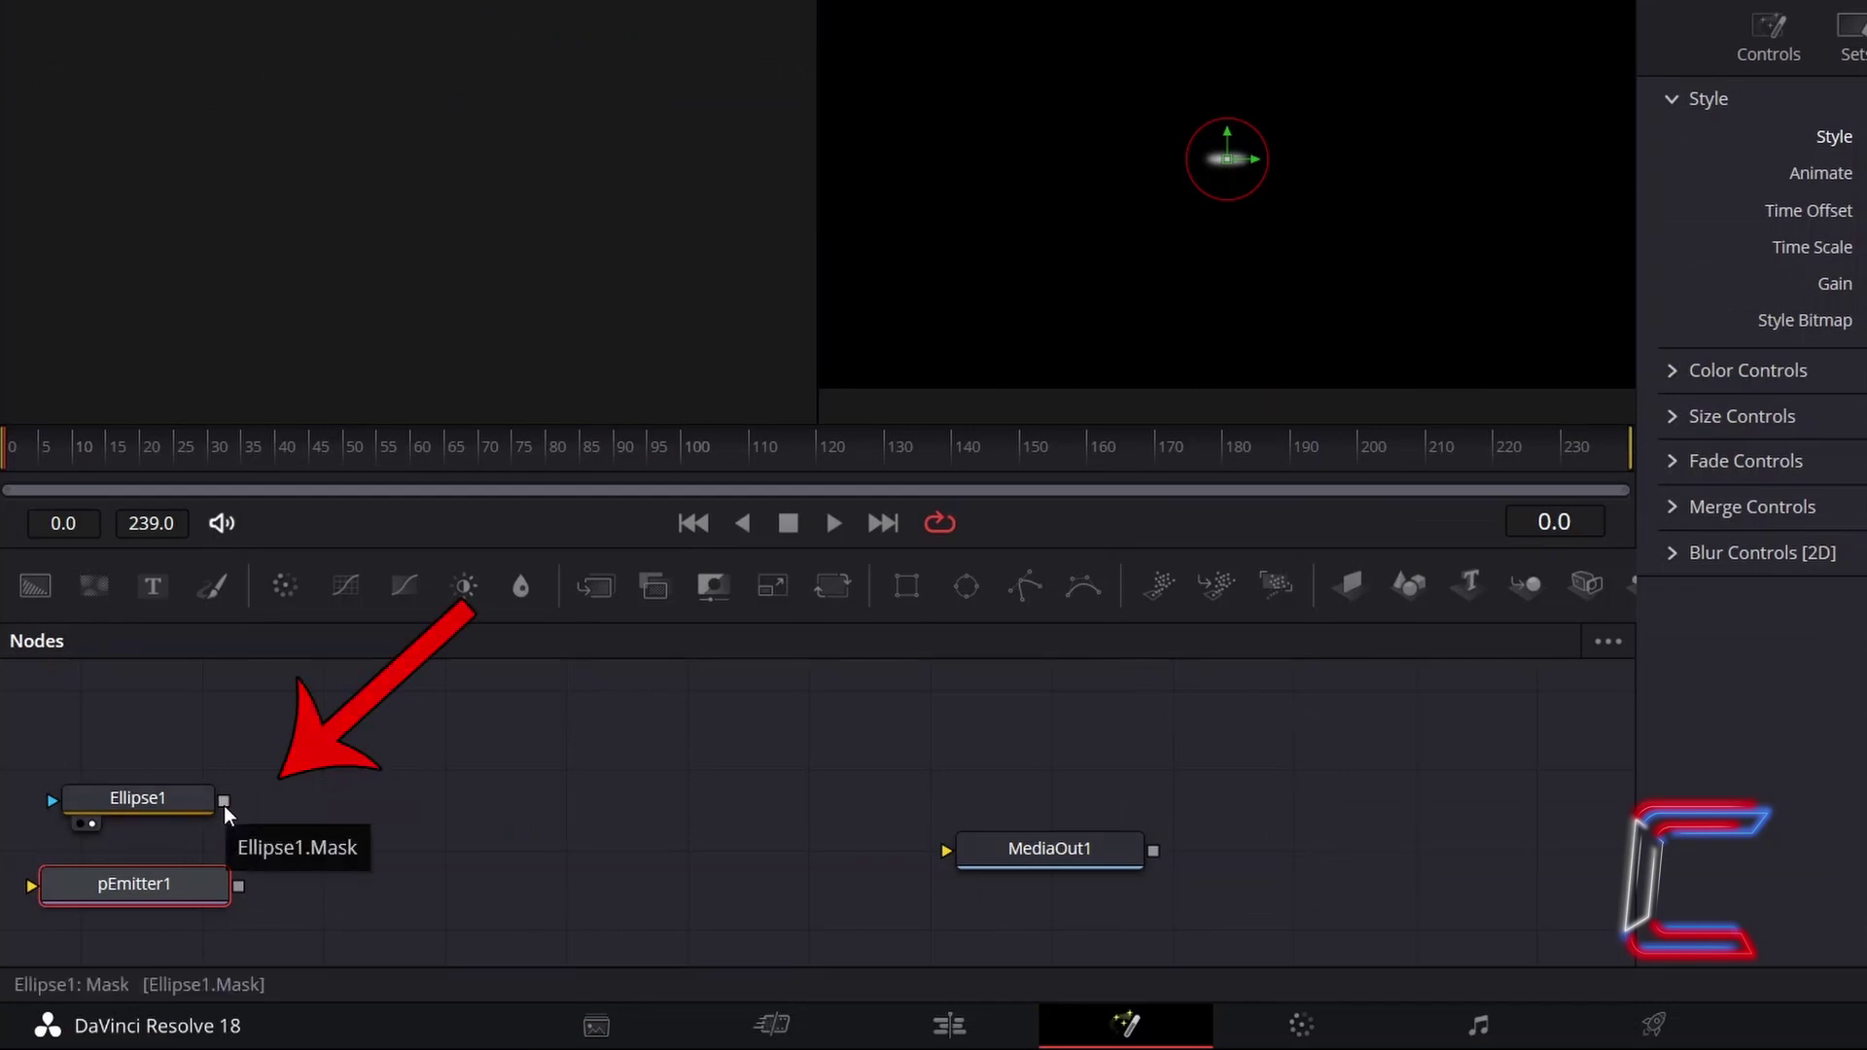
drag(224, 800, 37, 885)
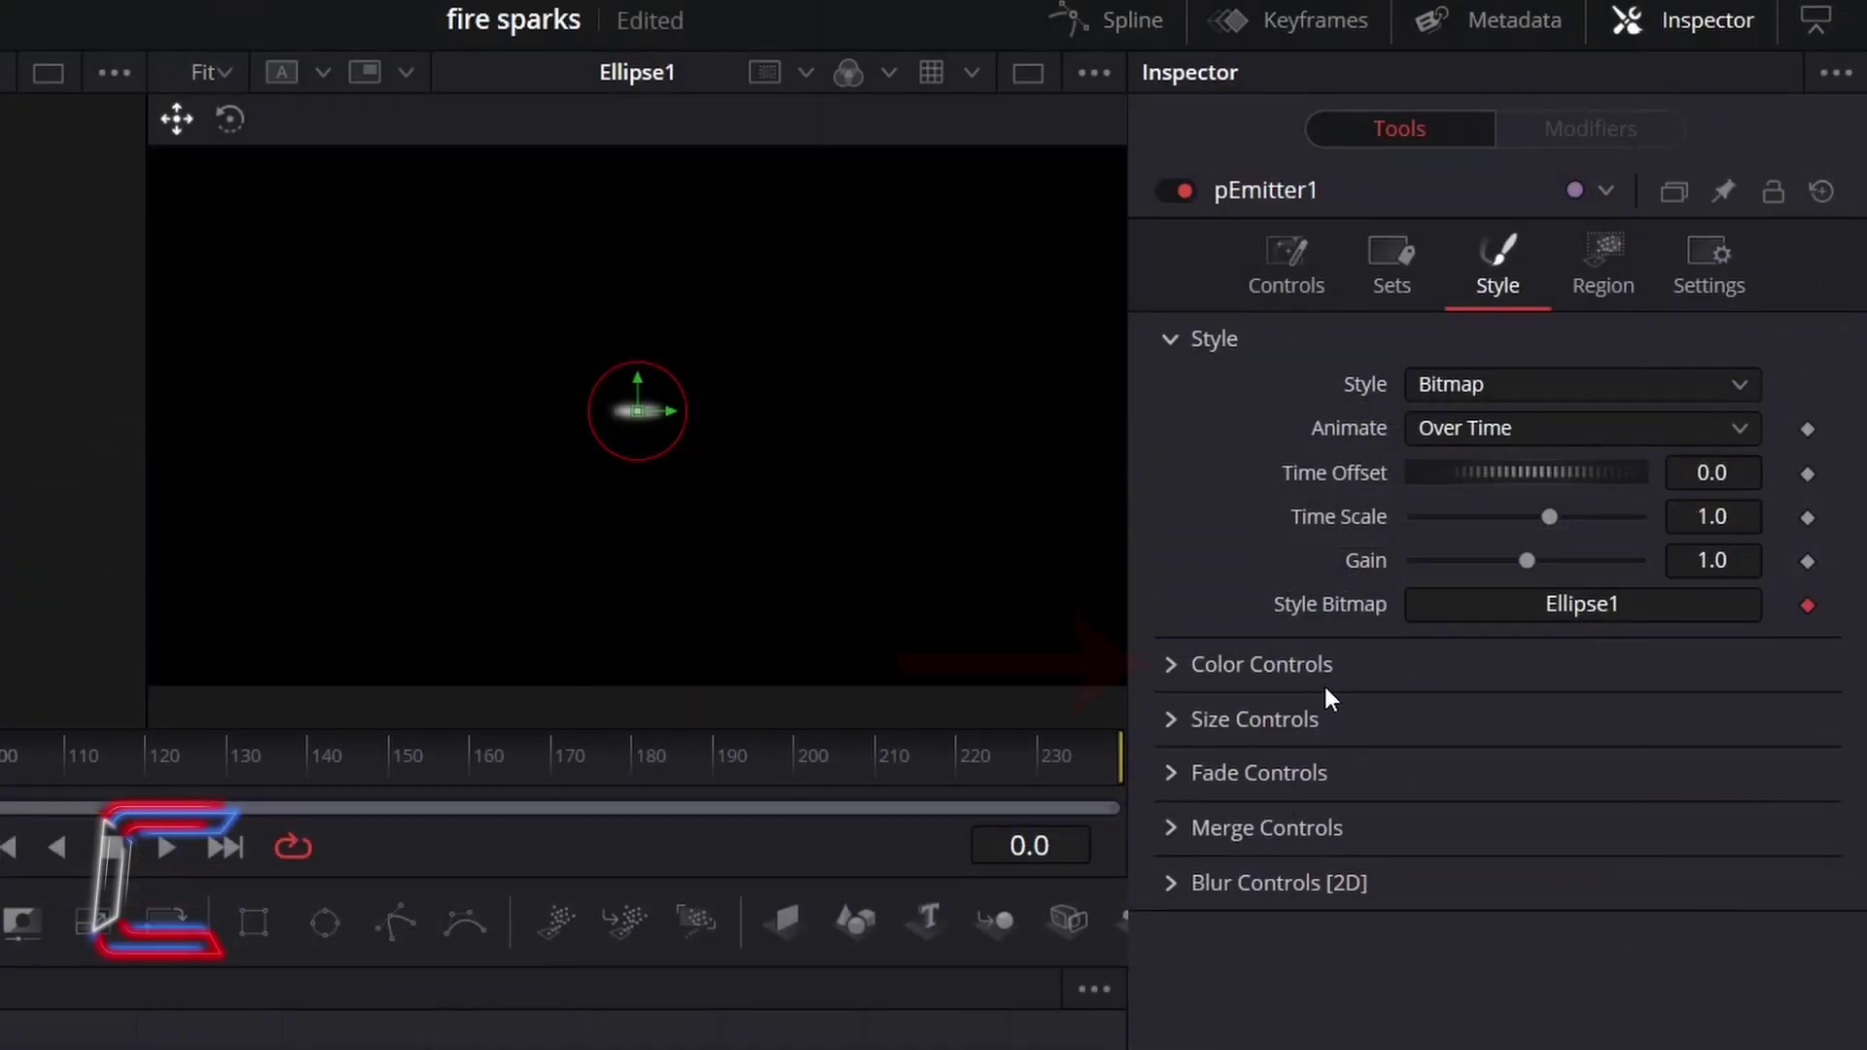
Set pEmitter1's particle Color to pure red (#ff0000).
click(1331, 672)
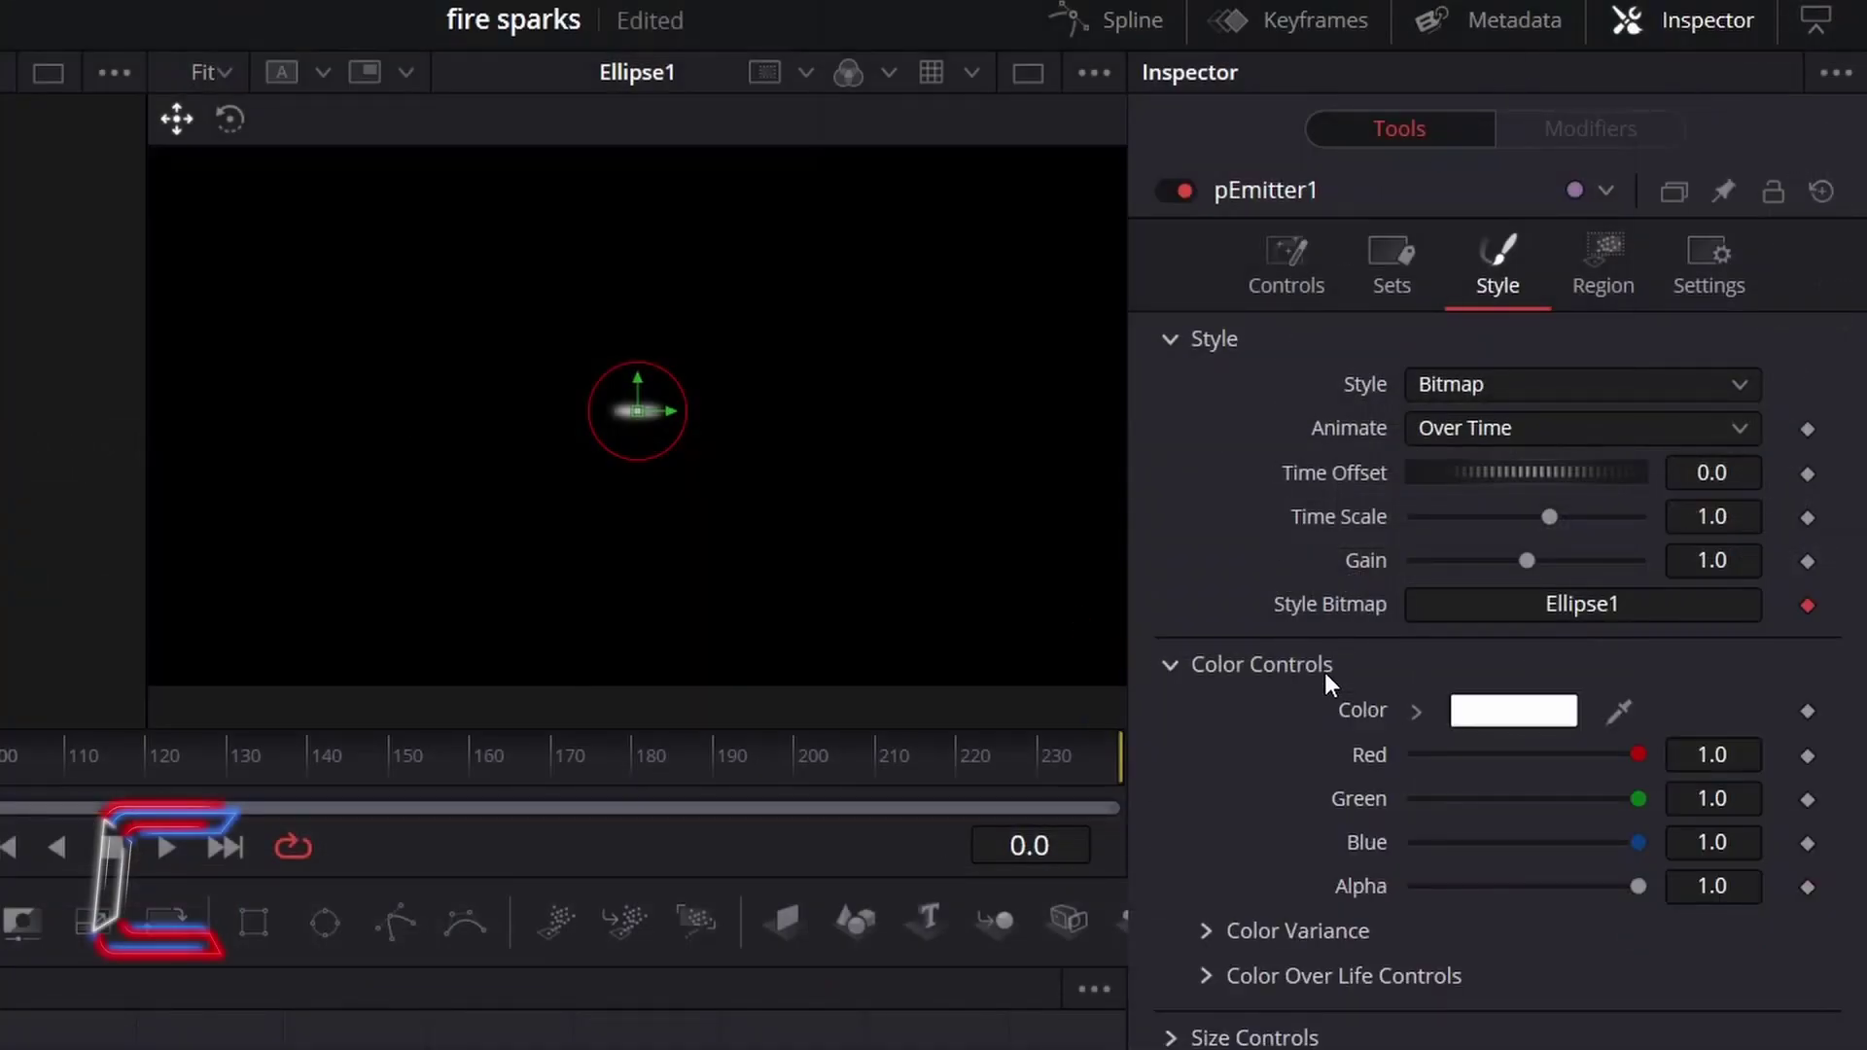
click(1533, 718)
click(280, 316)
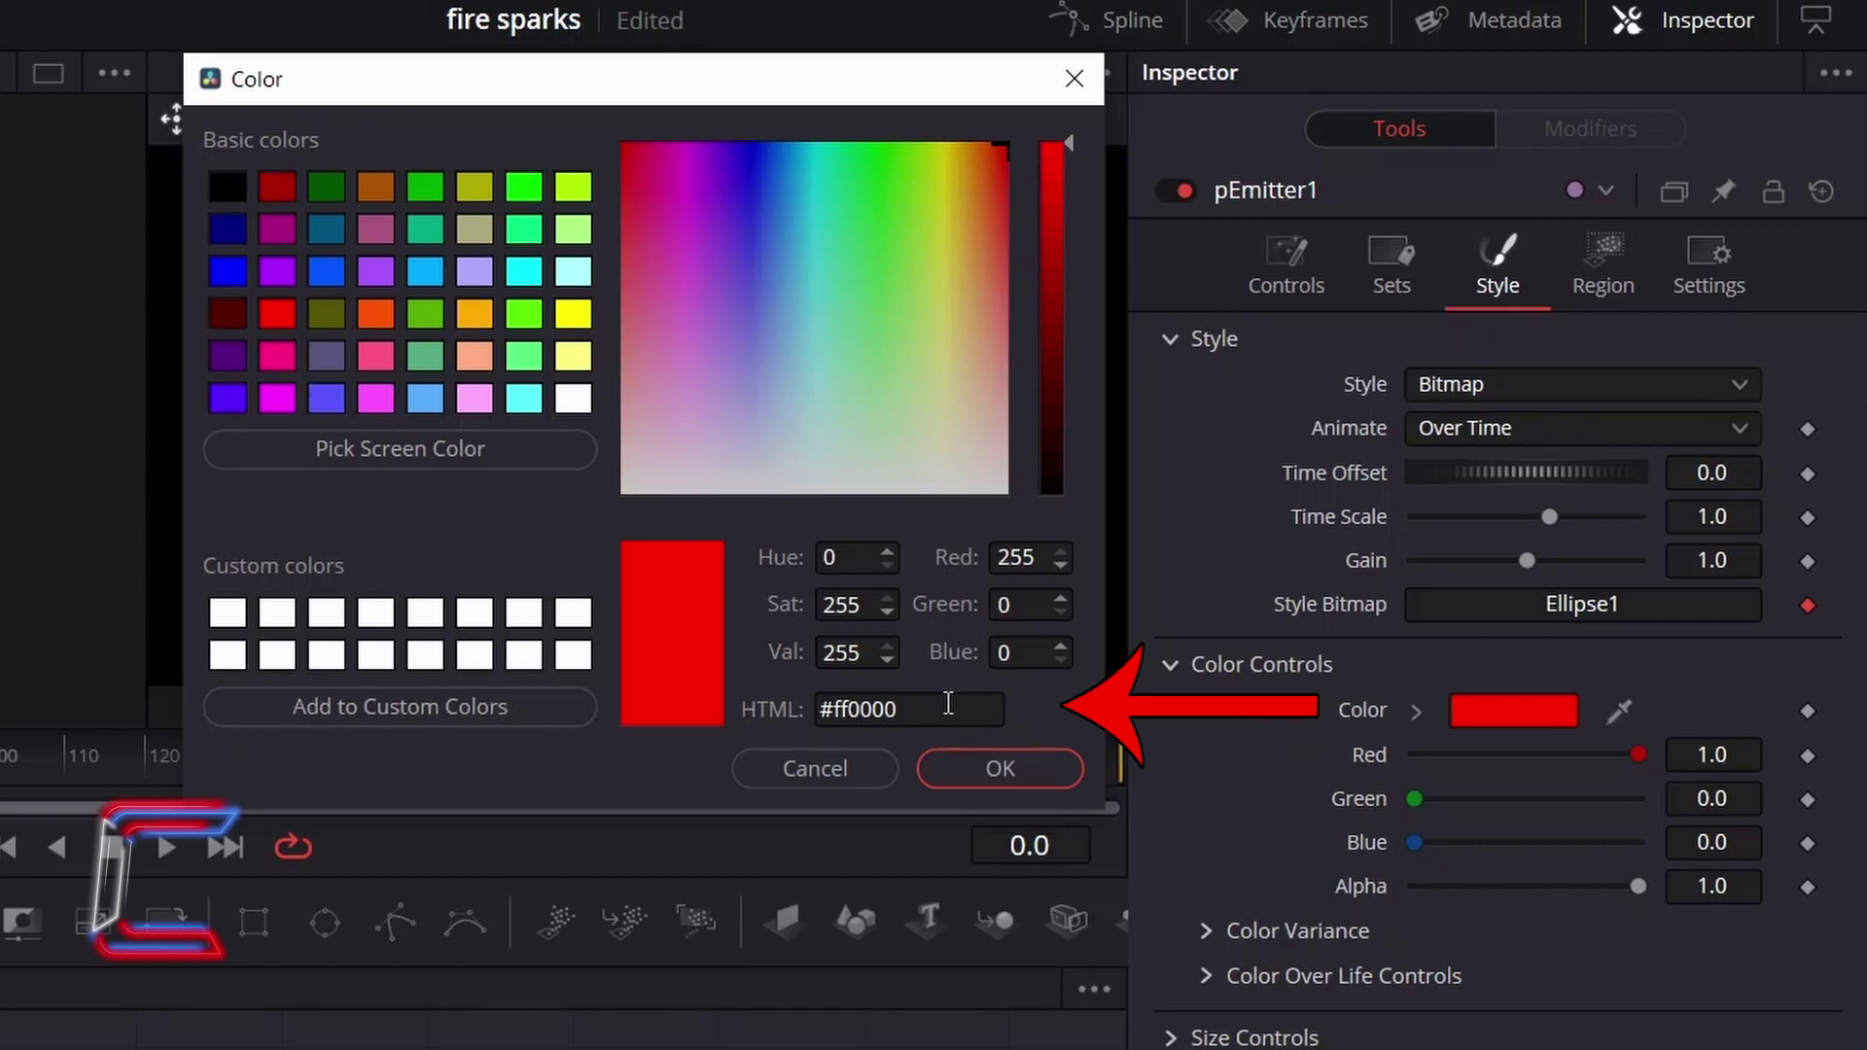
click(1048, 780)
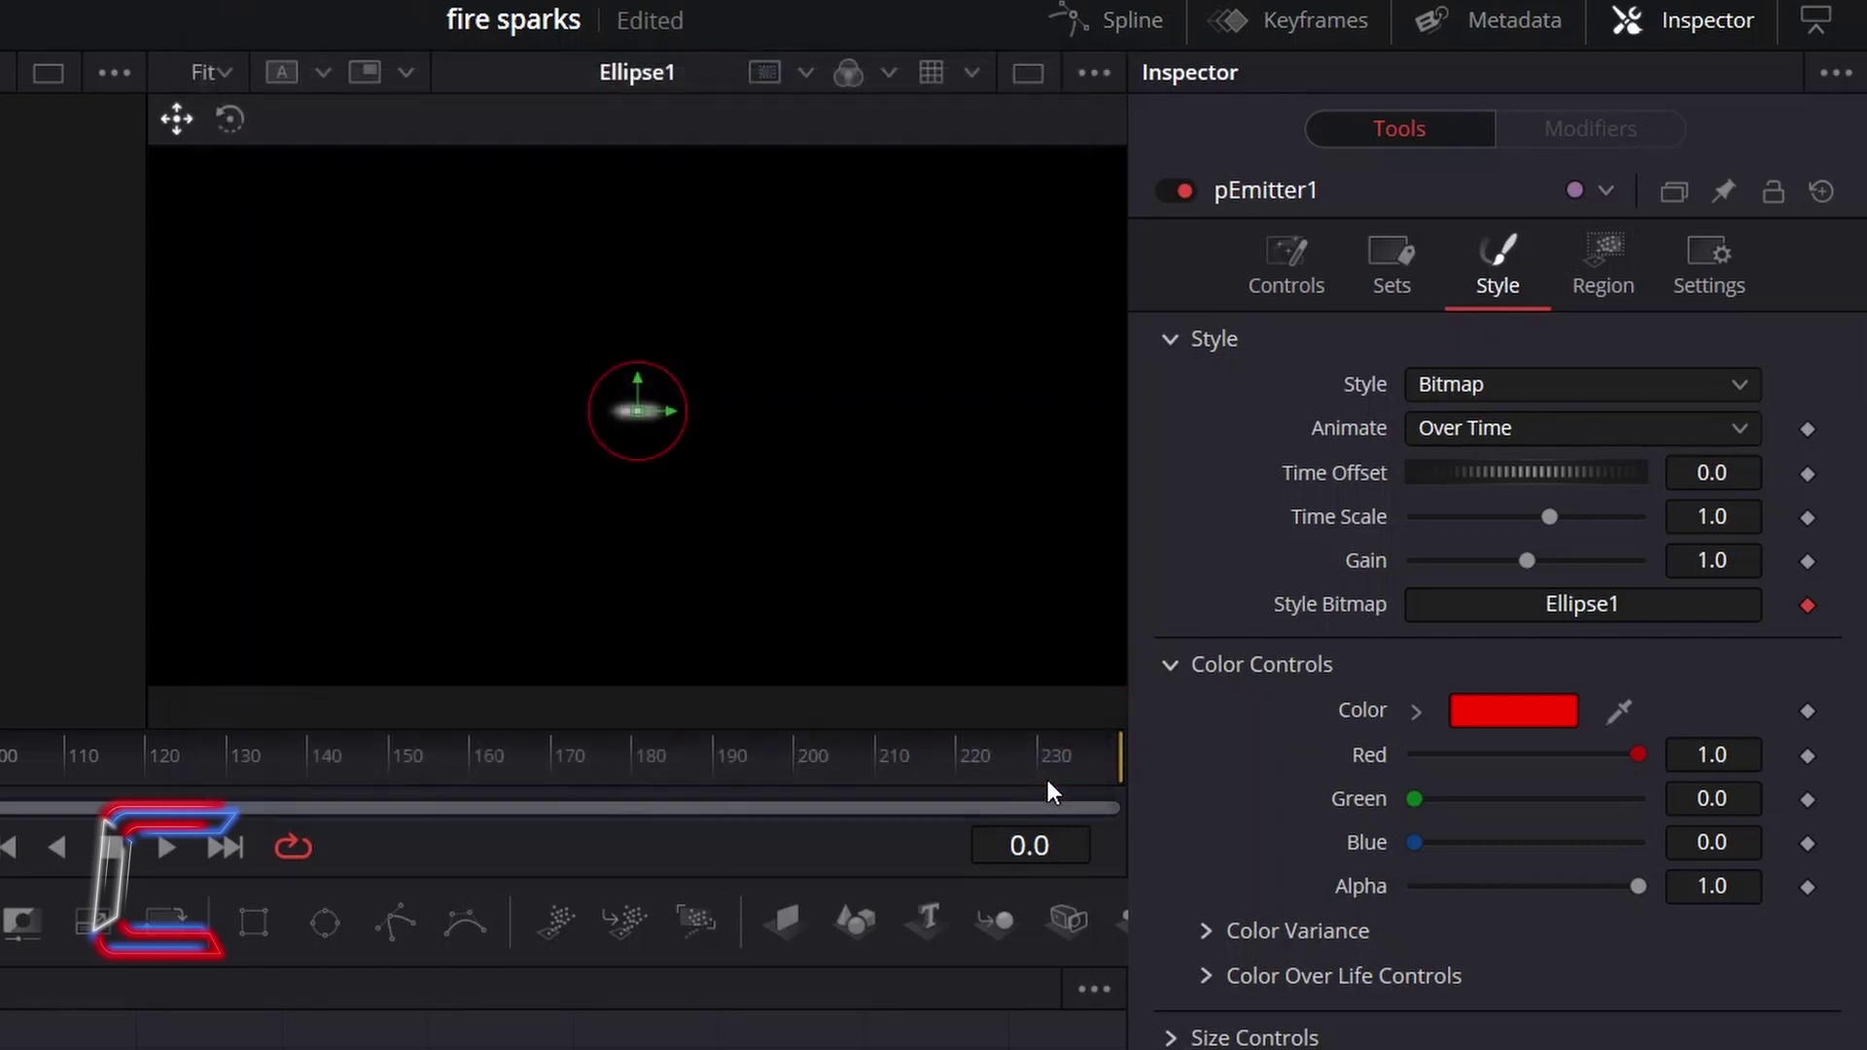
Set Red Variance from -1.0 to 1.0 and Green Variance High to 0.4.
click(1368, 931)
scroll(1415, 925, down, 4)
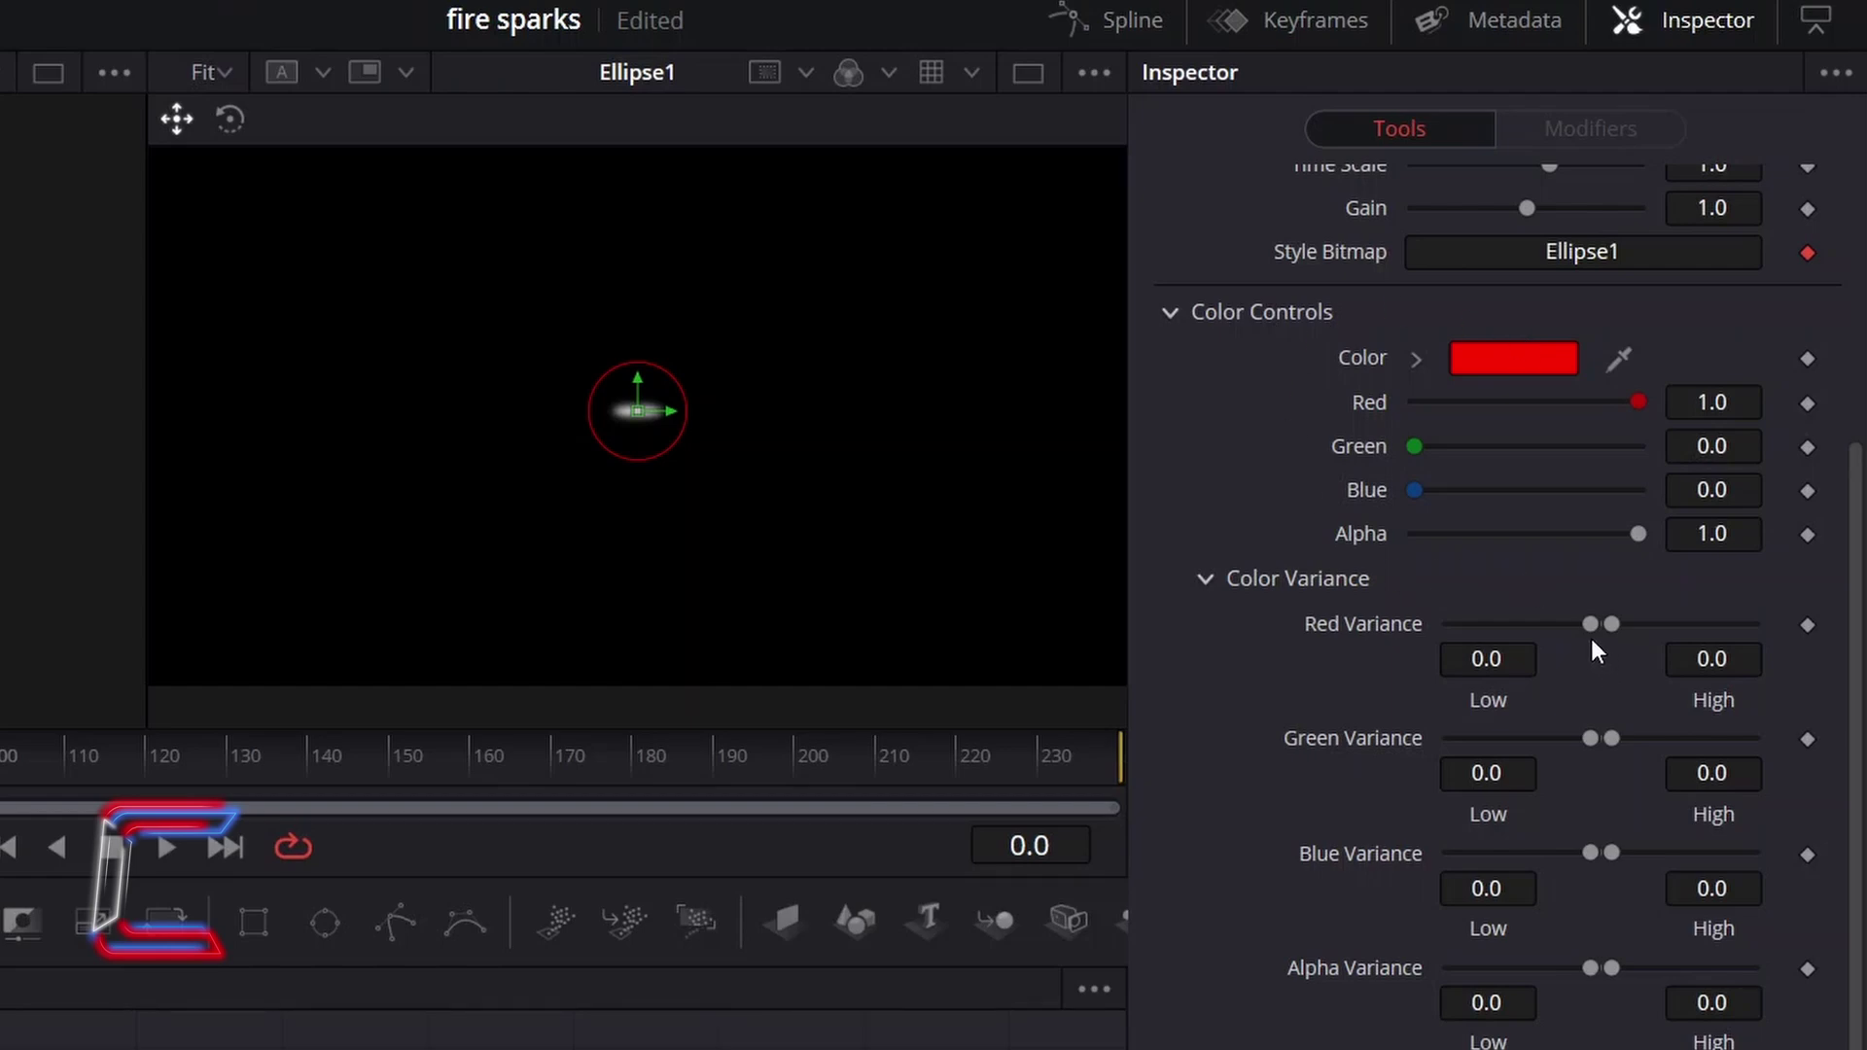
drag(1590, 622, 1450, 623)
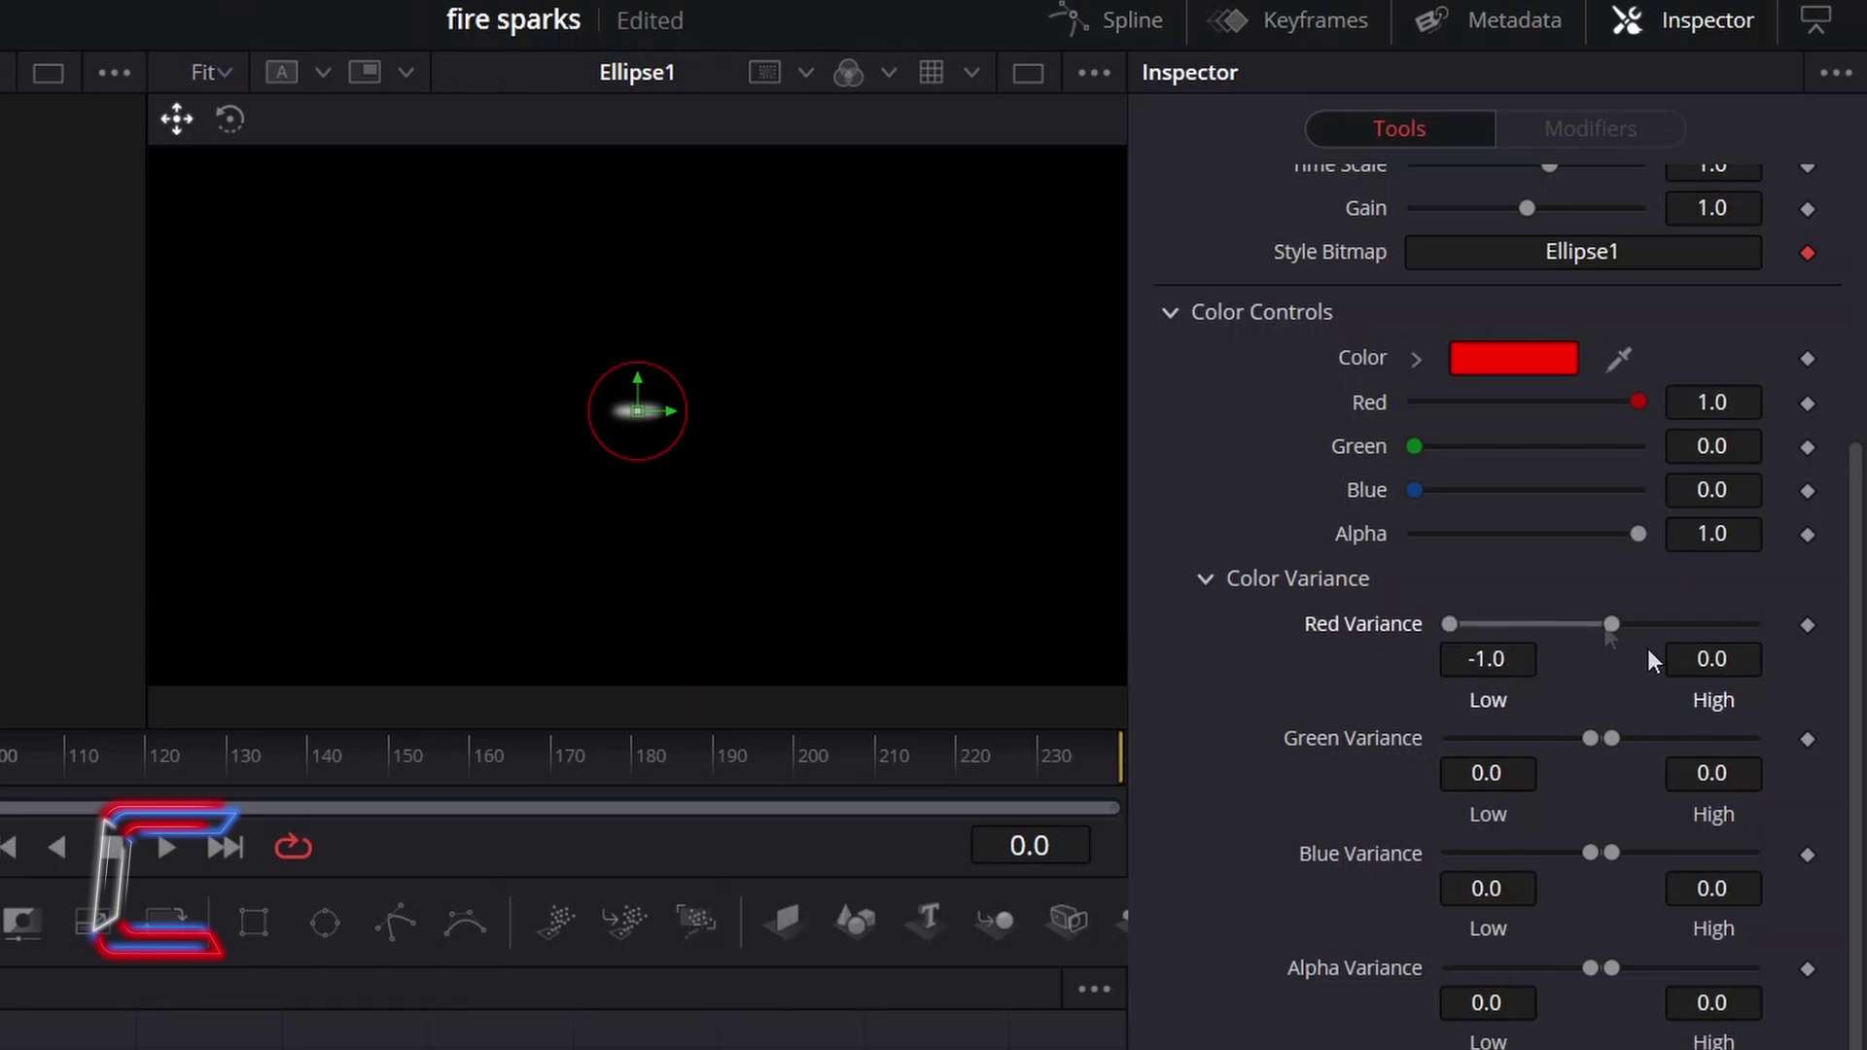
drag(1610, 624, 1829, 682)
click(1749, 773)
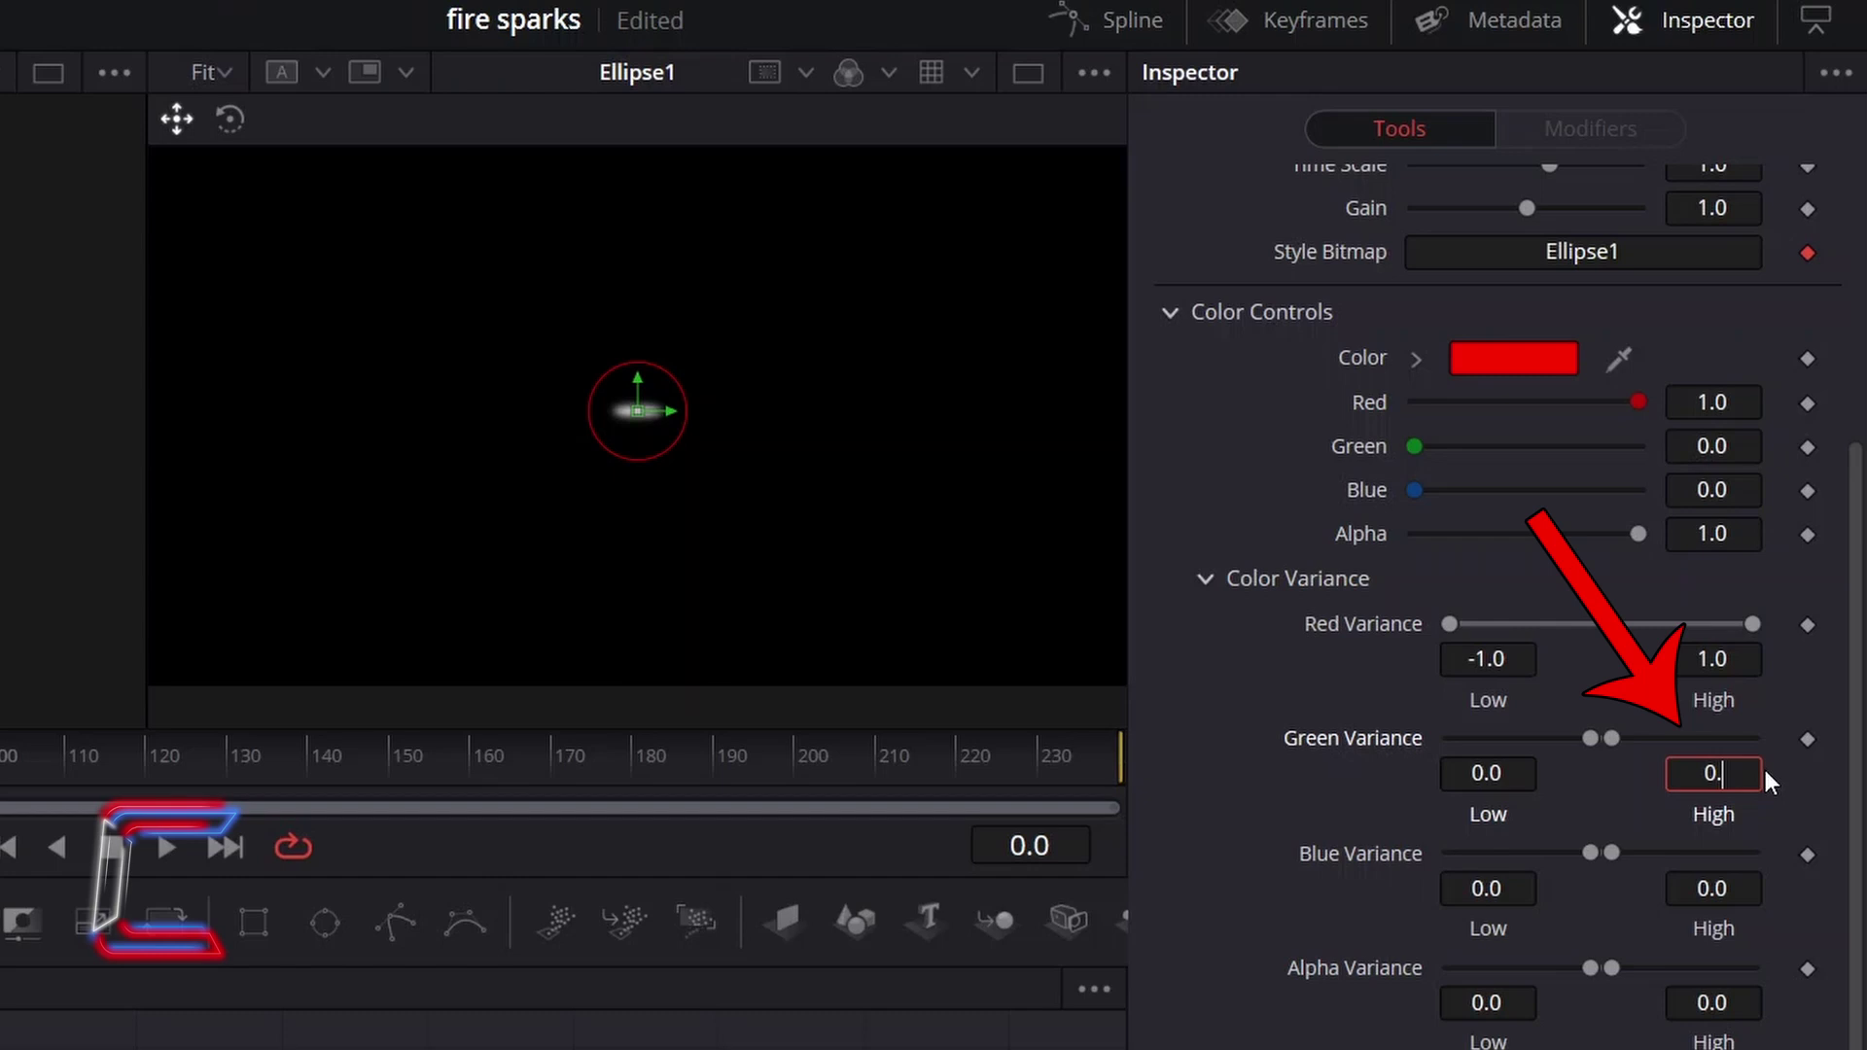
text(4)
key(Tab)
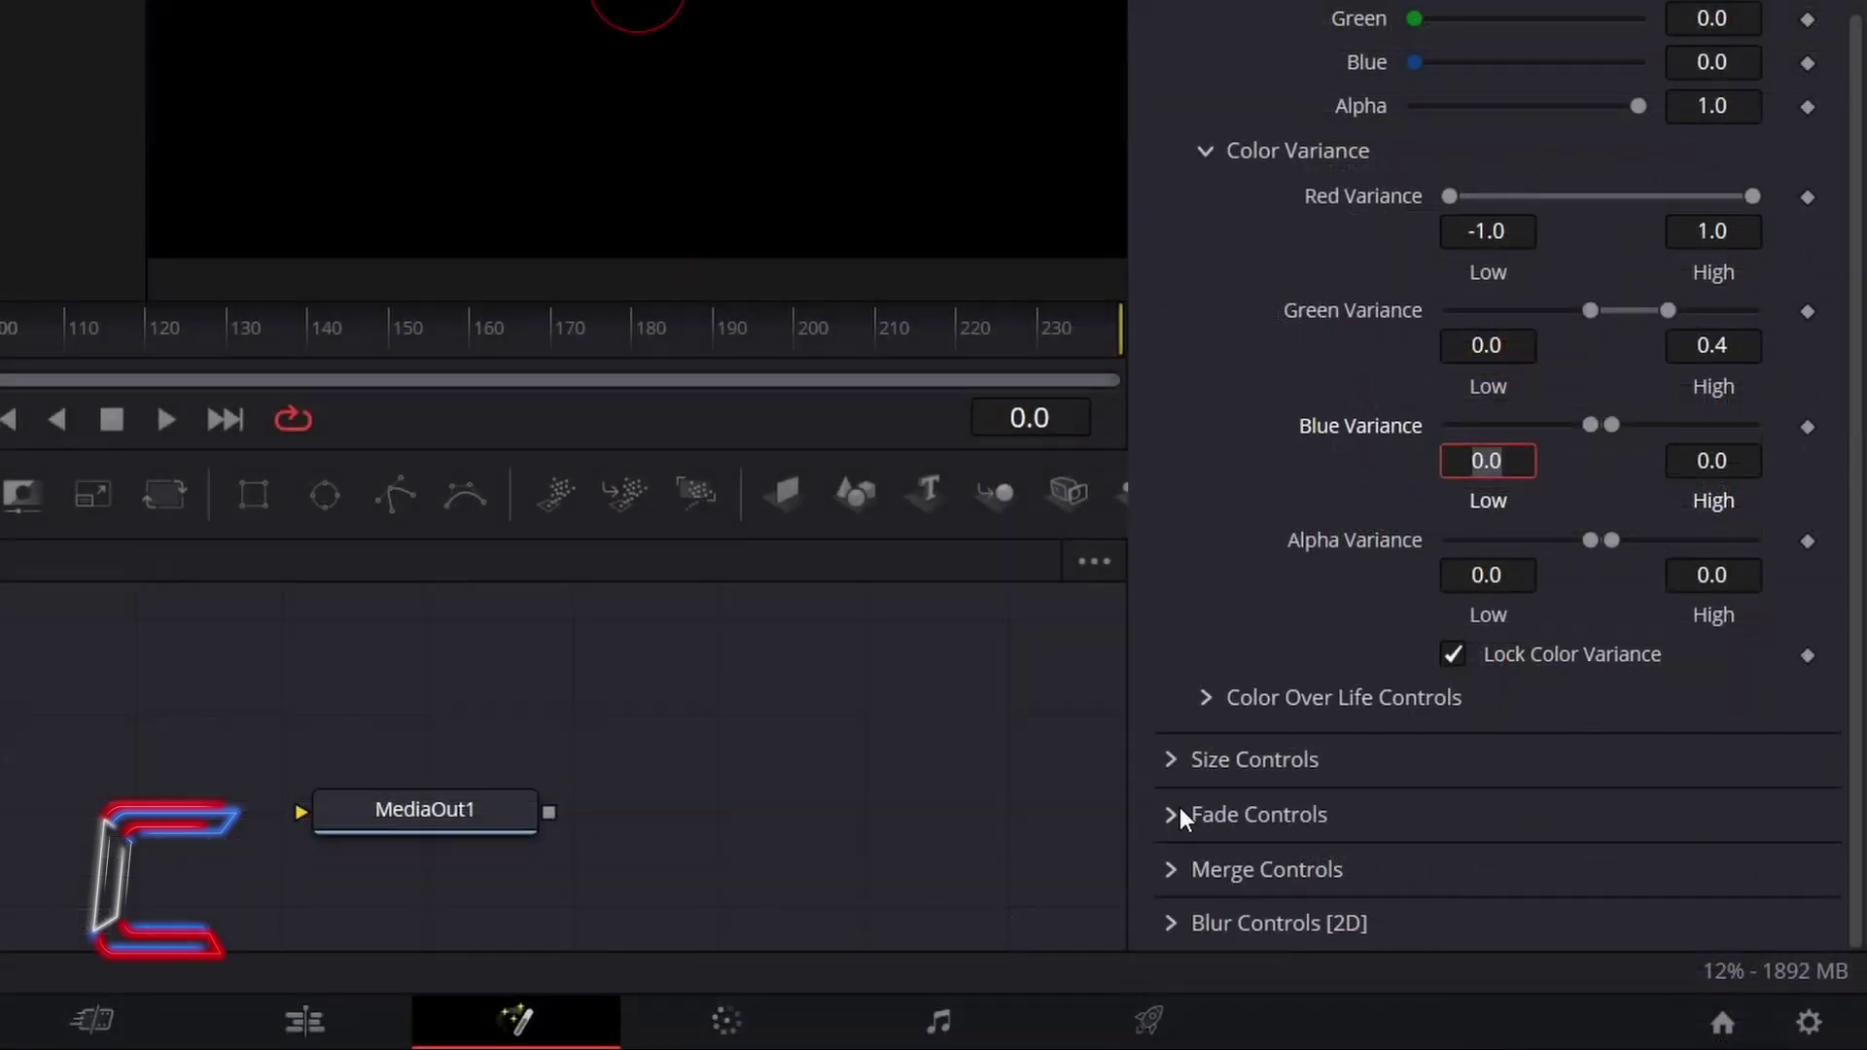
Give pEmitter1 a Size Variance of 0.03 and lower the Size Over Life curve's end so particles shrink.
click(1334, 776)
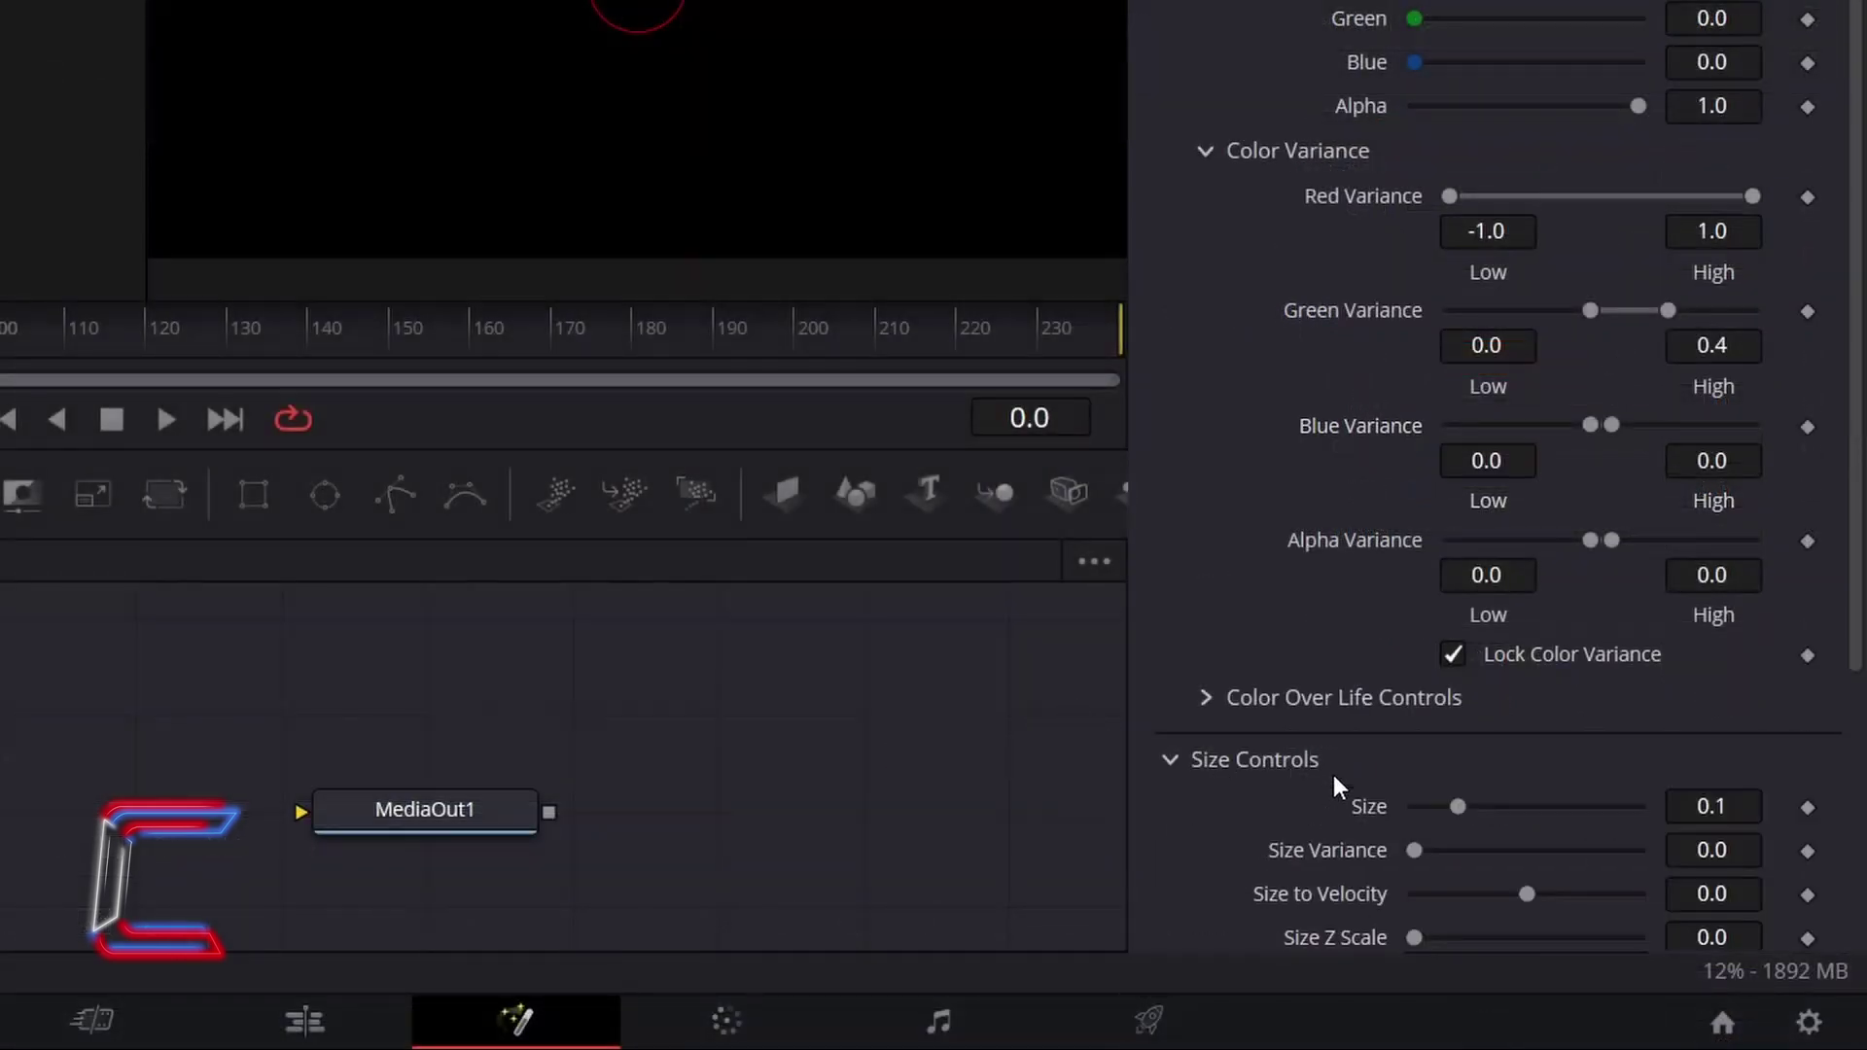
scroll(1334, 774, down, 5)
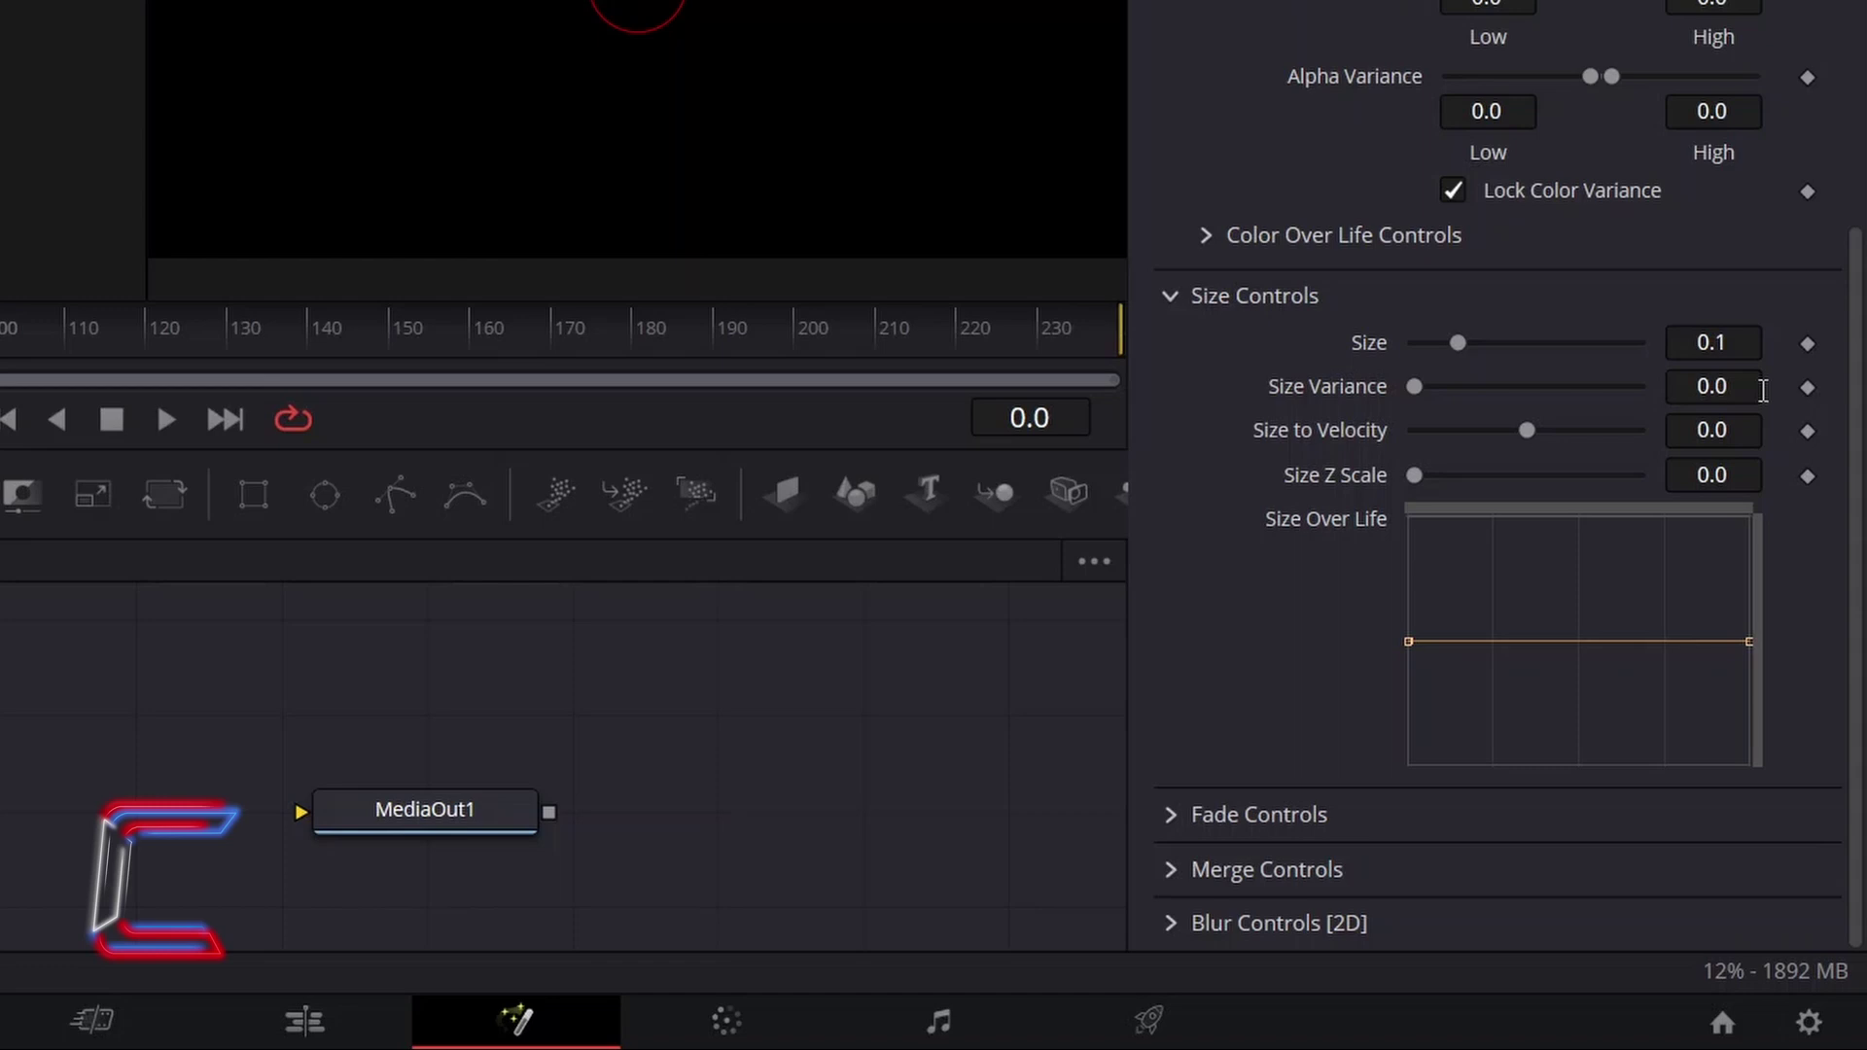
click(1761, 388)
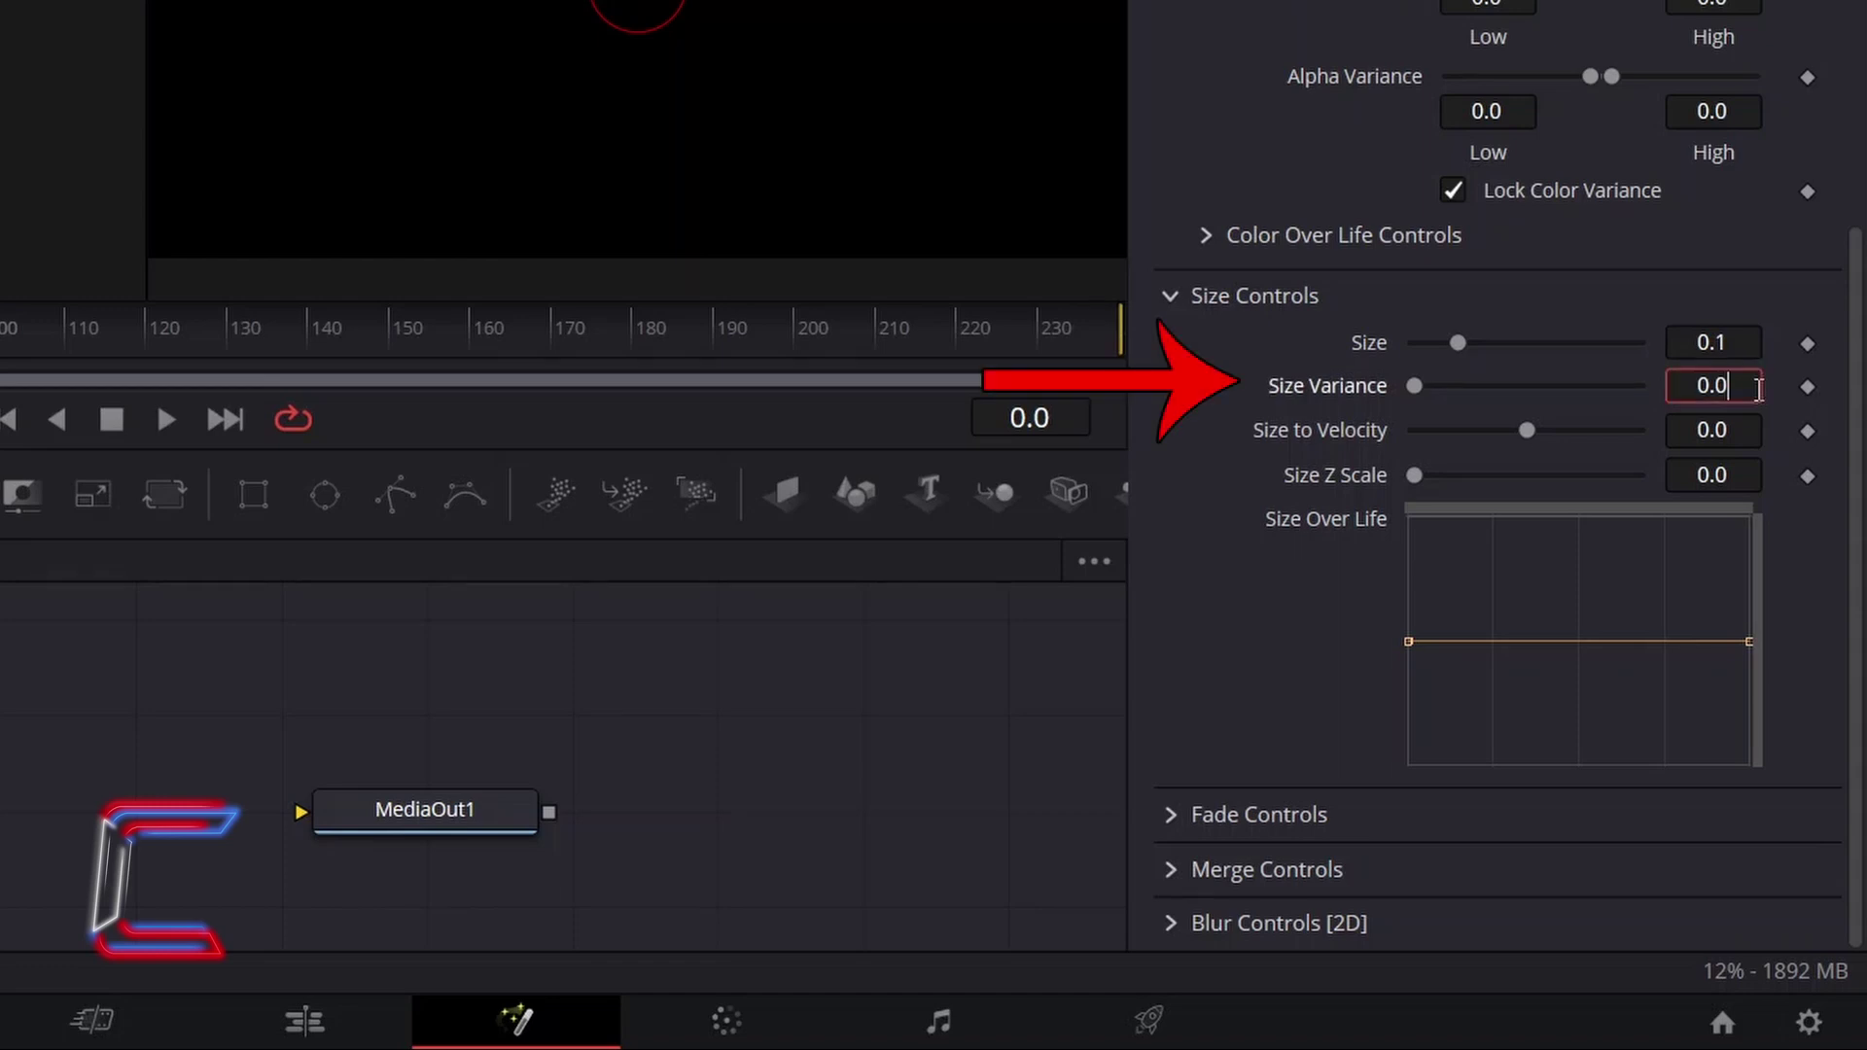
text(3)
key(Return)
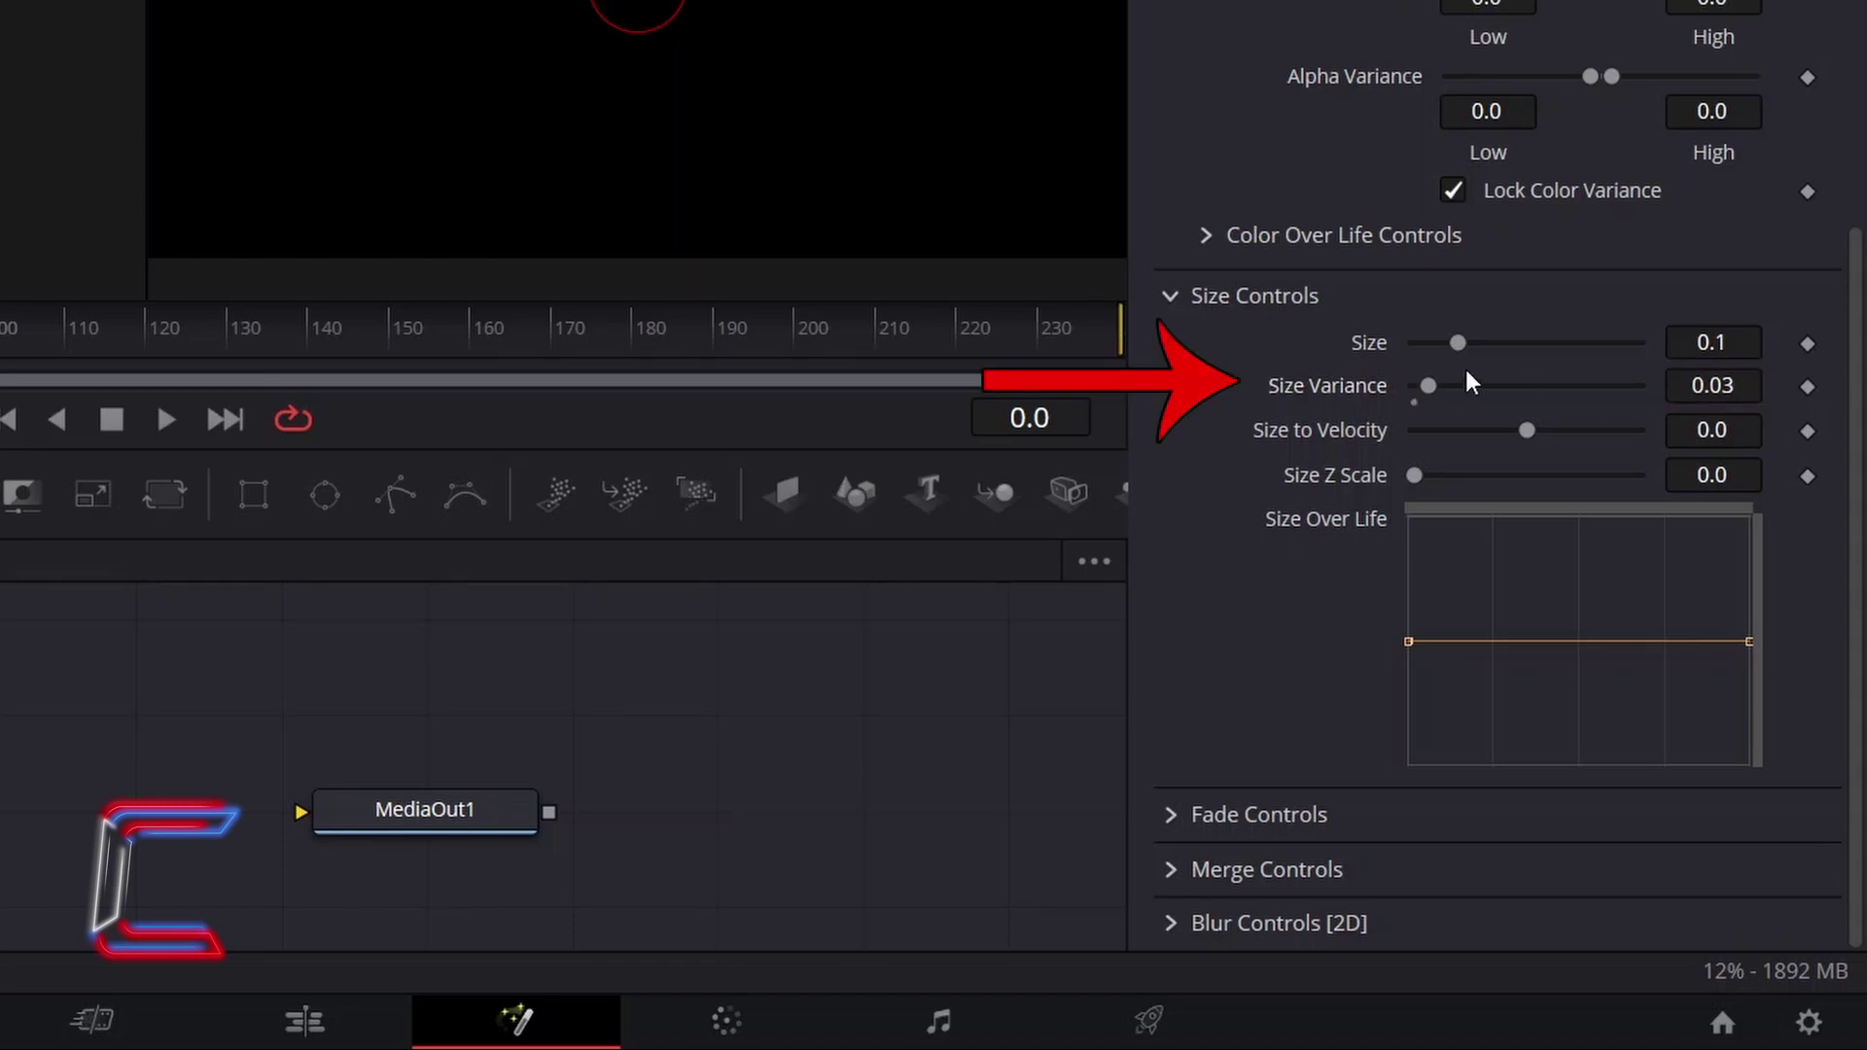
key(Tab)
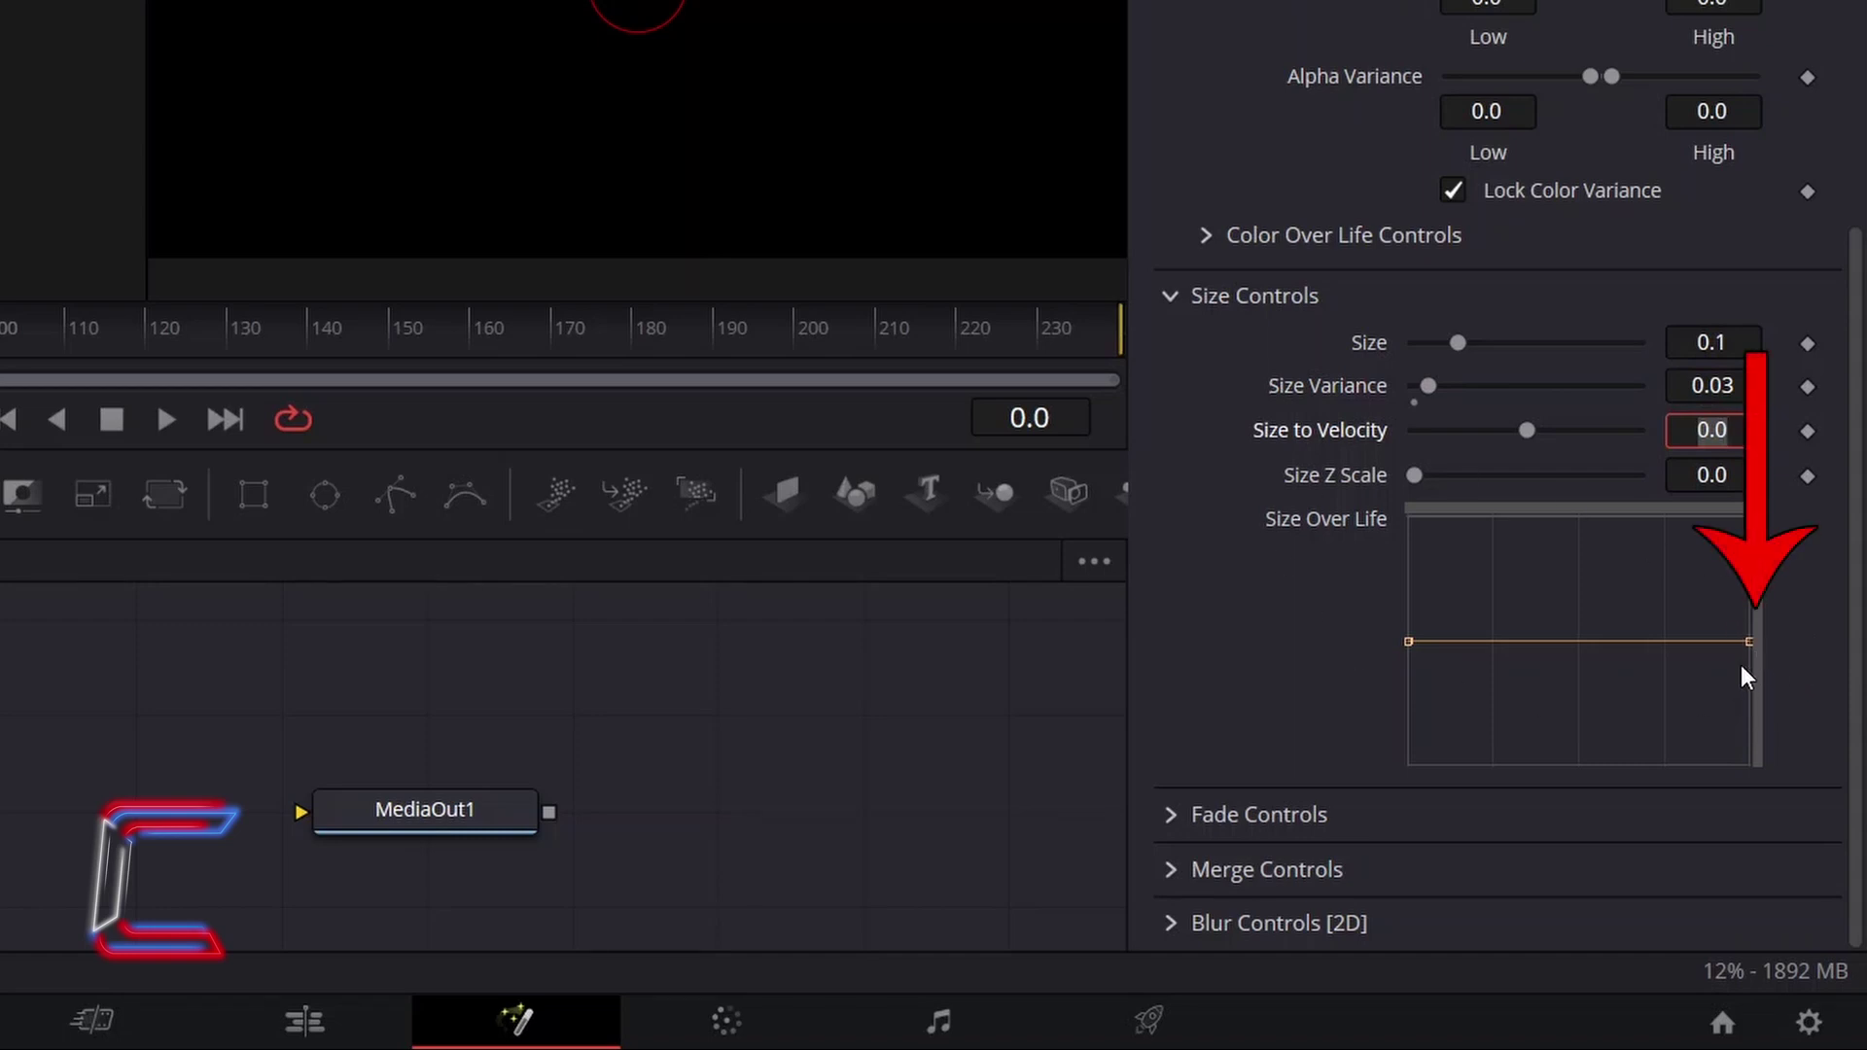
drag(1749, 641, 1748, 665)
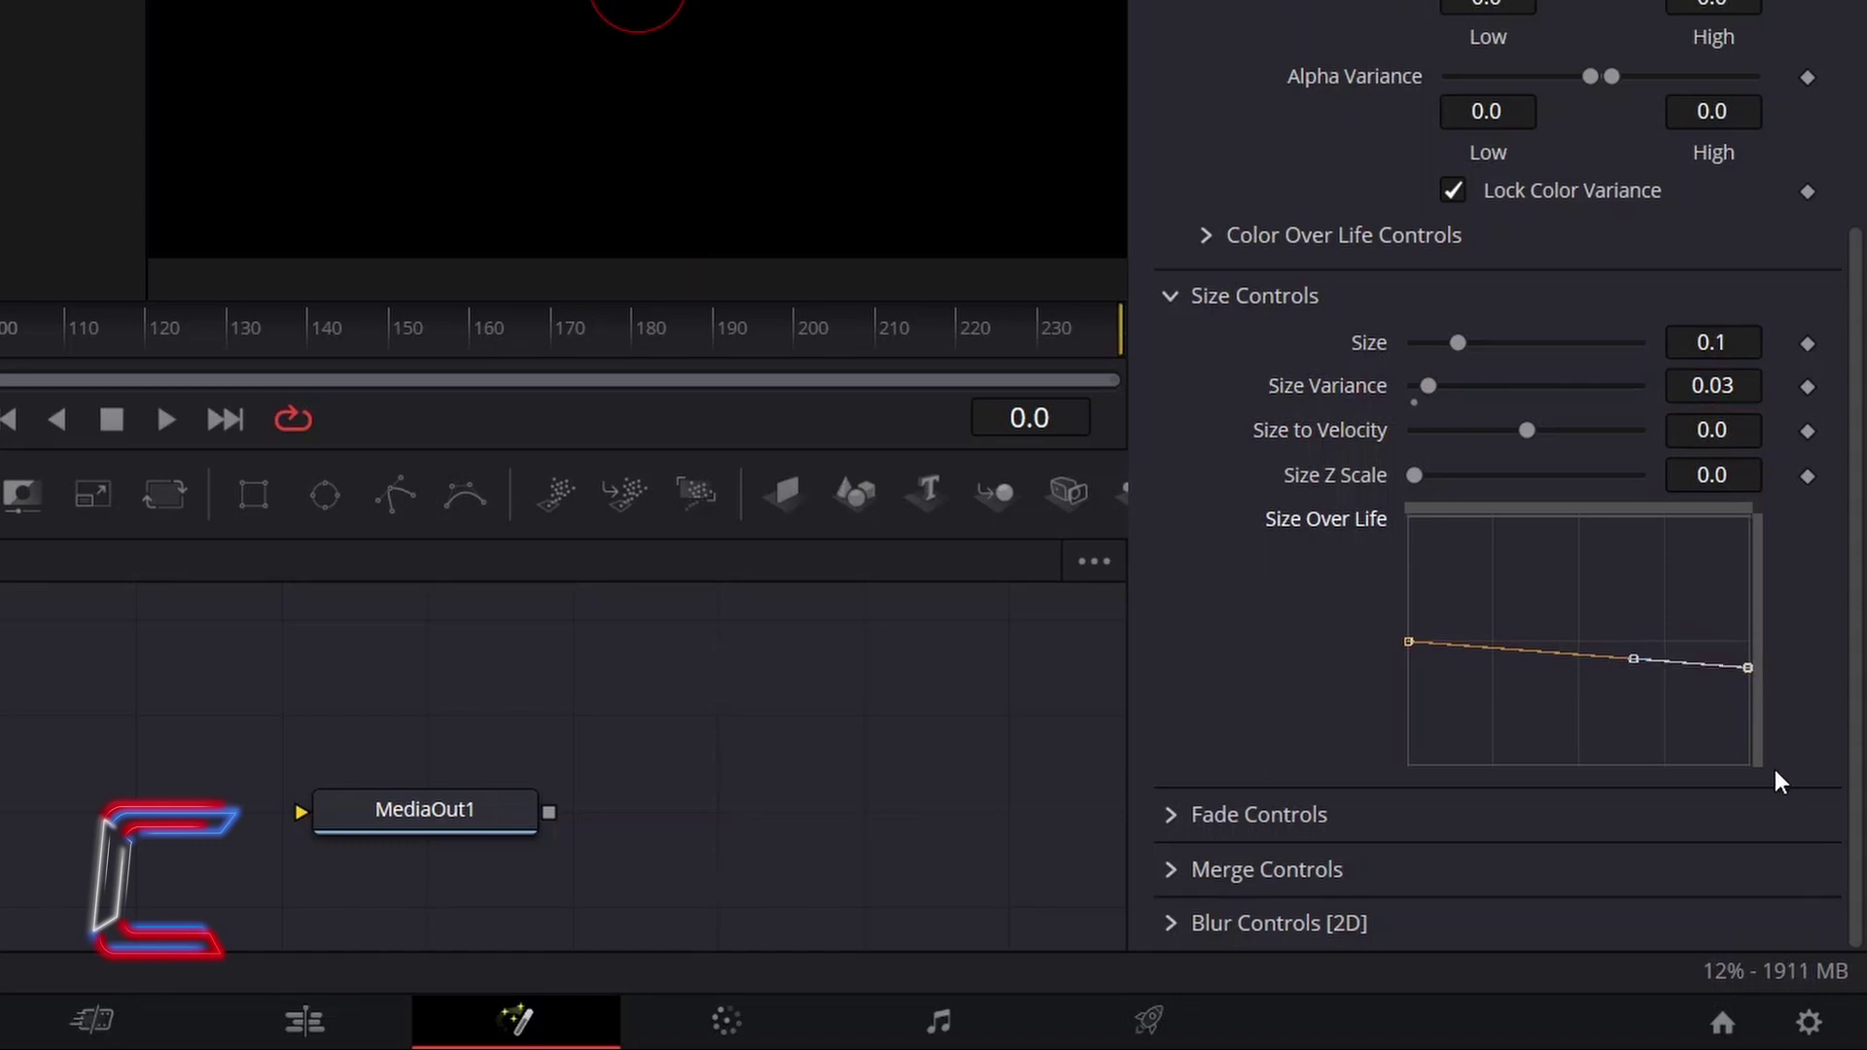
drag(1747, 666, 1743, 673)
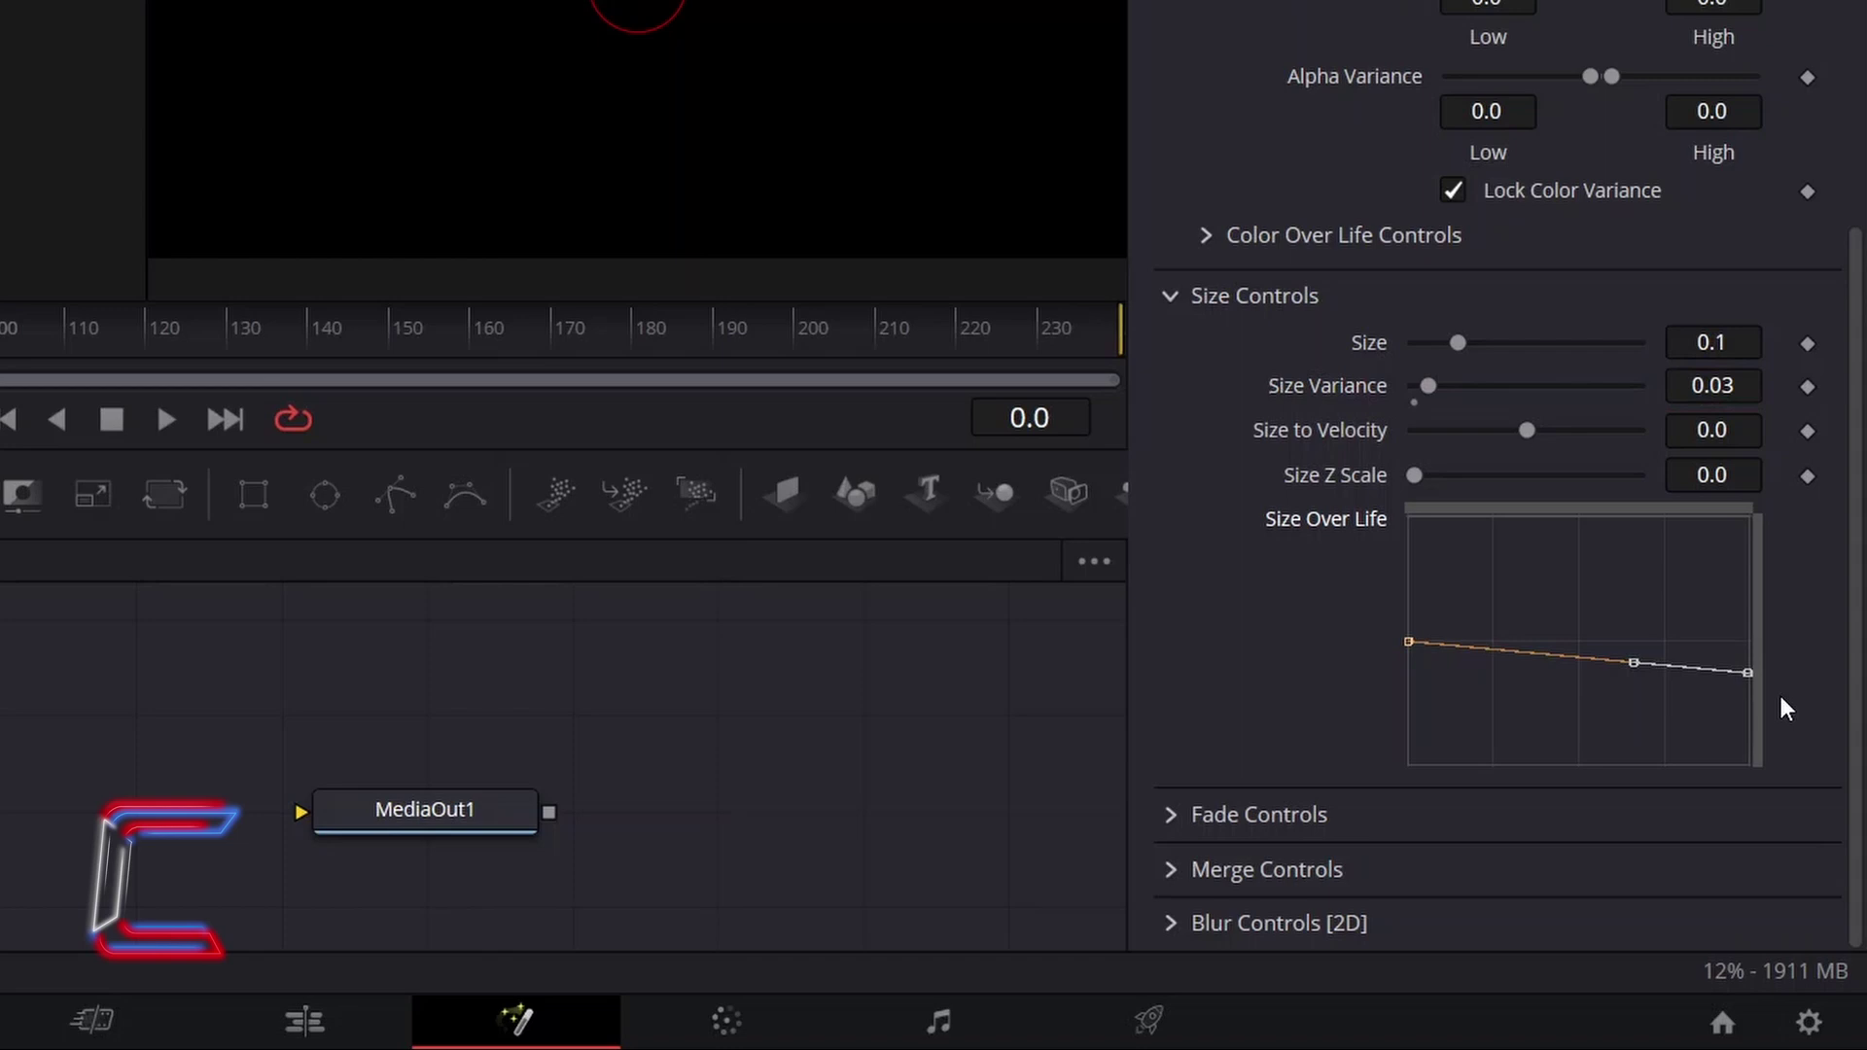
Set Fade Out to 0.4 in pEmitter1's Fade Controls.
click(1338, 817)
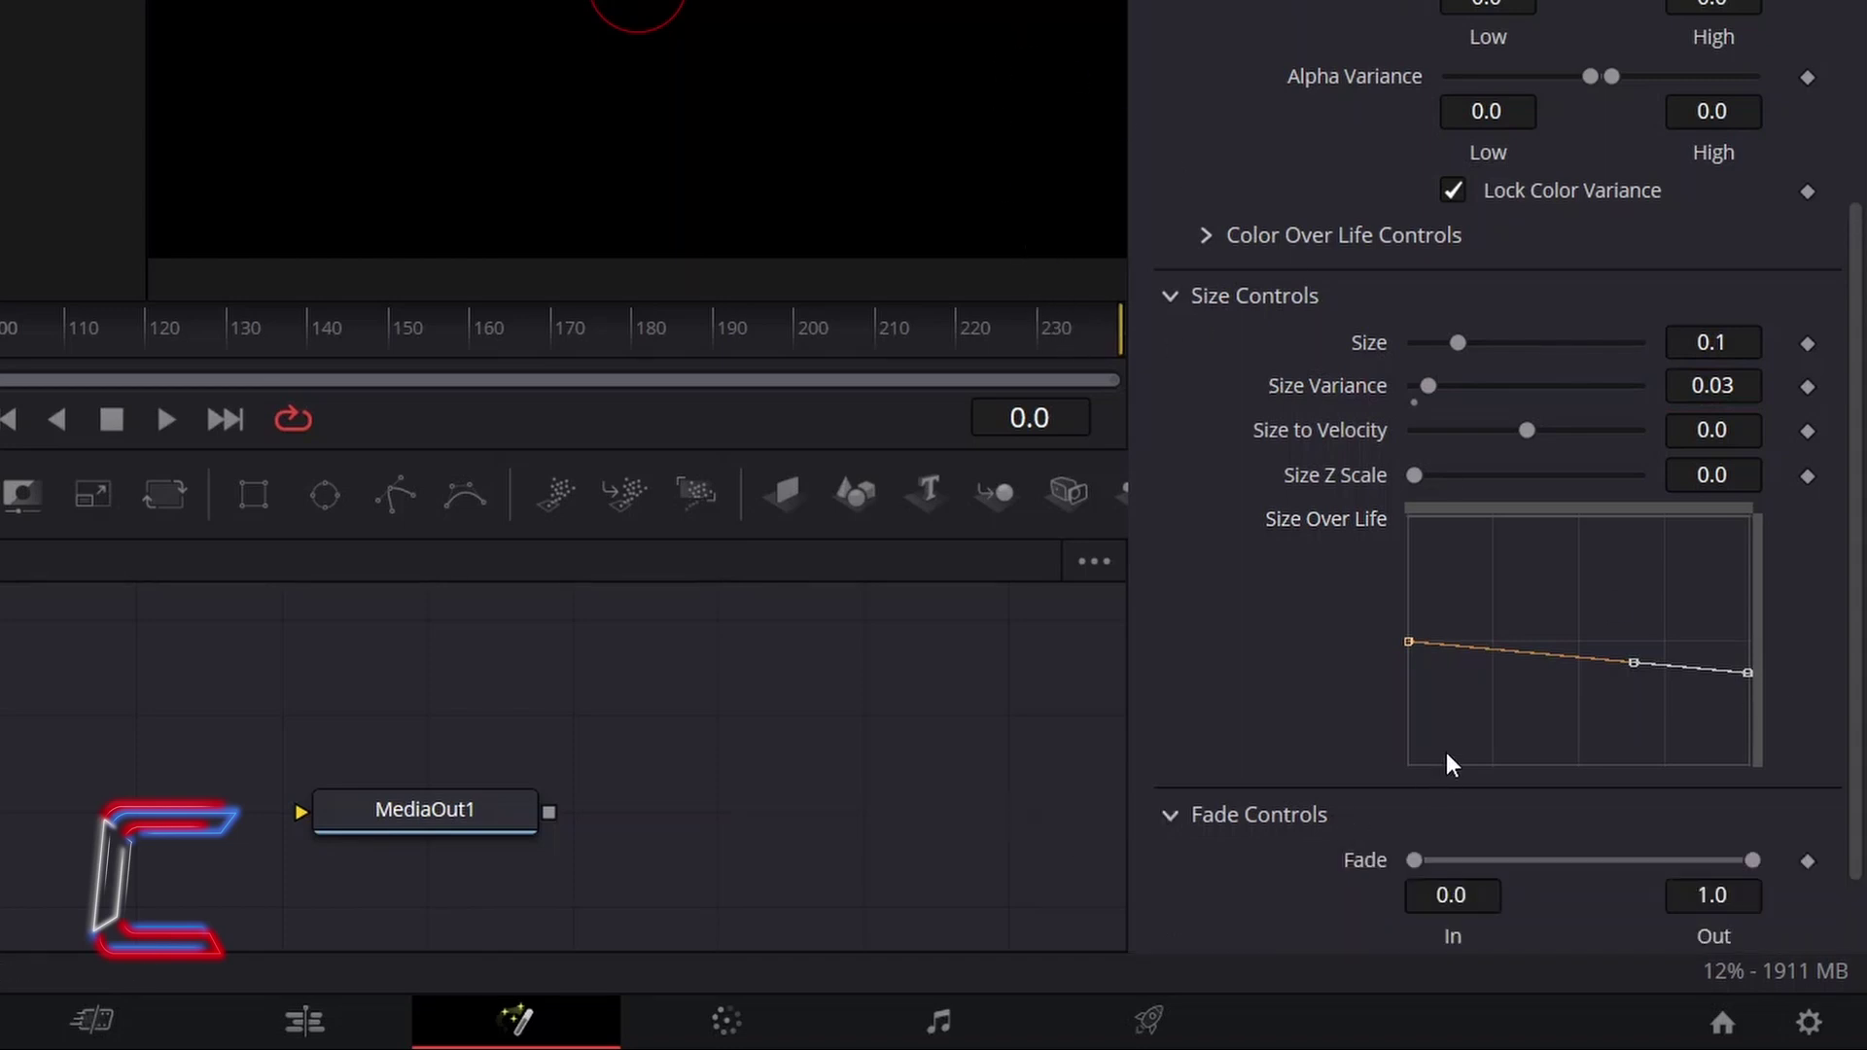
scroll(1856, 773, down, 2)
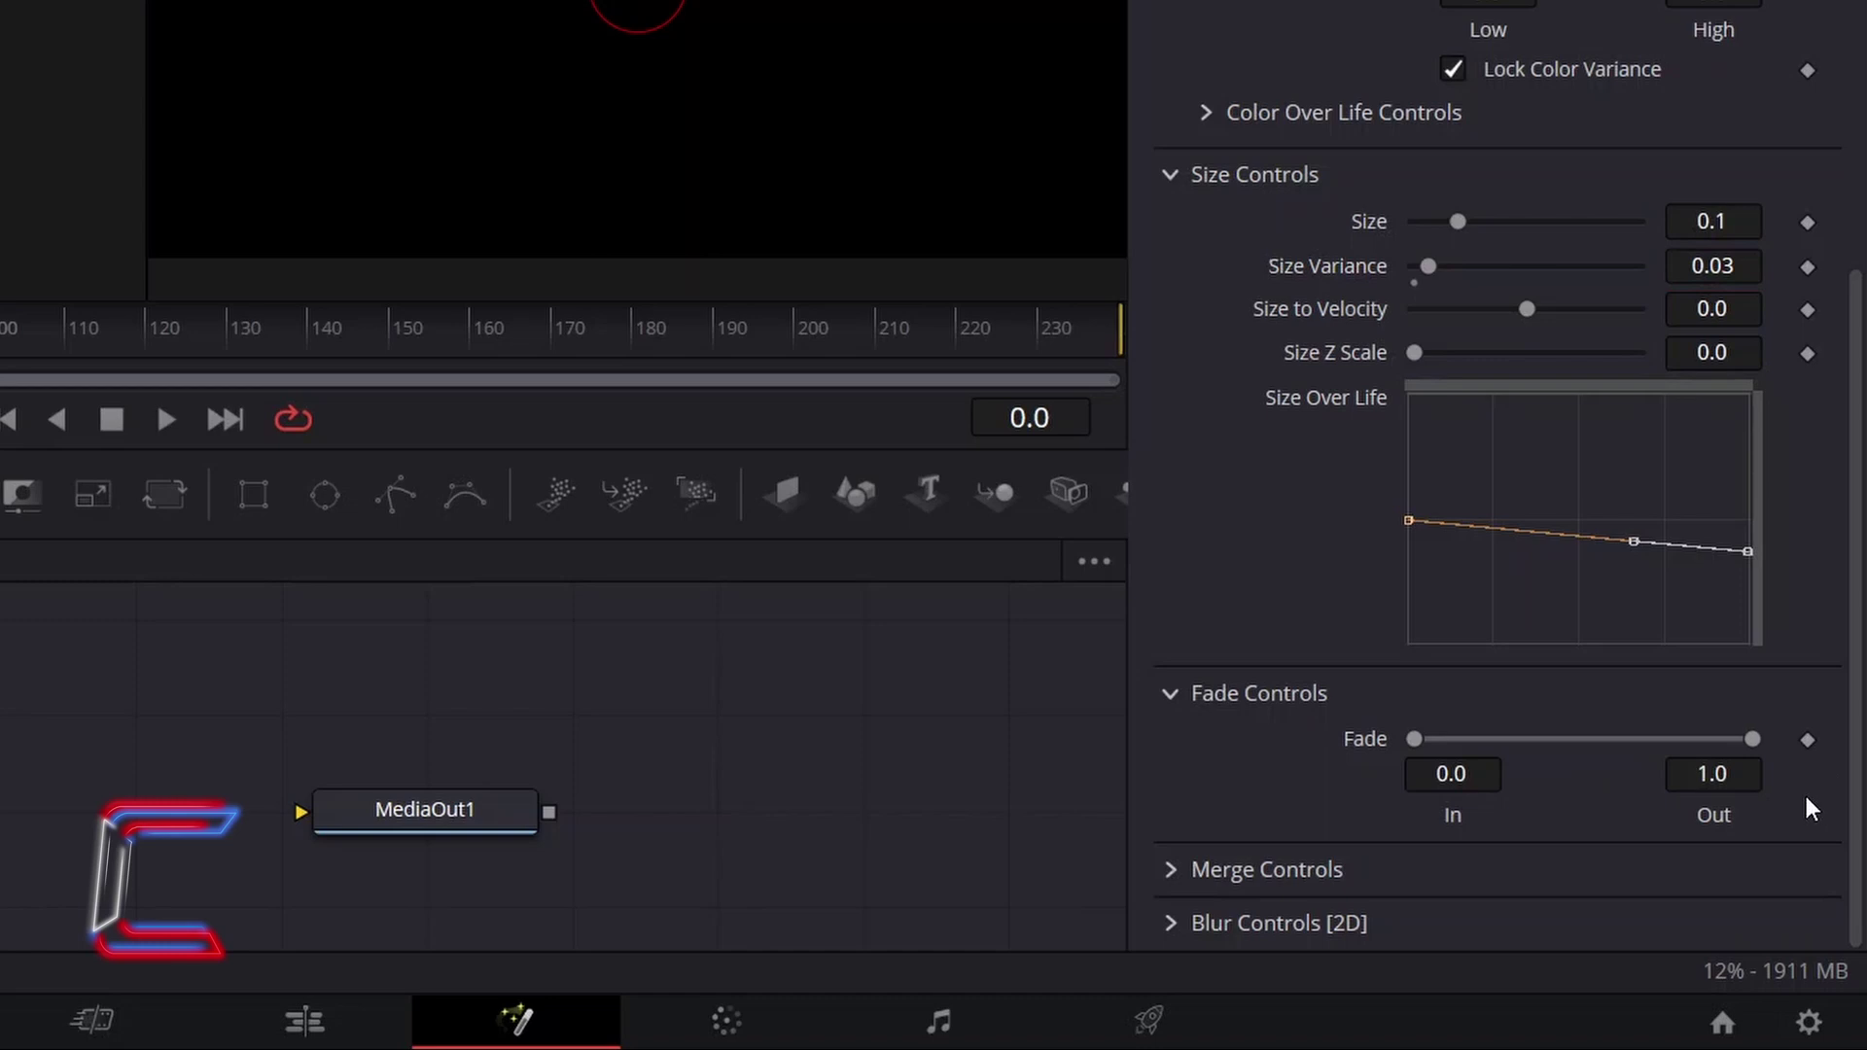
click(1751, 776)
text(.4)
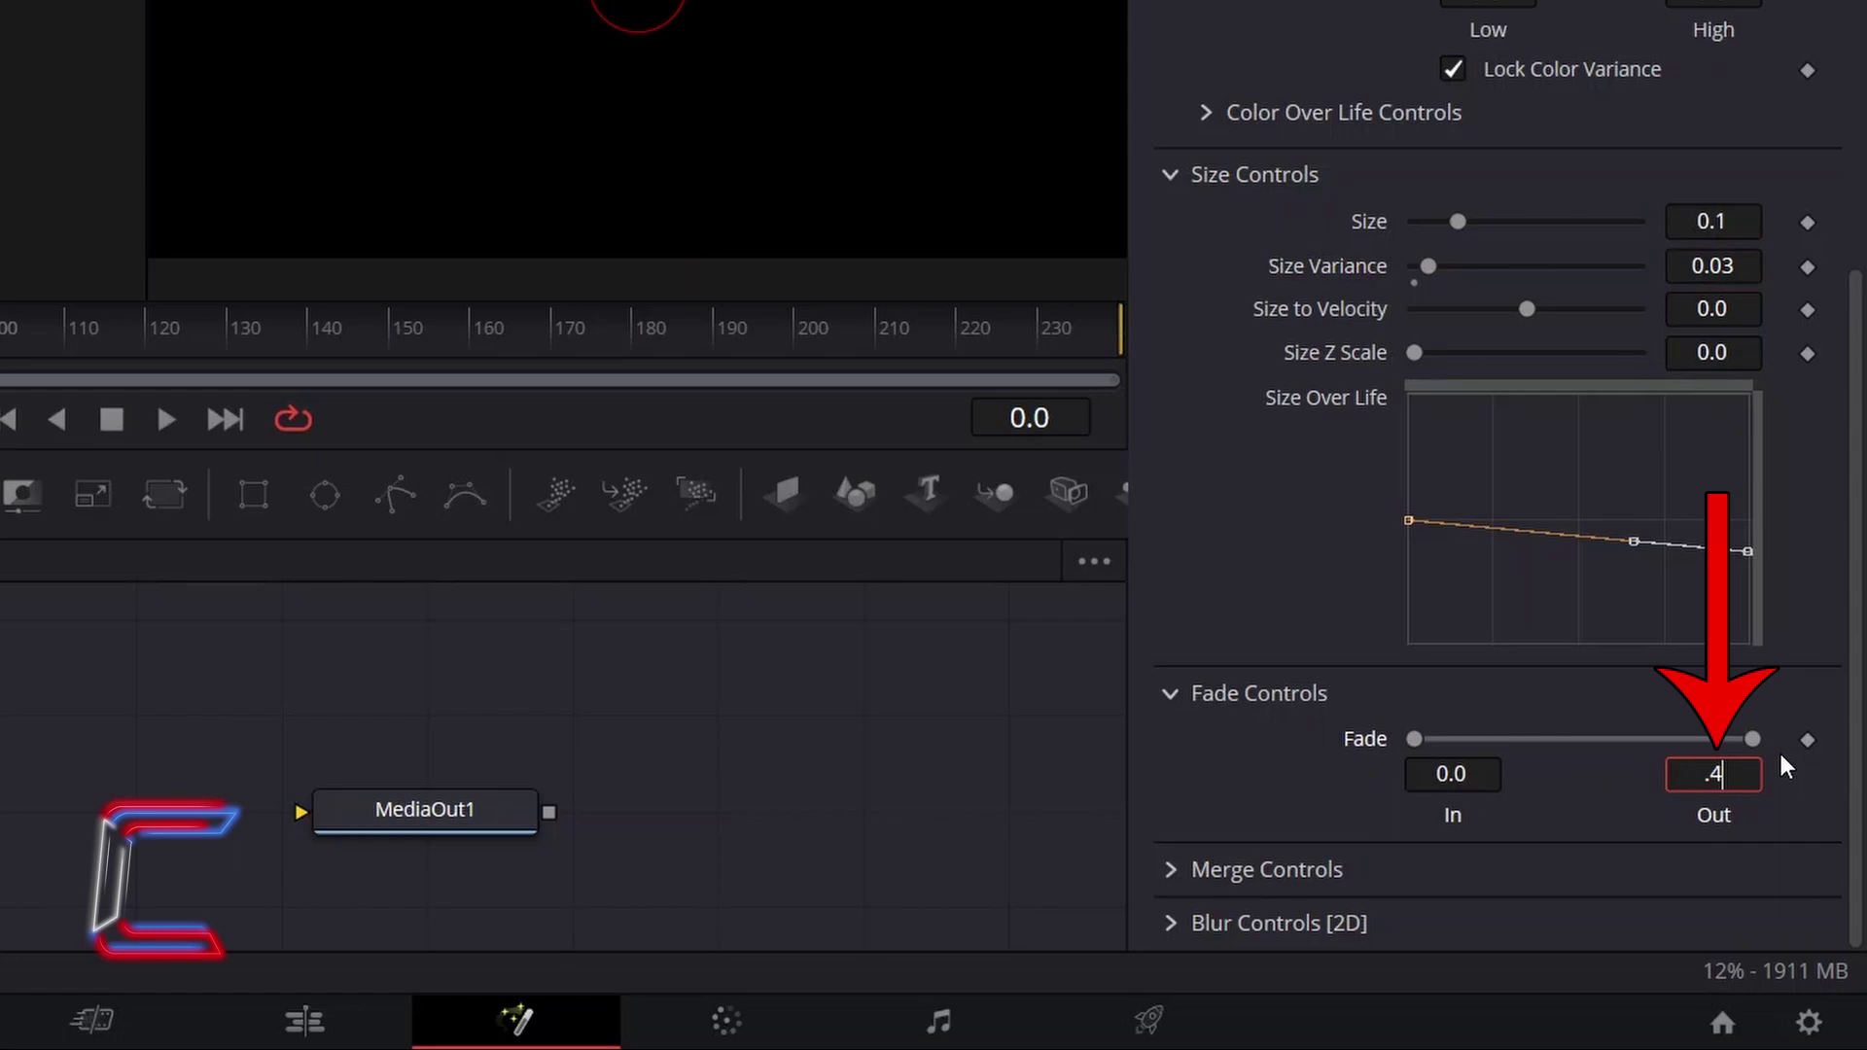
key(Return)
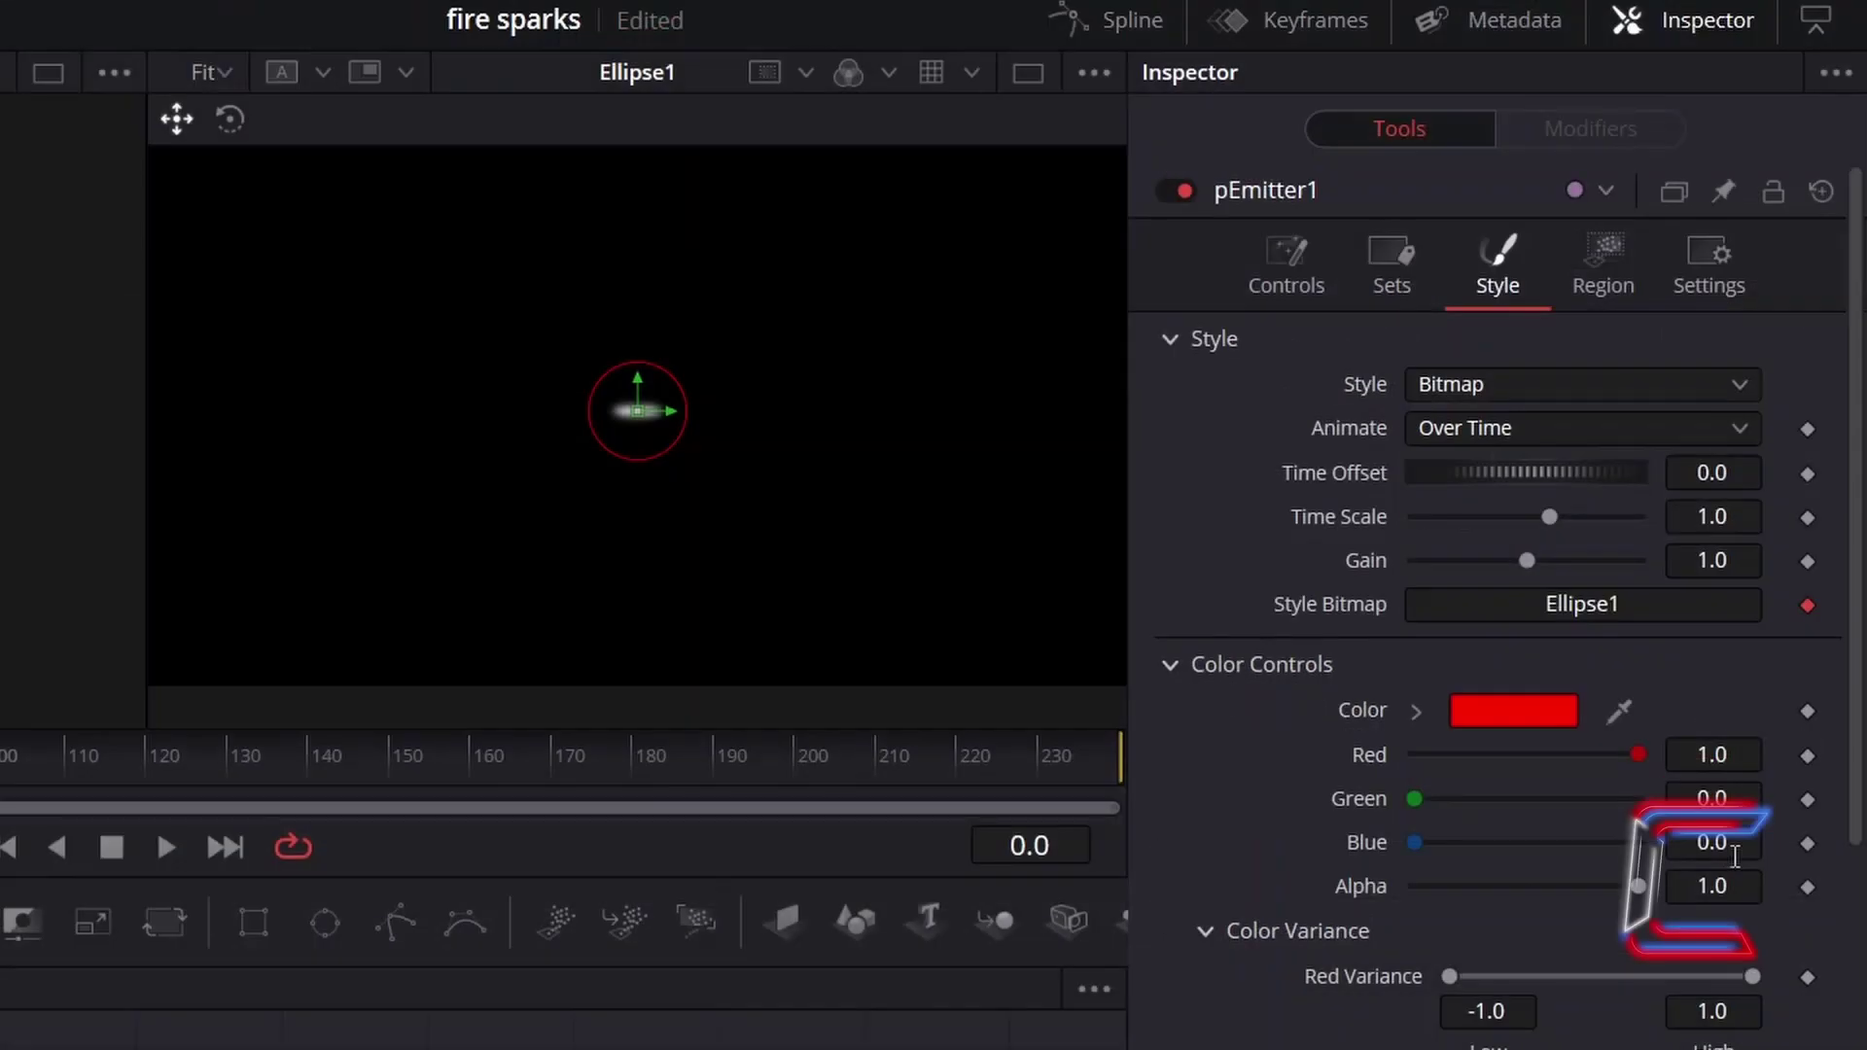
Switch pEmitter1's emitter region to Line.
click(1638, 302)
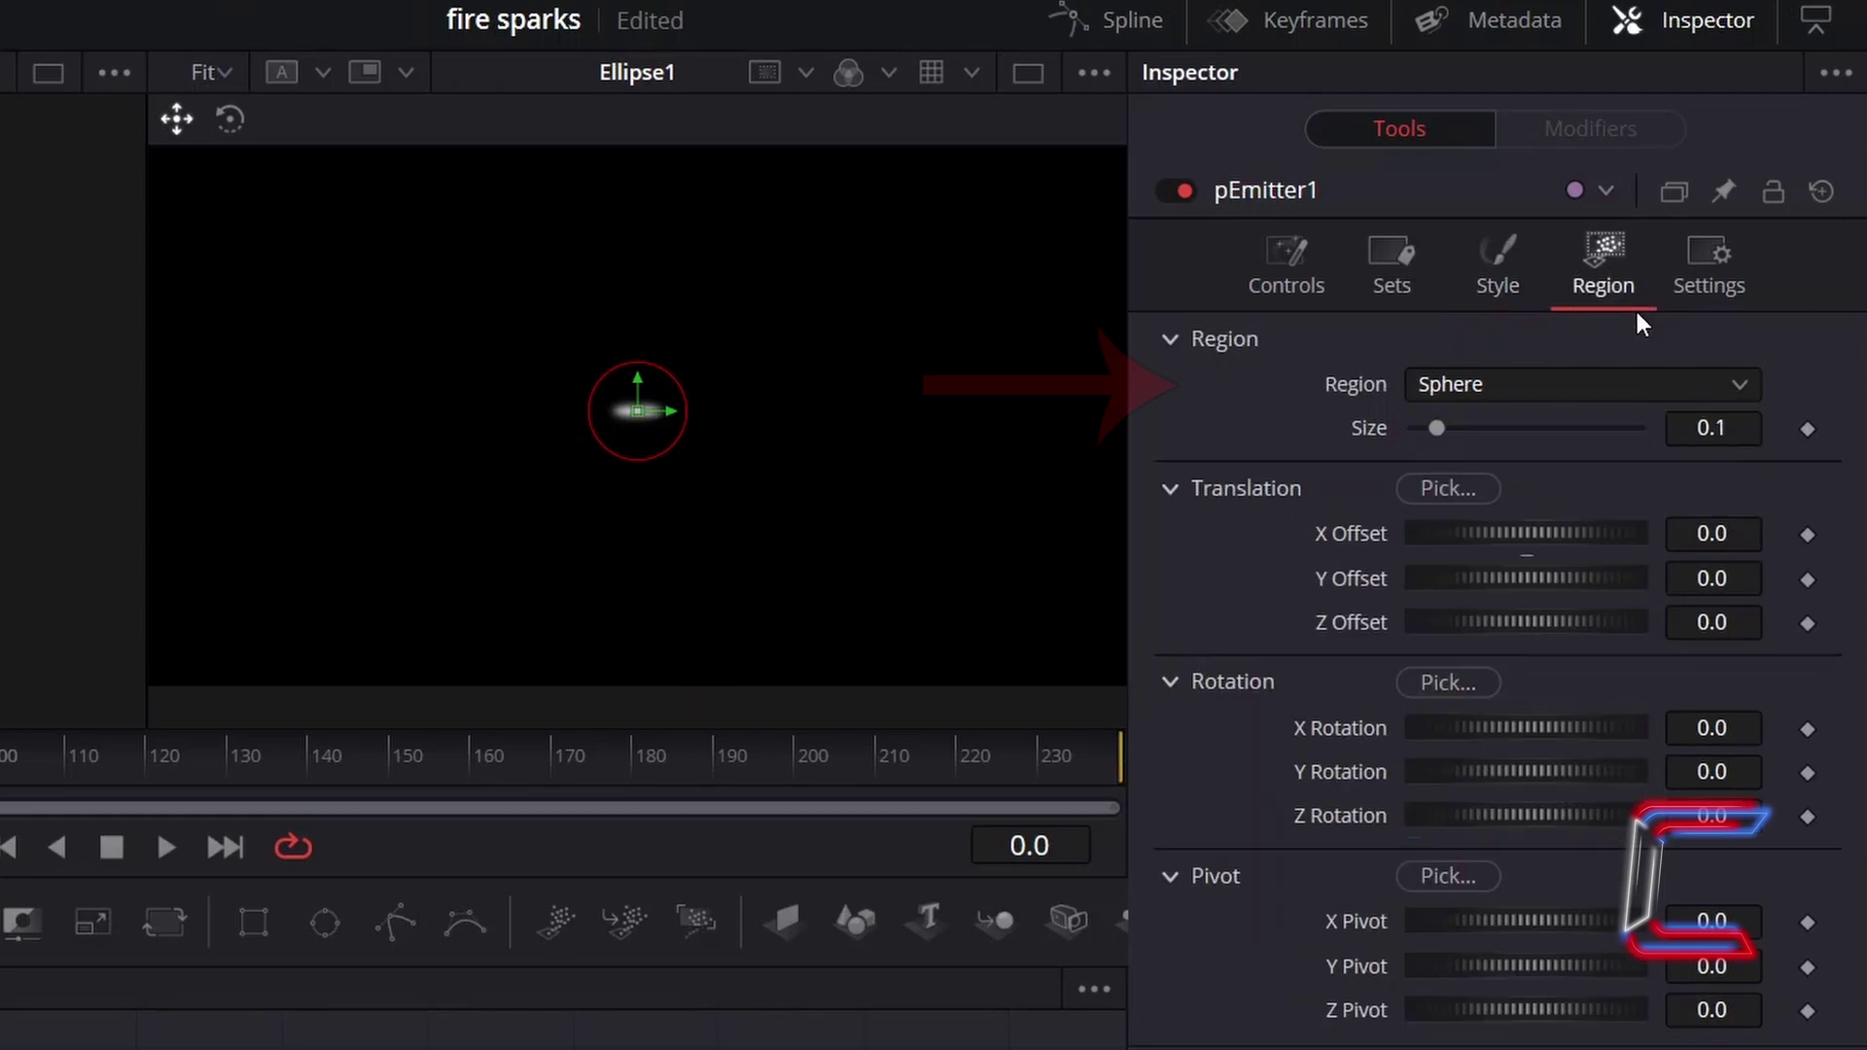
click(1537, 385)
click(1471, 586)
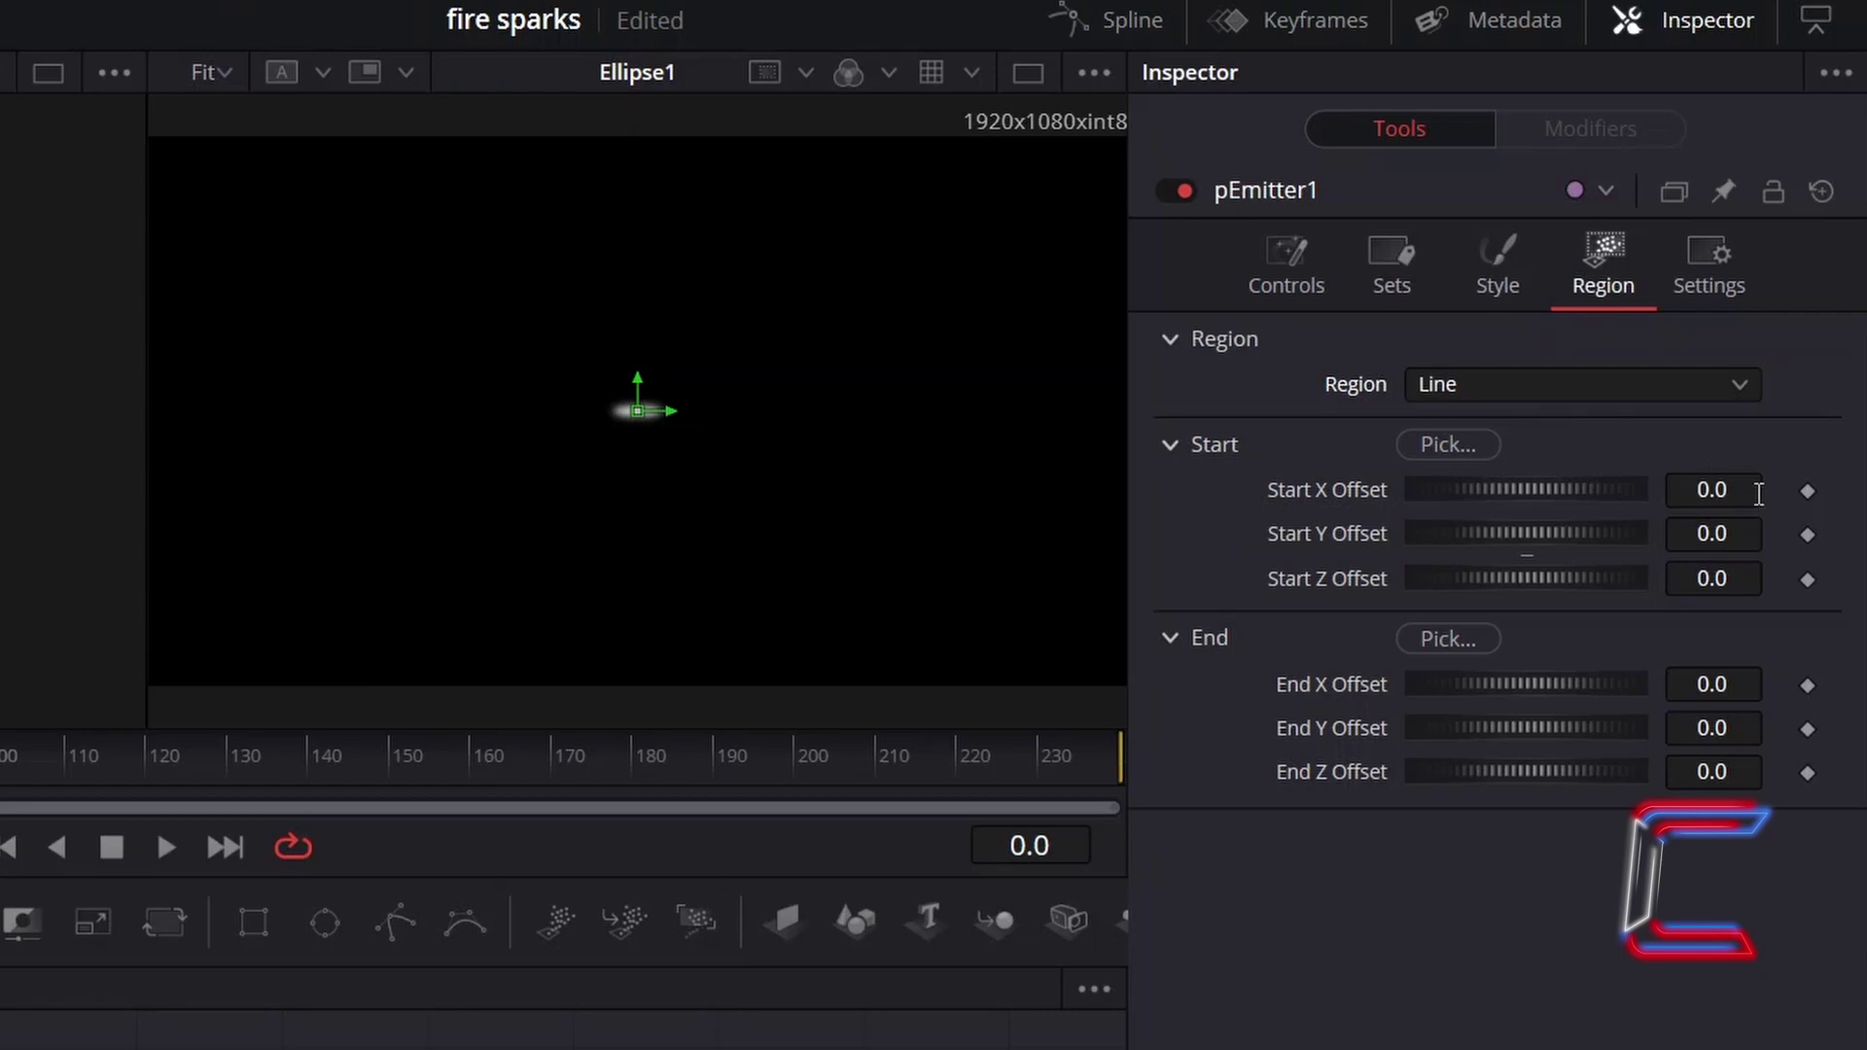
Set the line's Start X/Y to 0.35/-0.28 and End X/Y to -0.35/-0.28.
click(1756, 492)
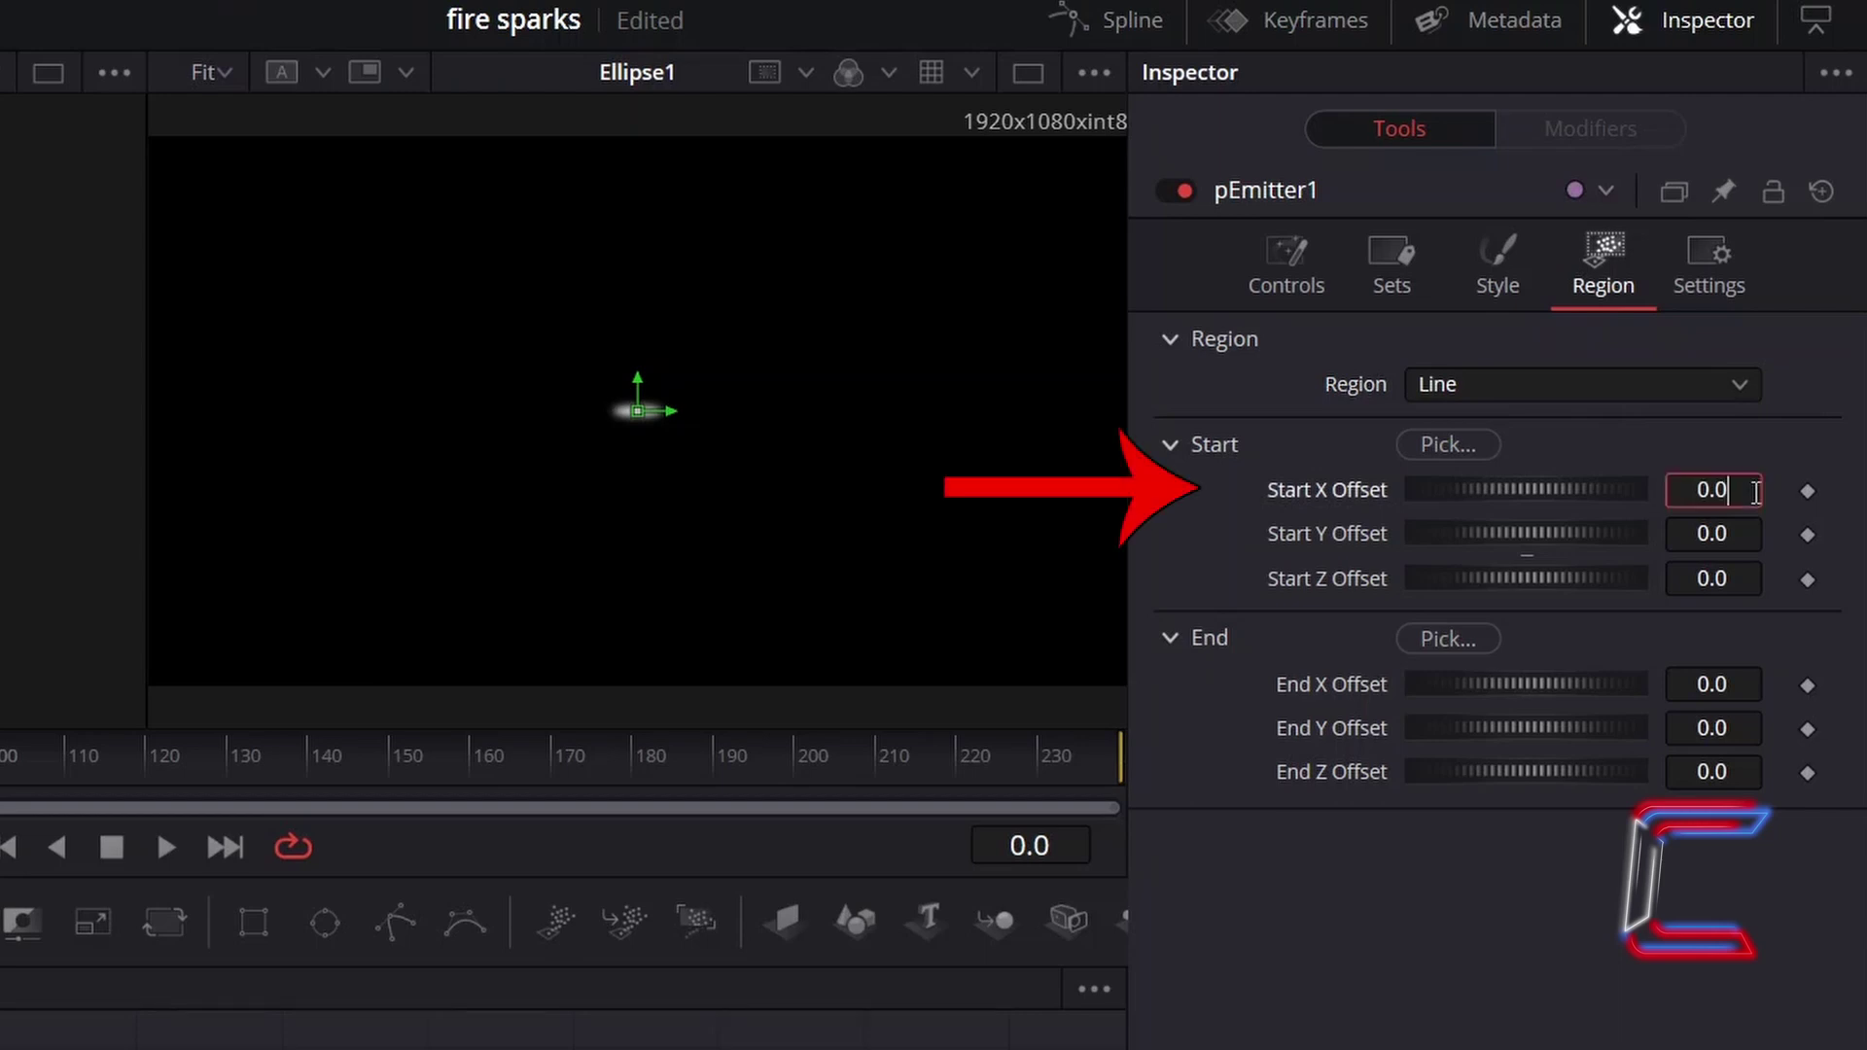
key(BackSpace)
text(35)
key(Tab)
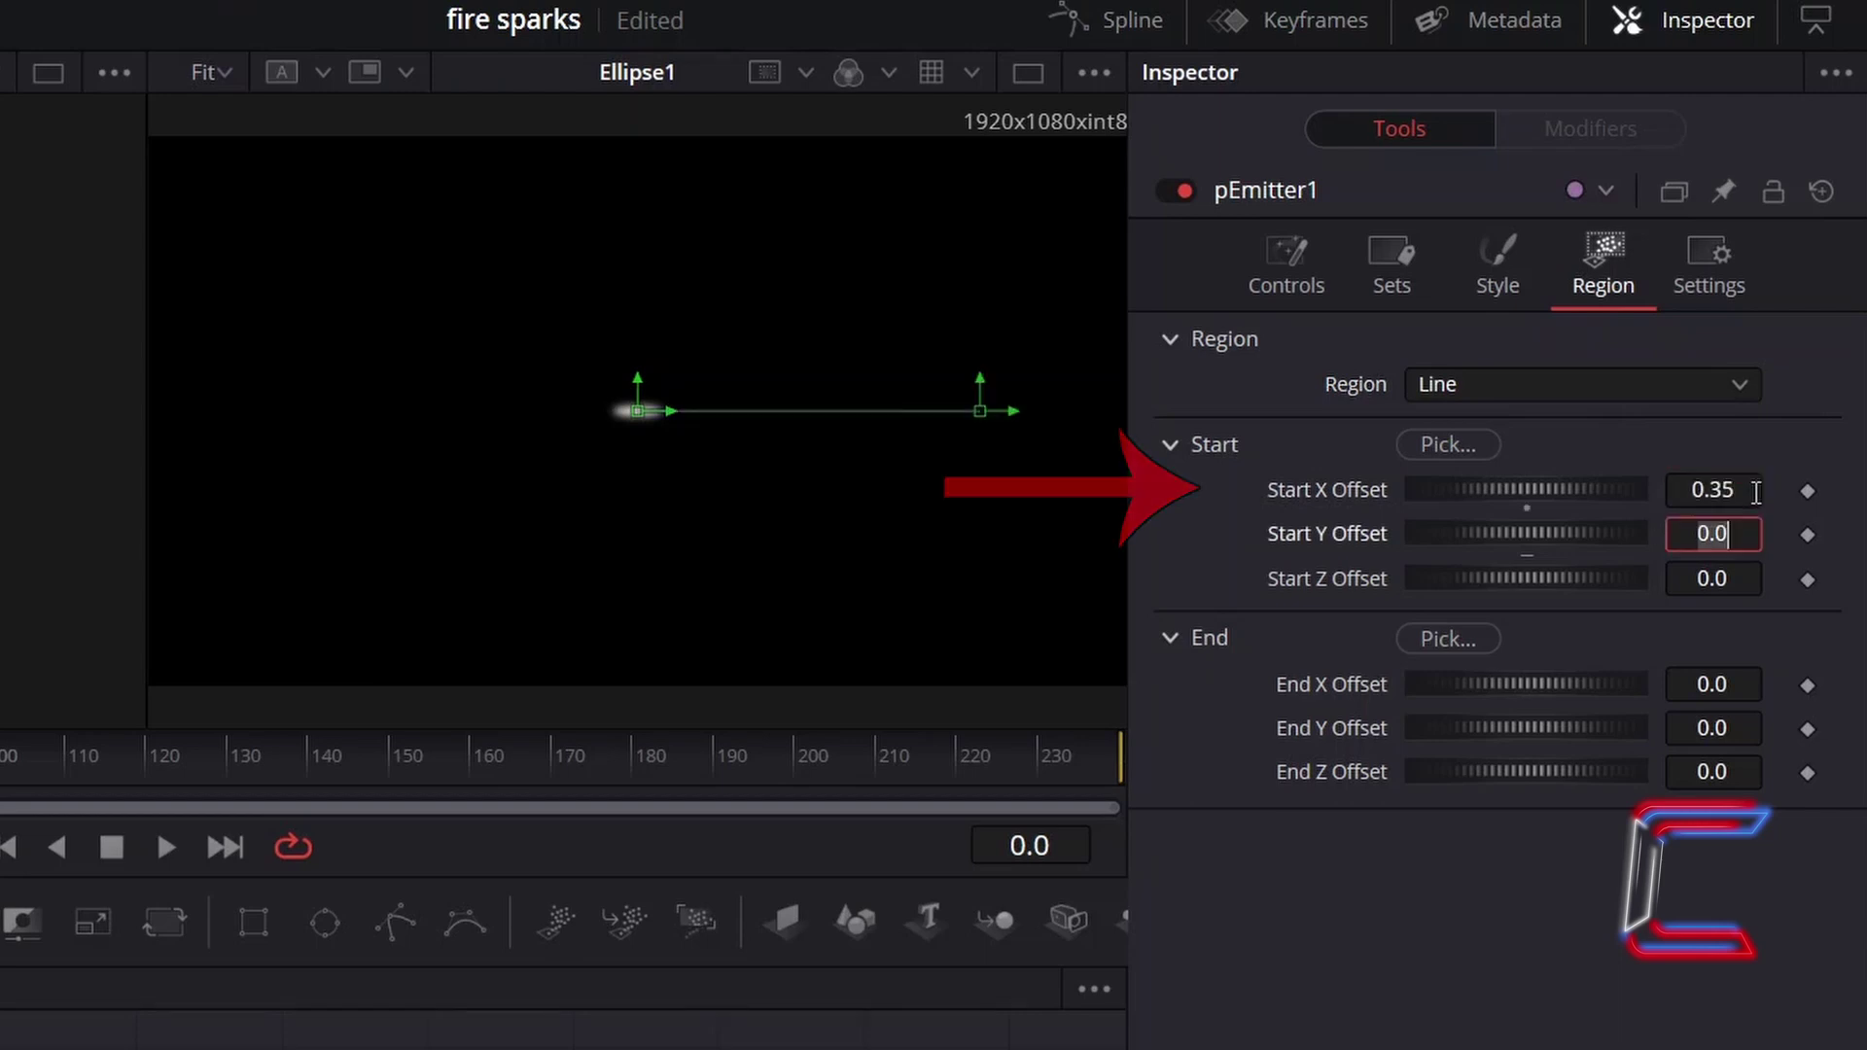
text(-0.)
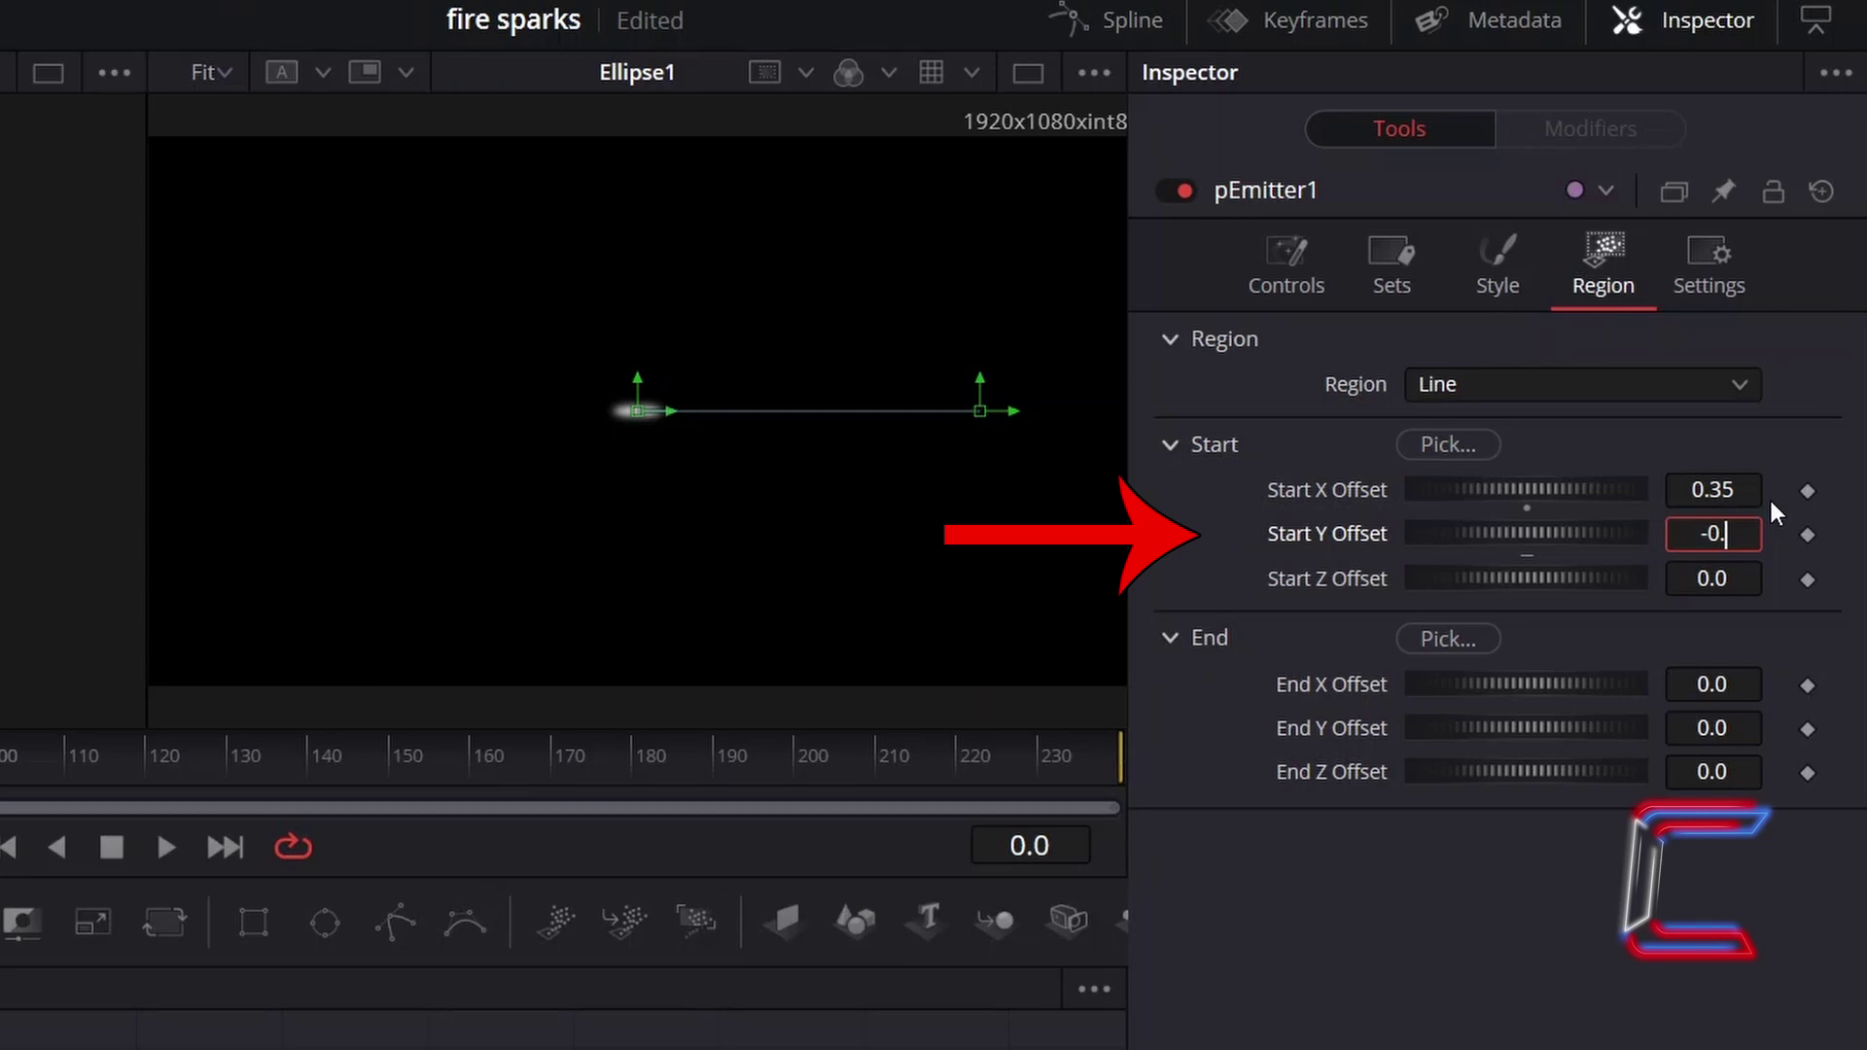
text(28)
key(Tab)
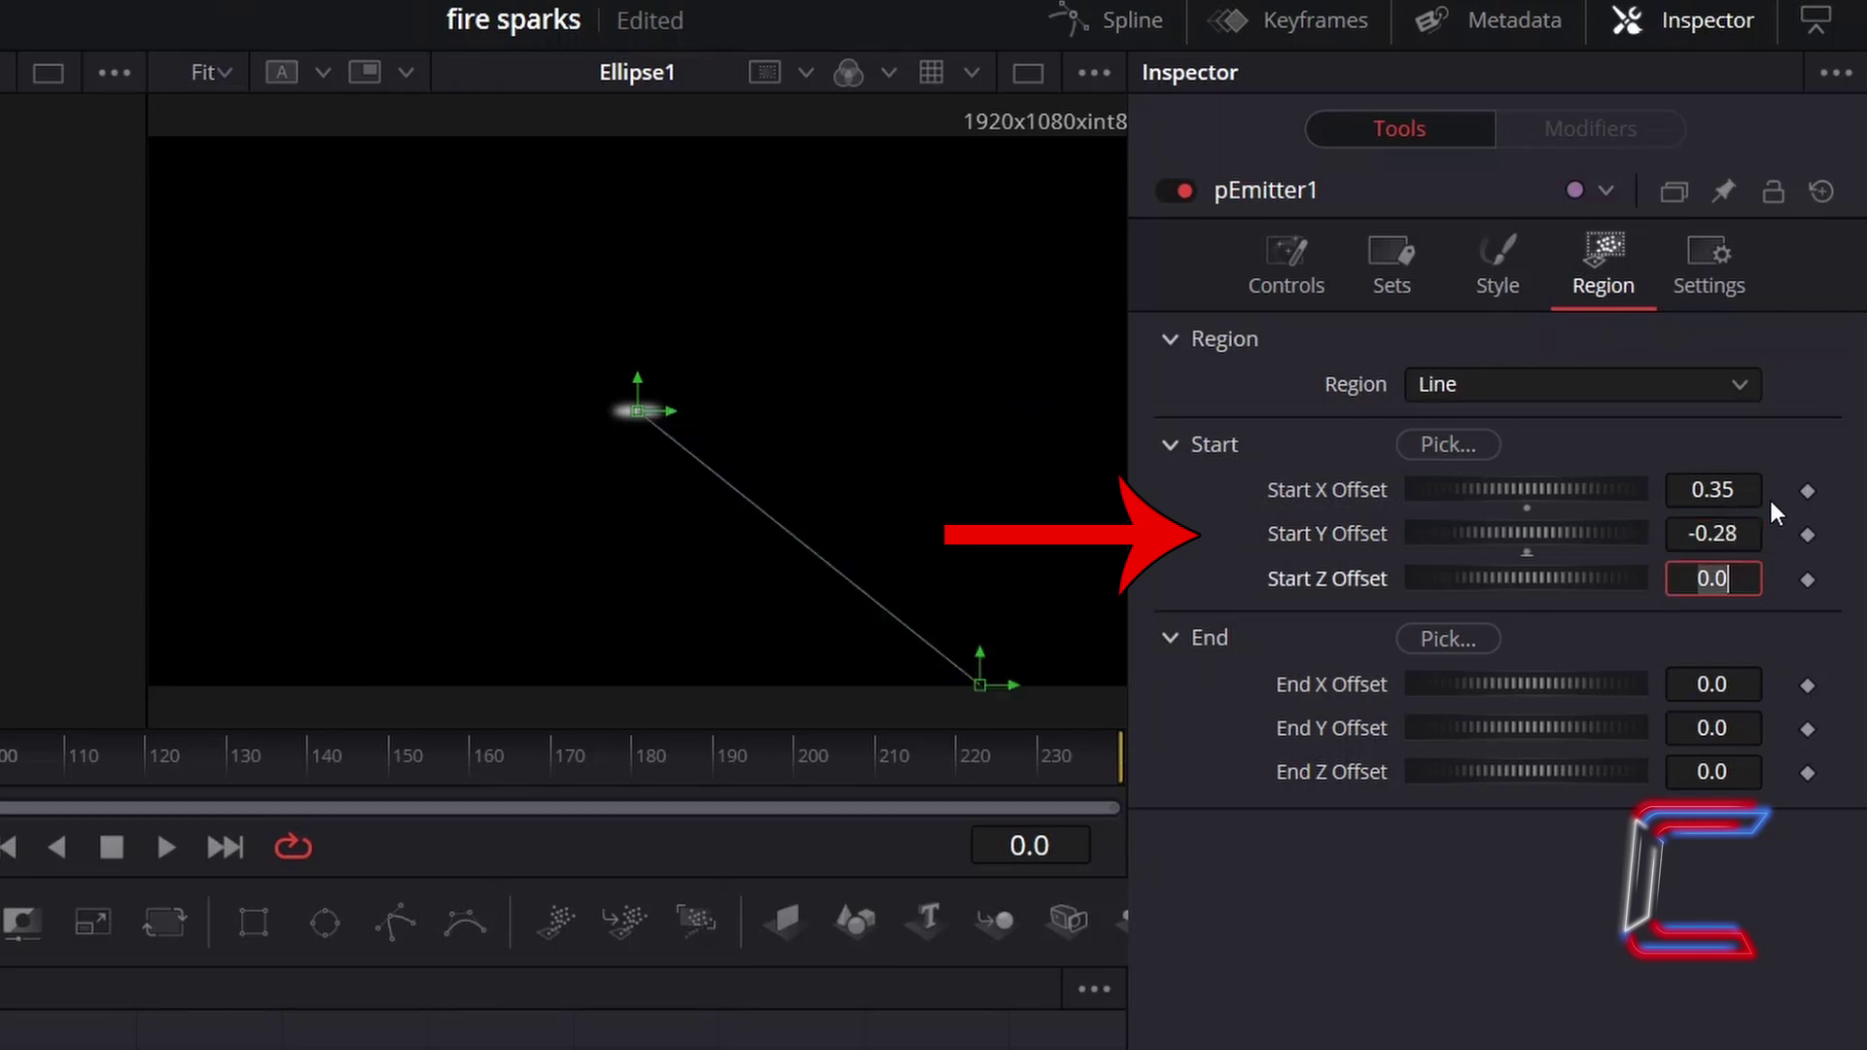
key(Tab)
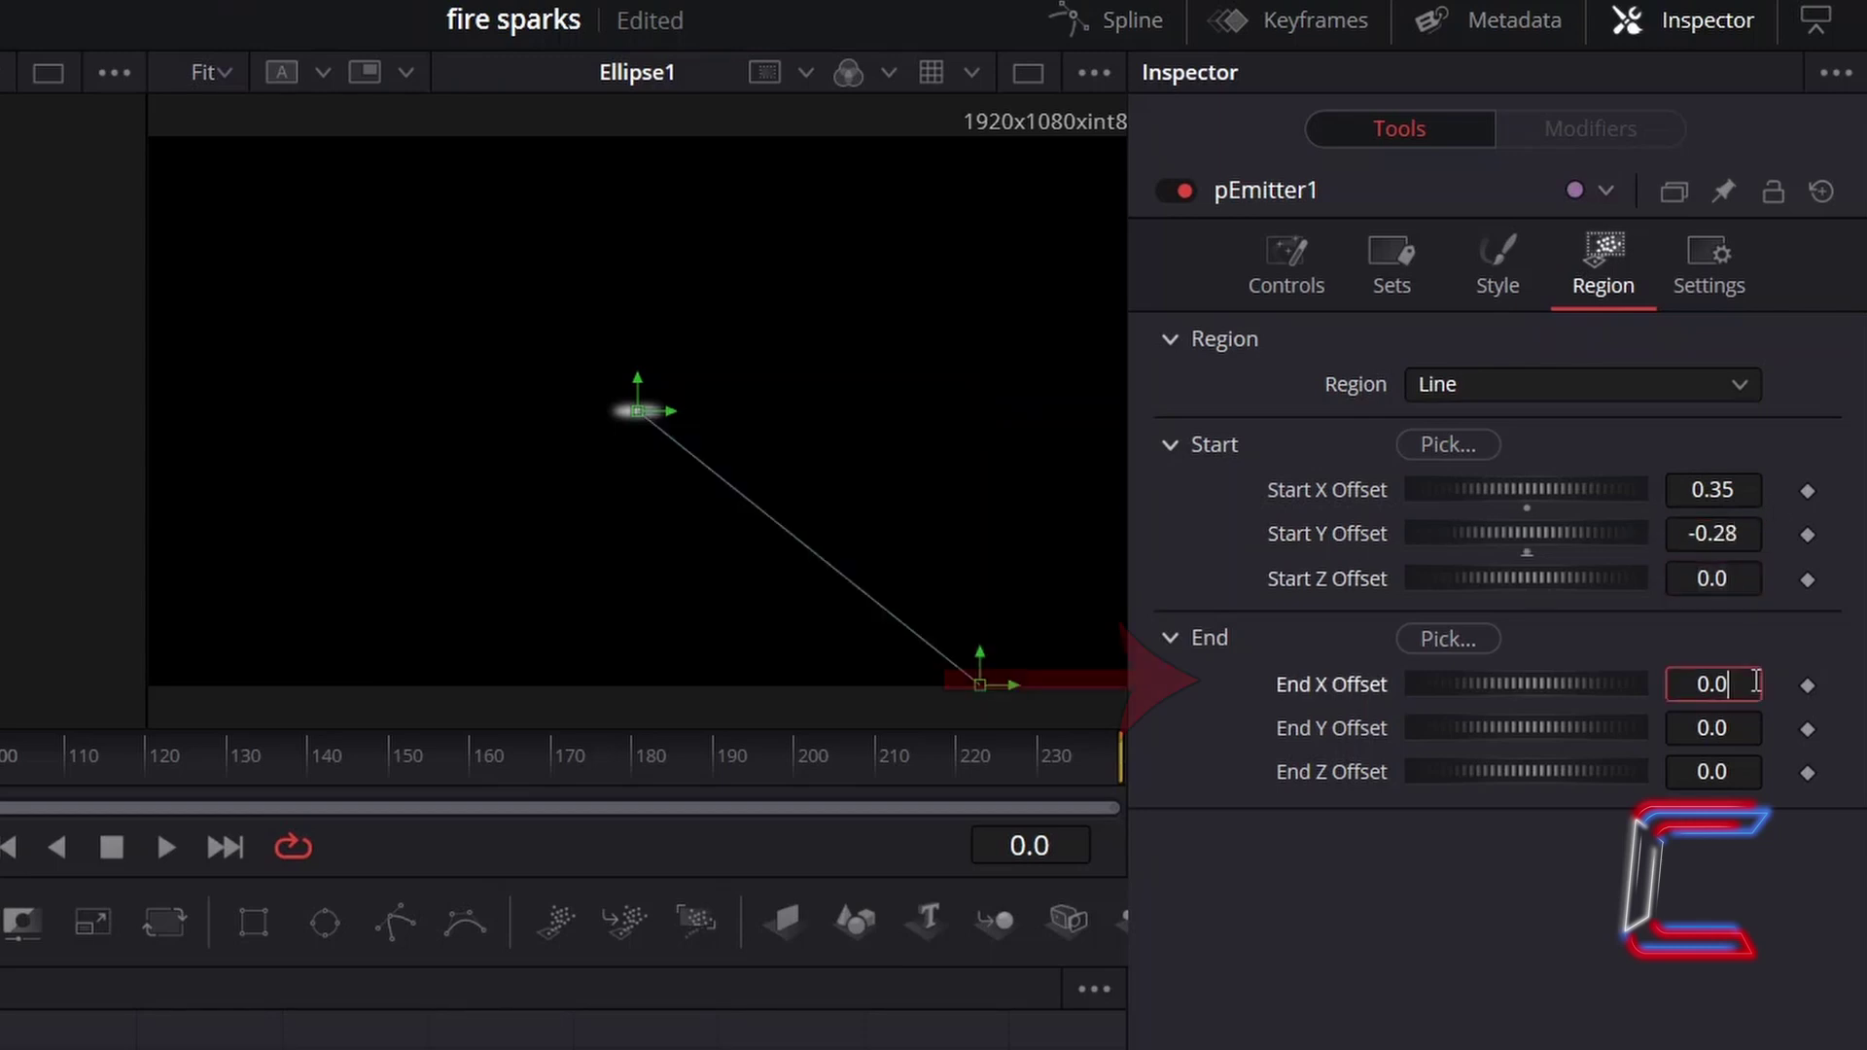
text(-0.35)
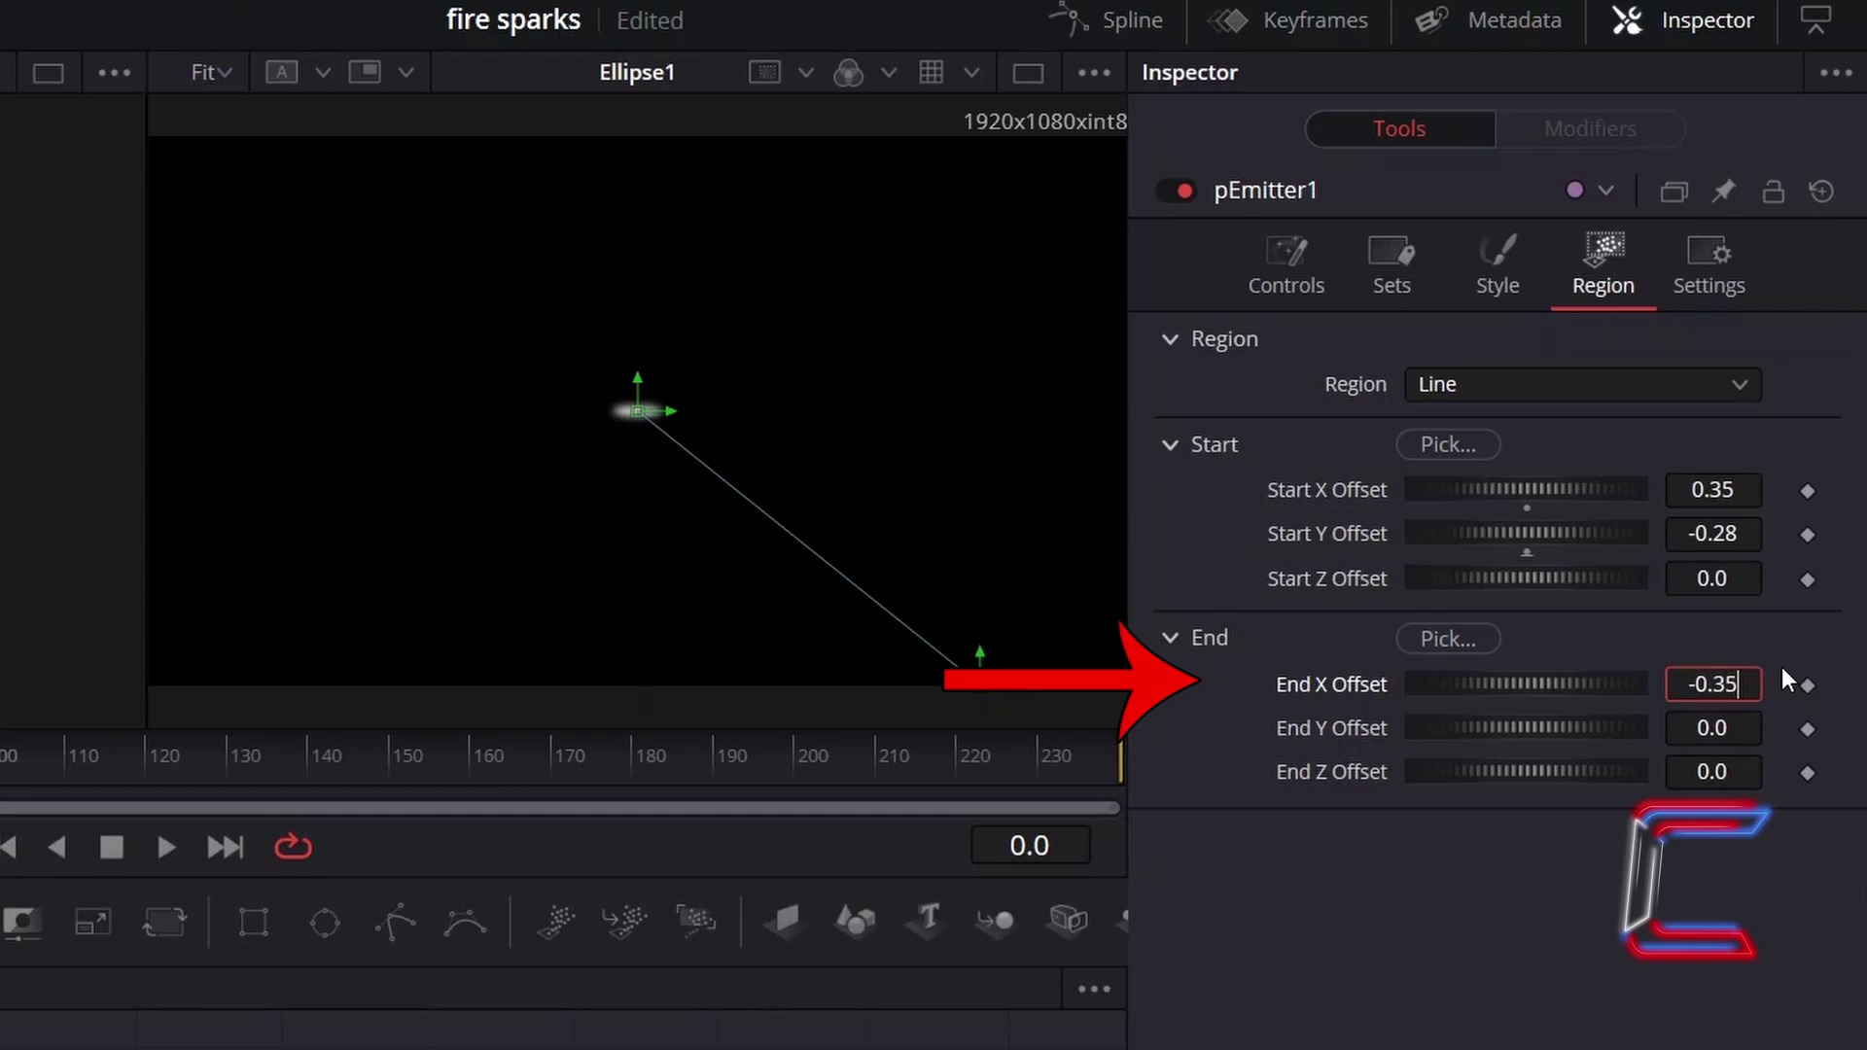
key(Tab)
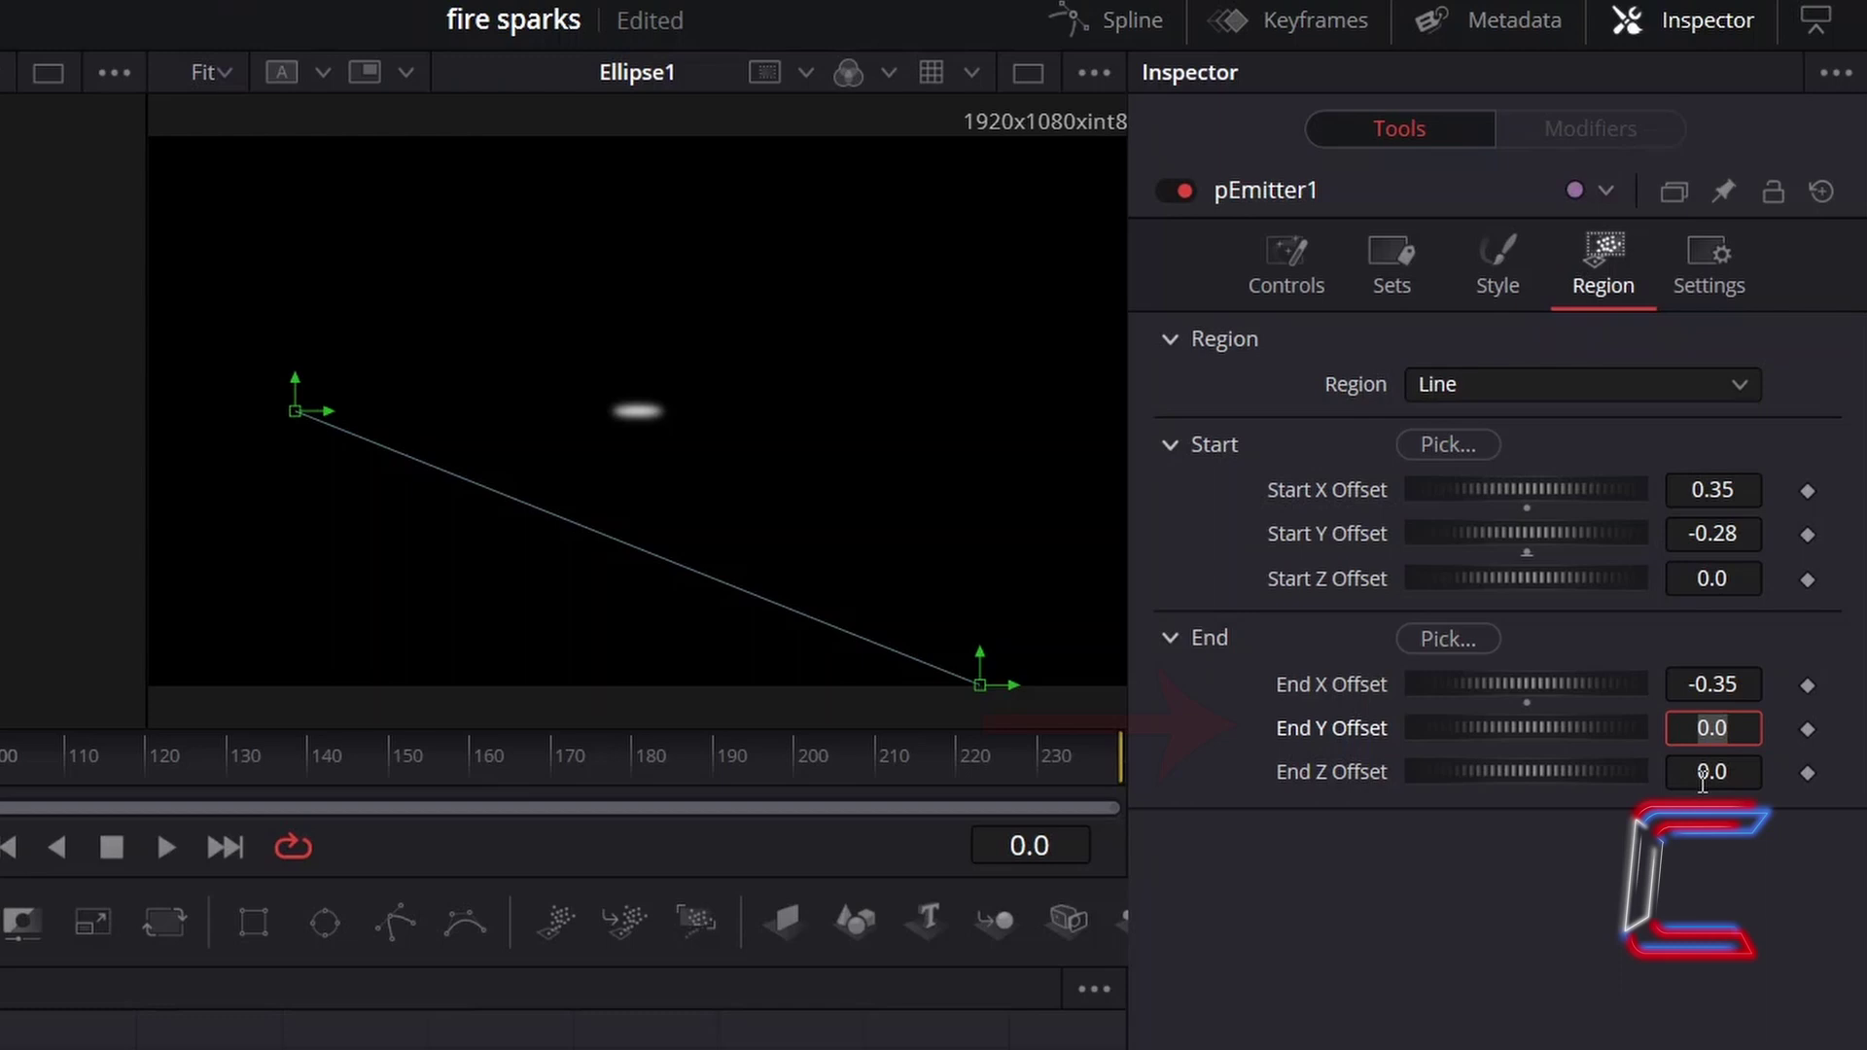
key(BackSpace)
key(BackSpace)
key(BackSpace)
text(-0.28)
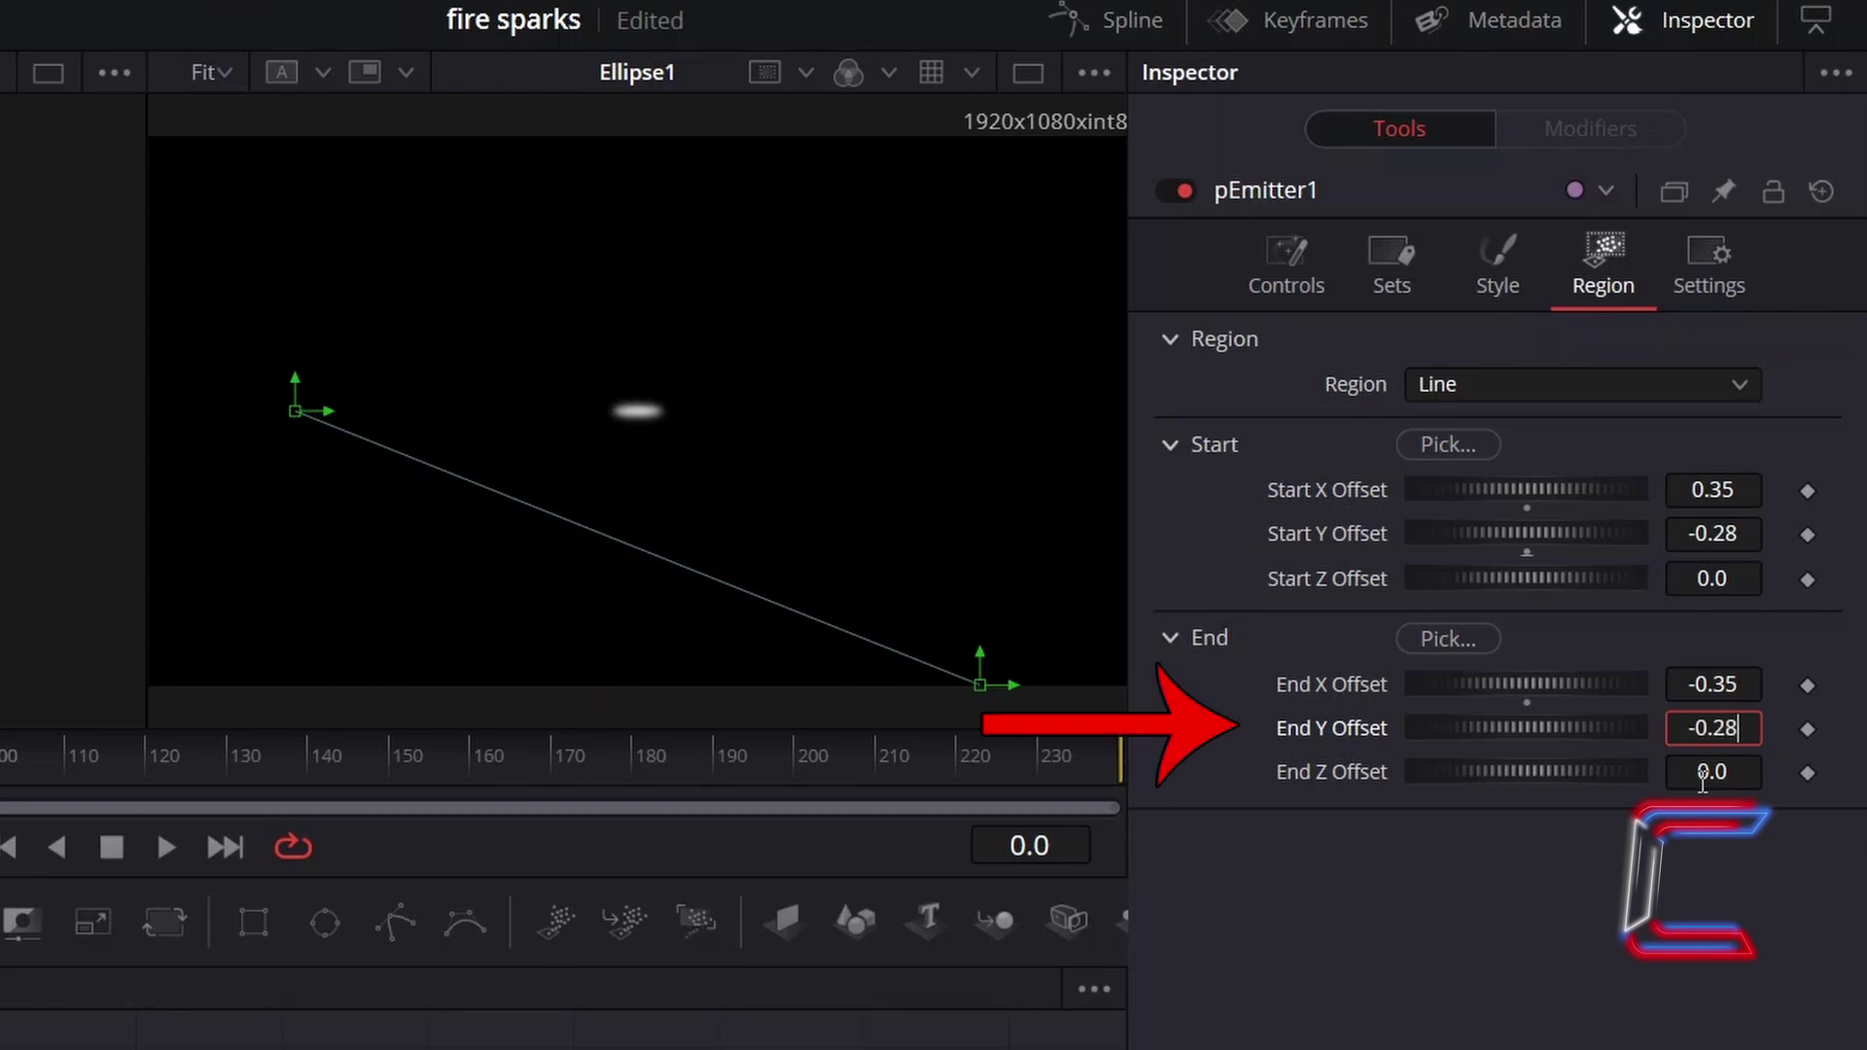
key(Tab)
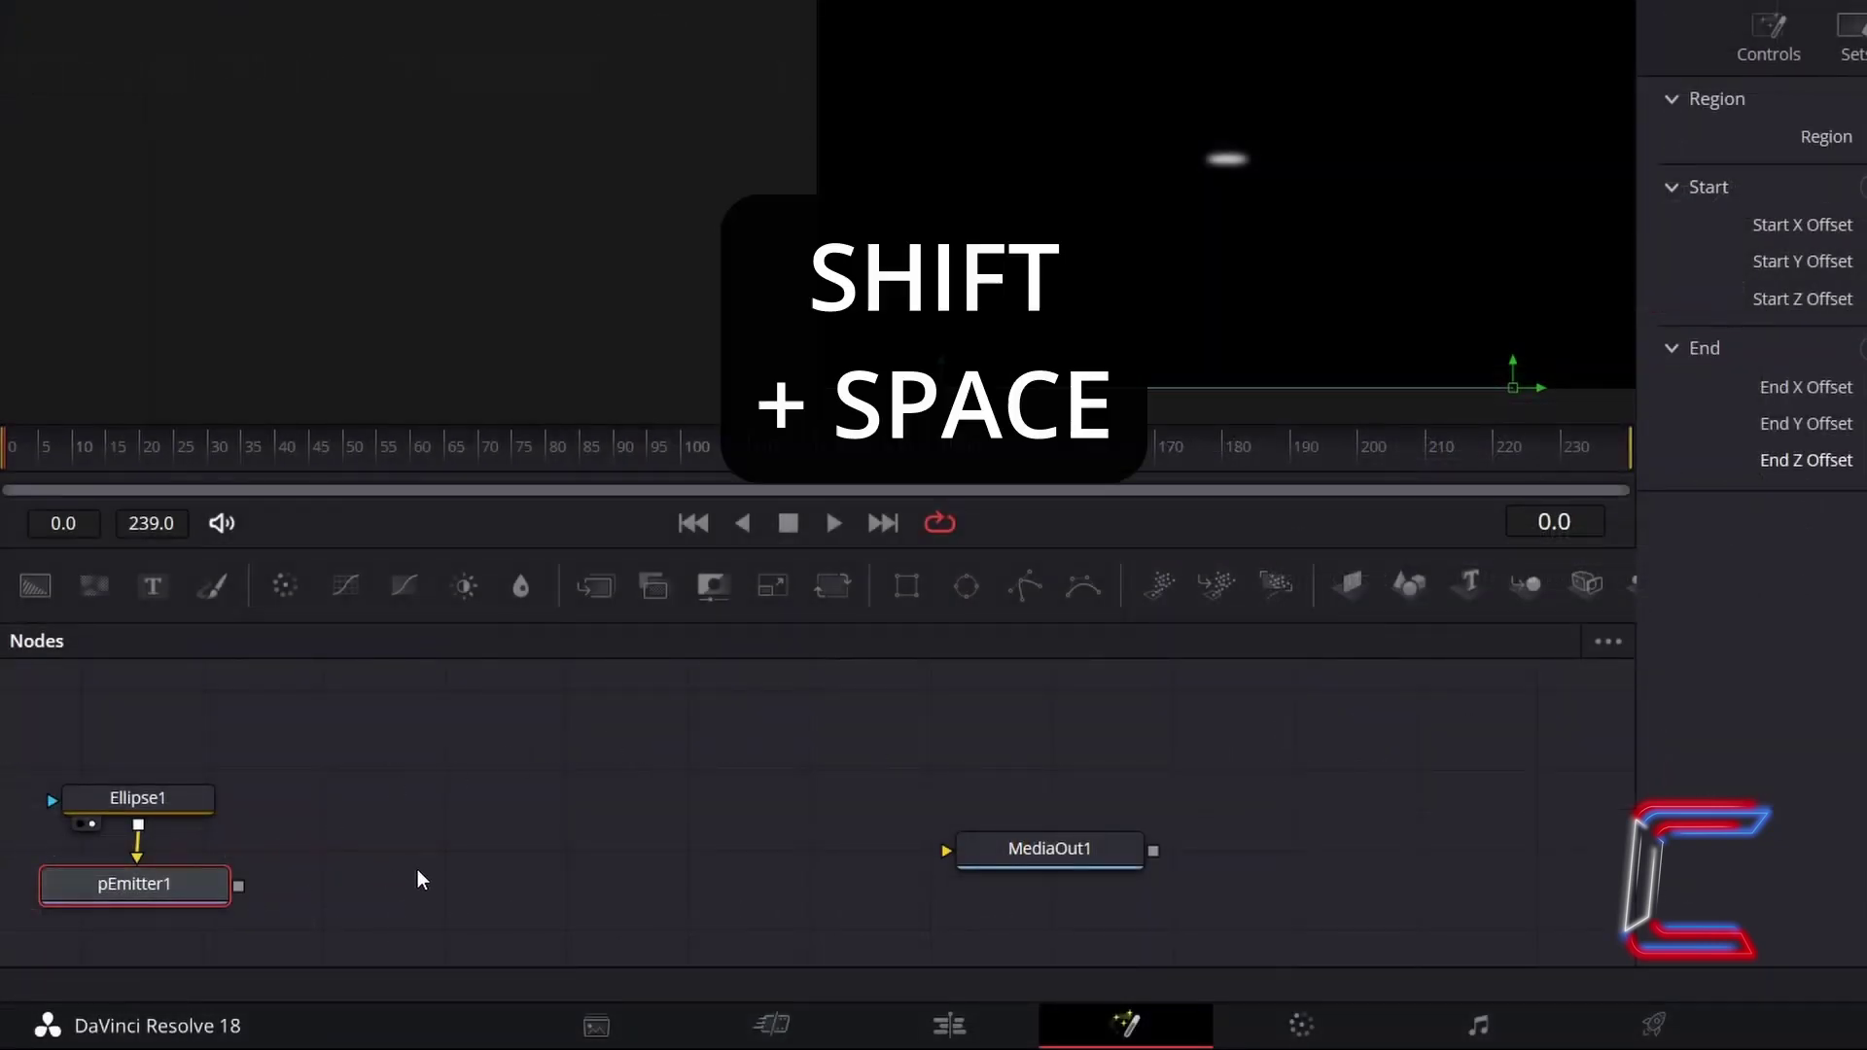
Add a pTurbulence node after pEmitter1 via the tool search.
key(shift+space)
text(pTurbulence)
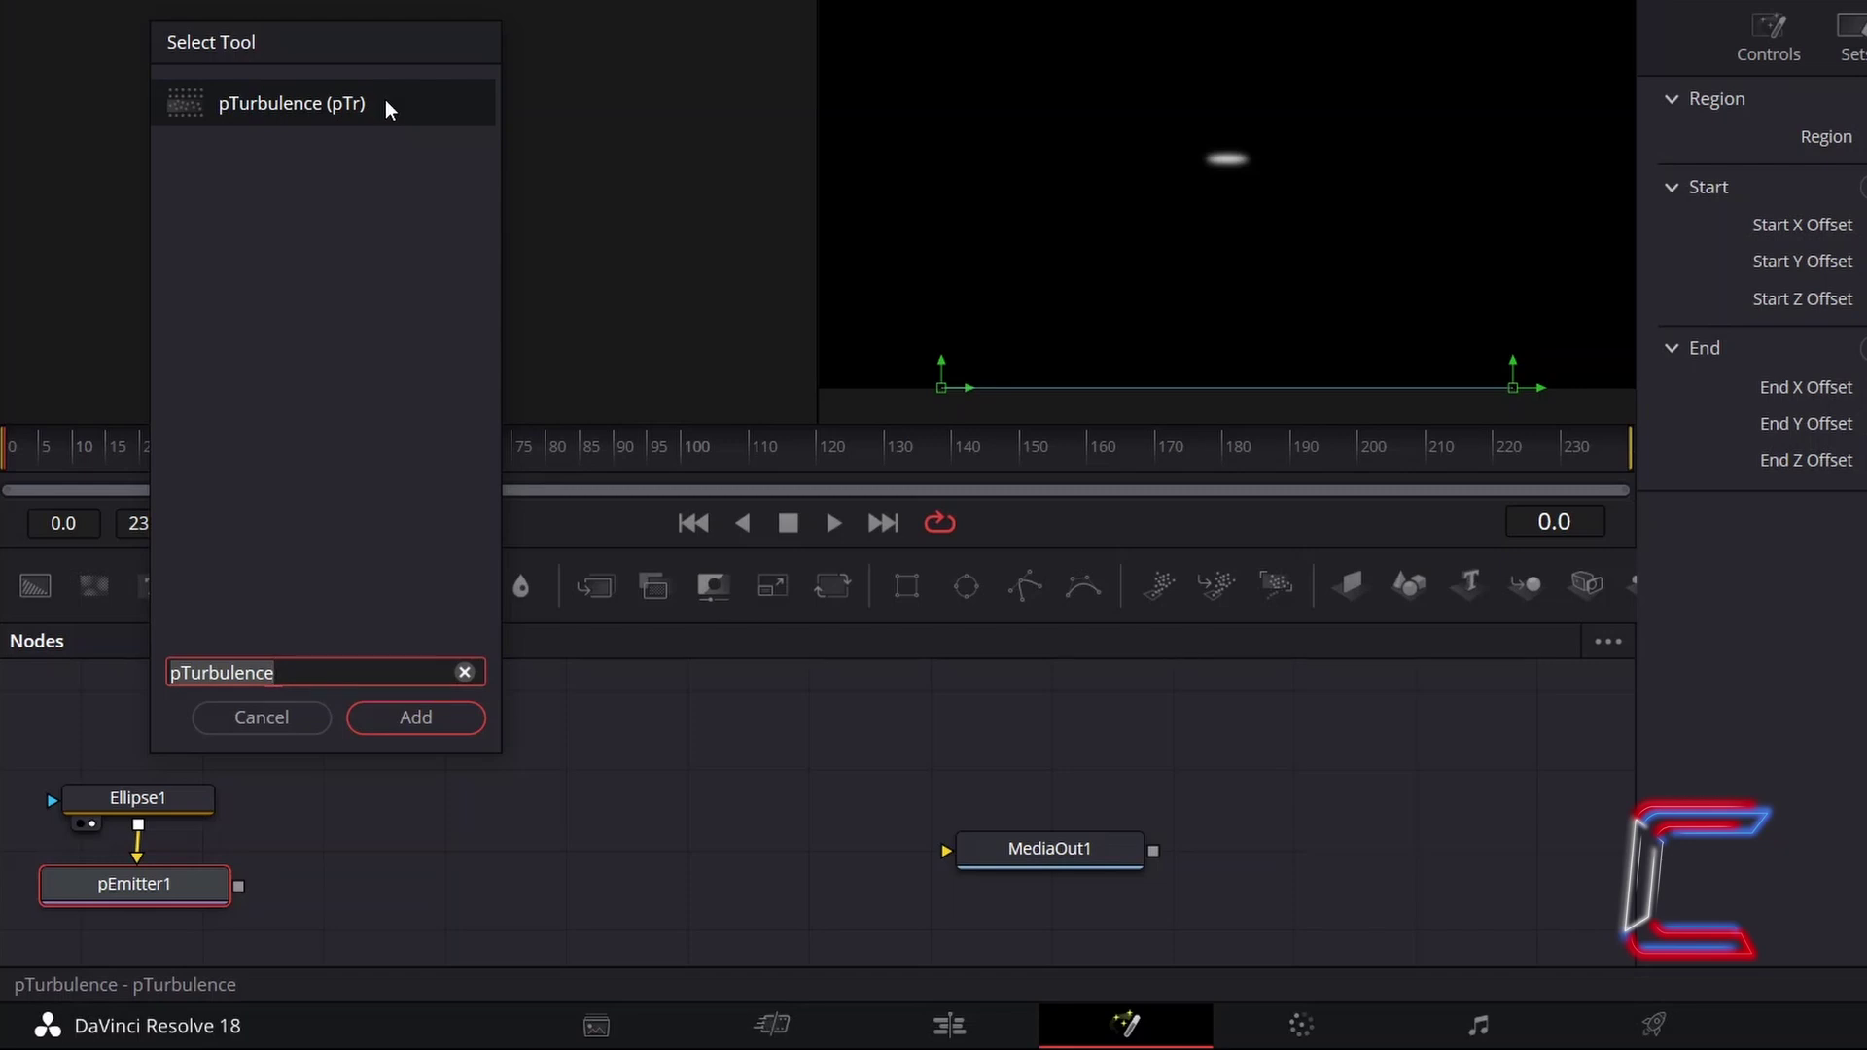
click(441, 713)
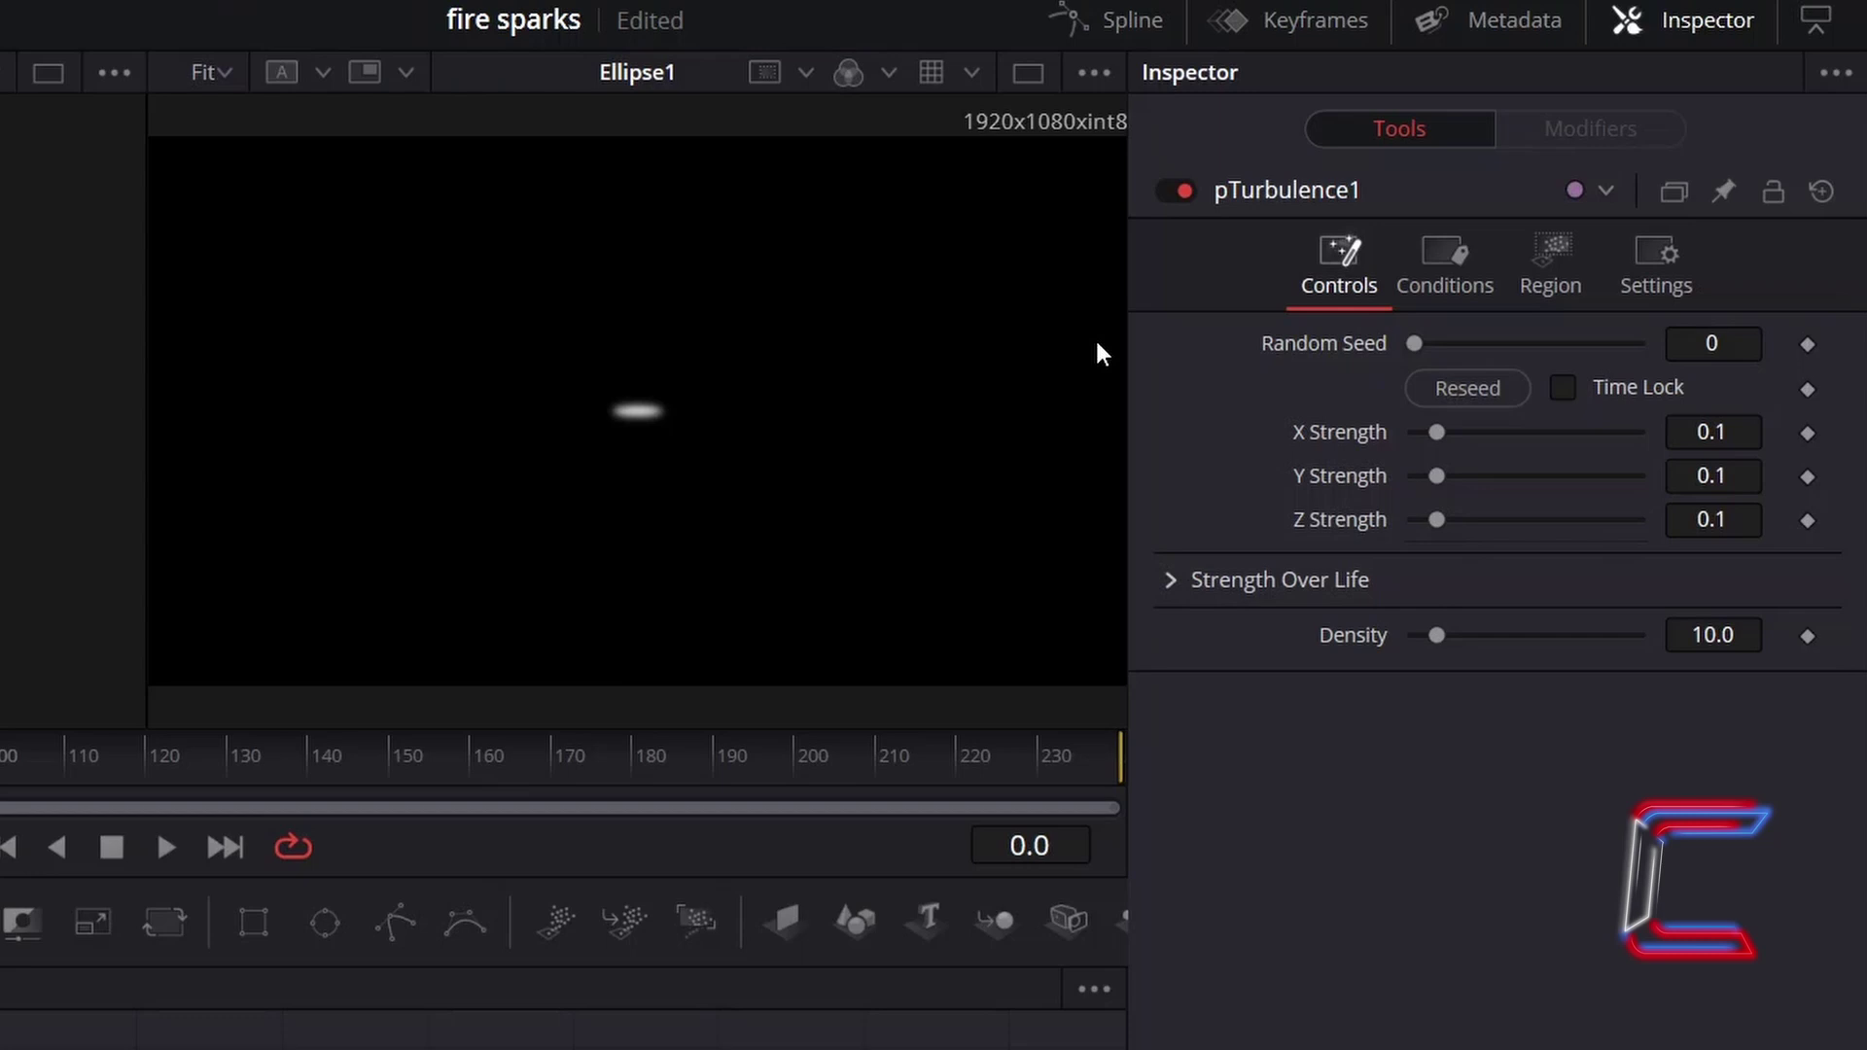
Set pTurbulence1's X Strength 0.35, Y Strength 1.0 and Z Strength 0.5.
click(1750, 433)
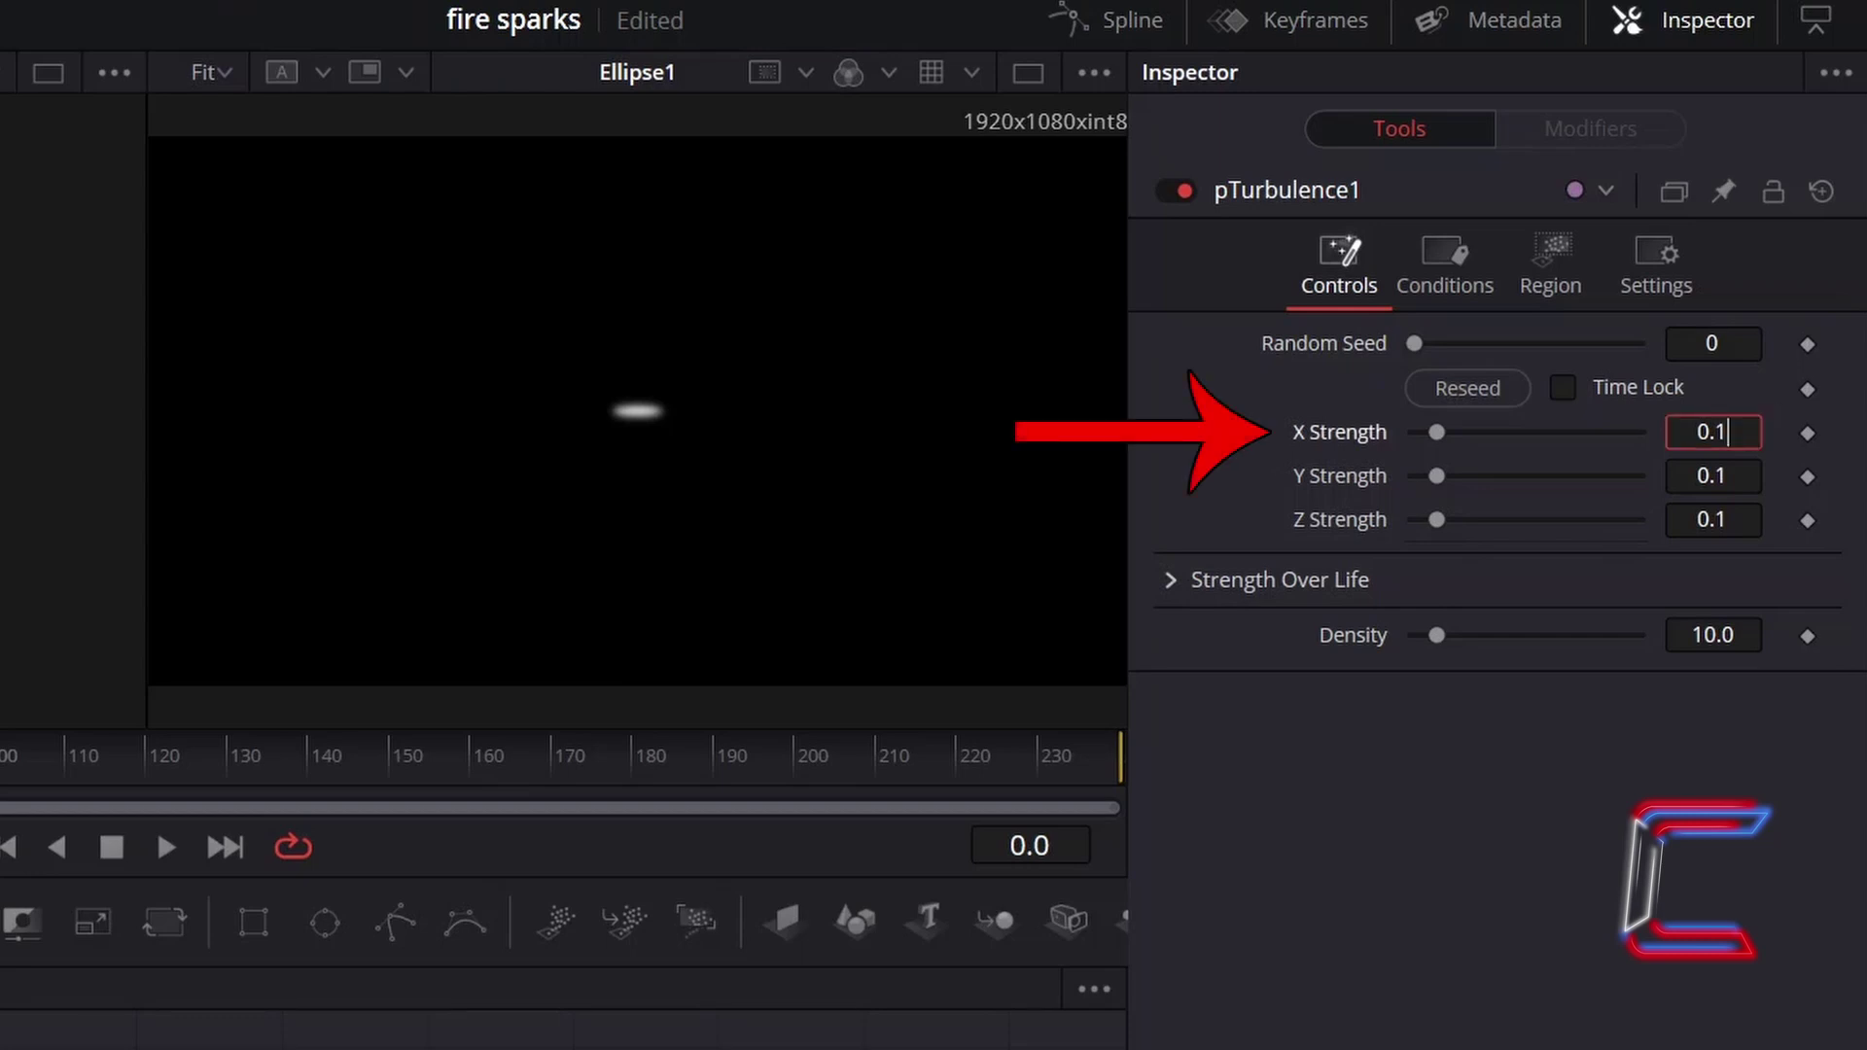
key(BackSpace)
text(3)
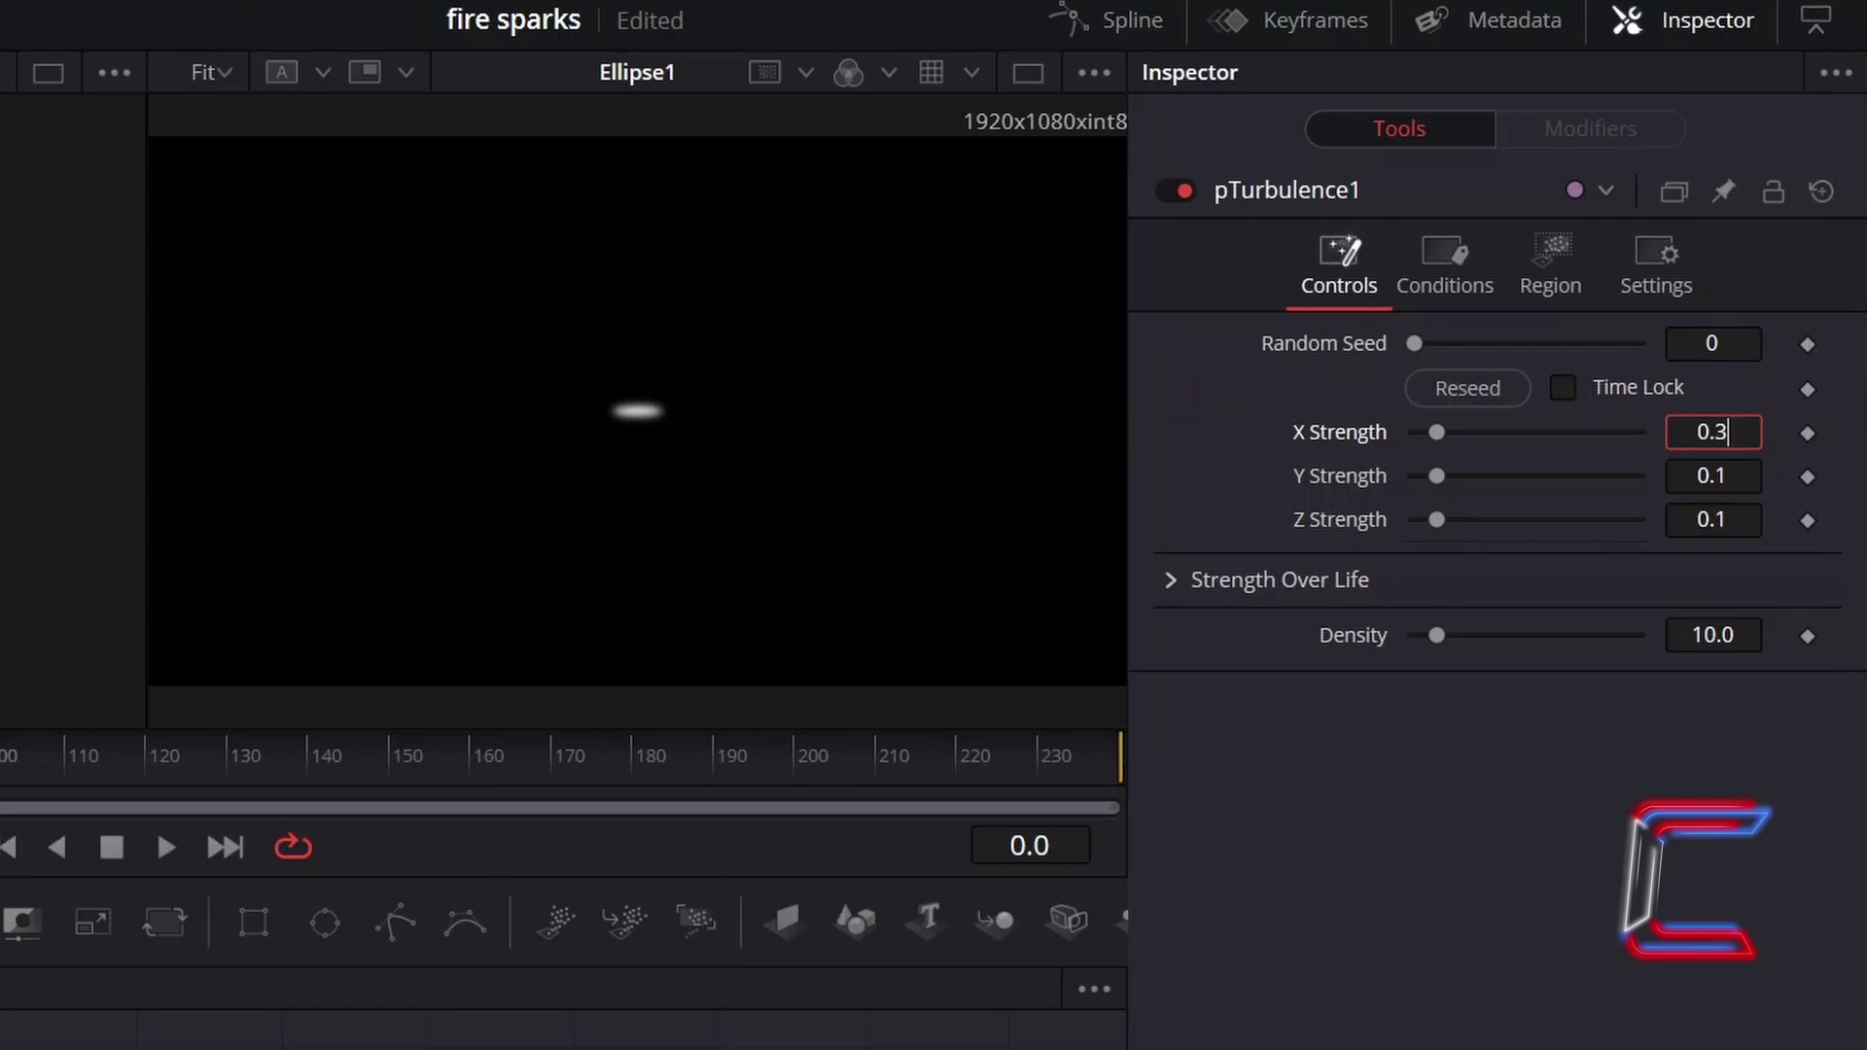
text(5)
key(Tab)
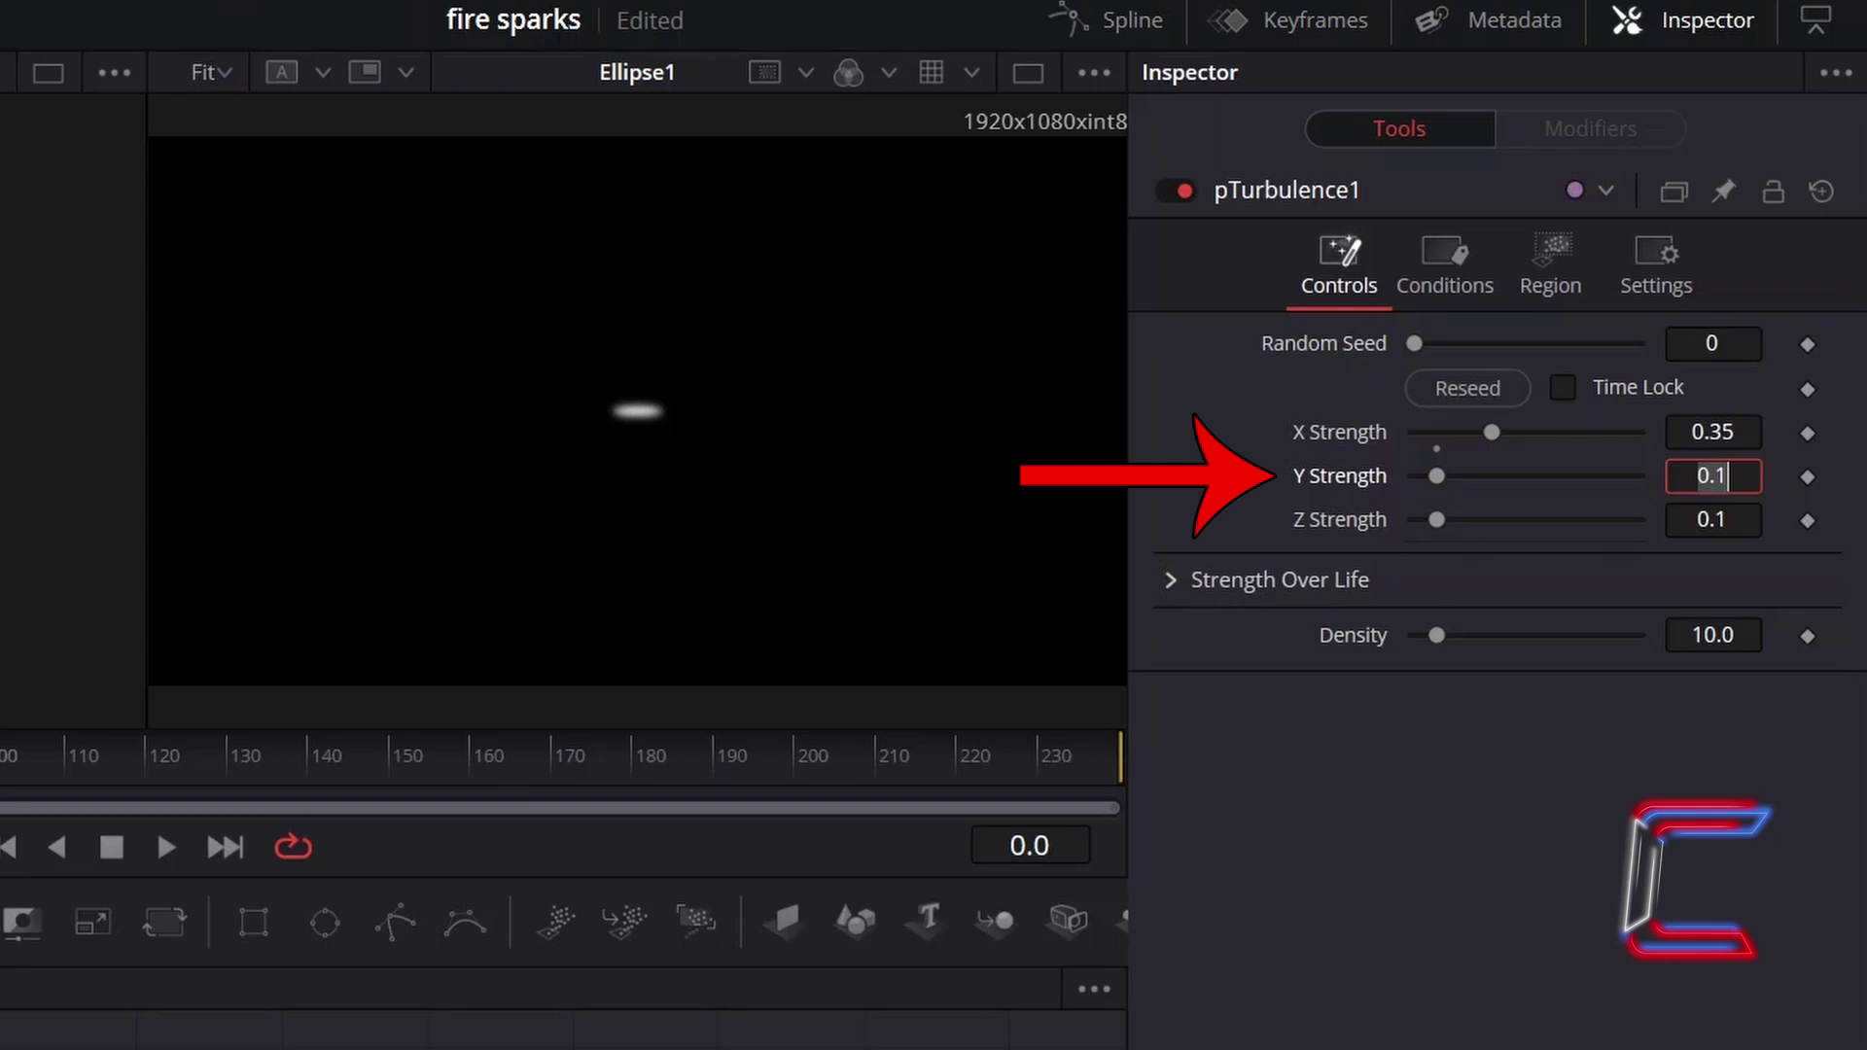
text(1)
key(Tab)
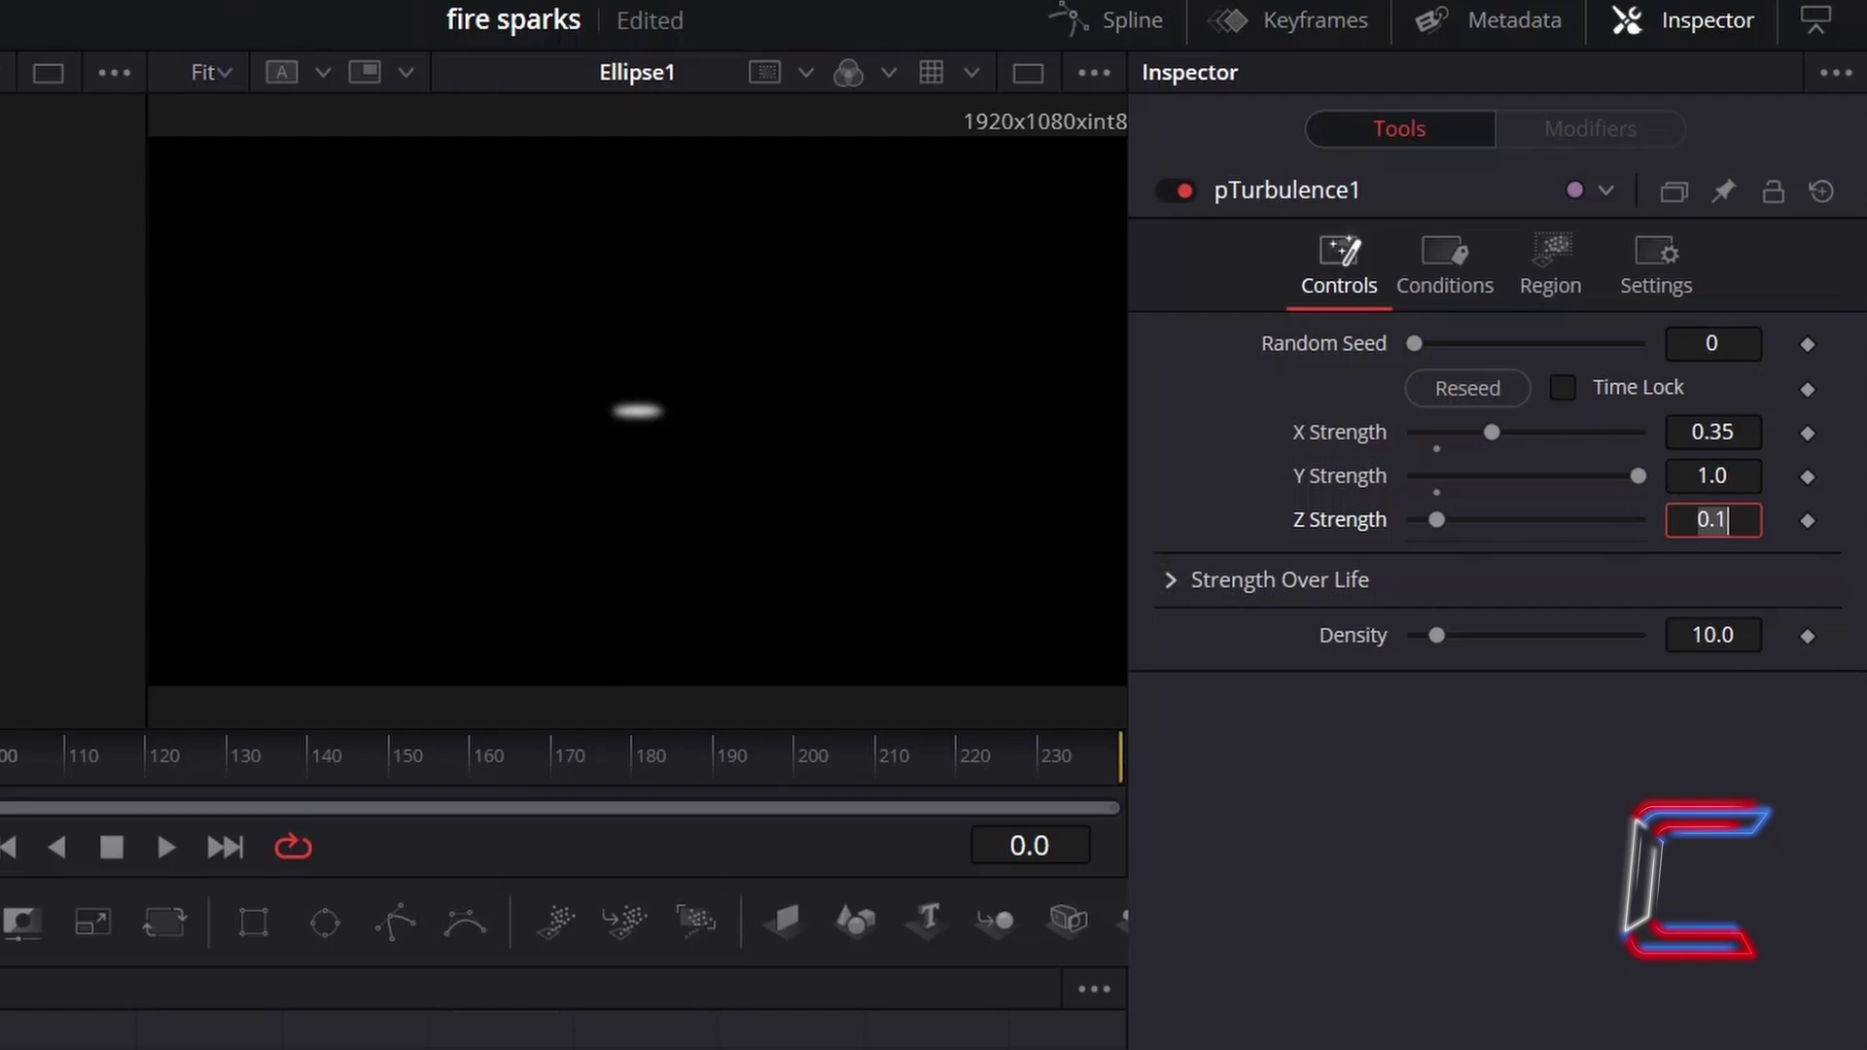
text(0.)
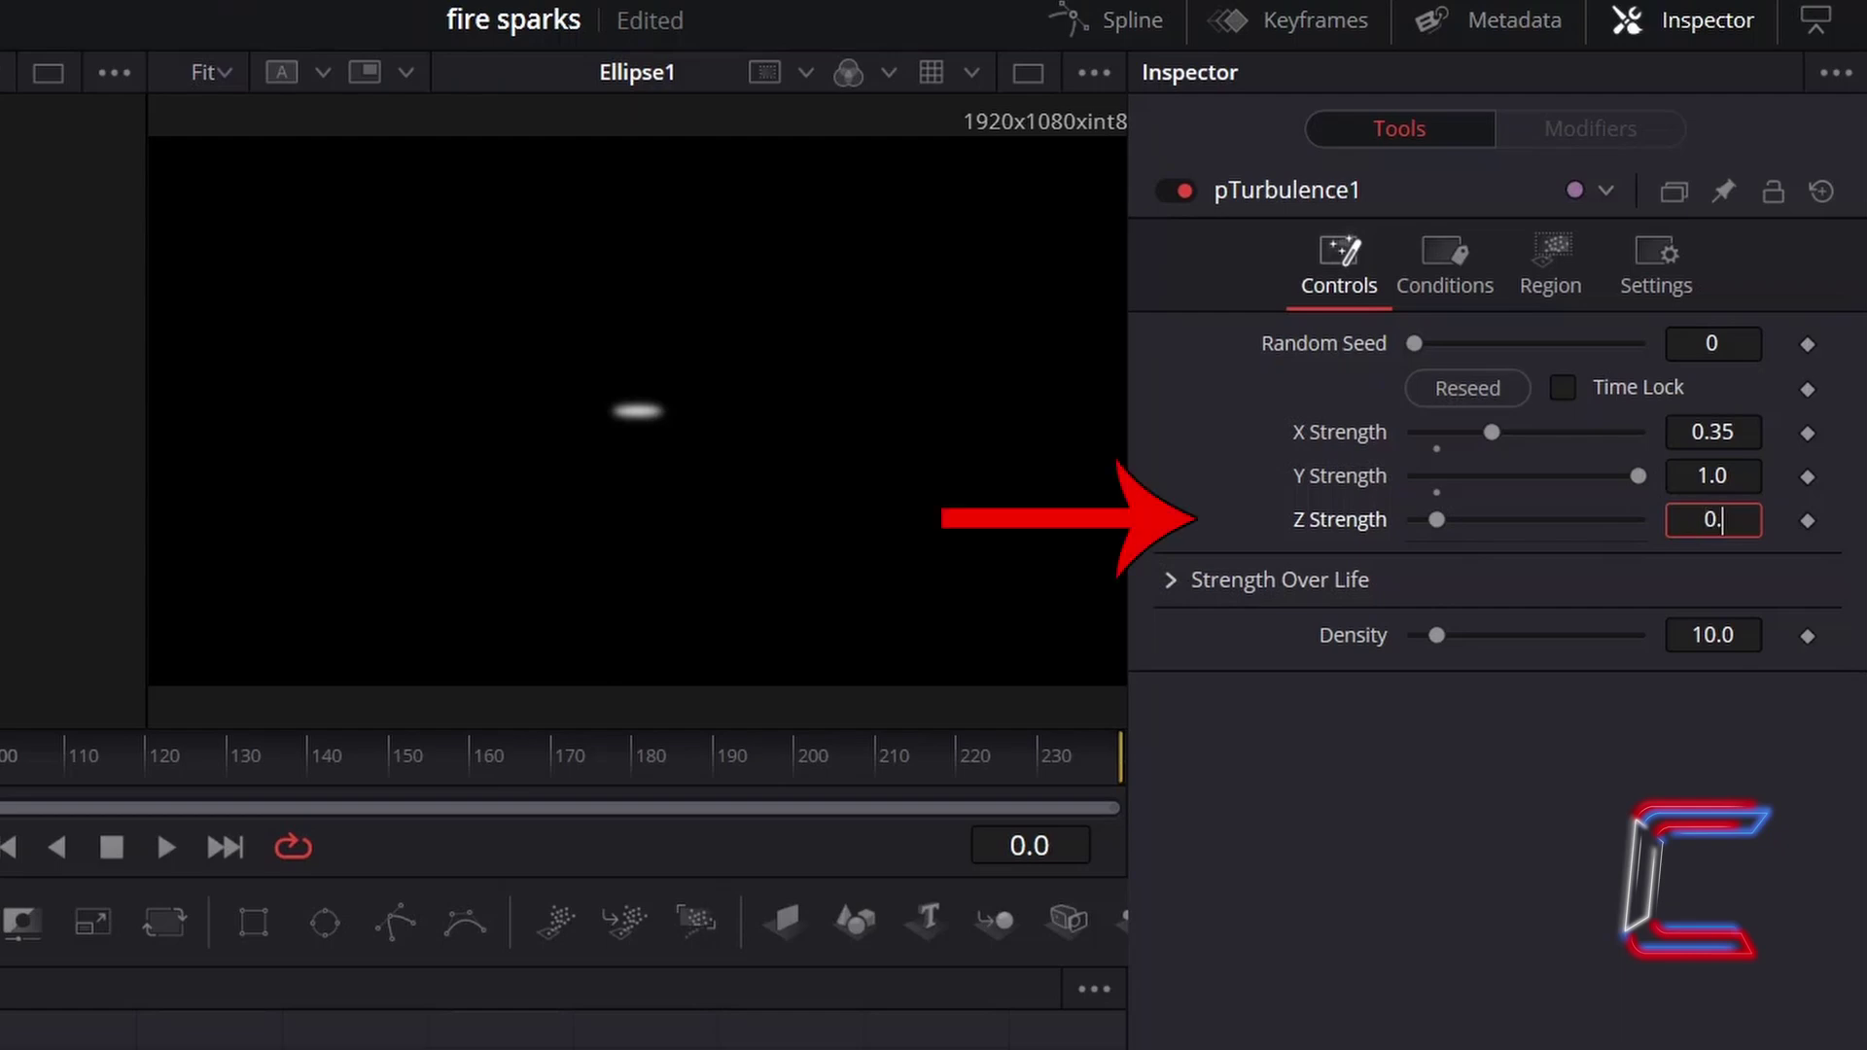
text(5)
key(Tab)
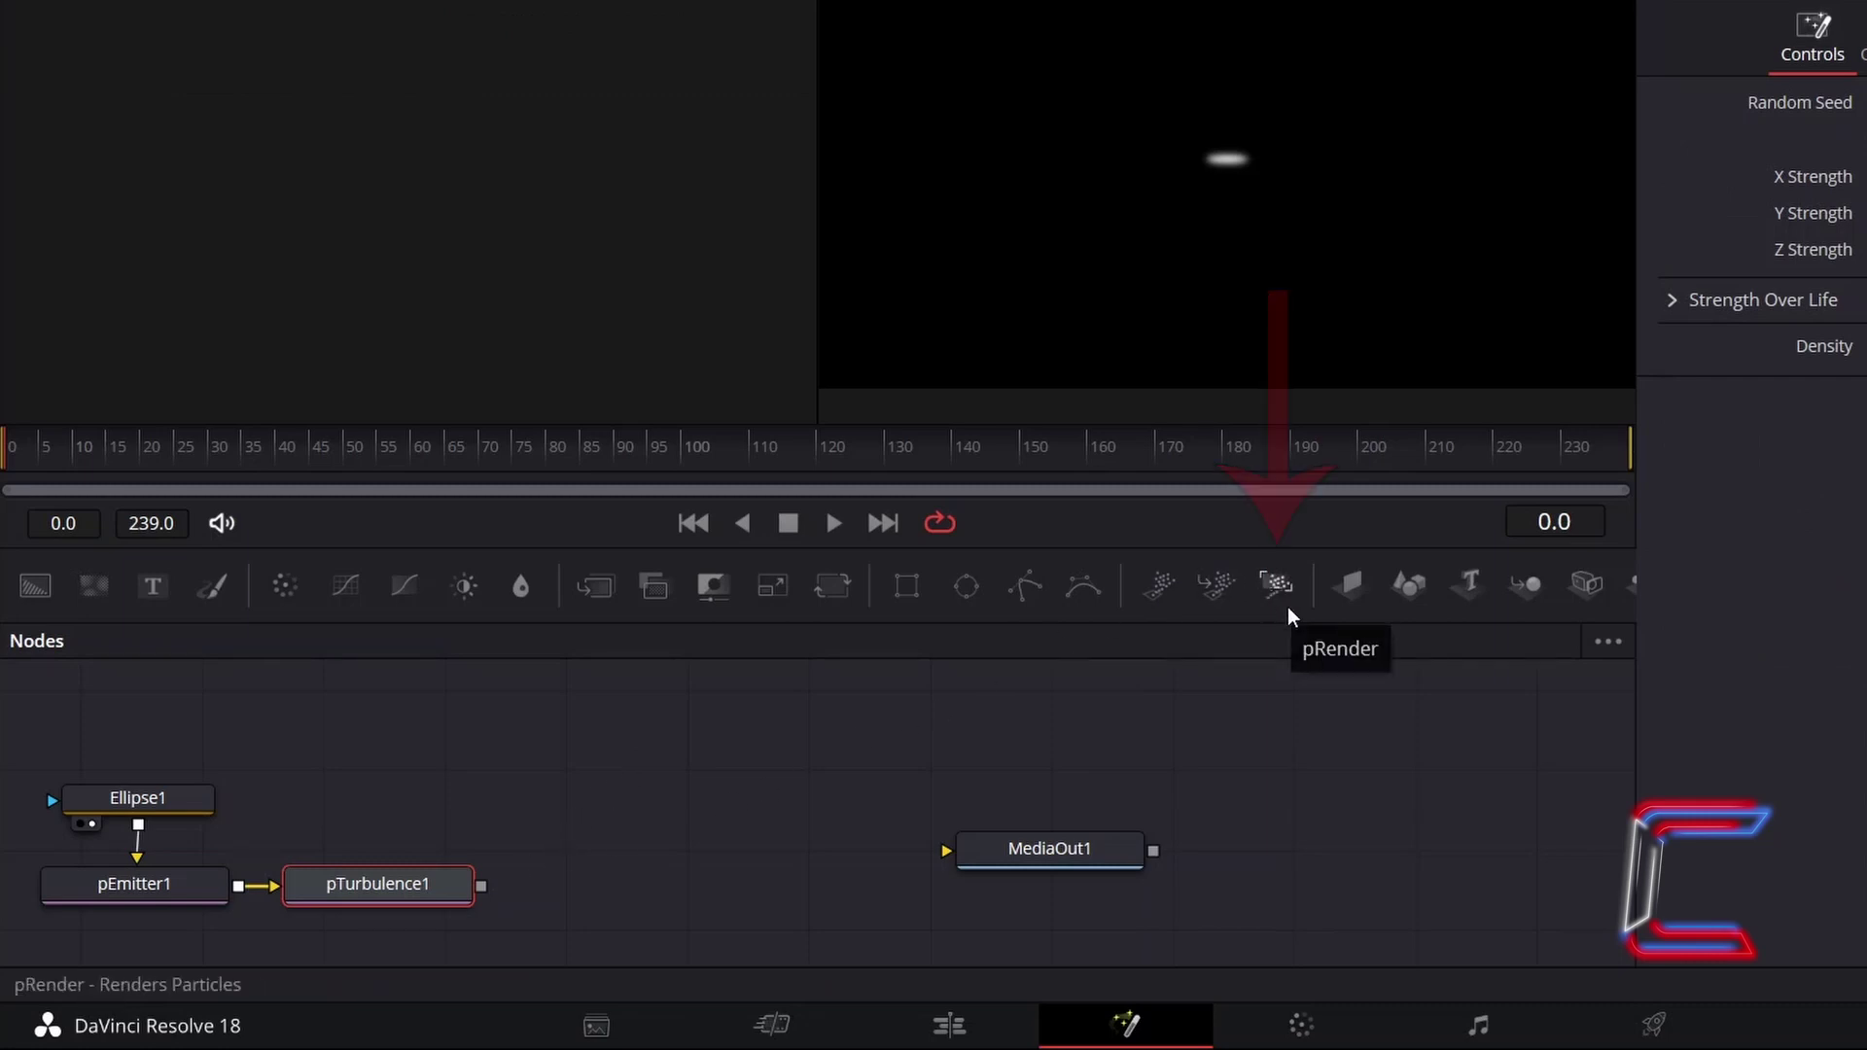
Add a pRender node after pTurbulence1 and move it above in the graph.
click(1276, 584)
drag(580, 869, 341, 787)
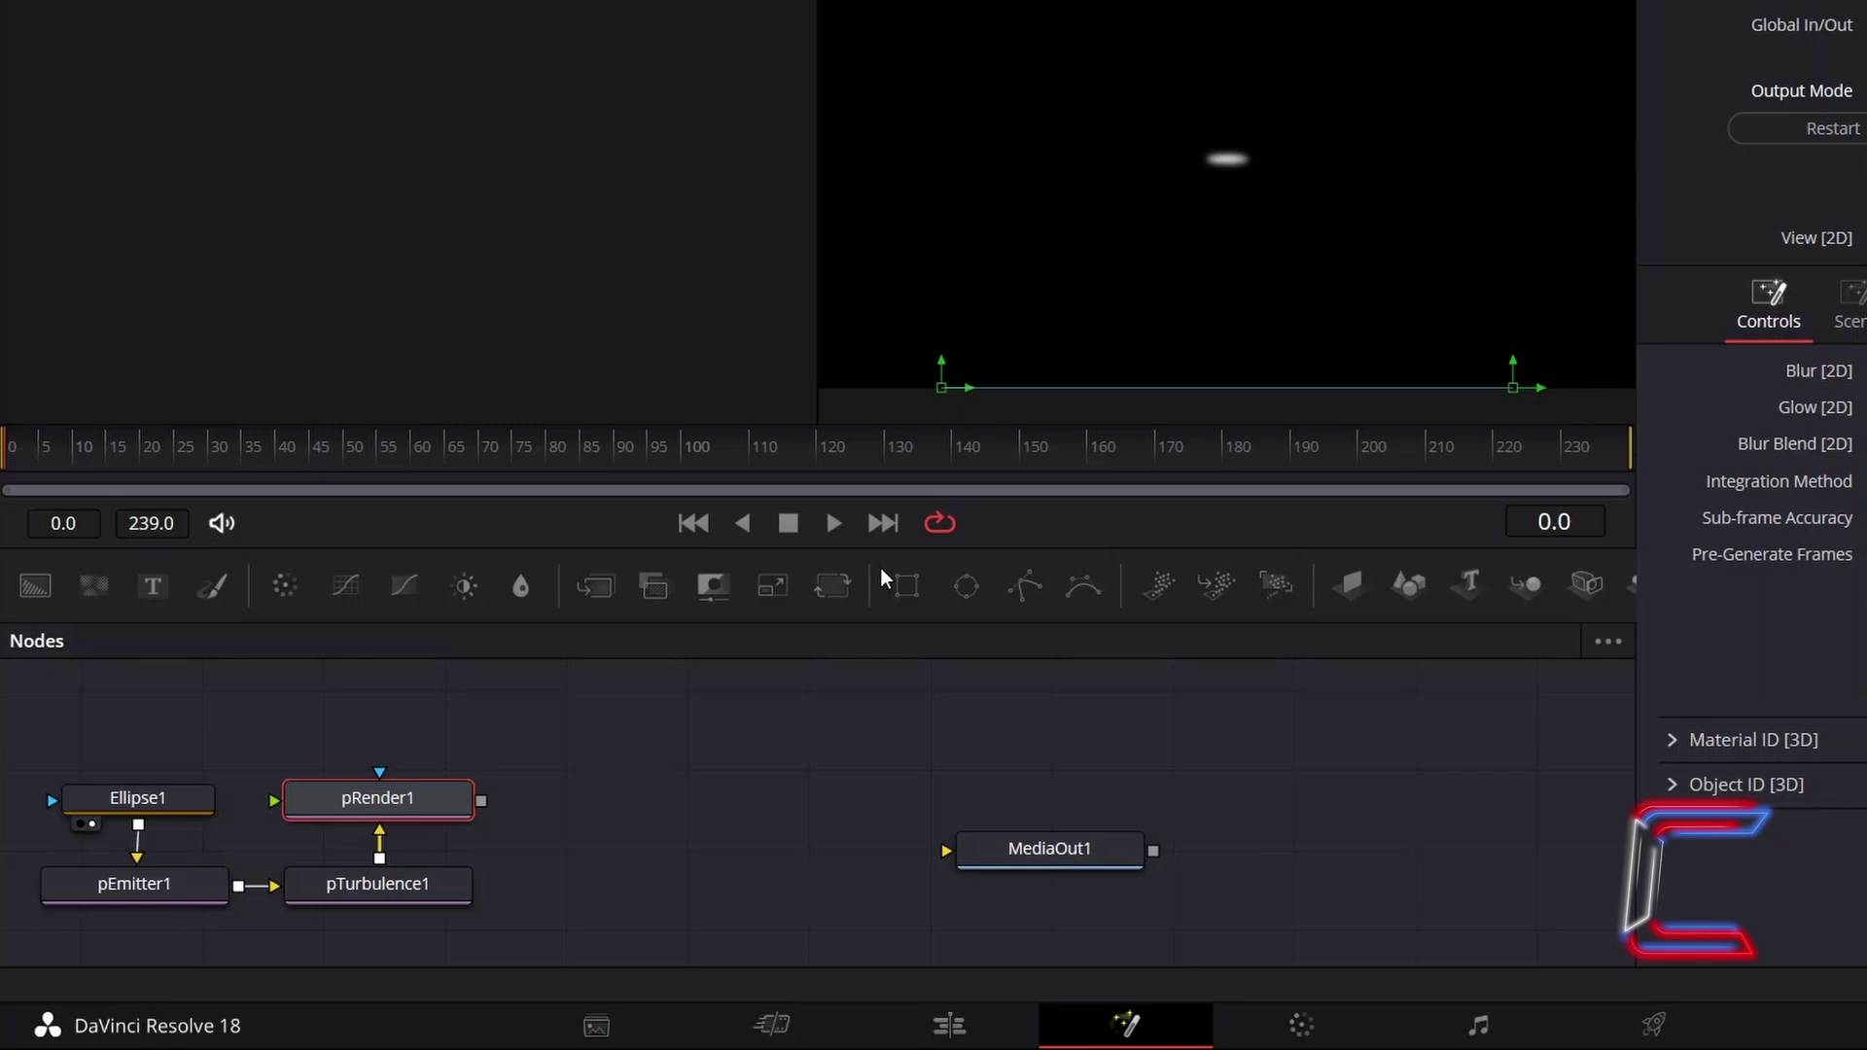
Add a Glow node after pRender1 and save the project.
key(shift+space)
text(Glow)
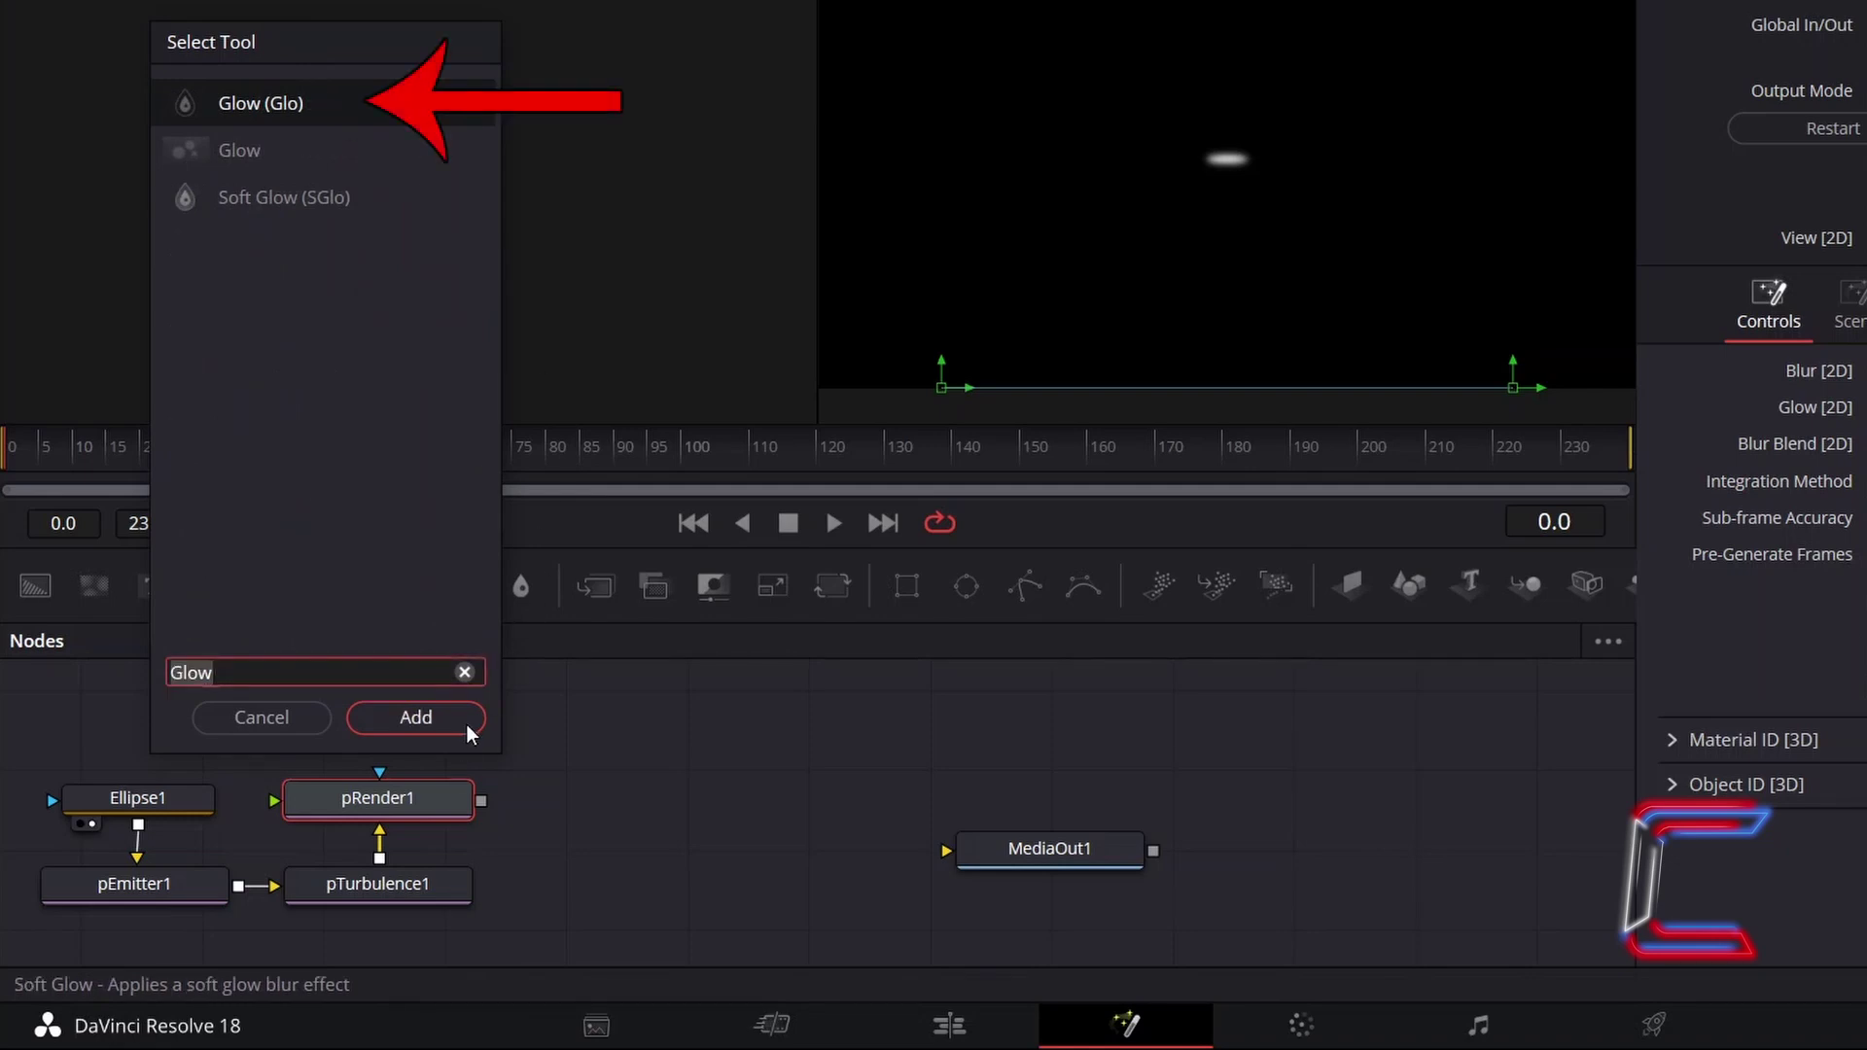
click(477, 718)
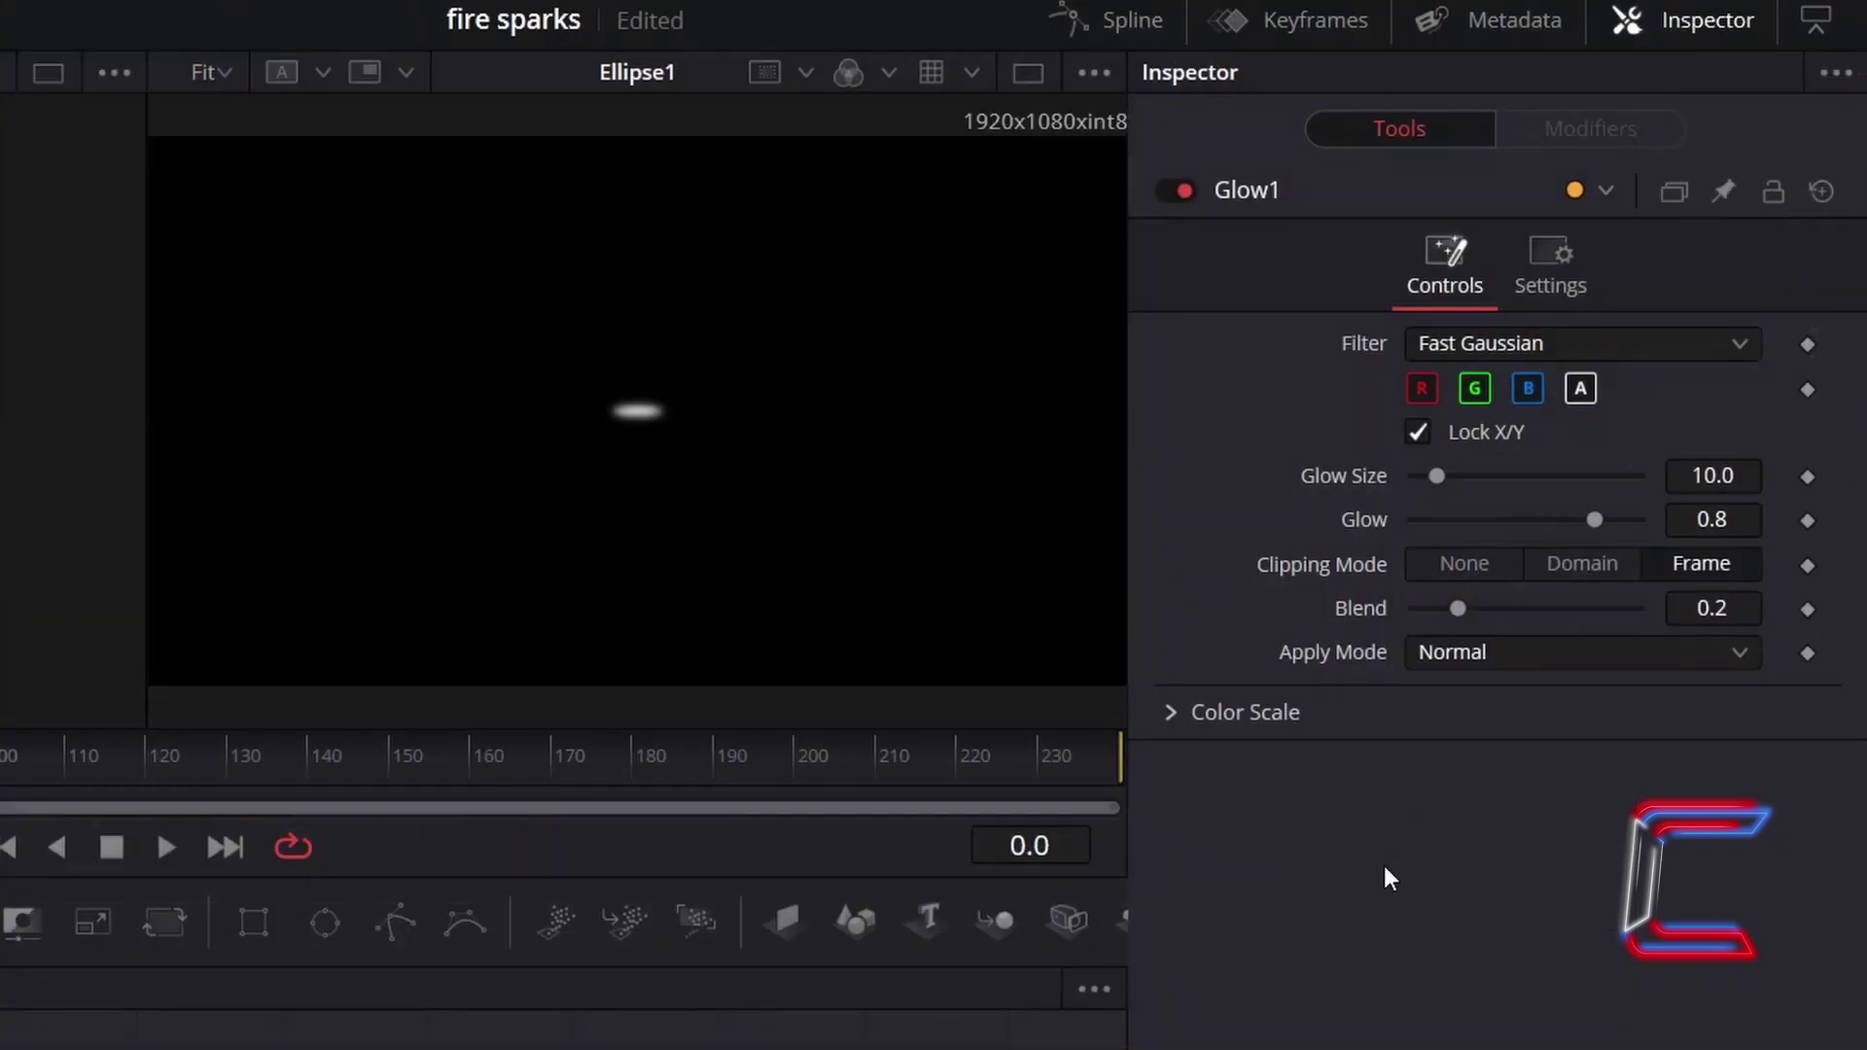
key(ctrl+s)
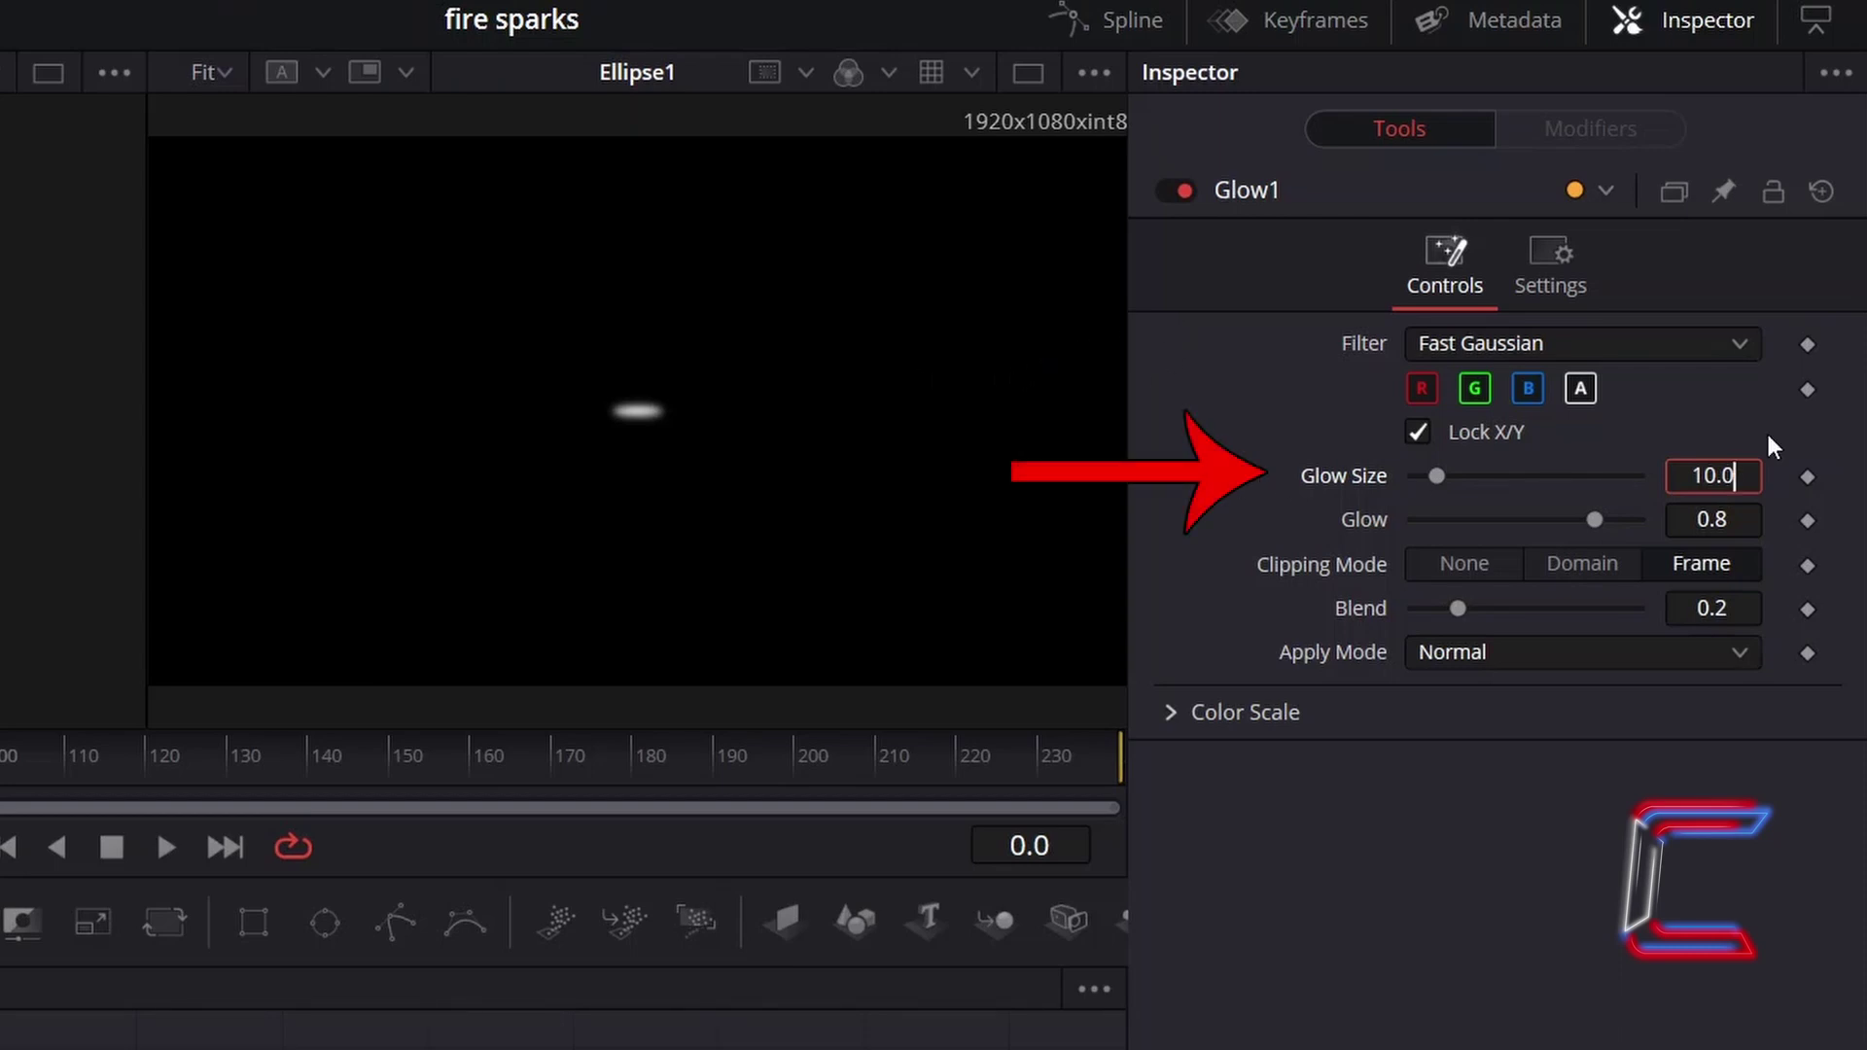
Set Glow1's Glow Size to 0.7 and Glow to 0.9.
key(BackSpace)
key(BackSpace)
key(BackSpace)
key(BackSpace)
text(0.7)
key(Tab)
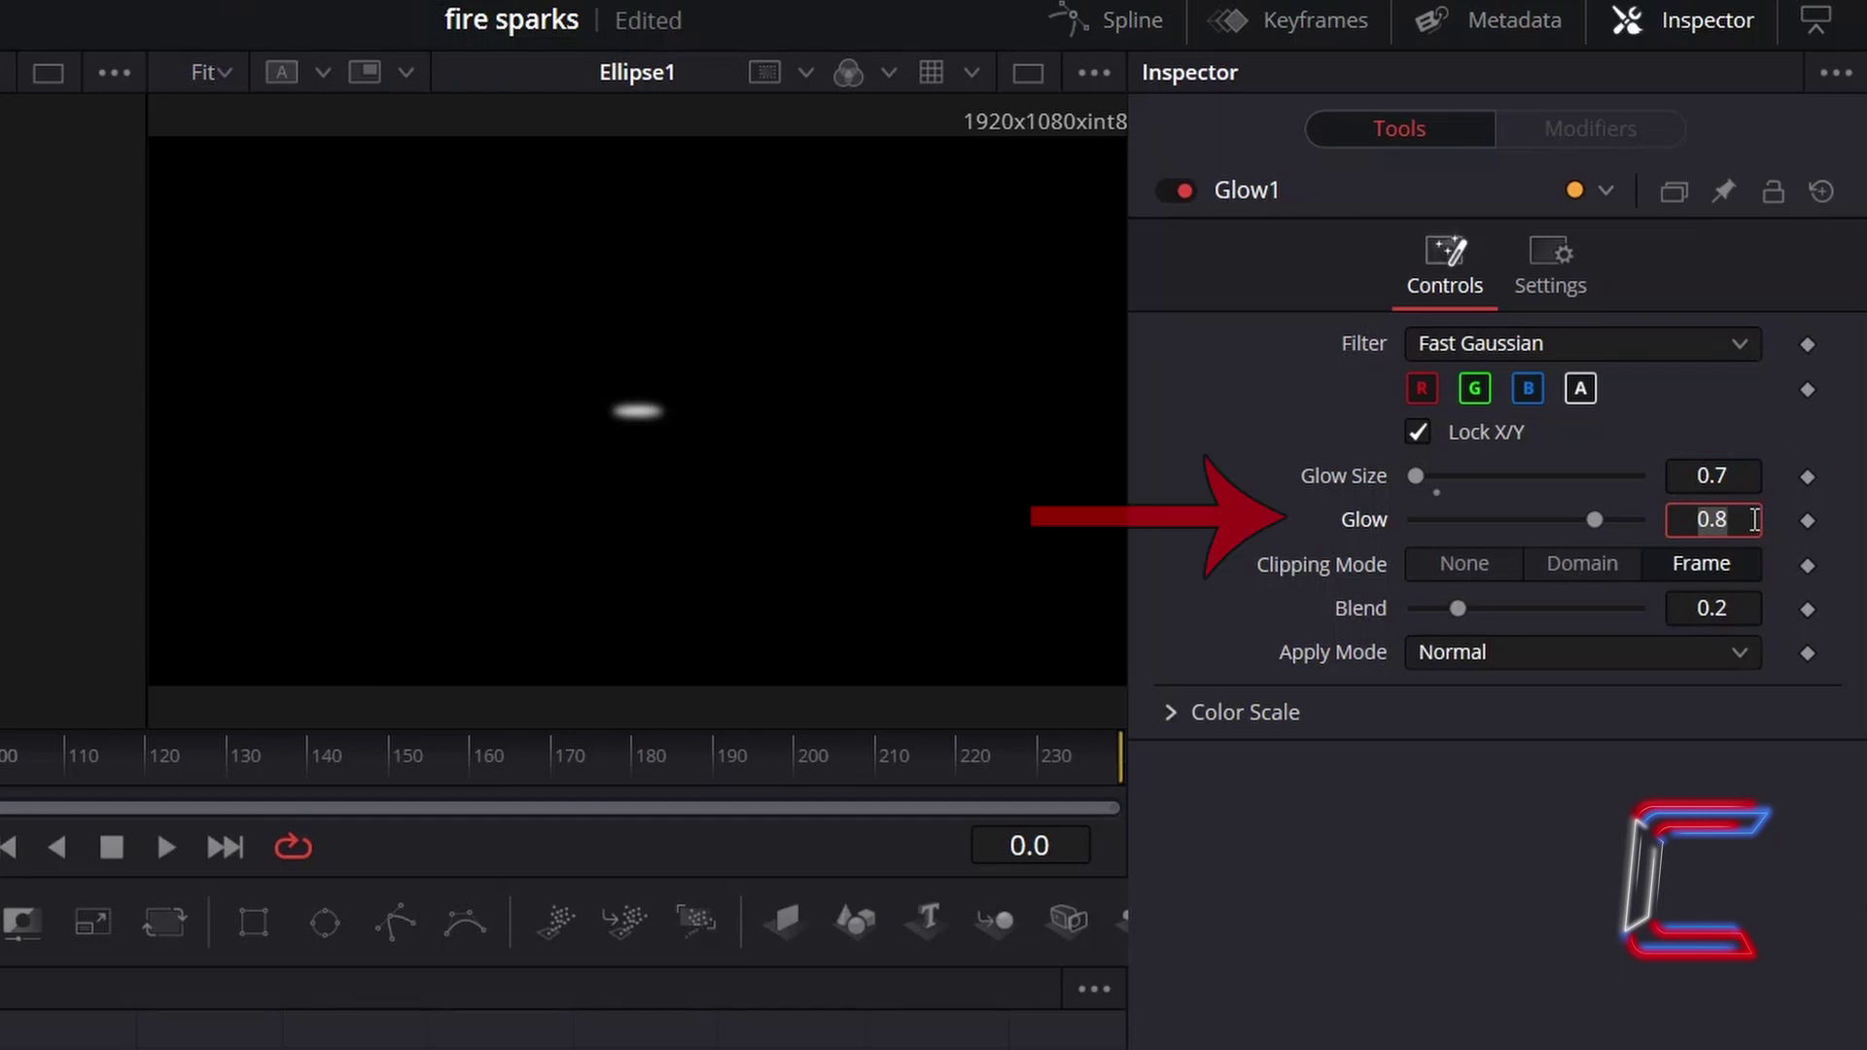
text(0.)
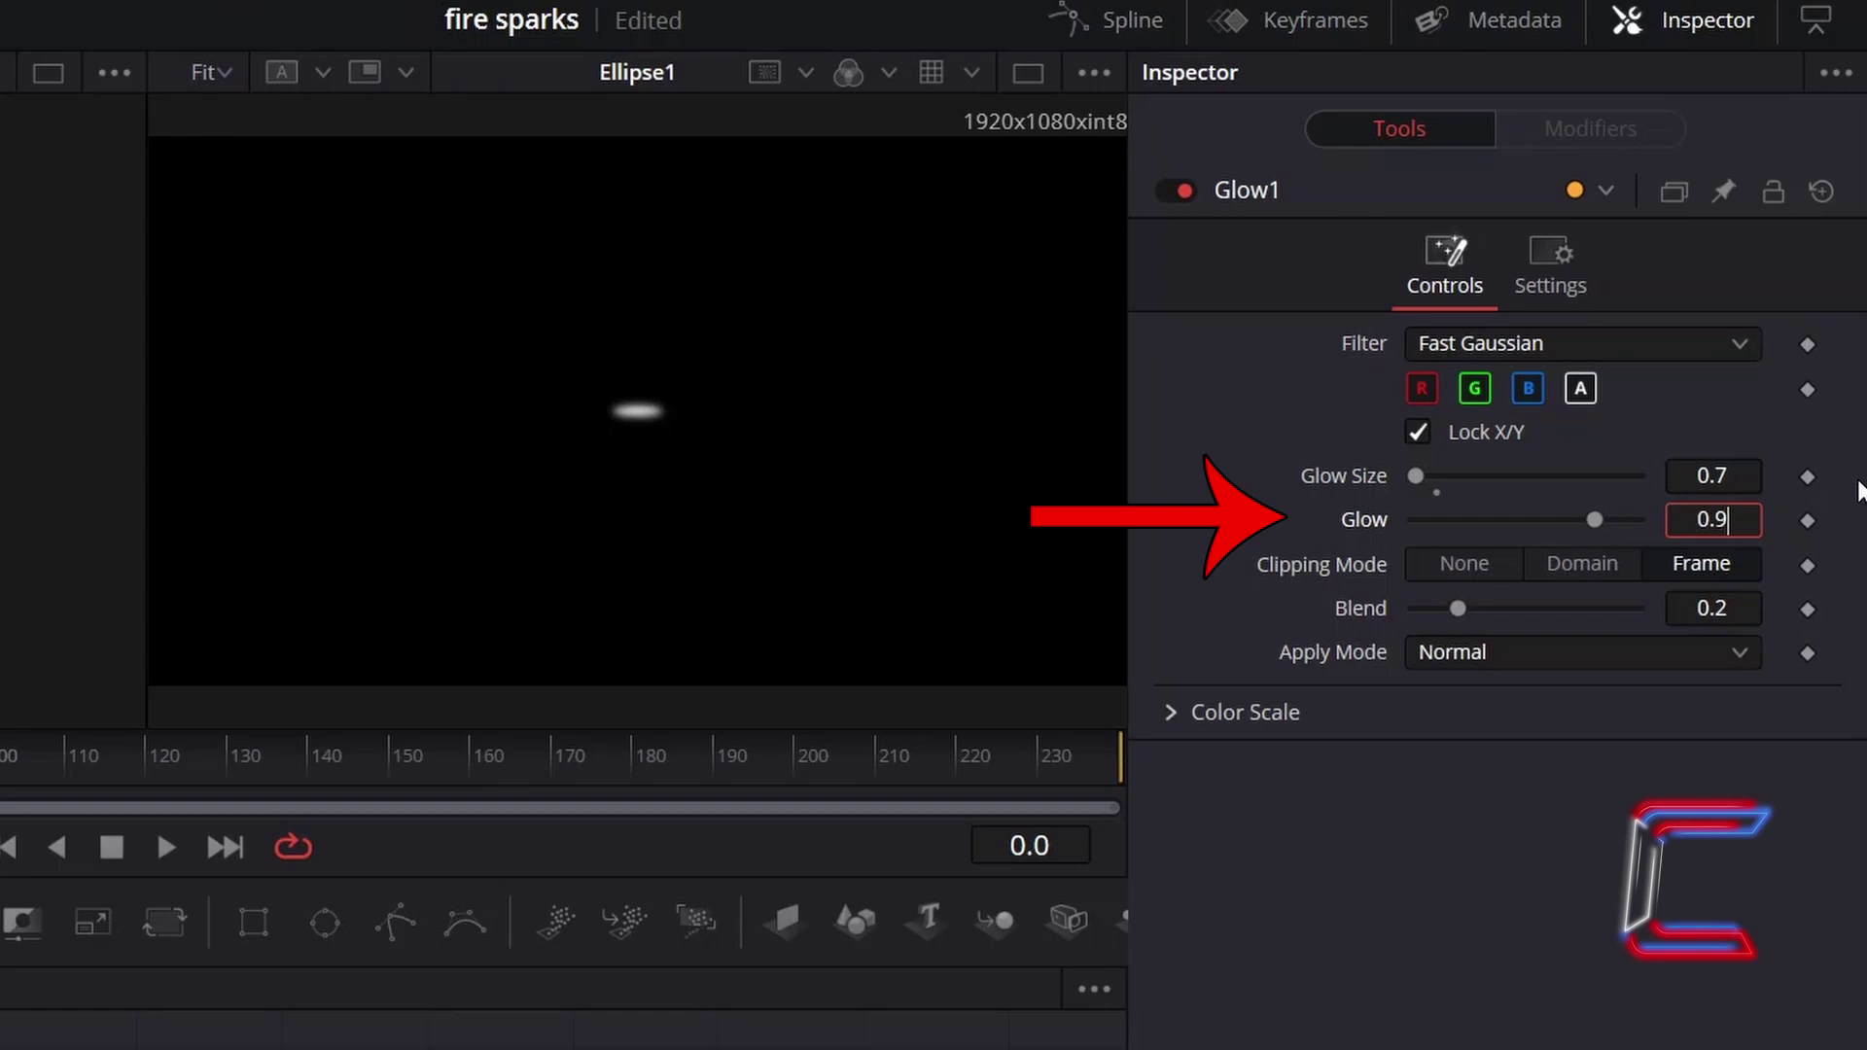
key(Tab)
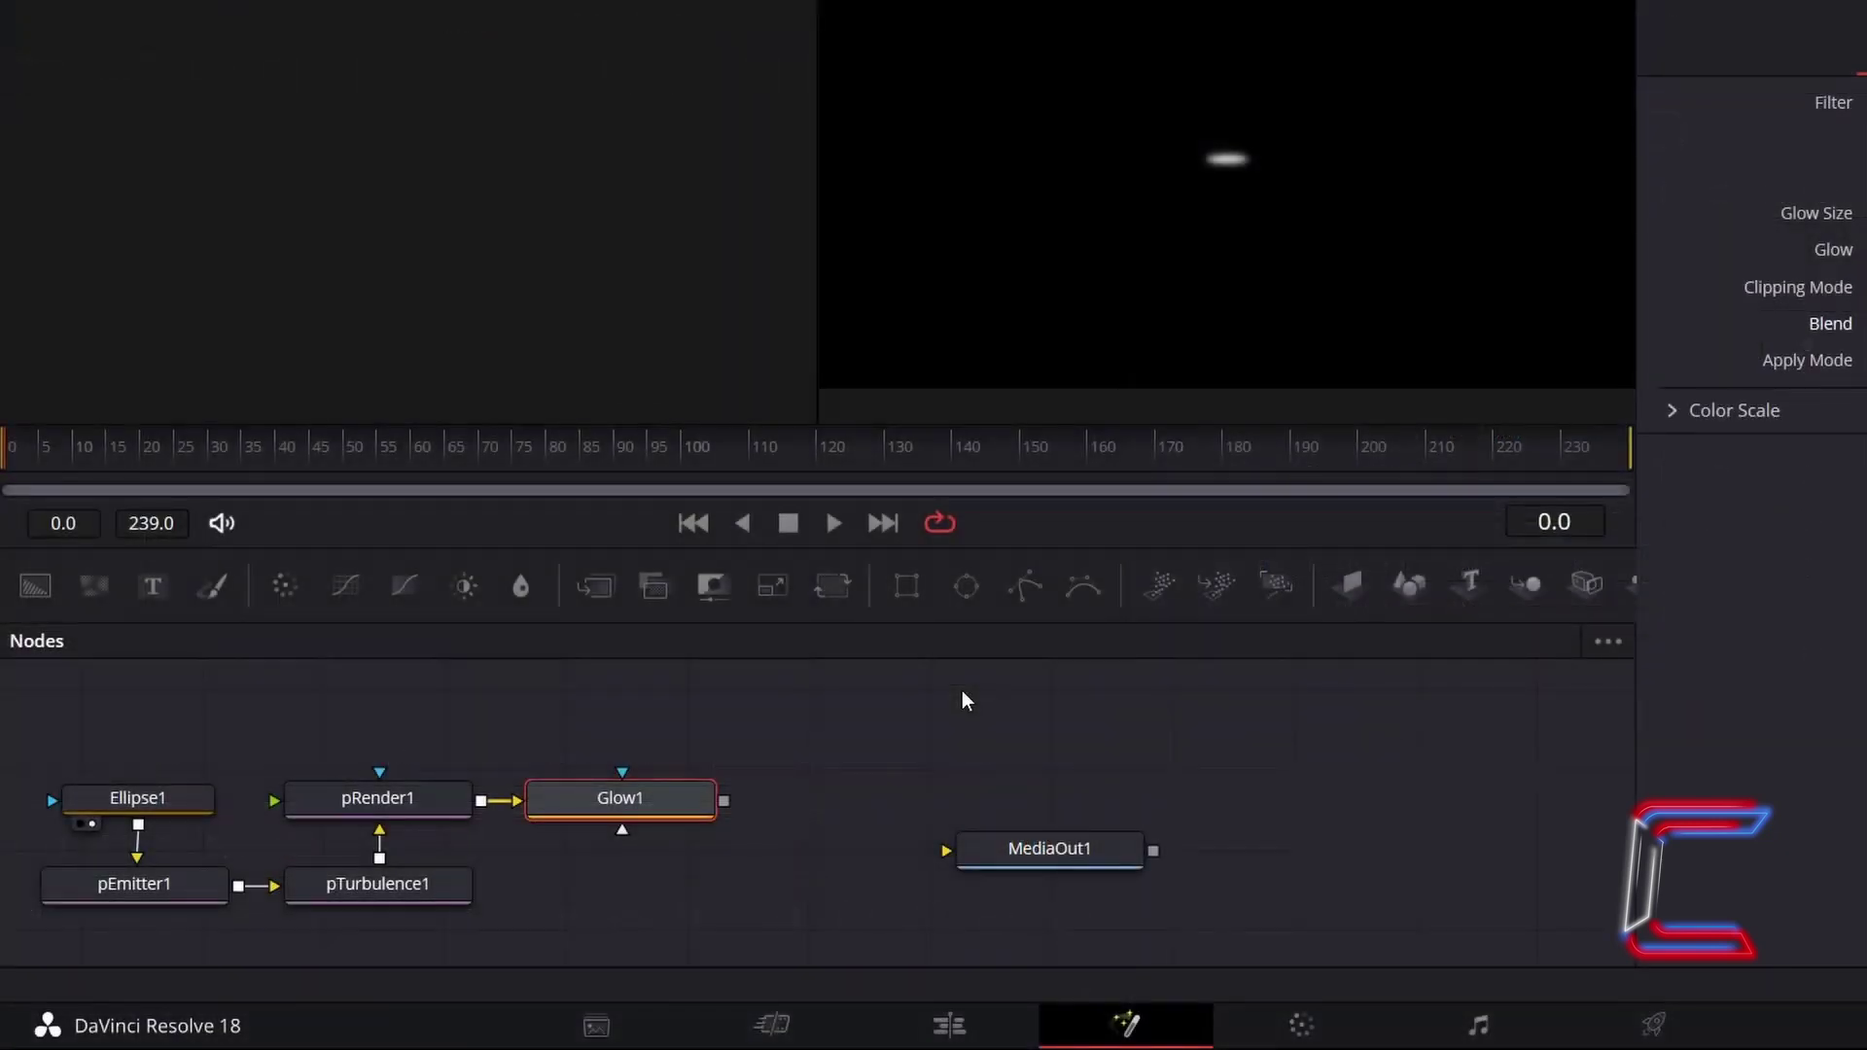
Add Merge1, connect Glow1 to its foreground and its output to MediaOut1.
click(905, 708)
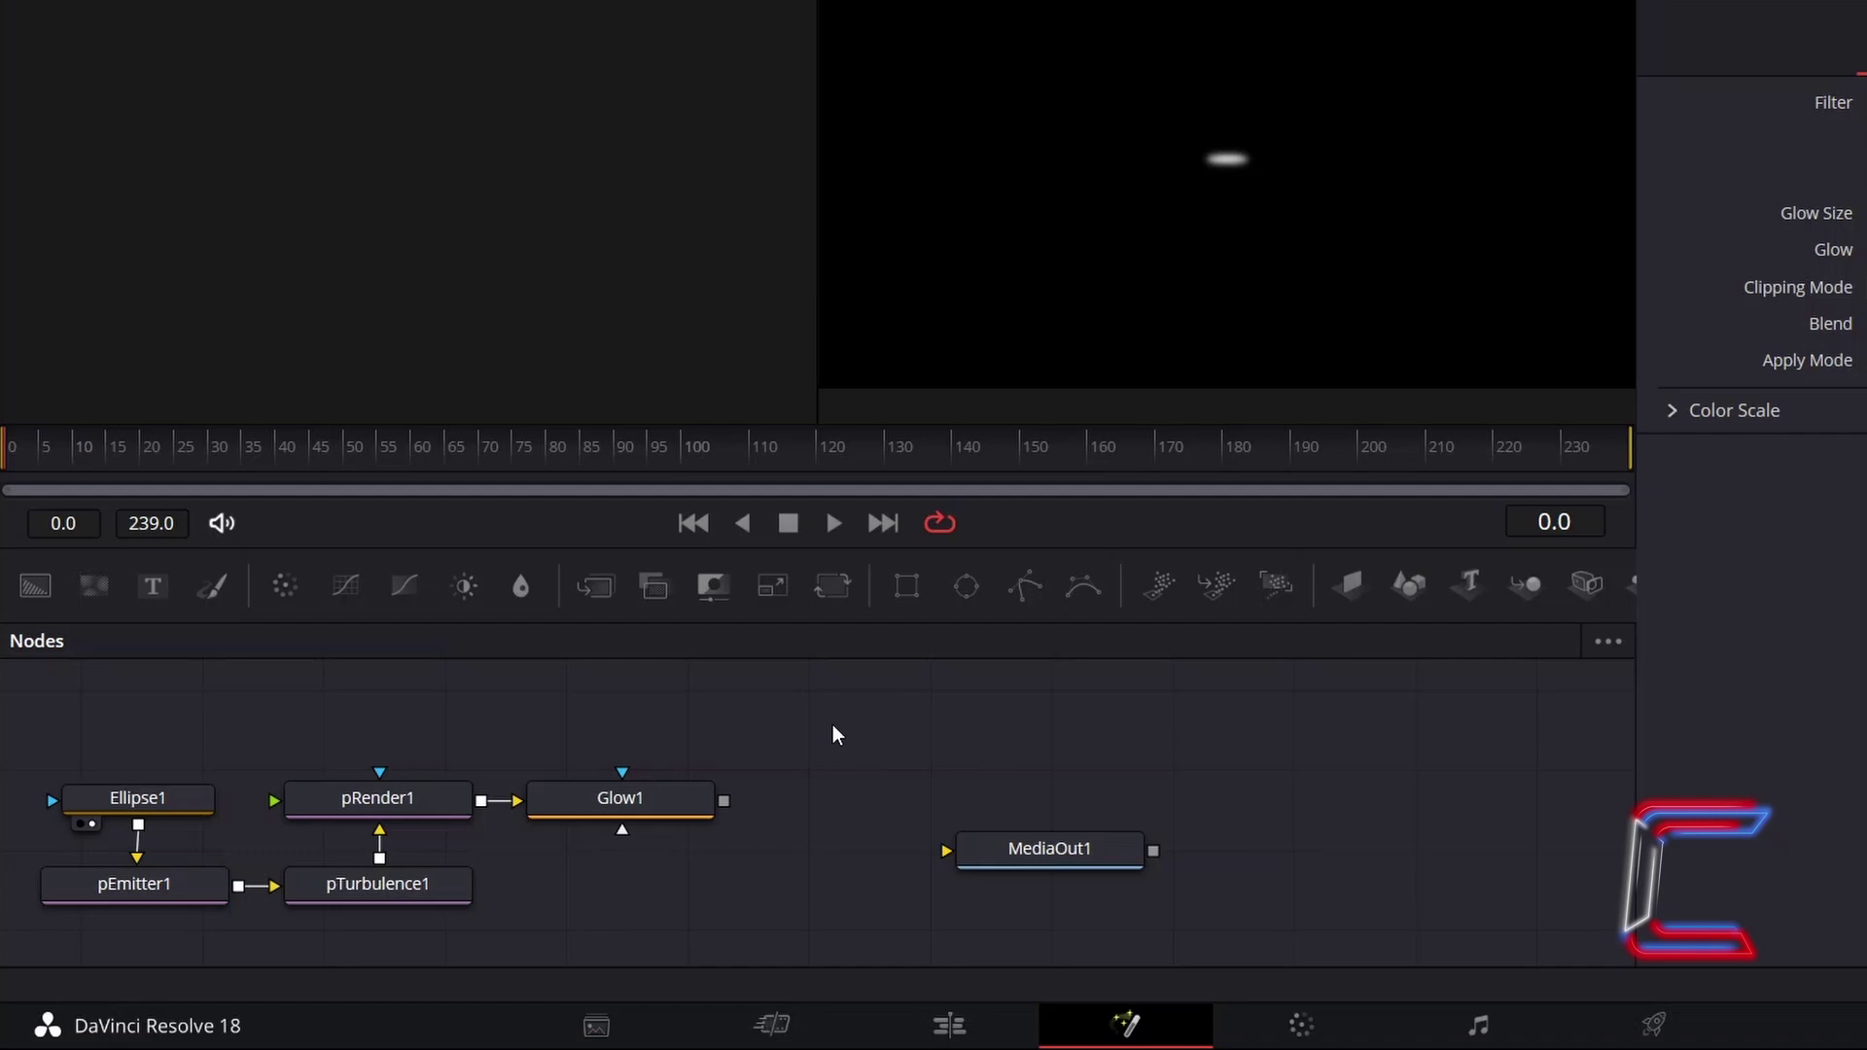
key(shift+space)
text(Merge)
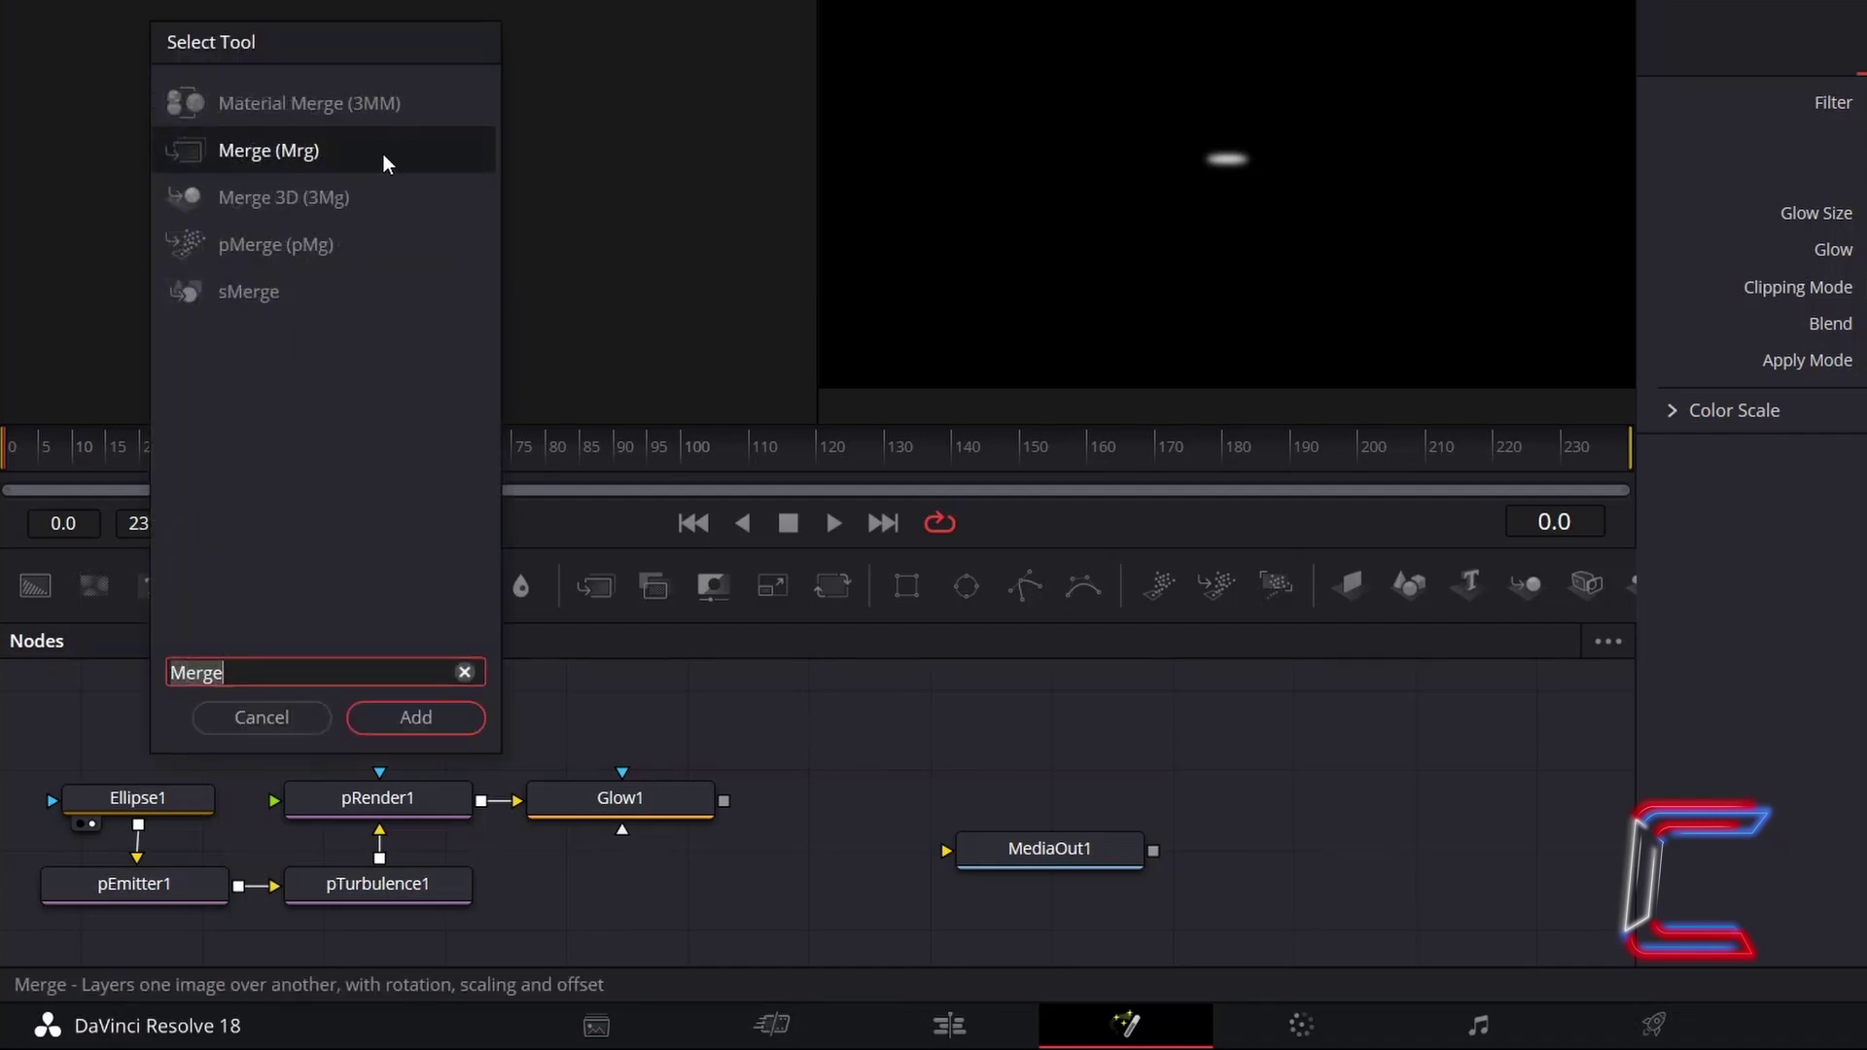
click(442, 710)
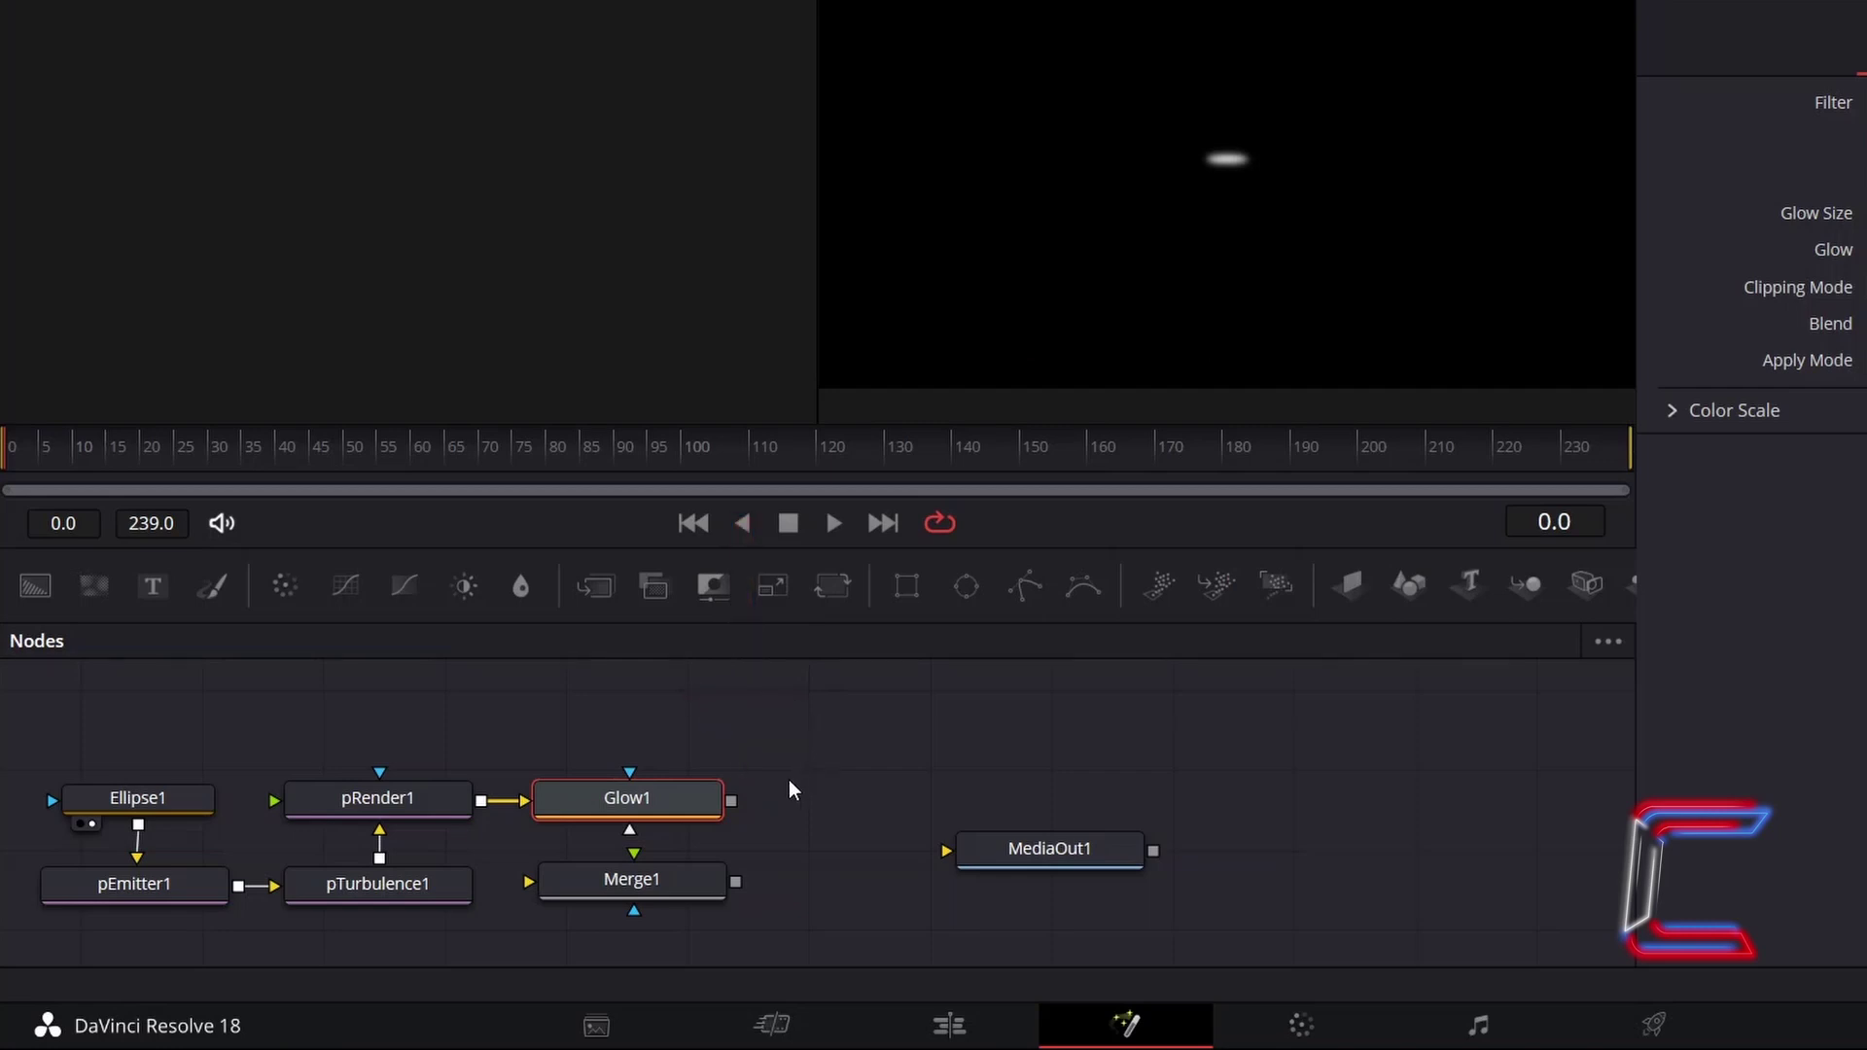
drag(732, 800, 639, 856)
drag(735, 882, 950, 860)
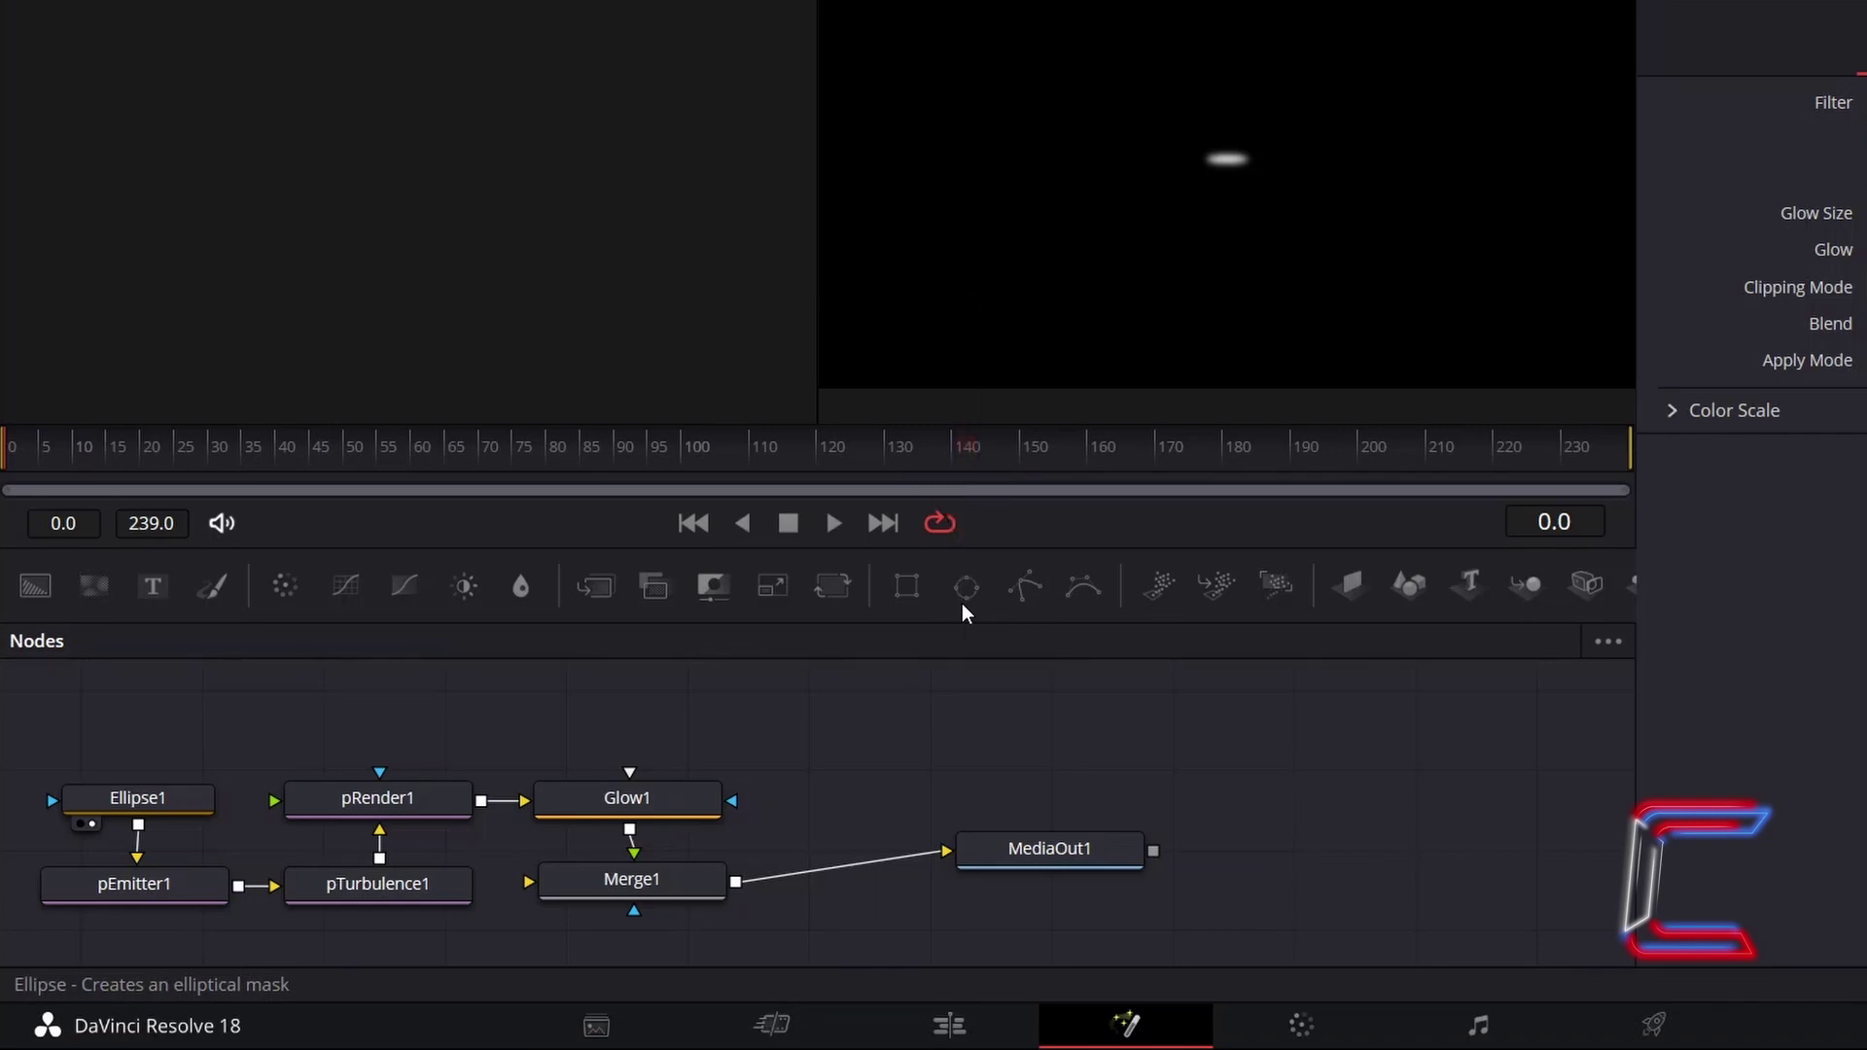
Add Ellipse2 above Glow1 in the graph and show it in the viewer.
click(964, 606)
drag(865, 720, 640, 724)
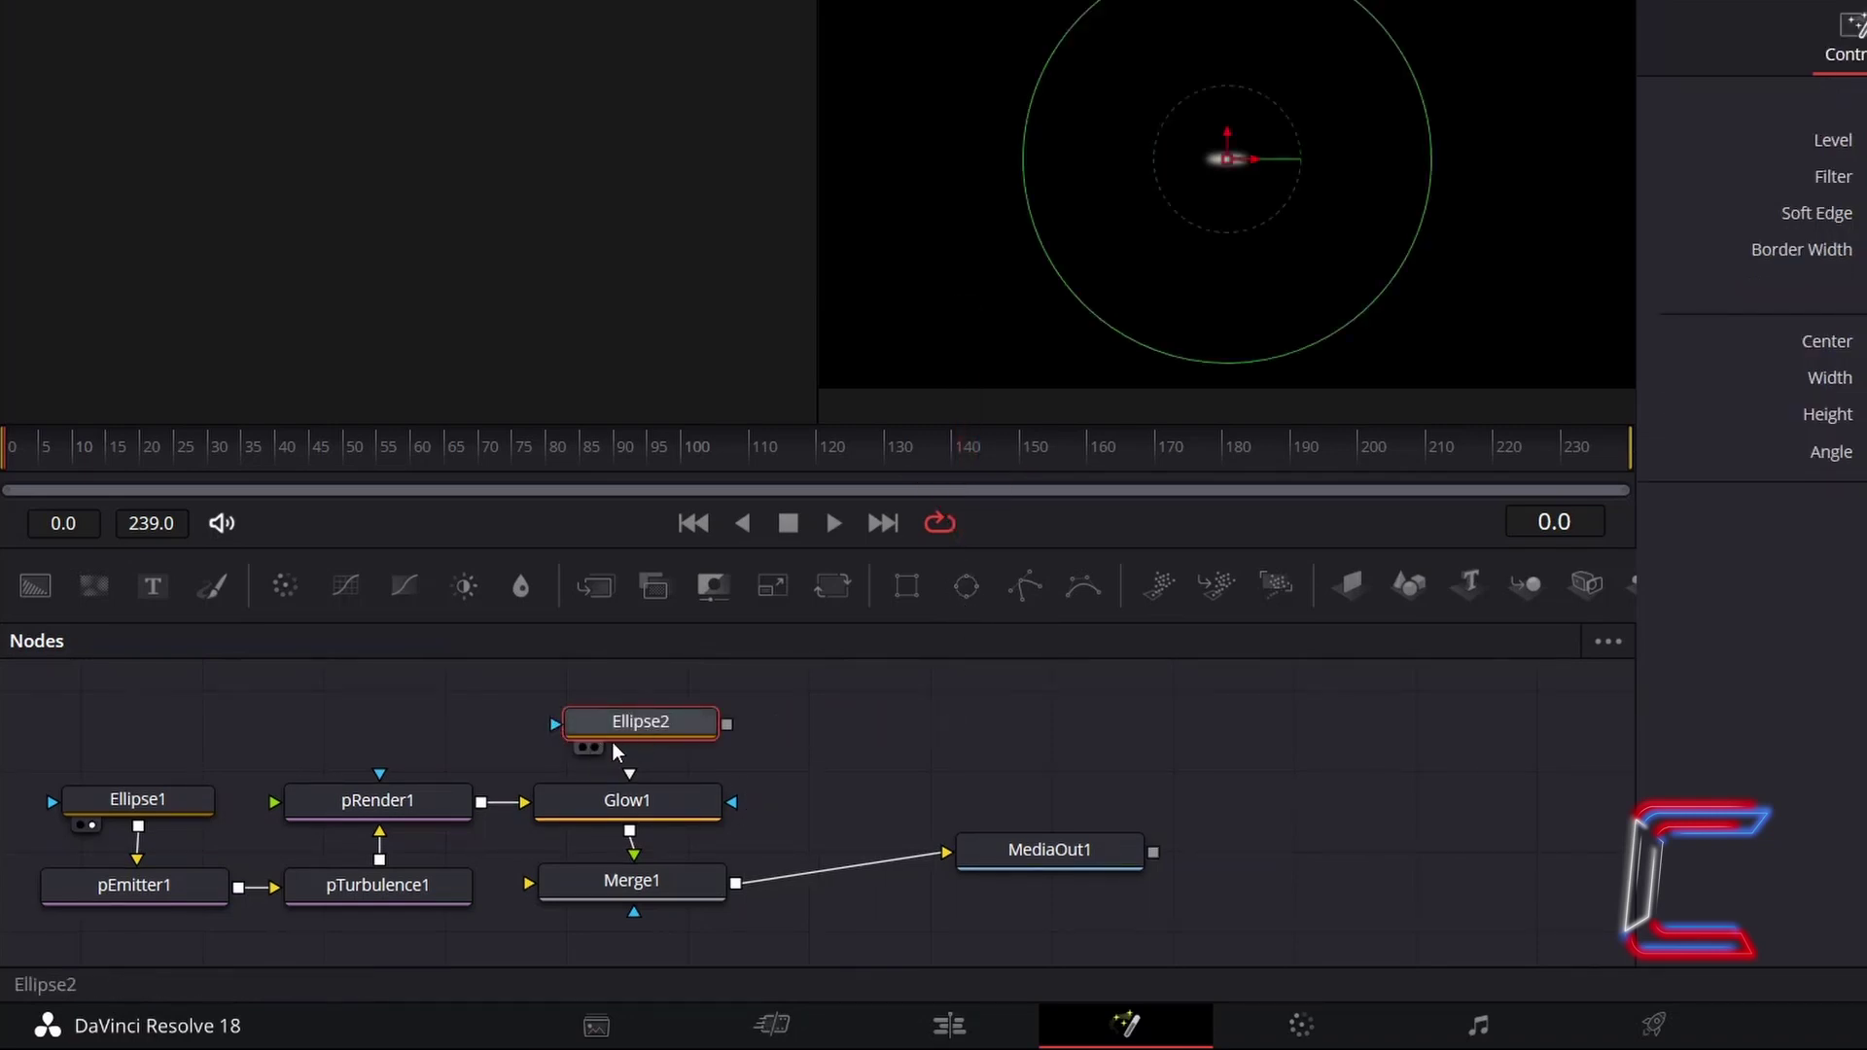
click(590, 749)
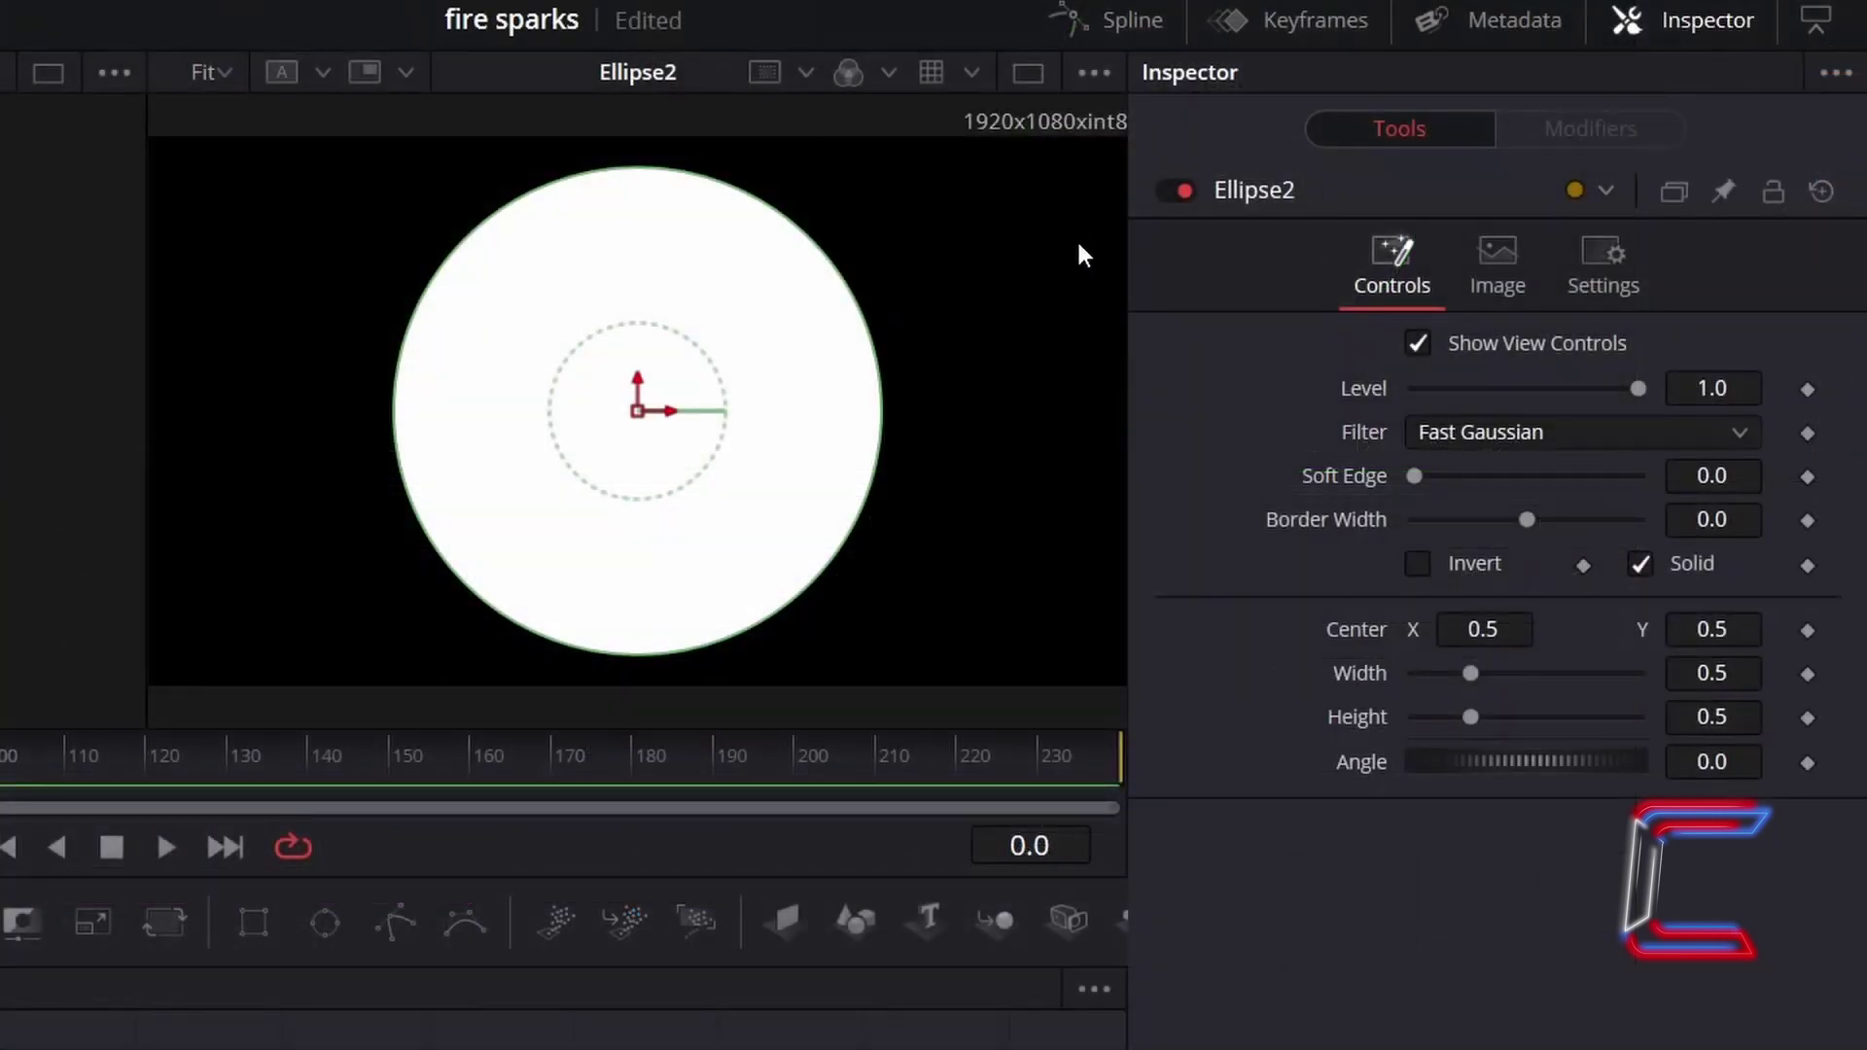
Set Ellipse2's Level 0.012, Soft Edge 0.3, and Width and Height 0.55.
click(1741, 389)
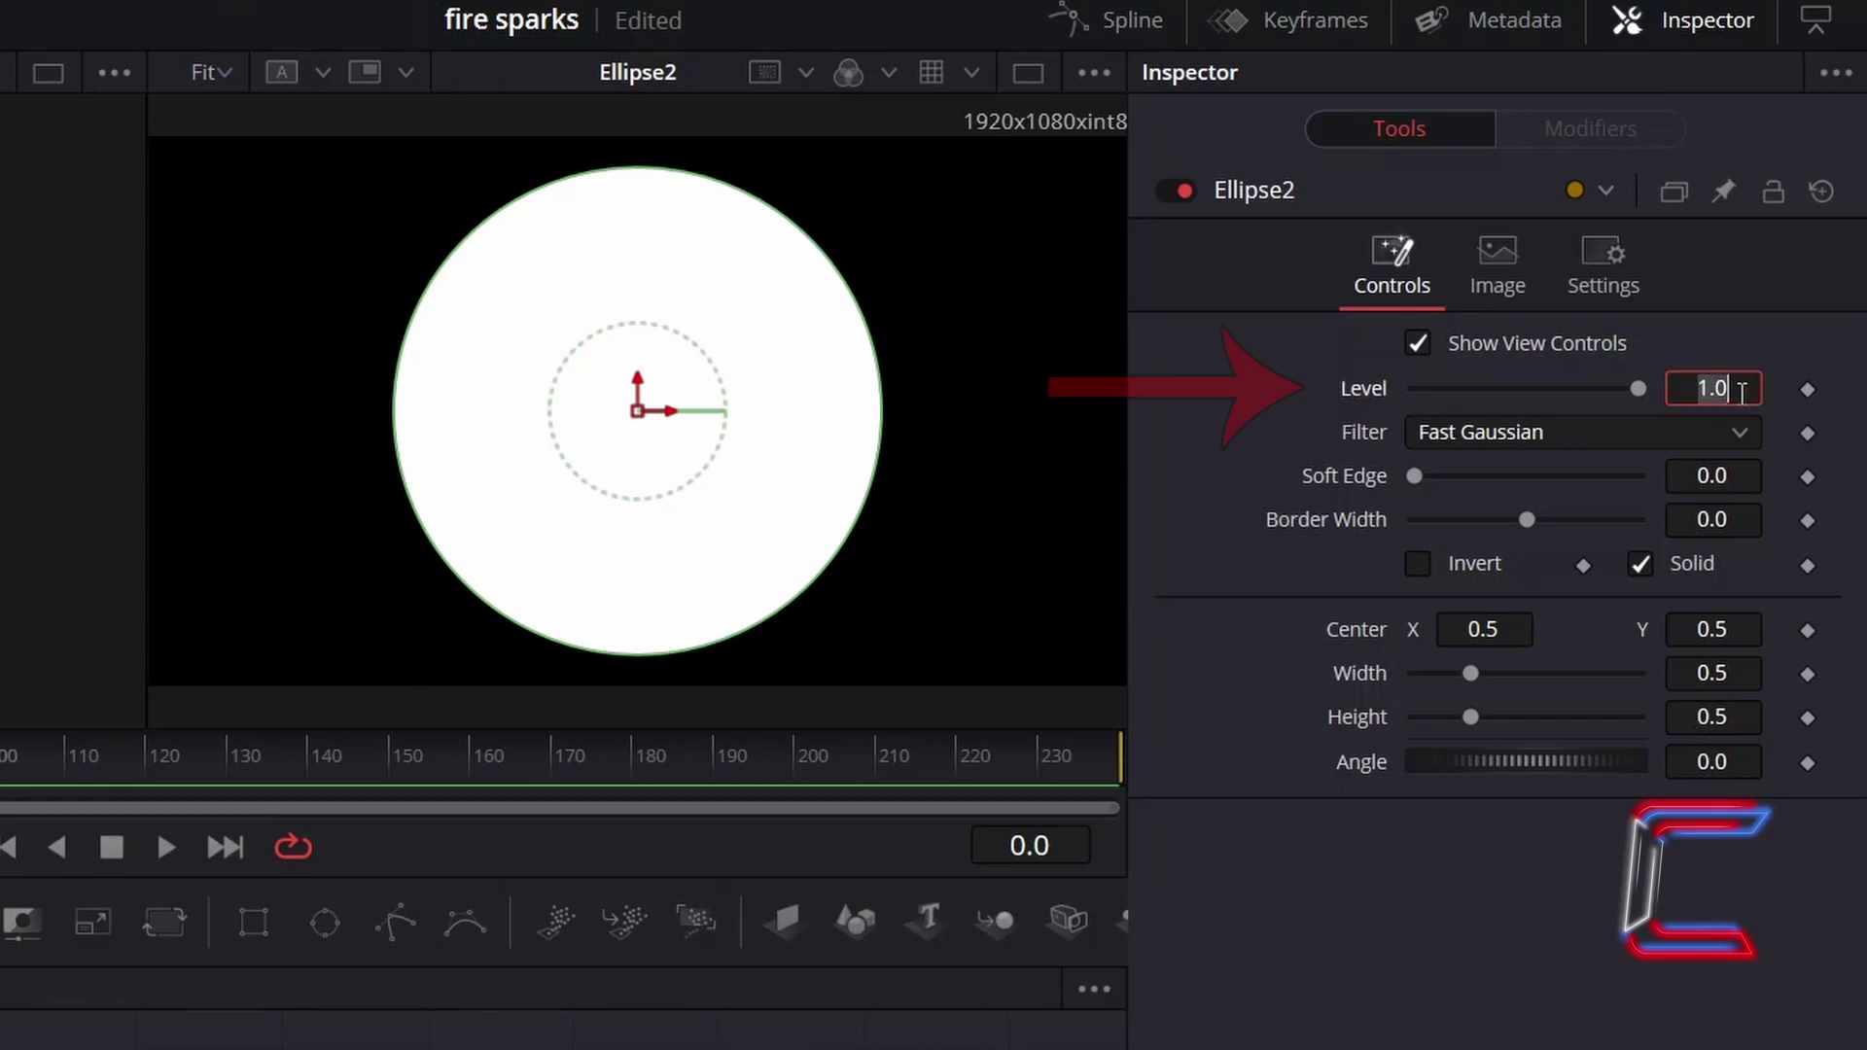
text(0.012)
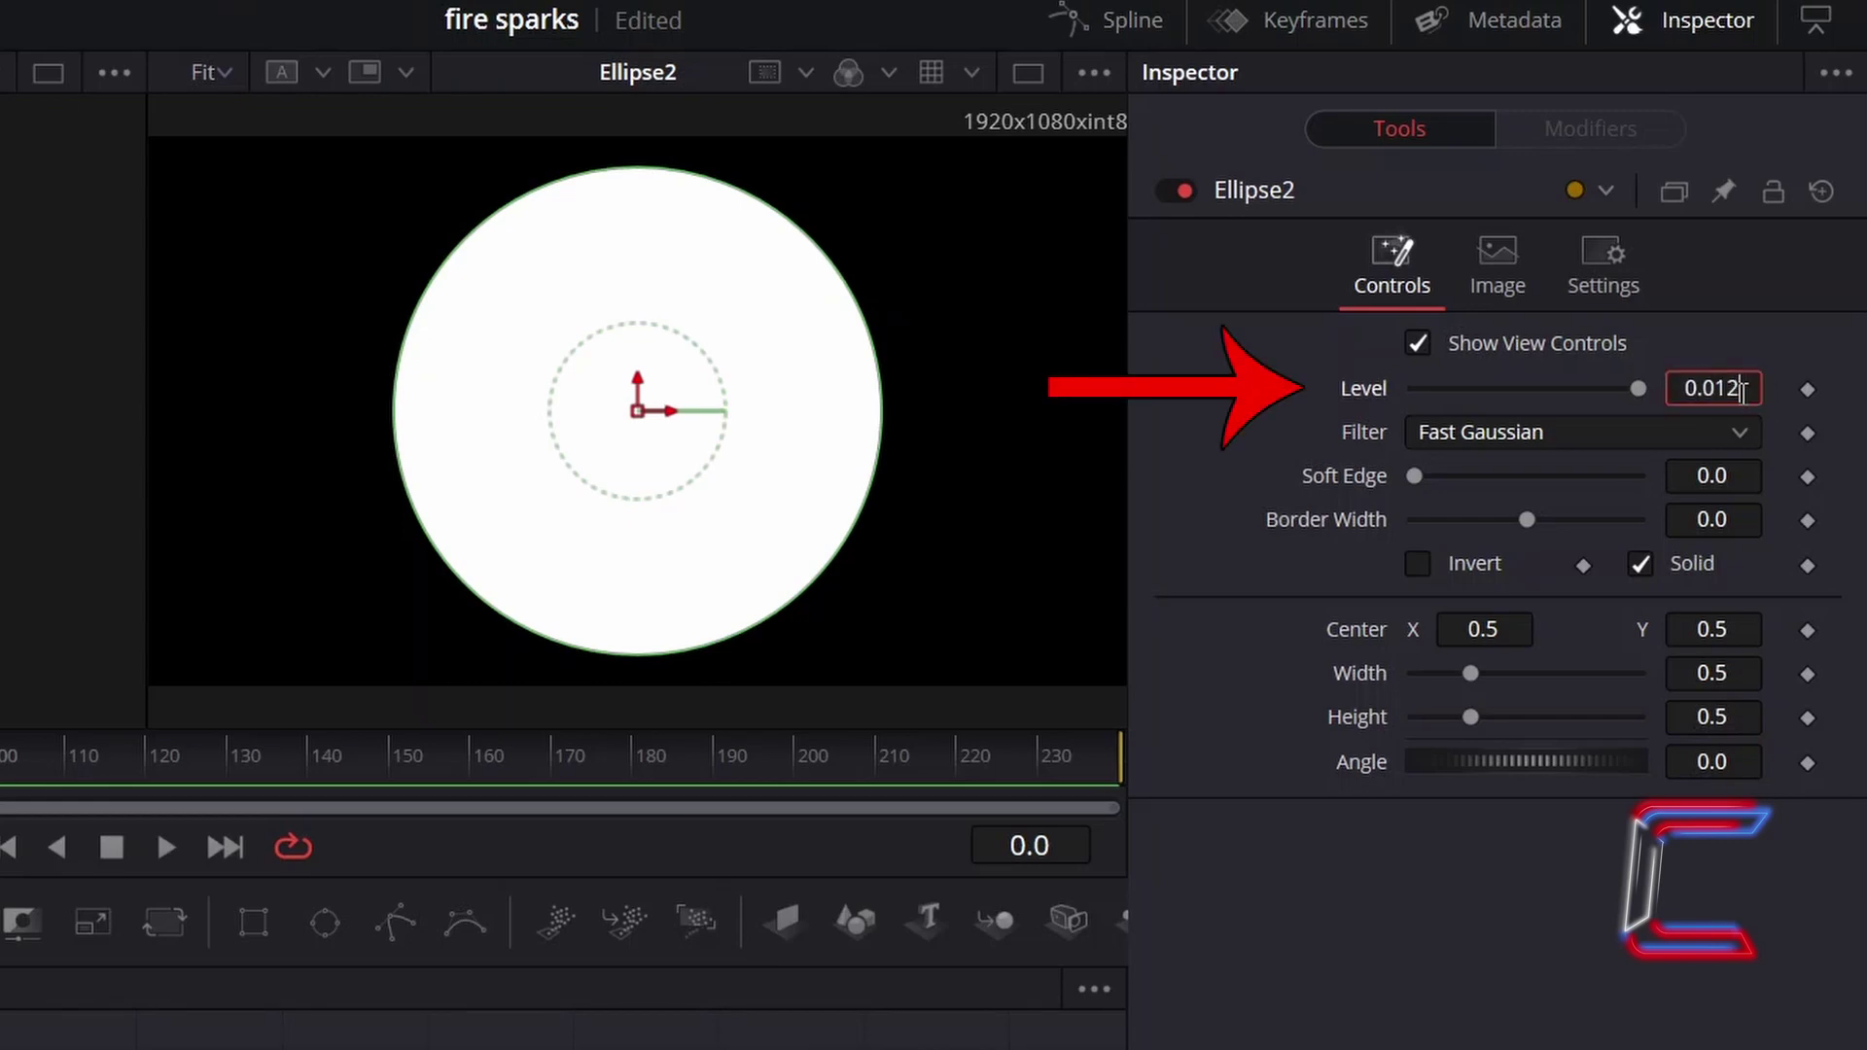
key(Tab)
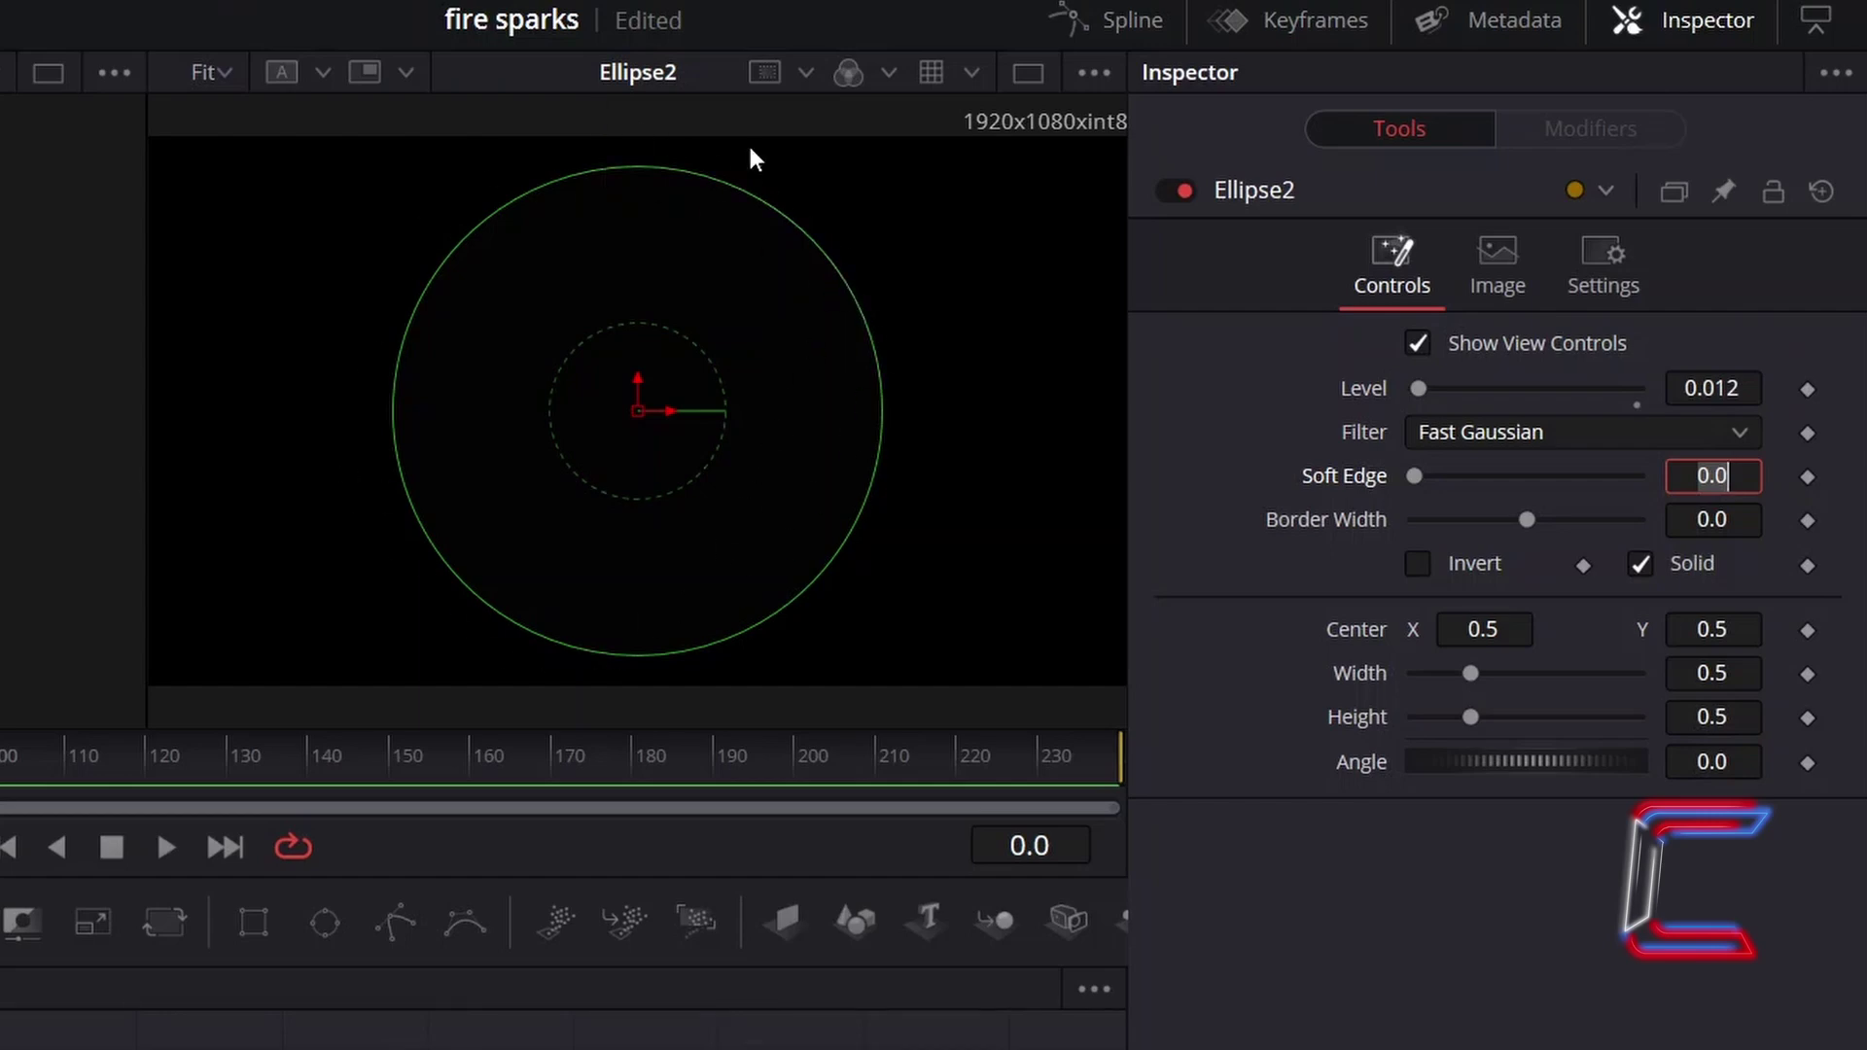
click(1757, 476)
key(BackSpace)
text(3)
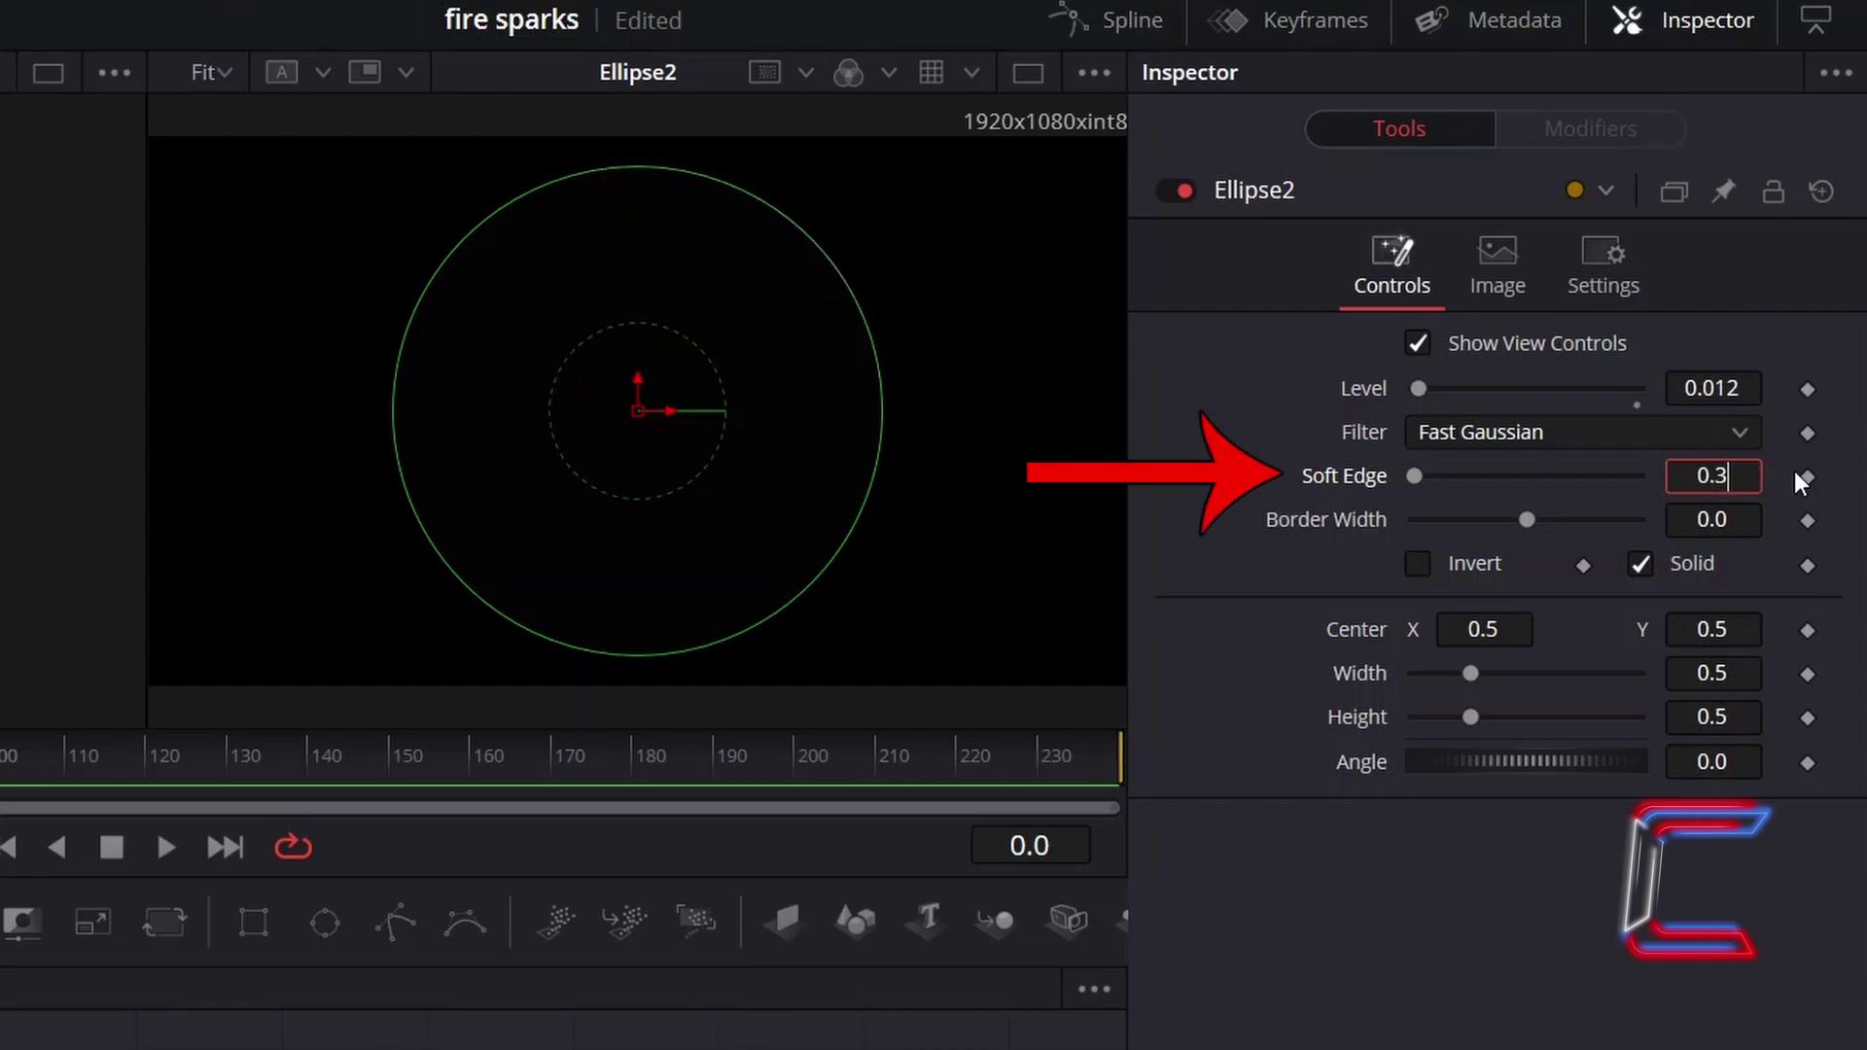
key(Tab)
key(Tab)
key(Tab)
key(Tab)
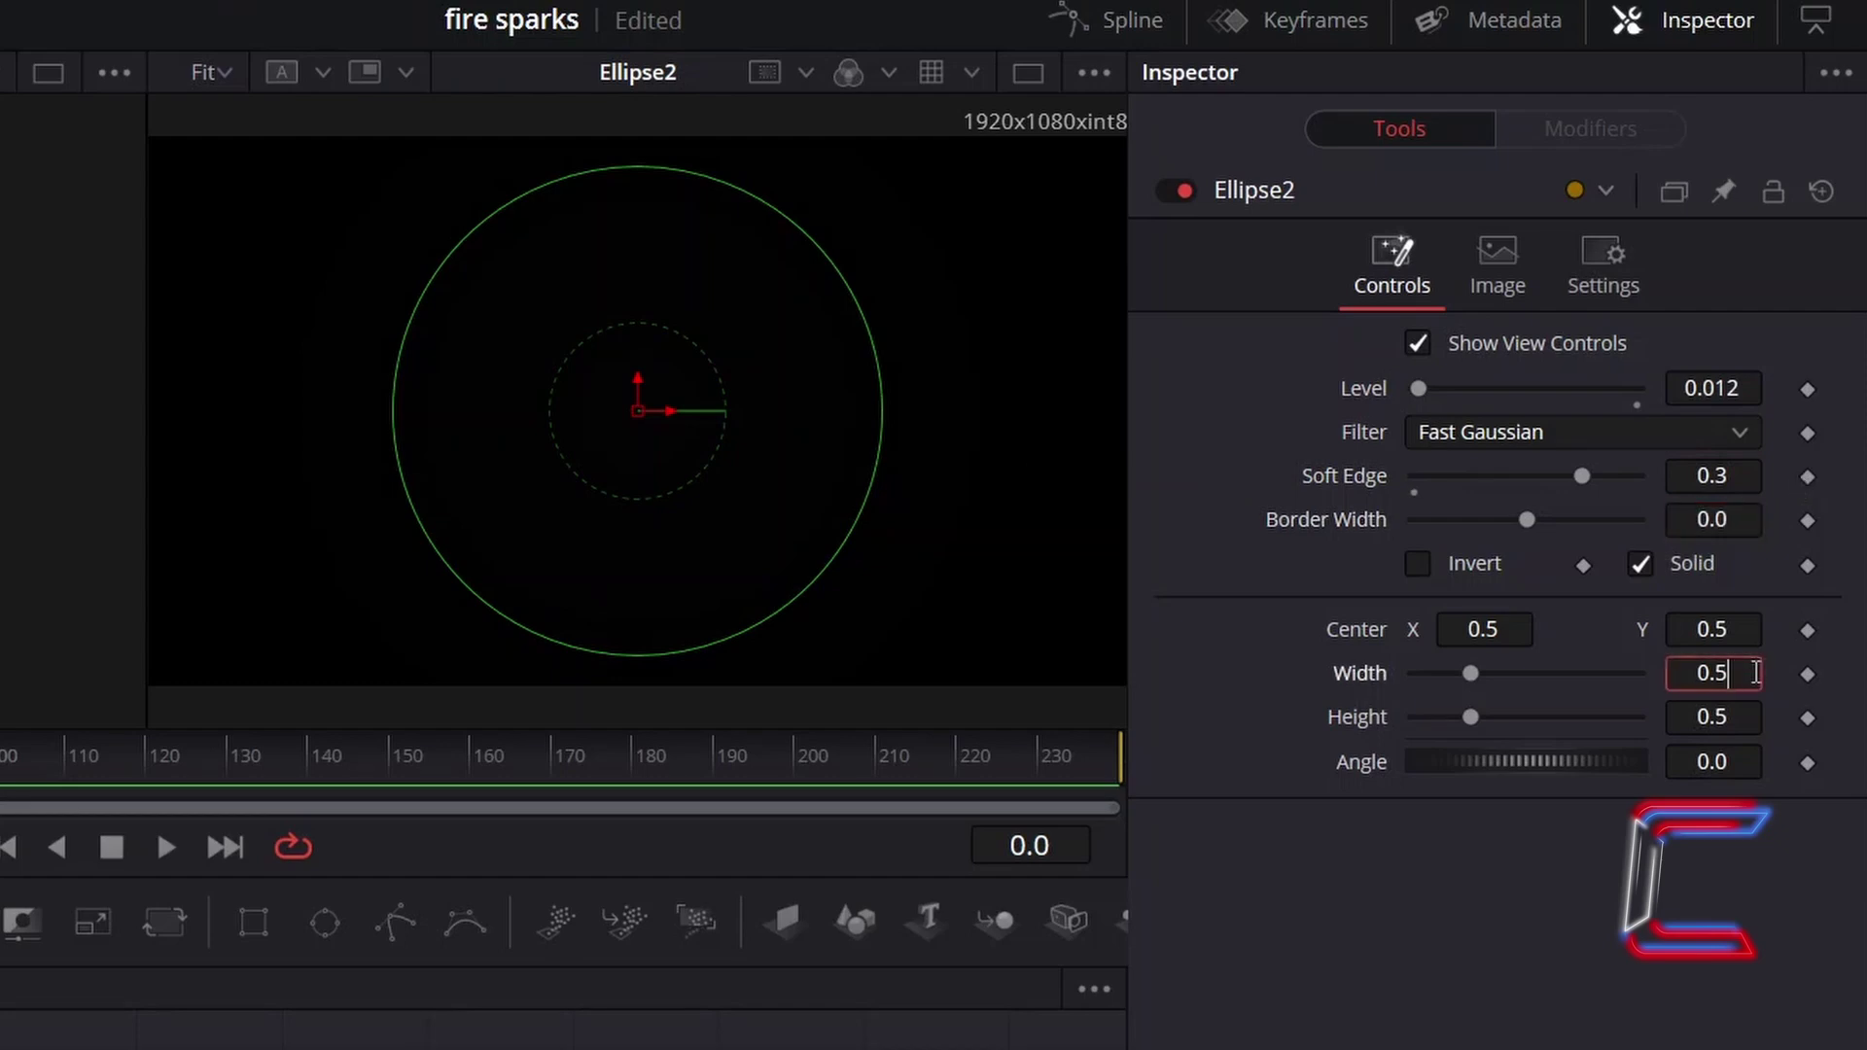
click(1757, 673)
text(5)
key(Tab)
text(5)
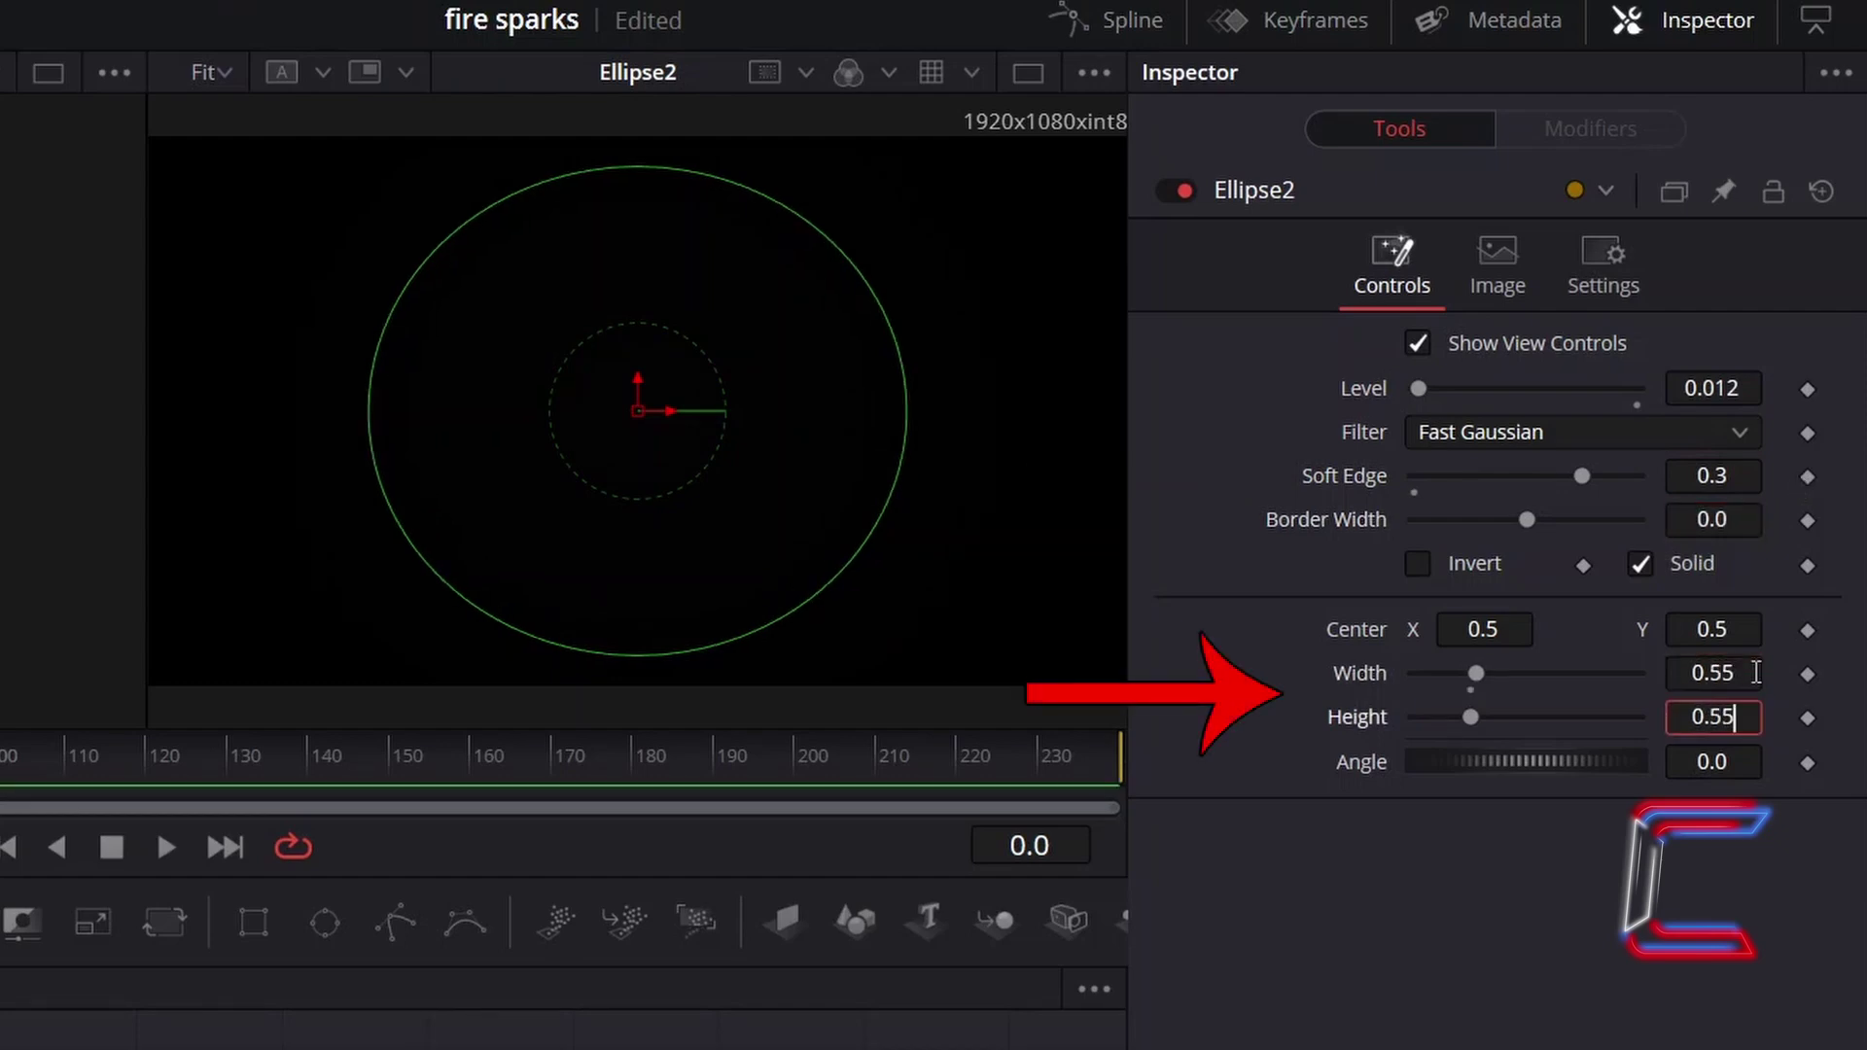
key(Tab)
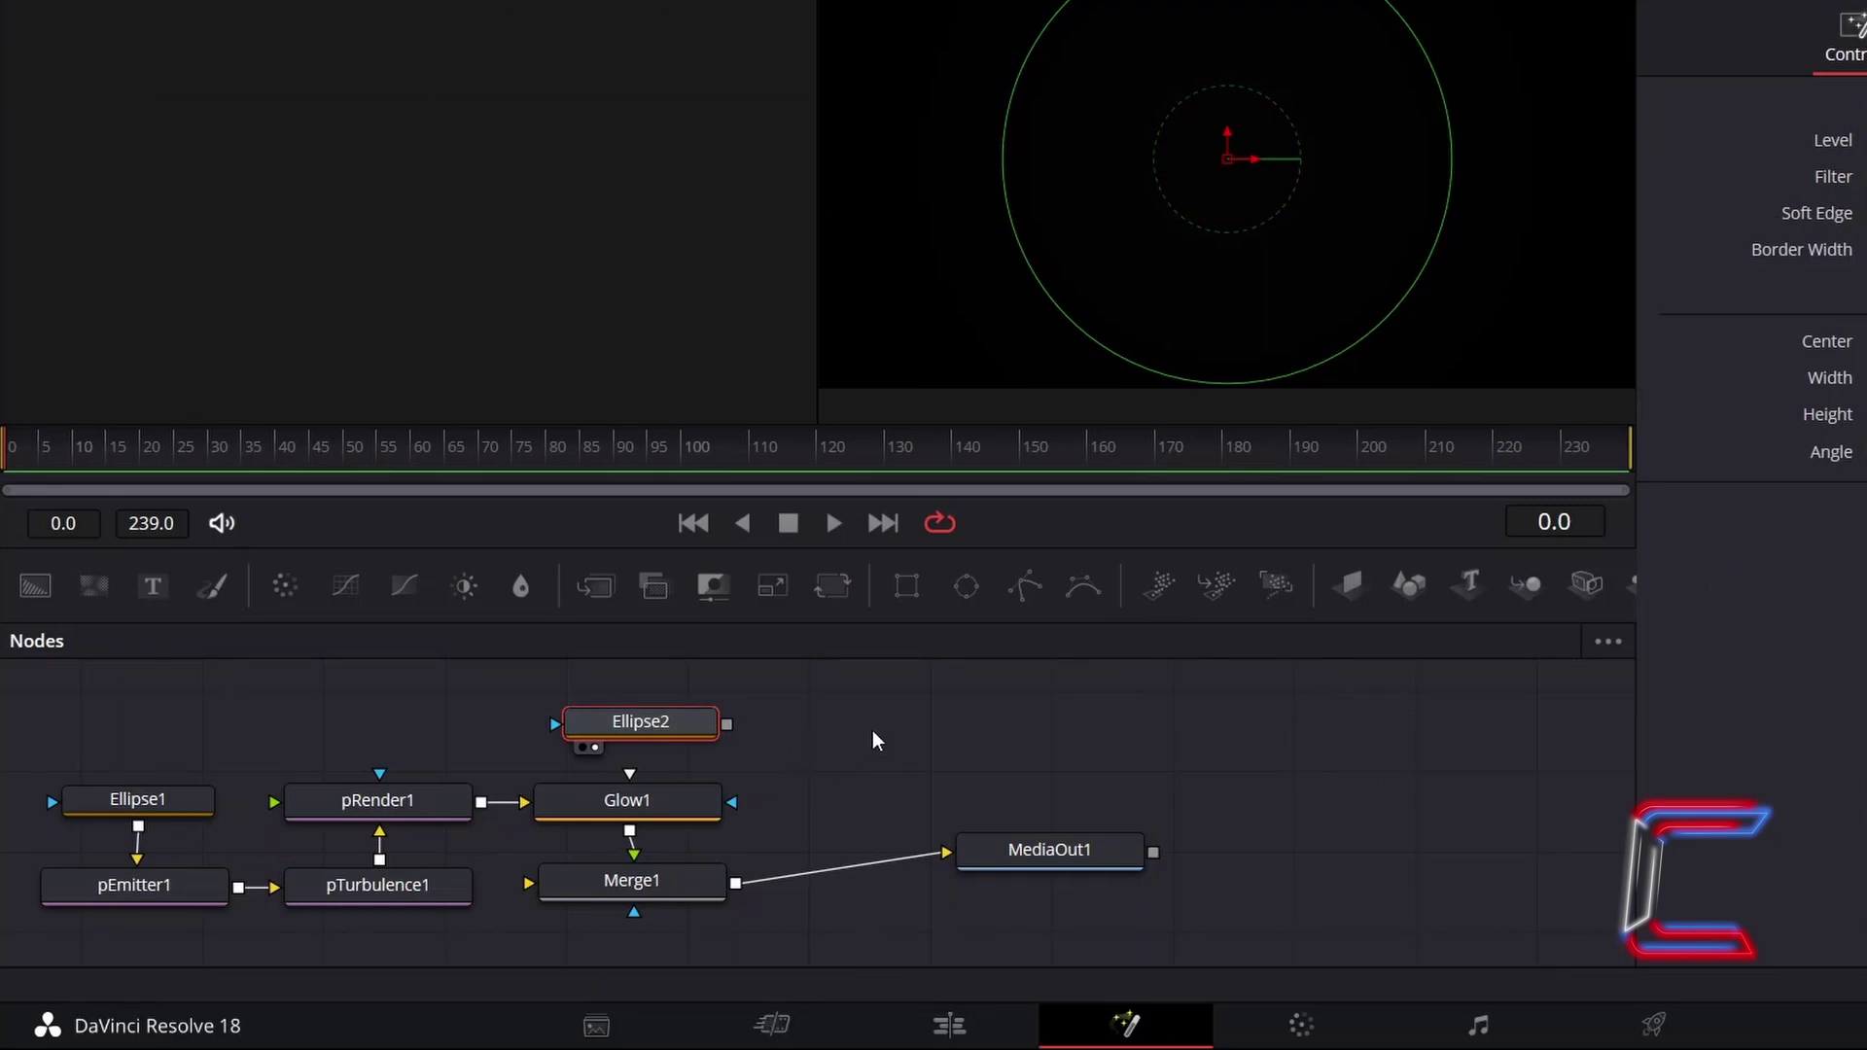
Add Background1 masked by Ellipse2 and set its colour to dark red #aa0000.
click(879, 726)
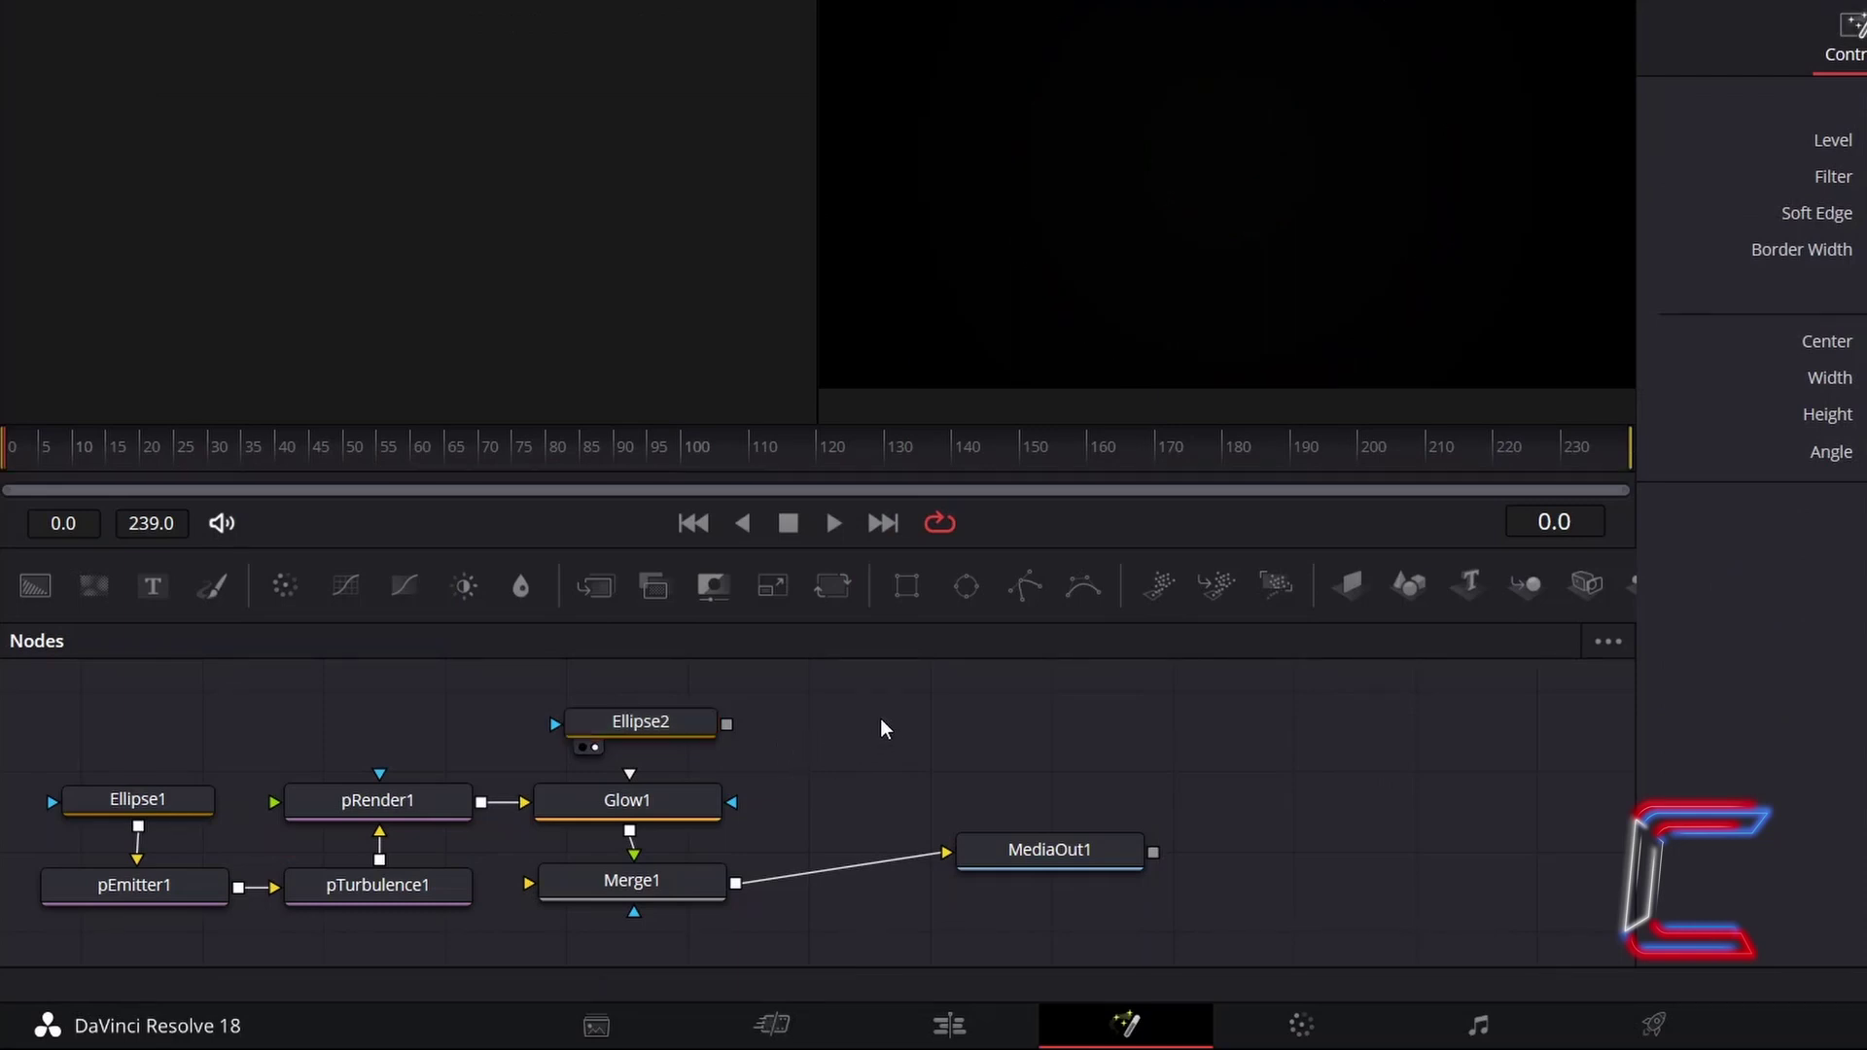
click(35, 587)
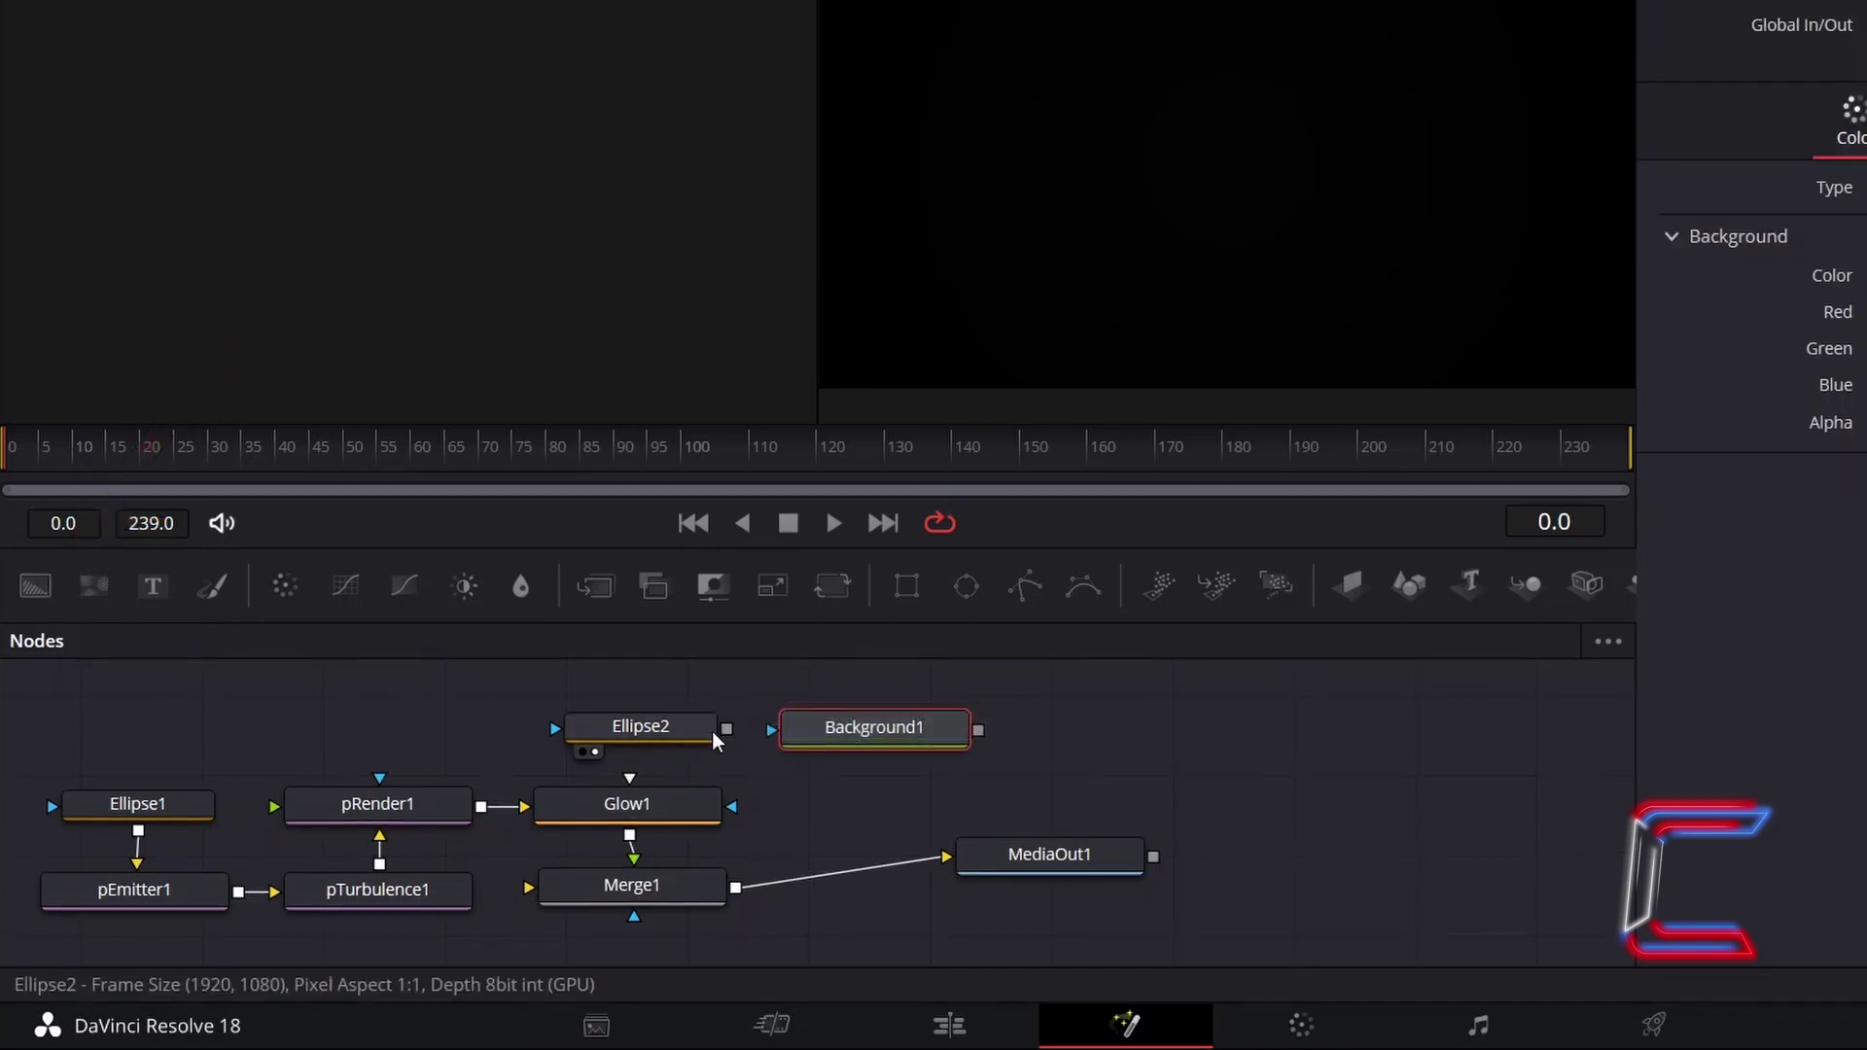
drag(727, 730, 775, 742)
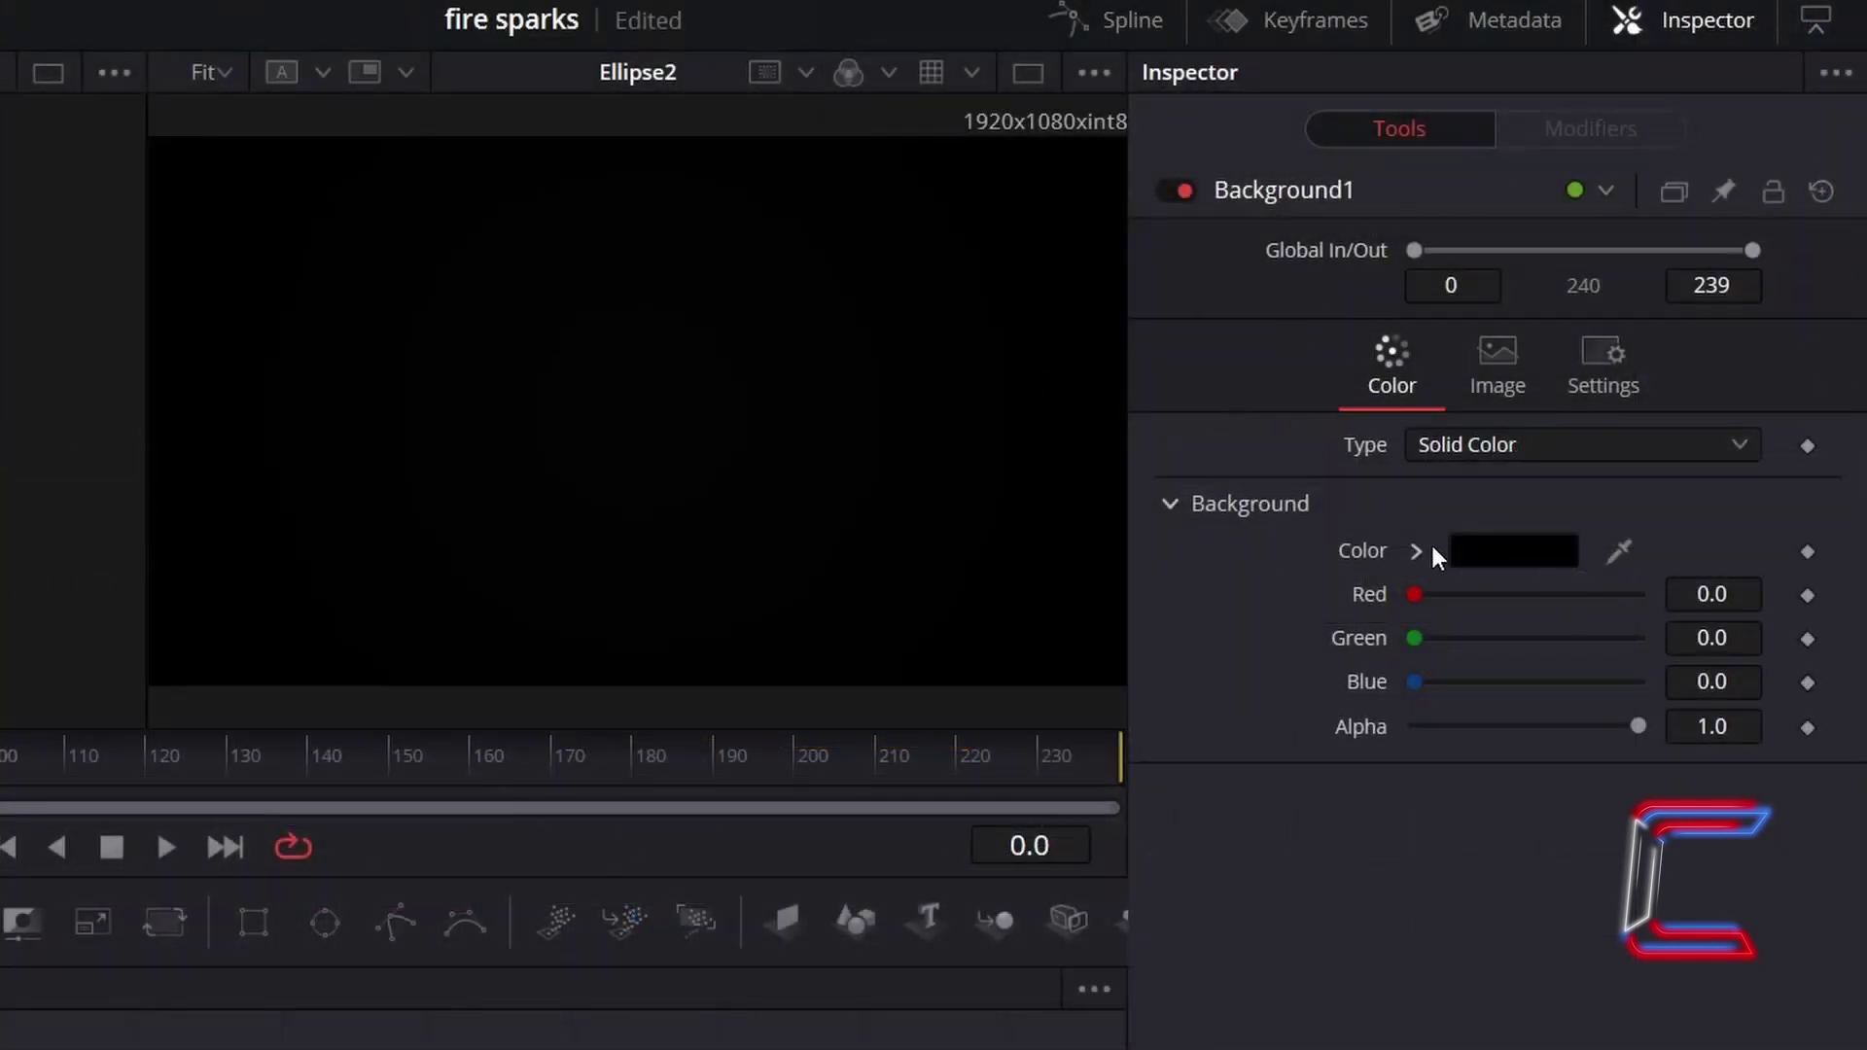
click(1511, 551)
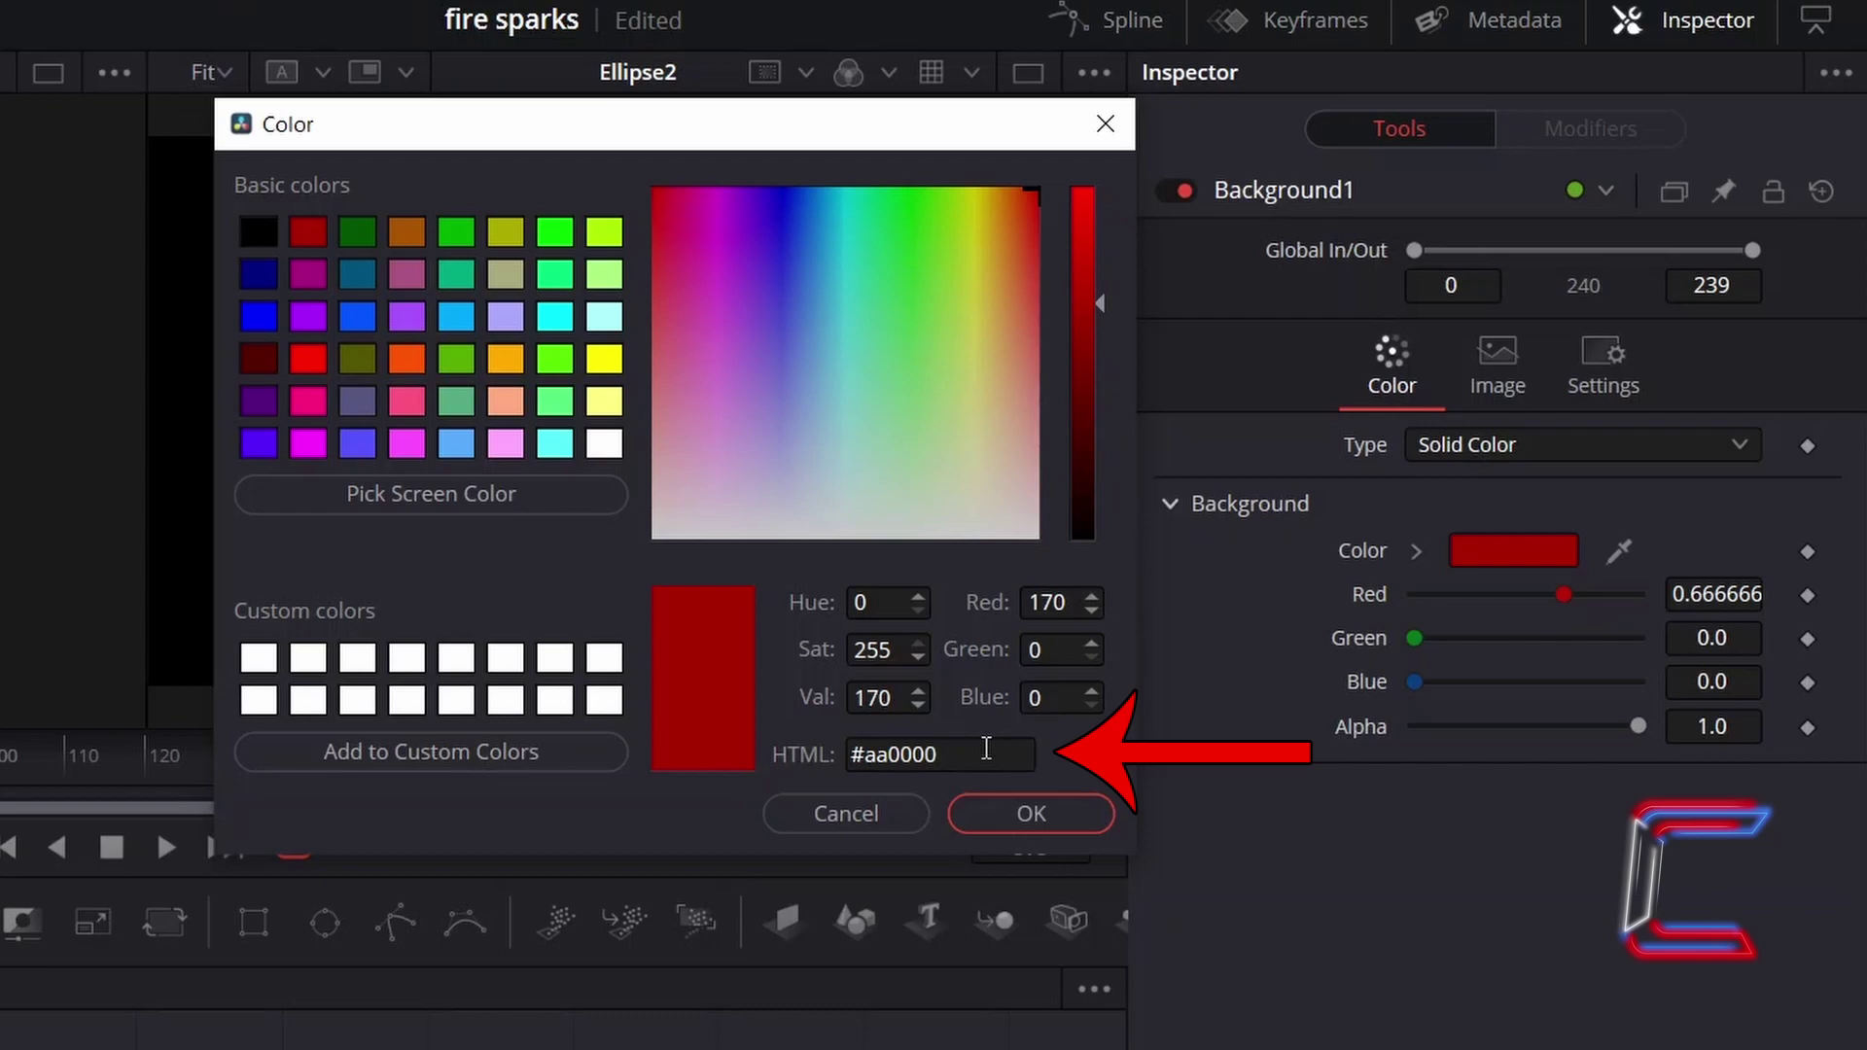
click(1077, 826)
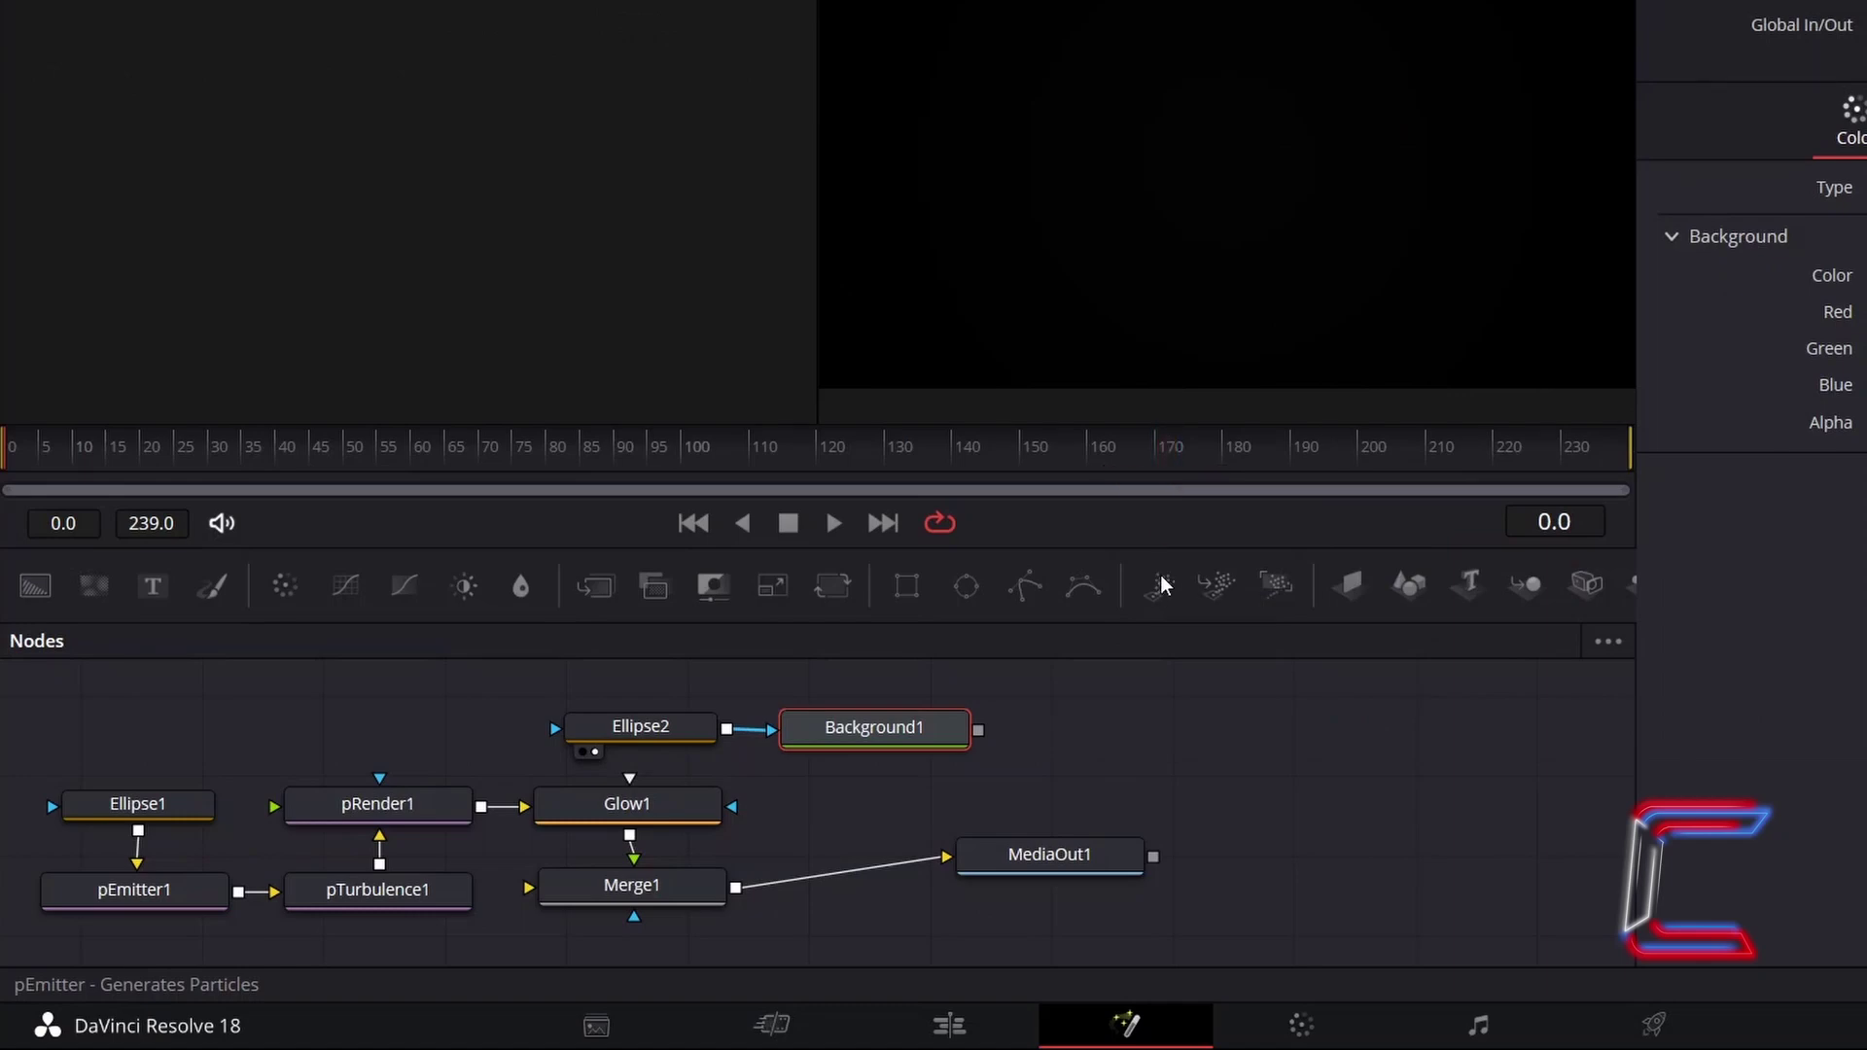
Add pEmitter2 with Bitmap style, using Background1 as its Style Bitmap input.
click(1162, 583)
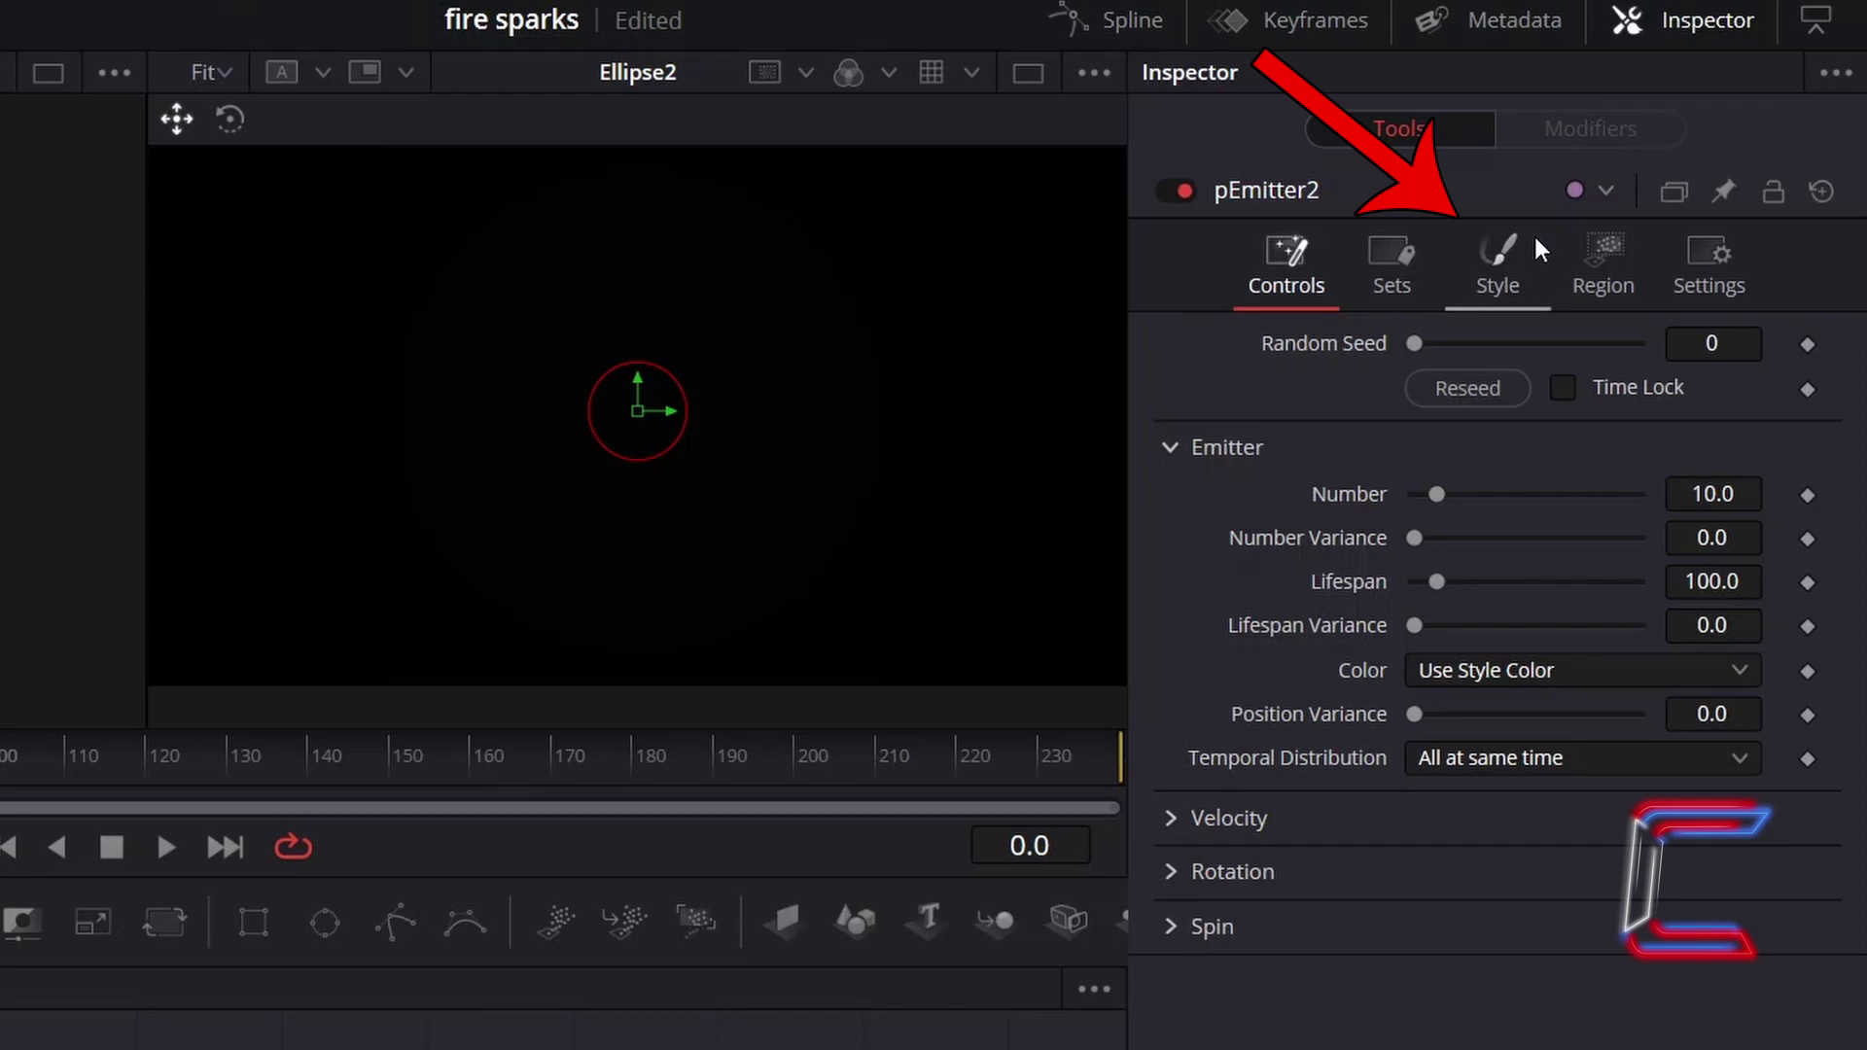
click(1533, 234)
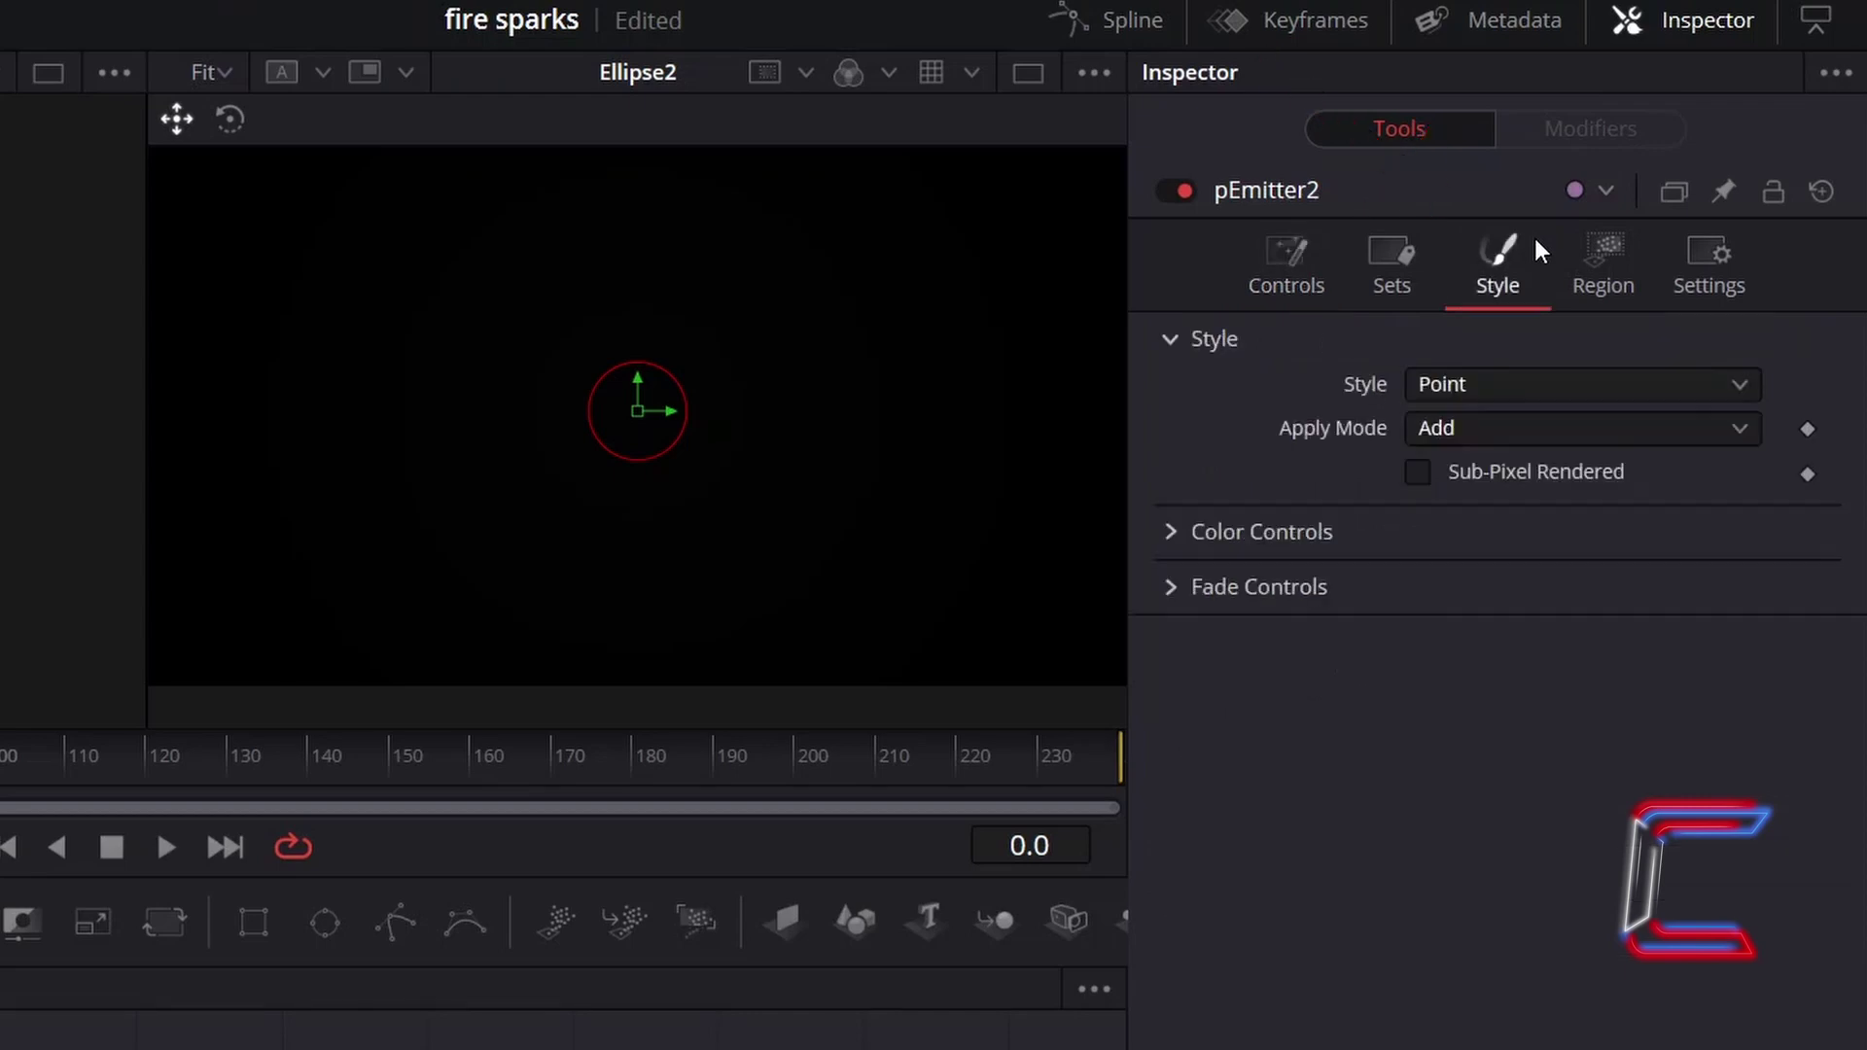
click(1556, 384)
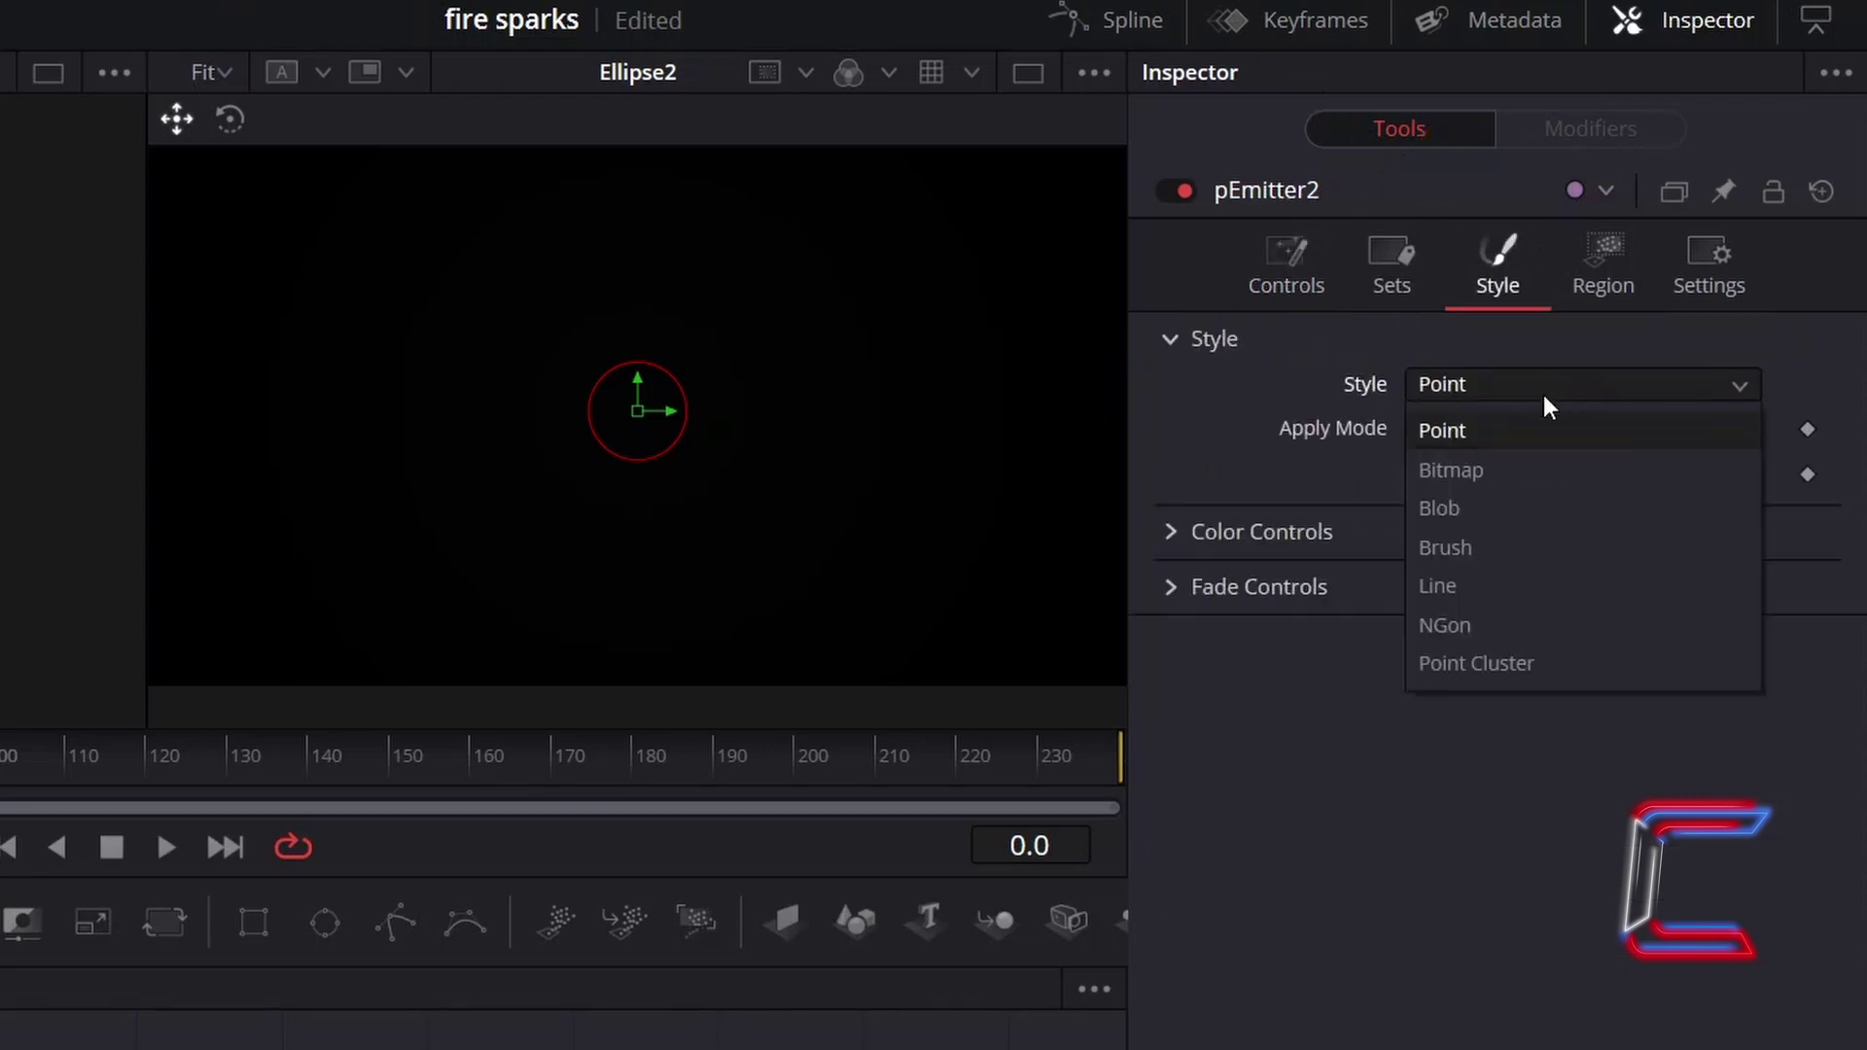
click(1507, 454)
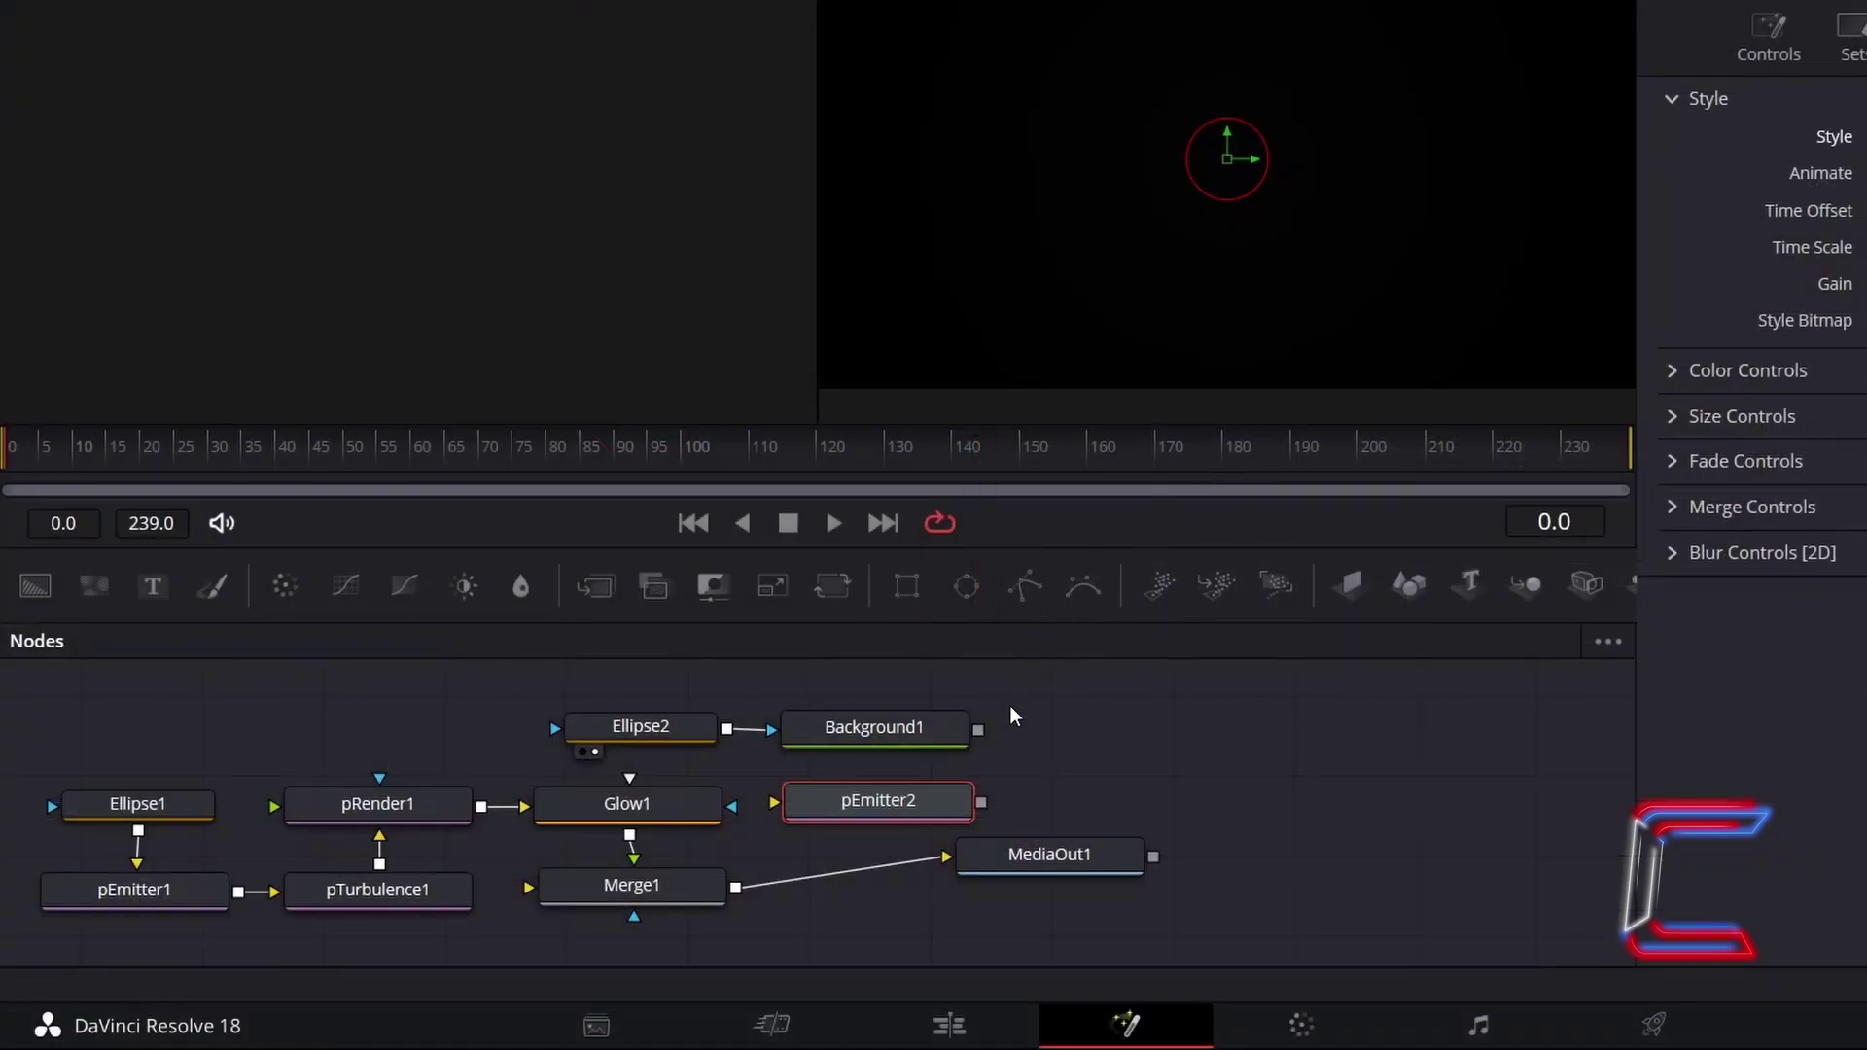
drag(982, 737, 774, 817)
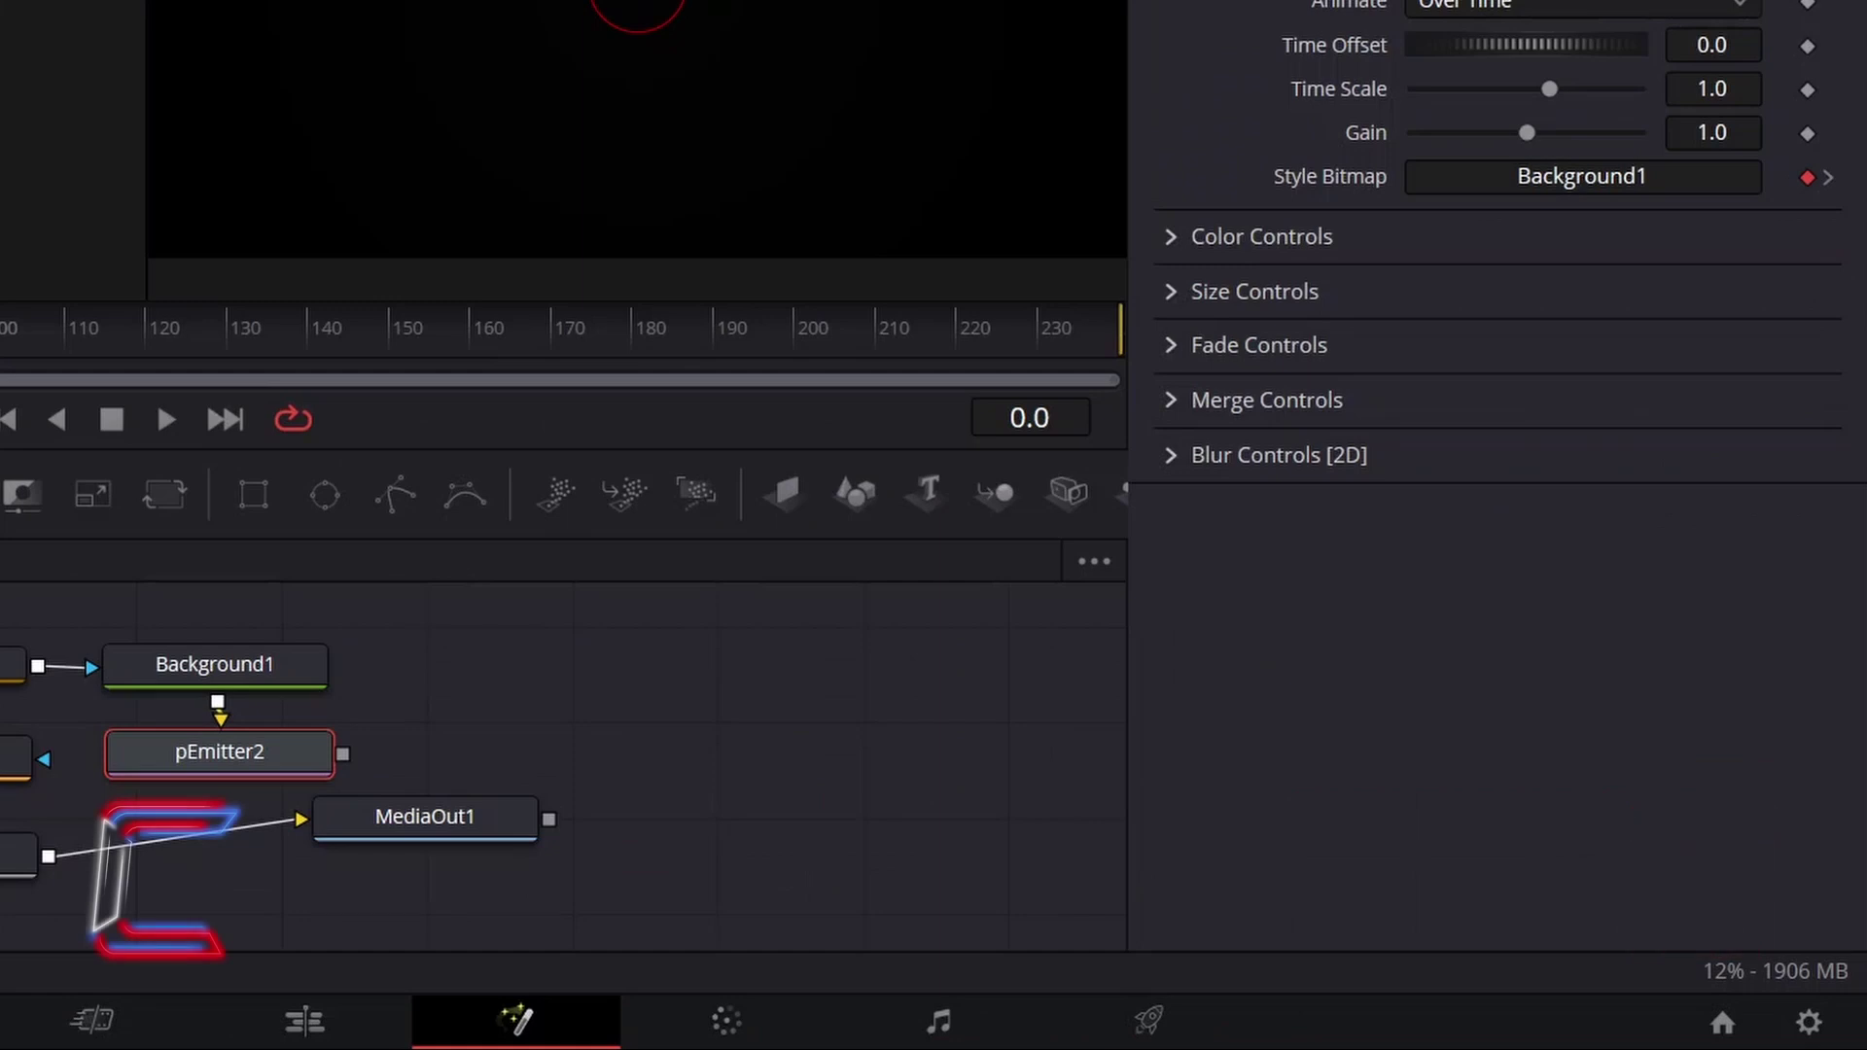
Set pEmitter2's particle Size to 0.2 and slope Size Over Life down so particles shrink.
click(1340, 294)
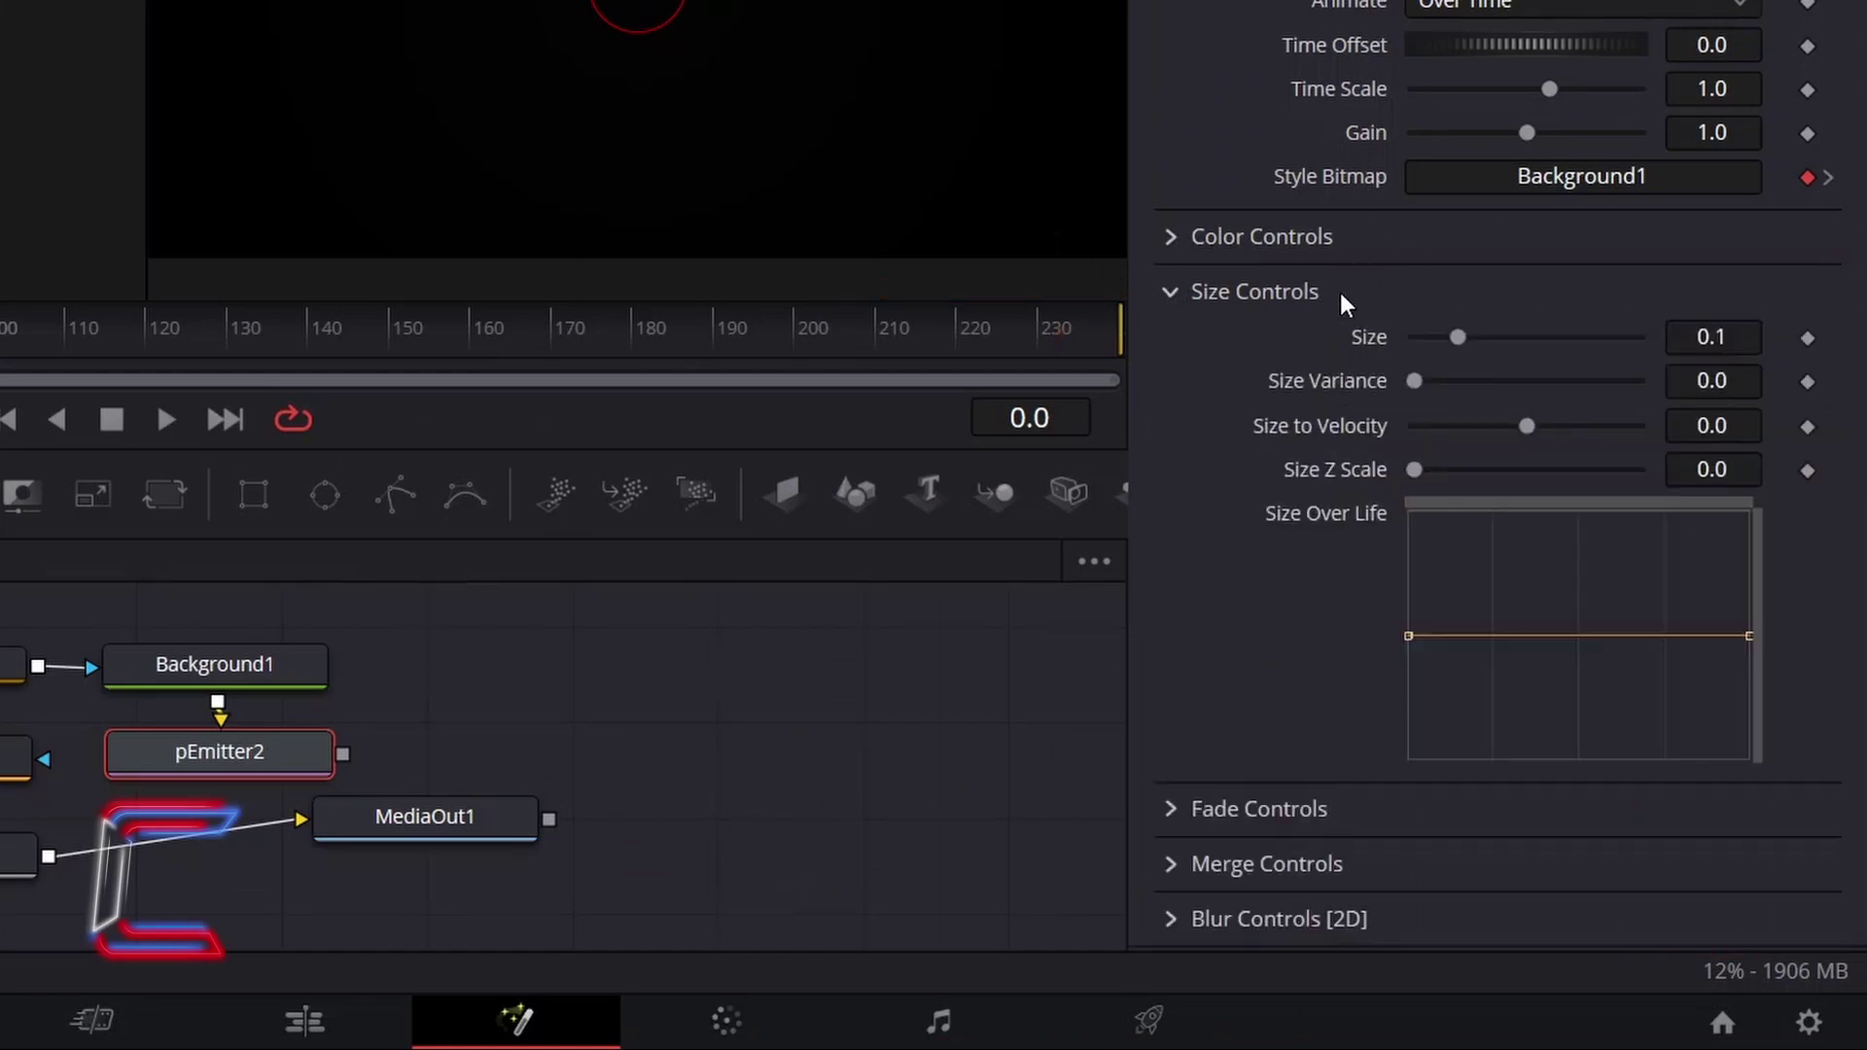
click(1755, 334)
text(0.2)
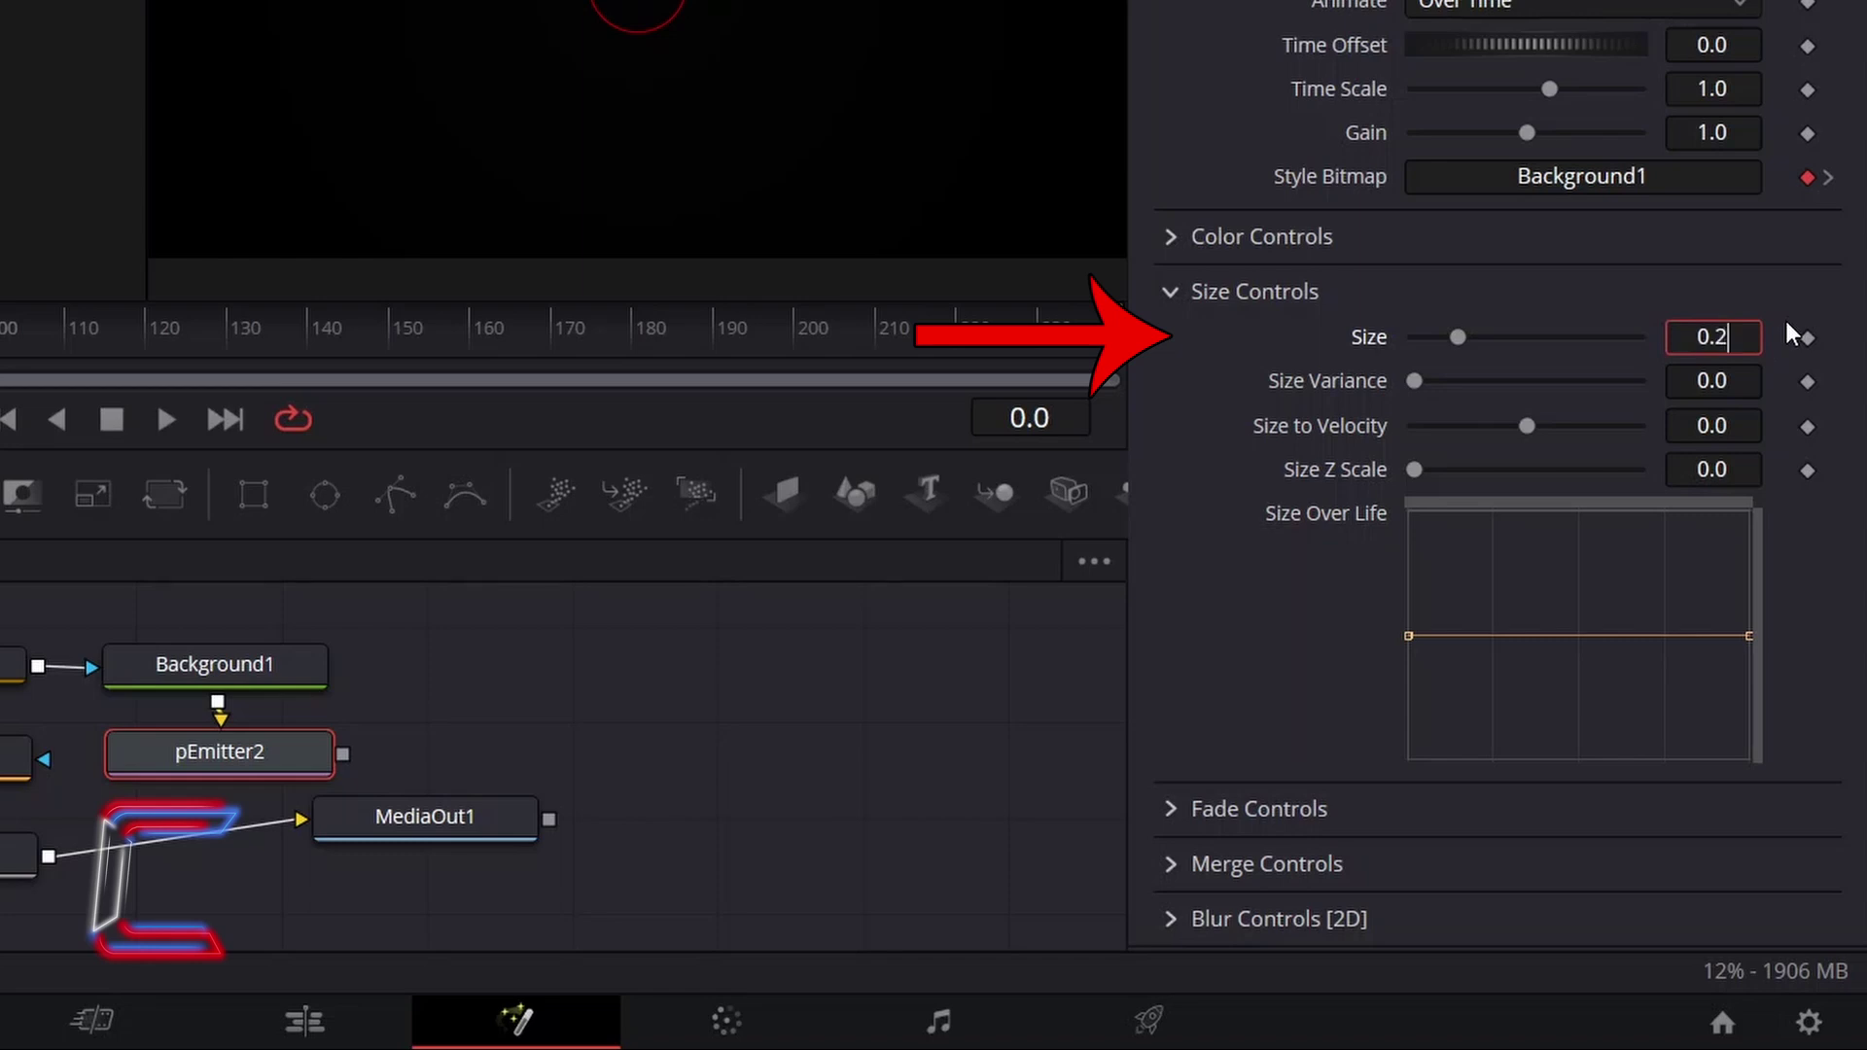
key(Tab)
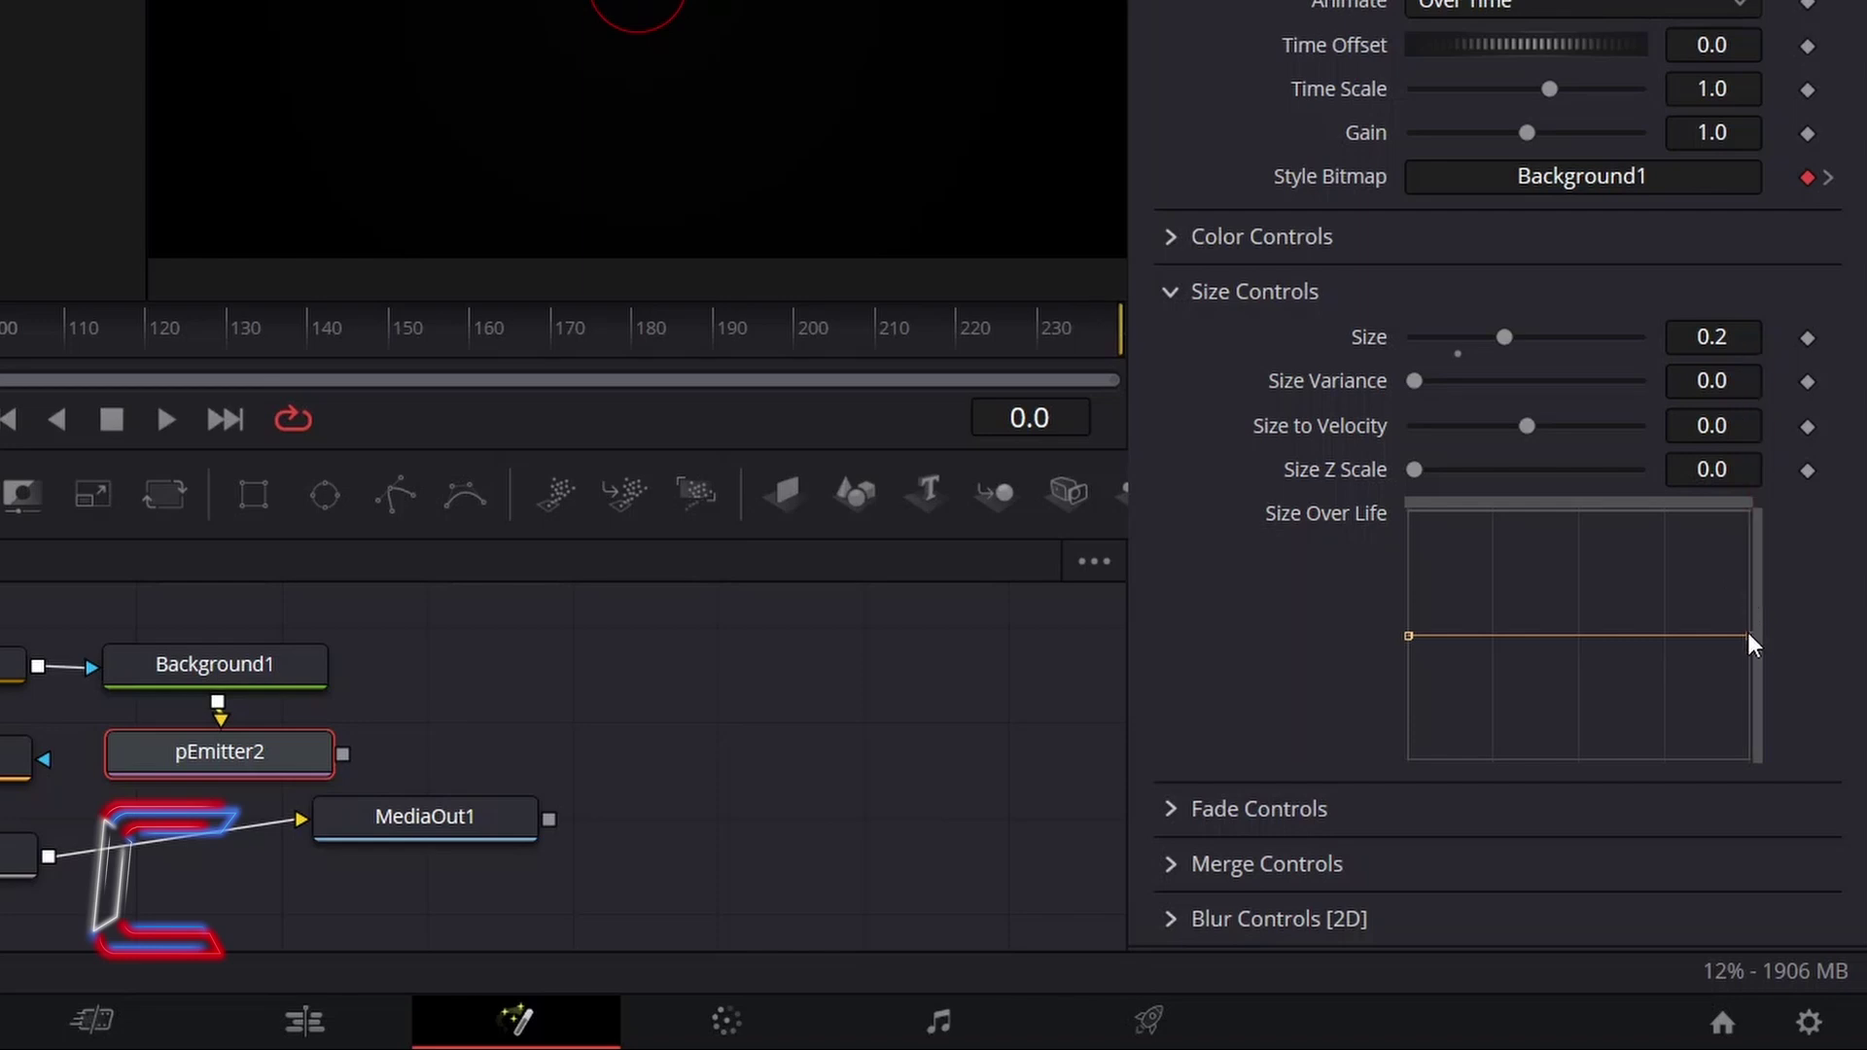
drag(1748, 634, 1743, 657)
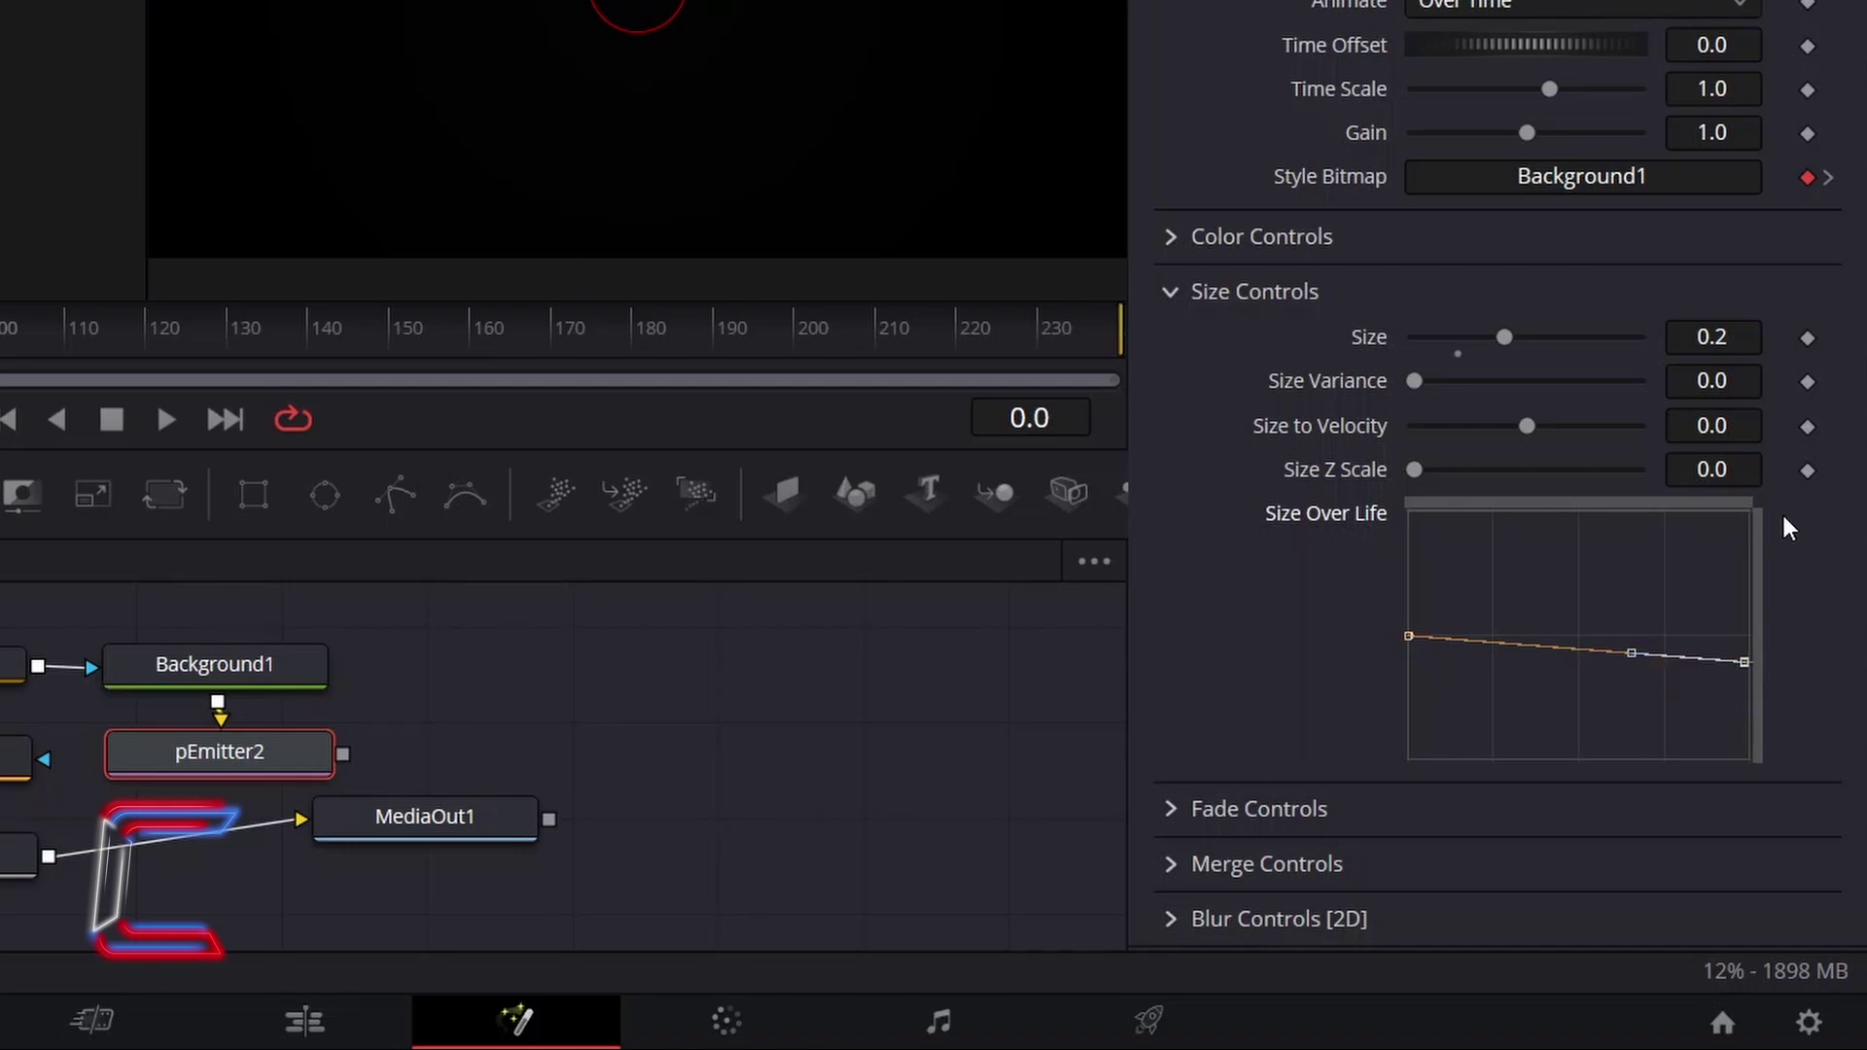
Set the particle Fade Out to 0.65.
click(1334, 811)
click(1737, 775)
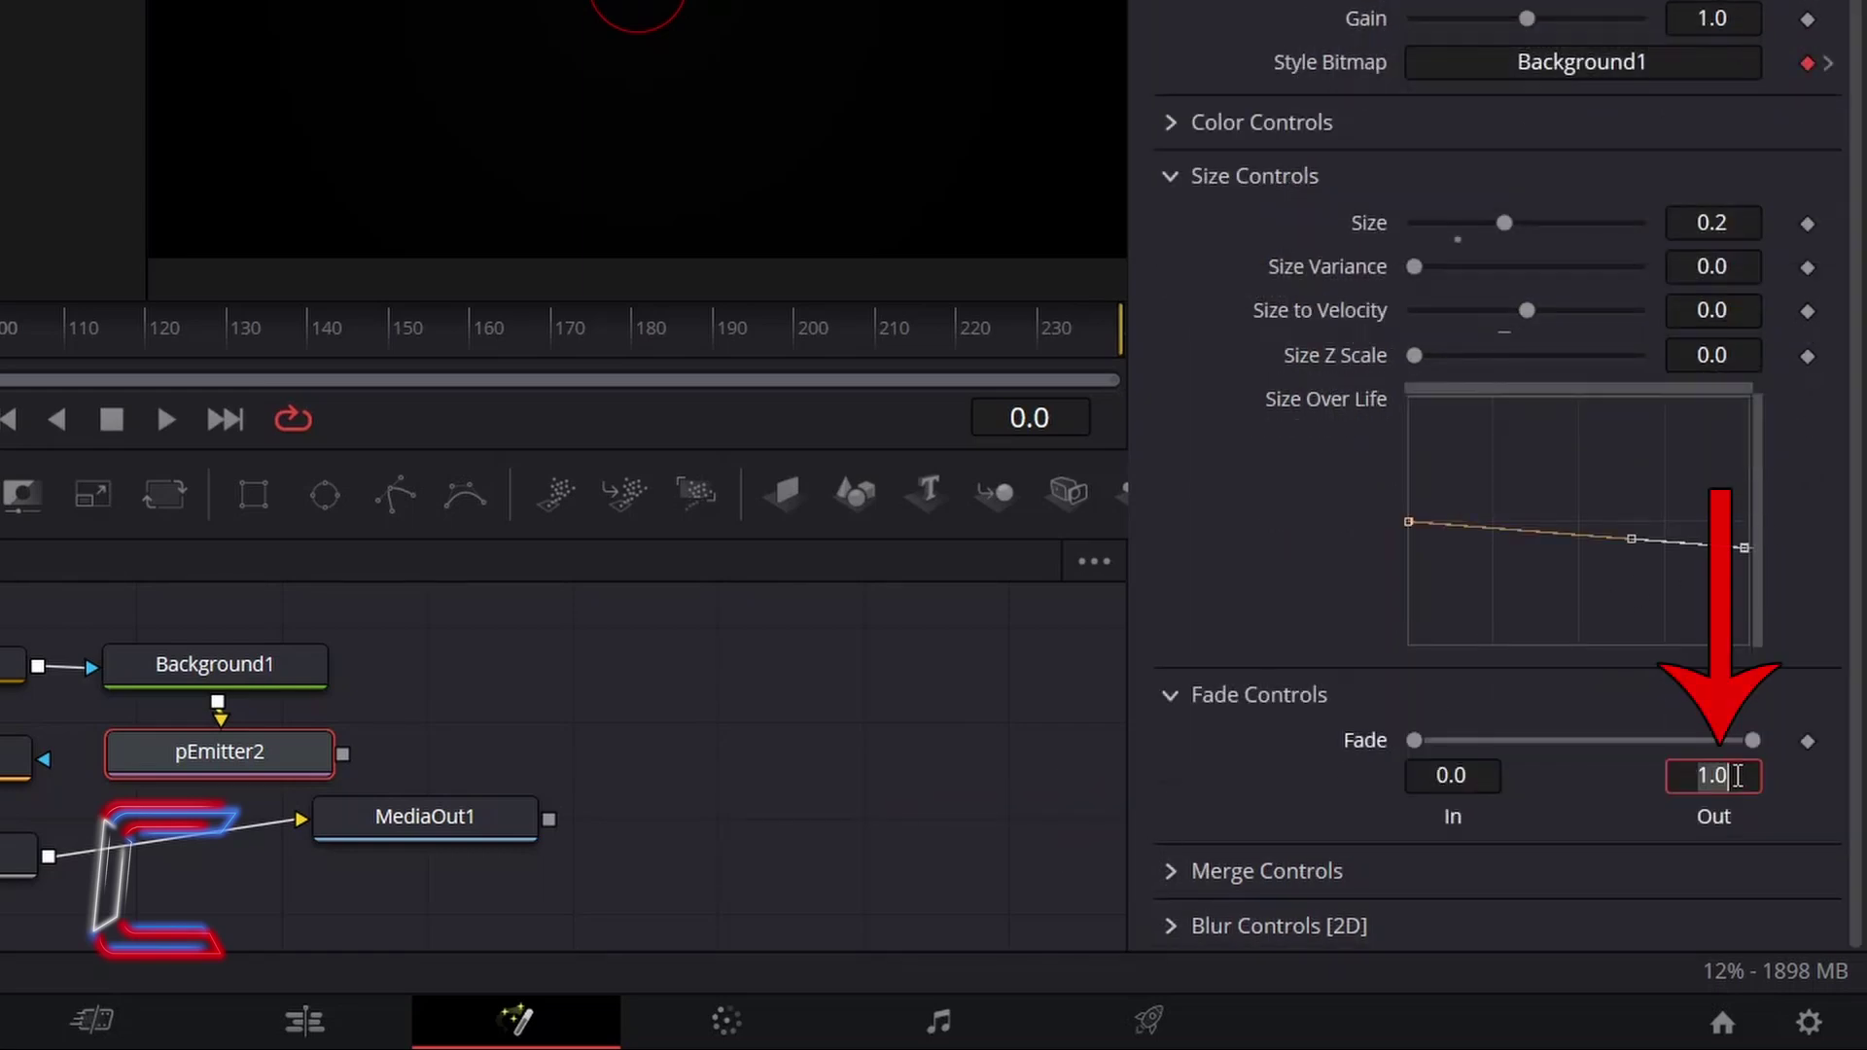
text(0.65)
key(Return)
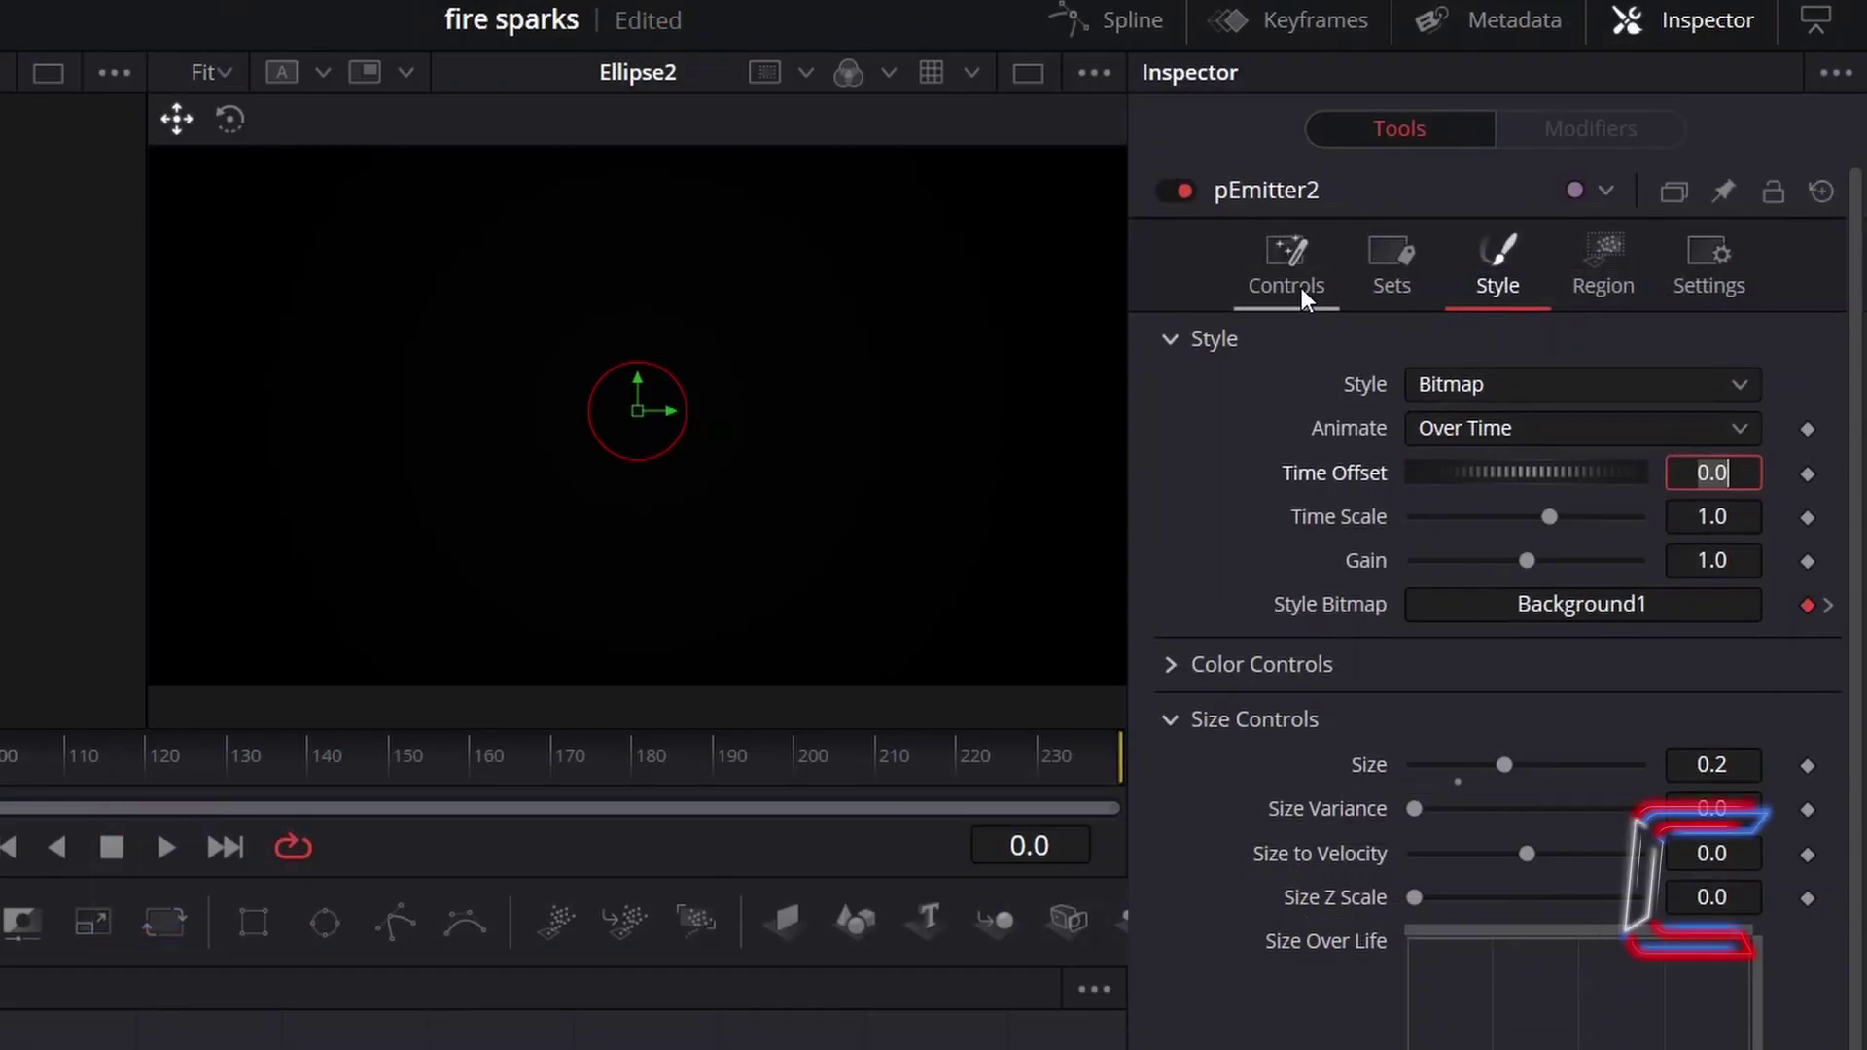
Give pEmitter2's particles a Lifespan of 35.
click(1301, 288)
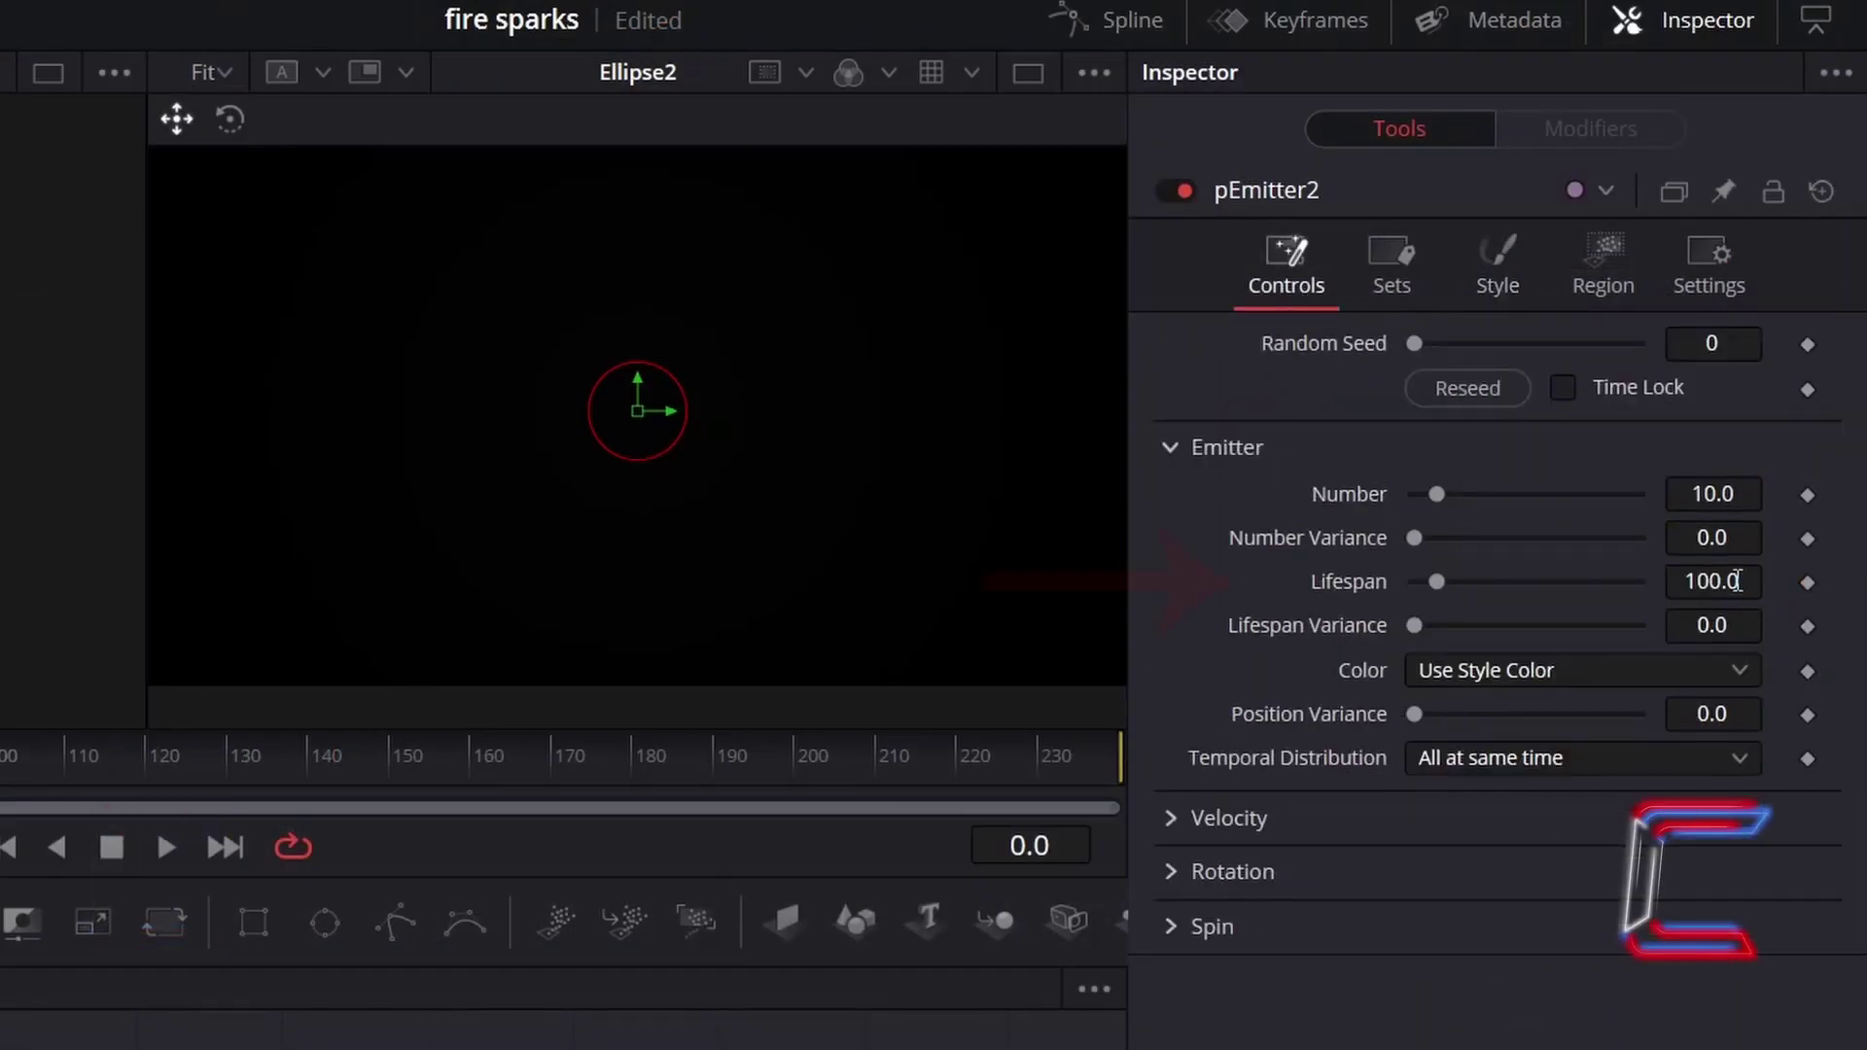
click(1738, 580)
text(35)
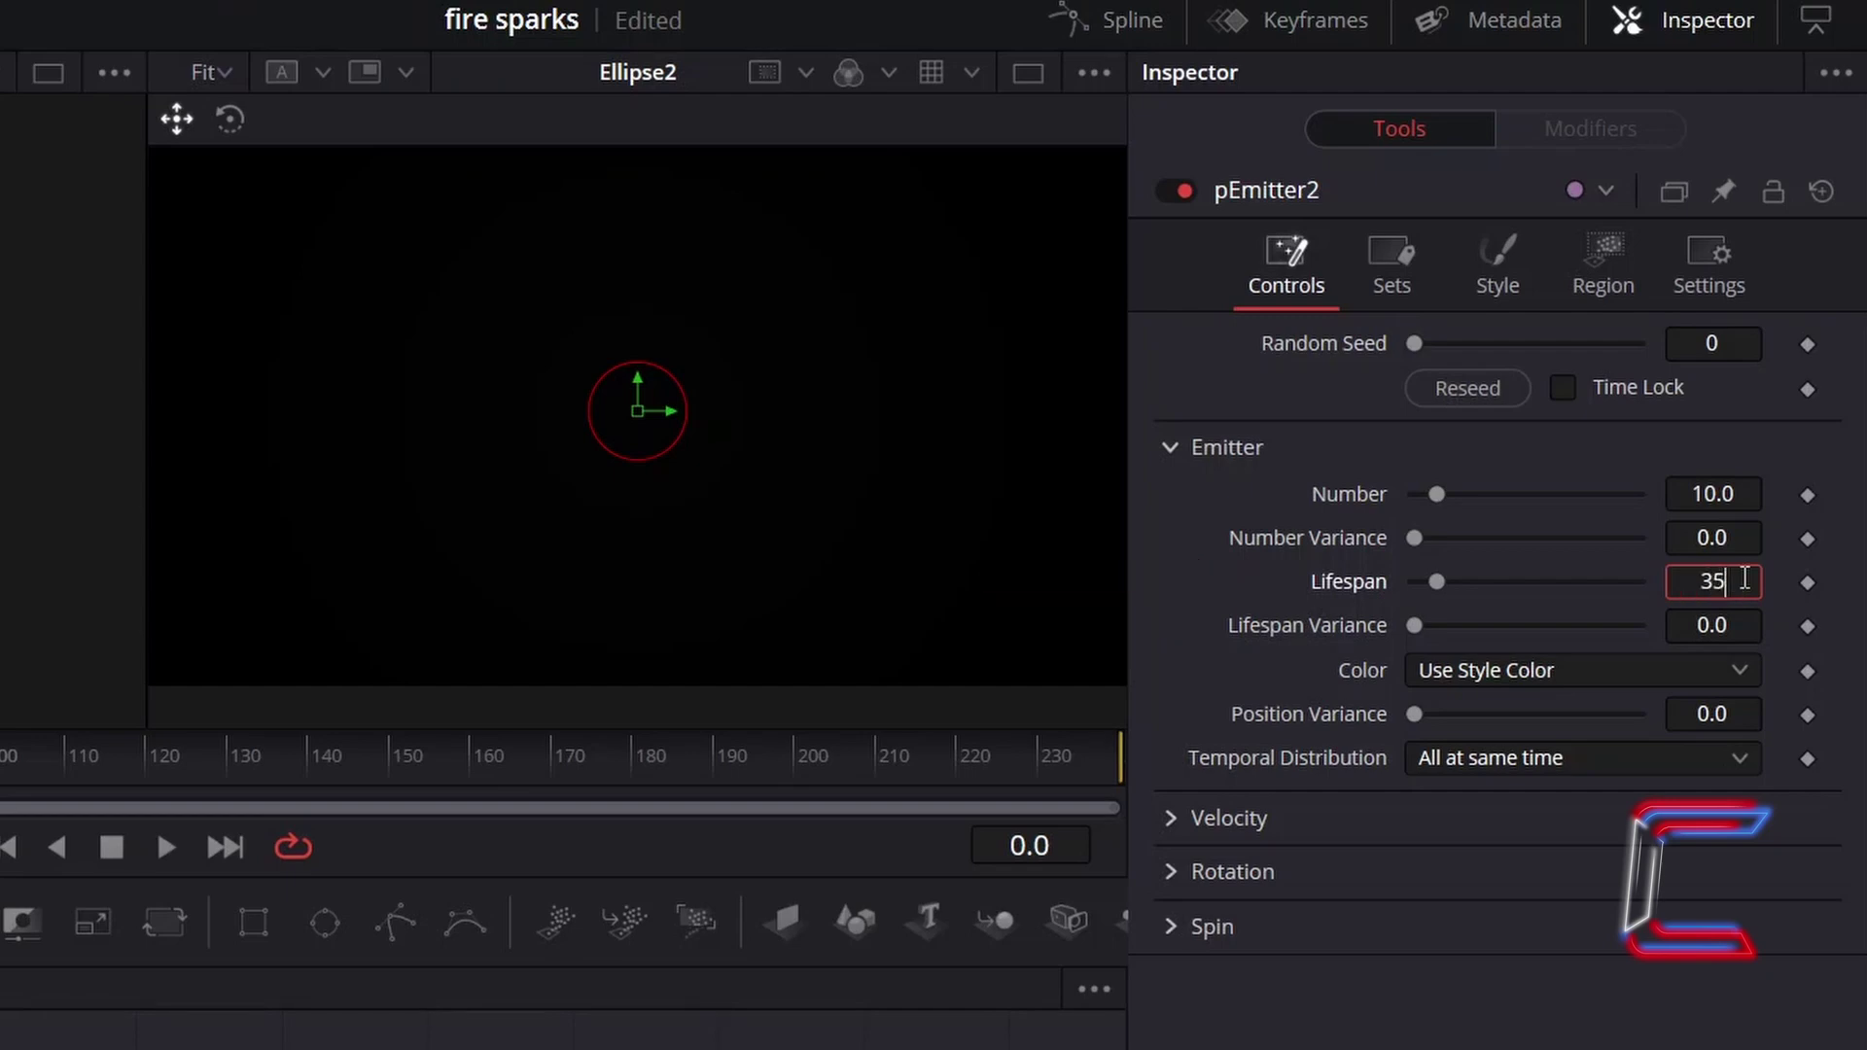
key(Tab)
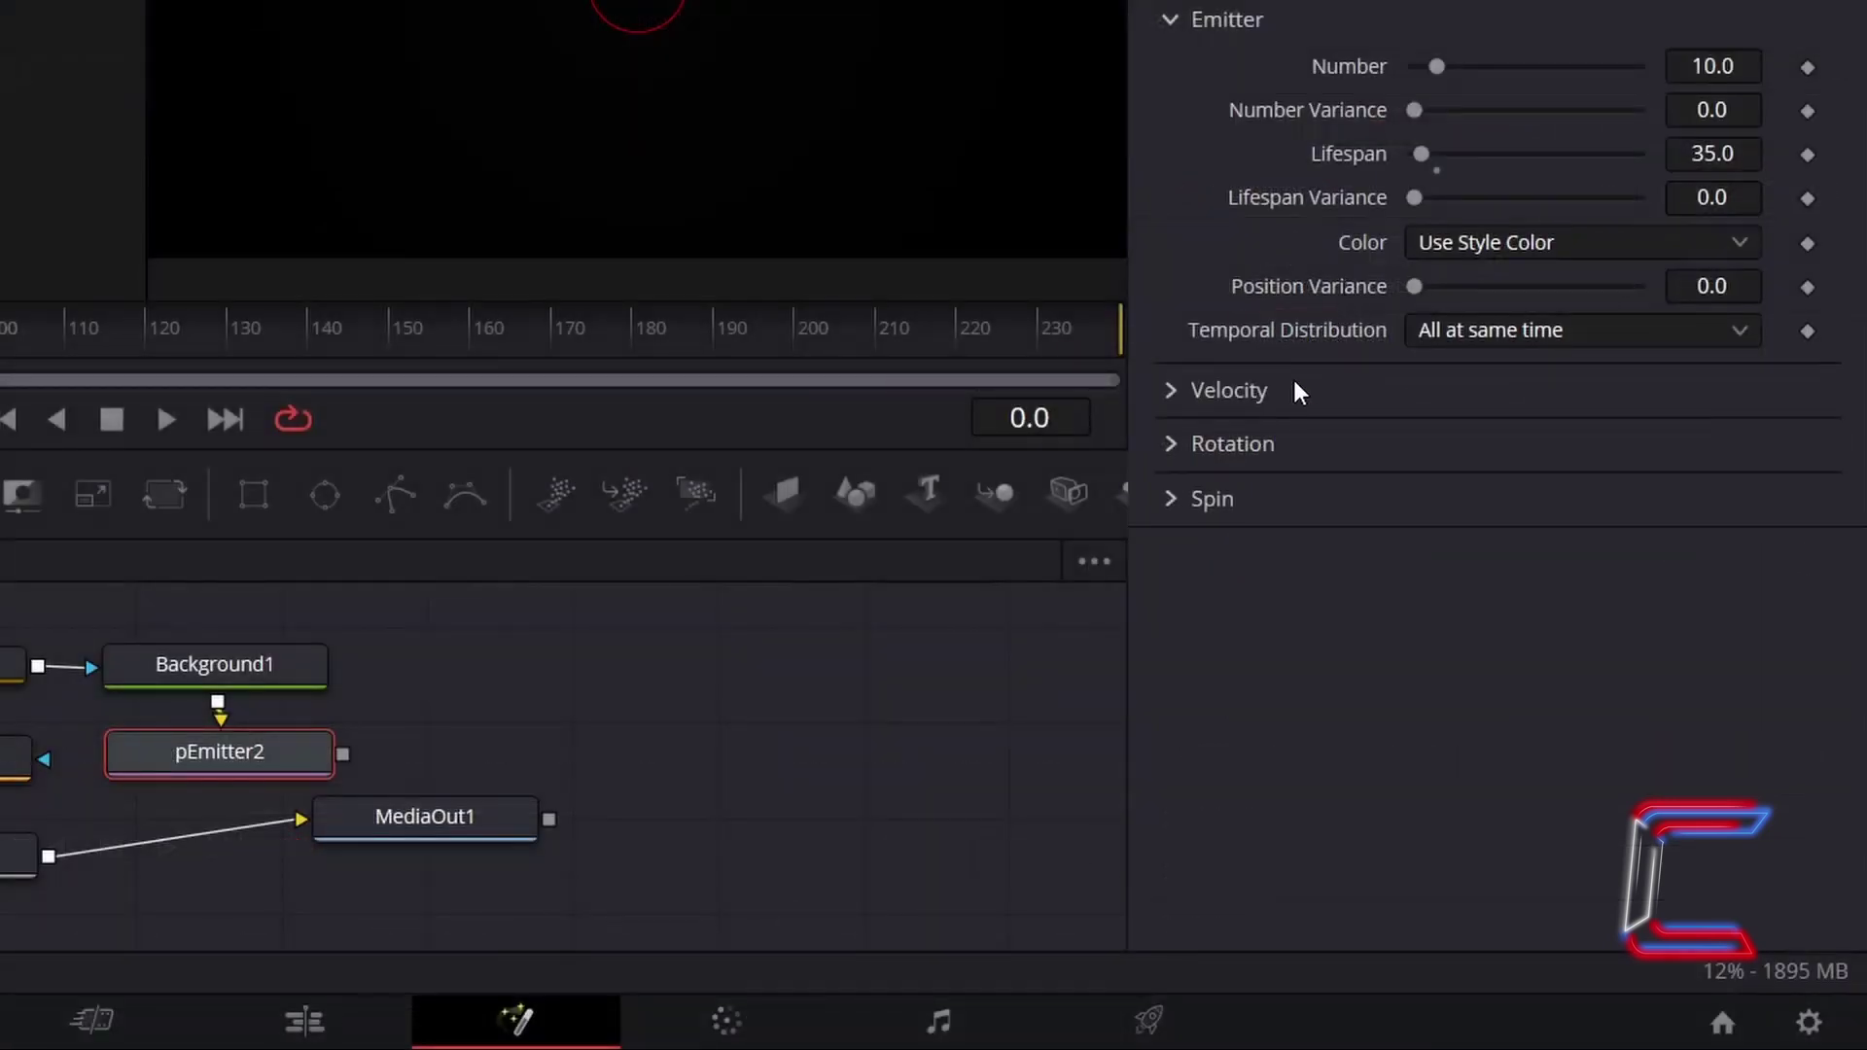
Set Velocity 0.035, Velocity Variance 0.08 and emission Angle 90.
click(1270, 389)
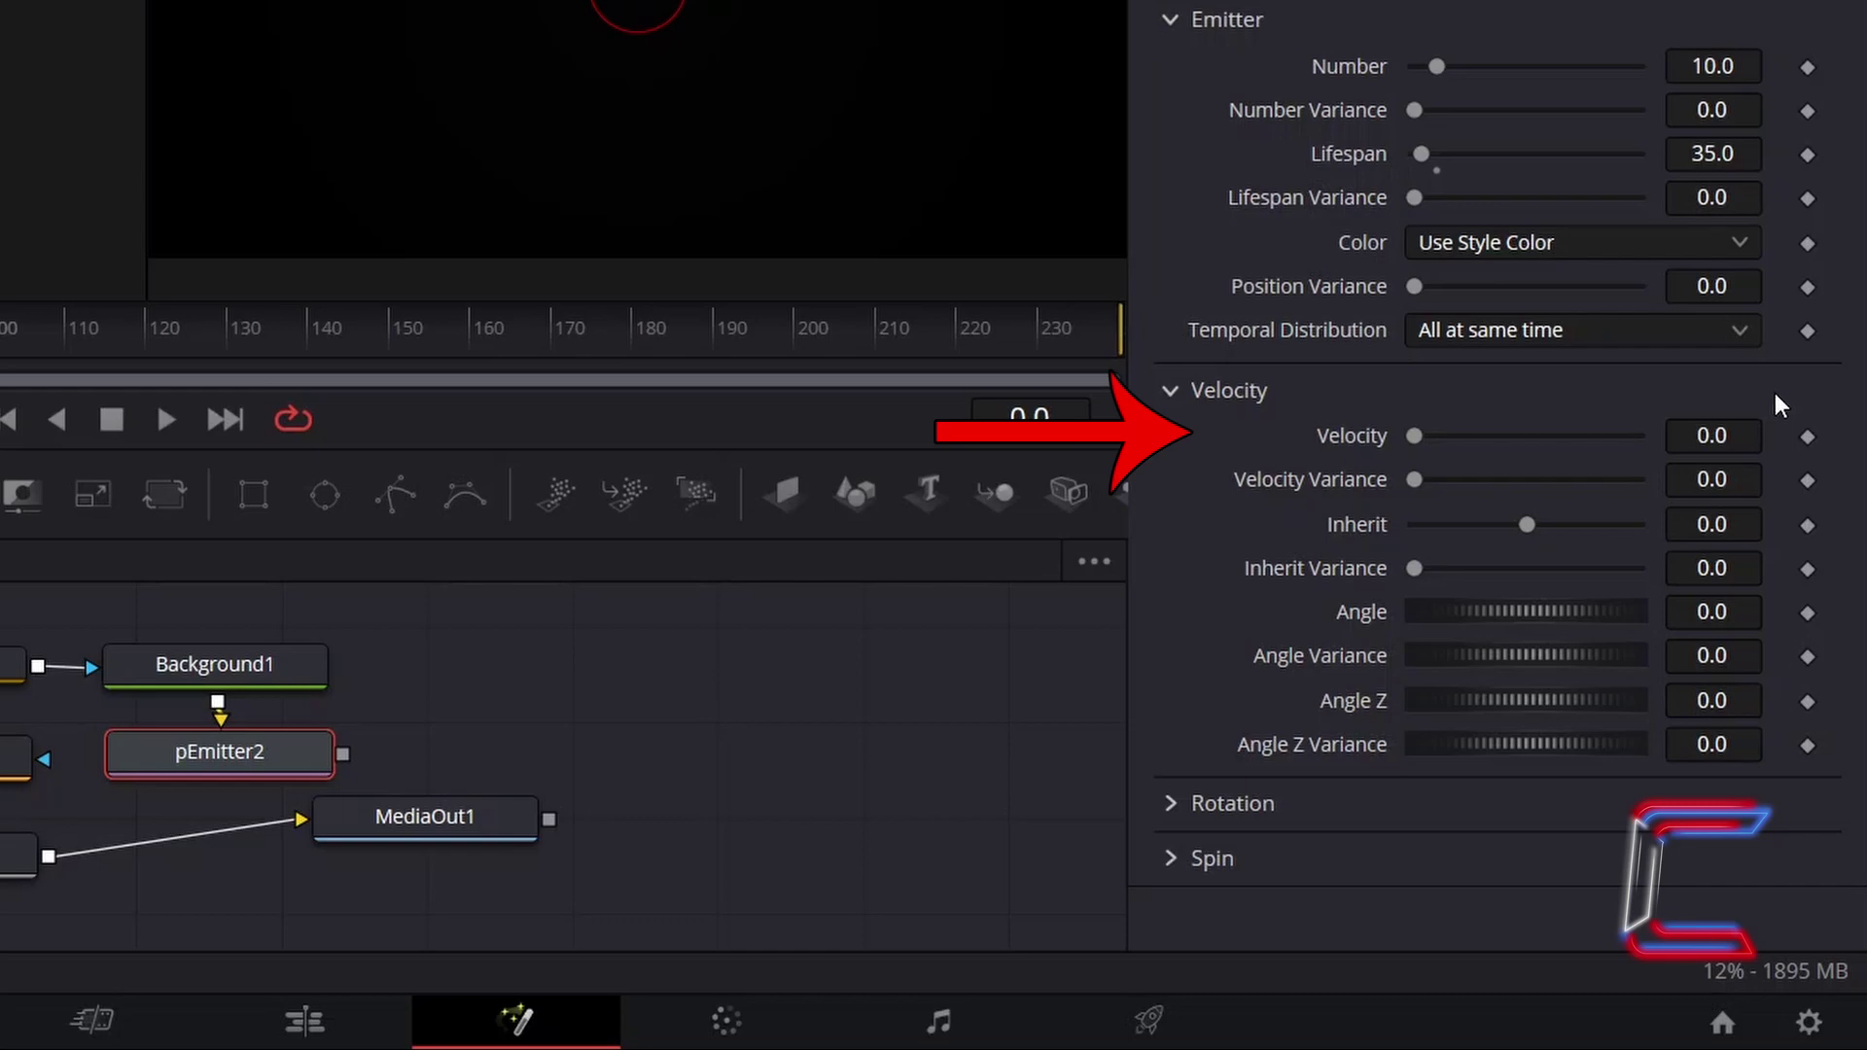
click(1768, 428)
text(35)
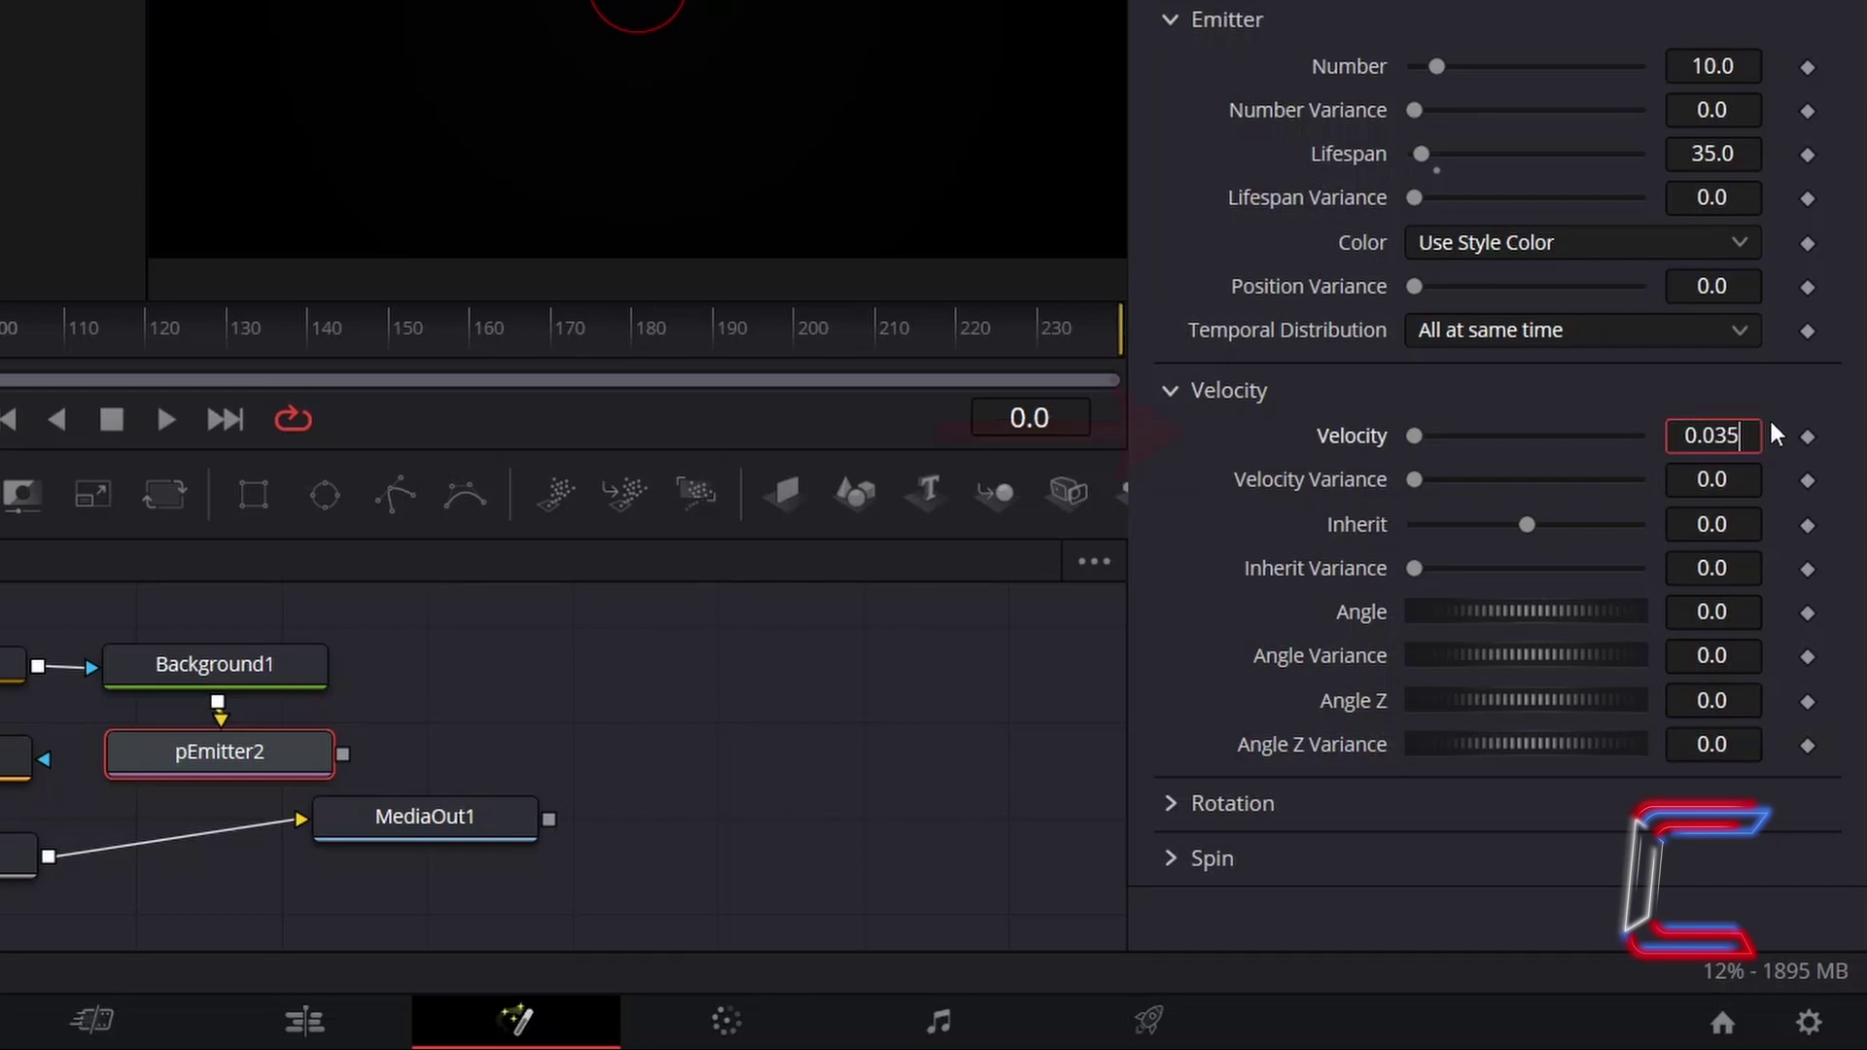
key(Tab)
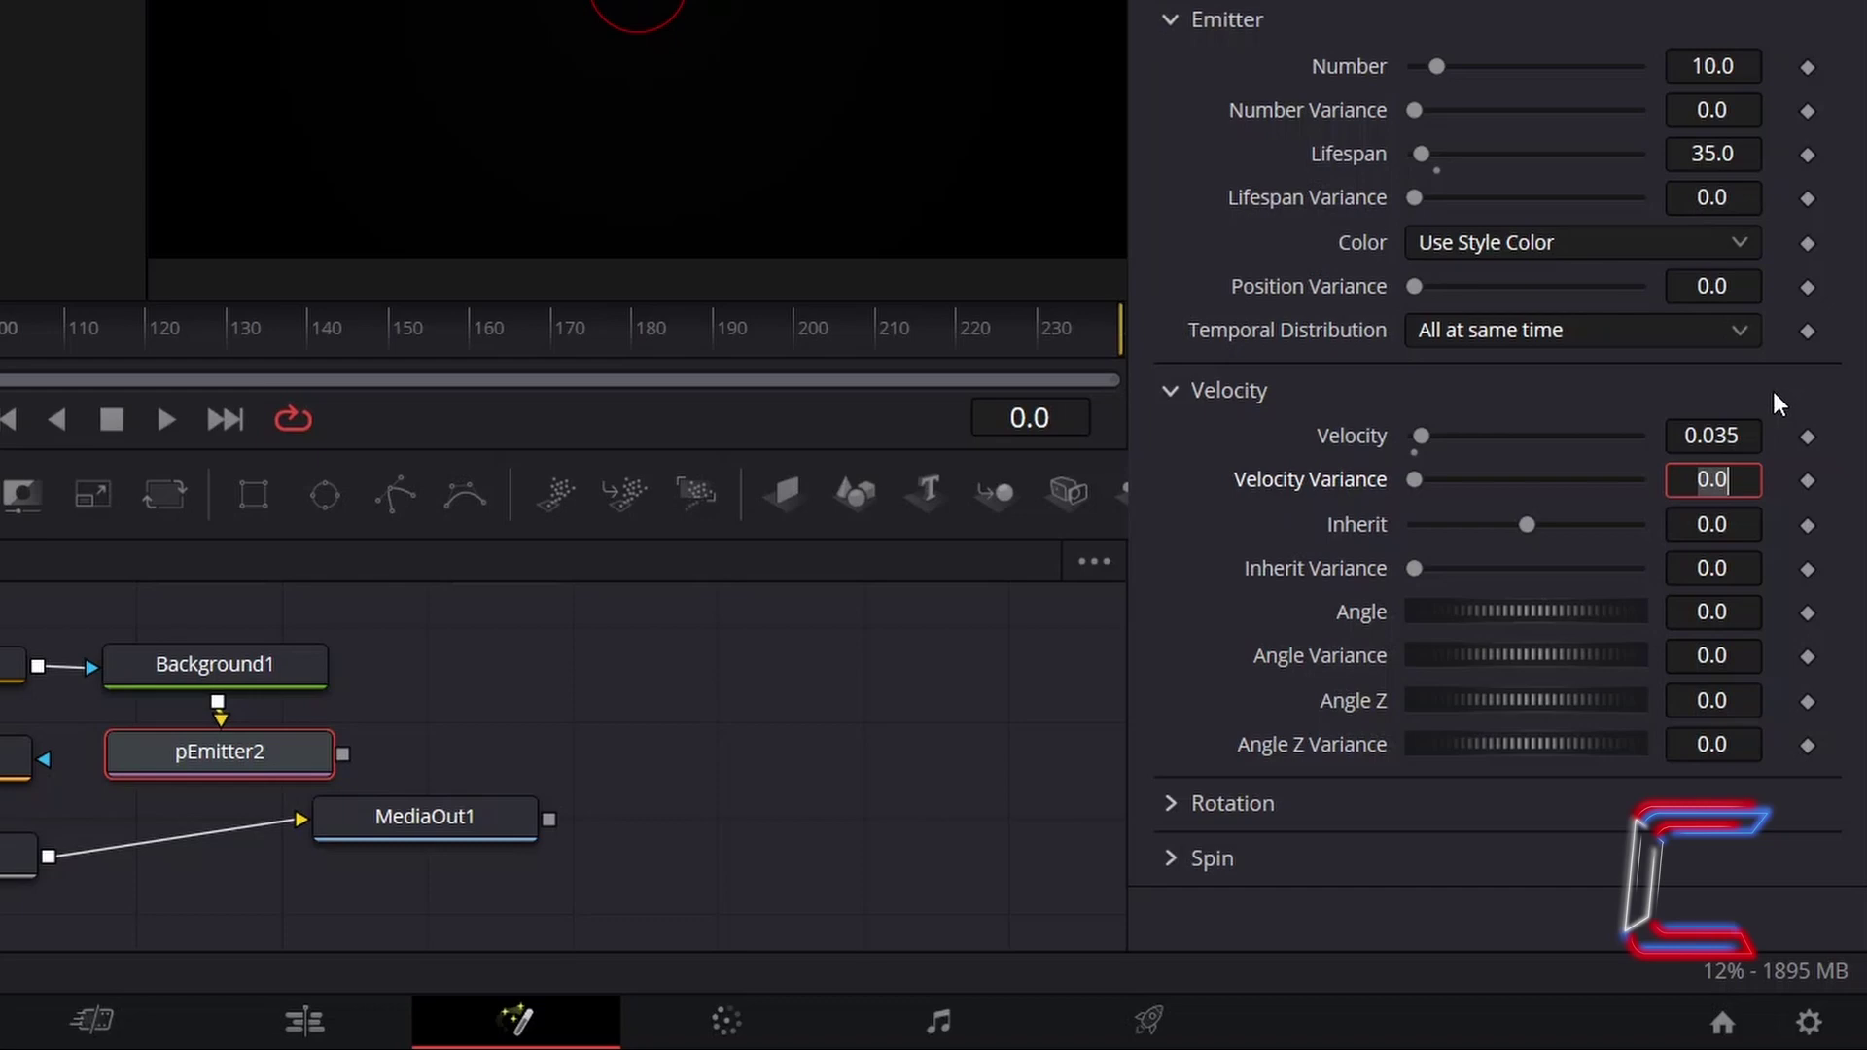
click(1739, 483)
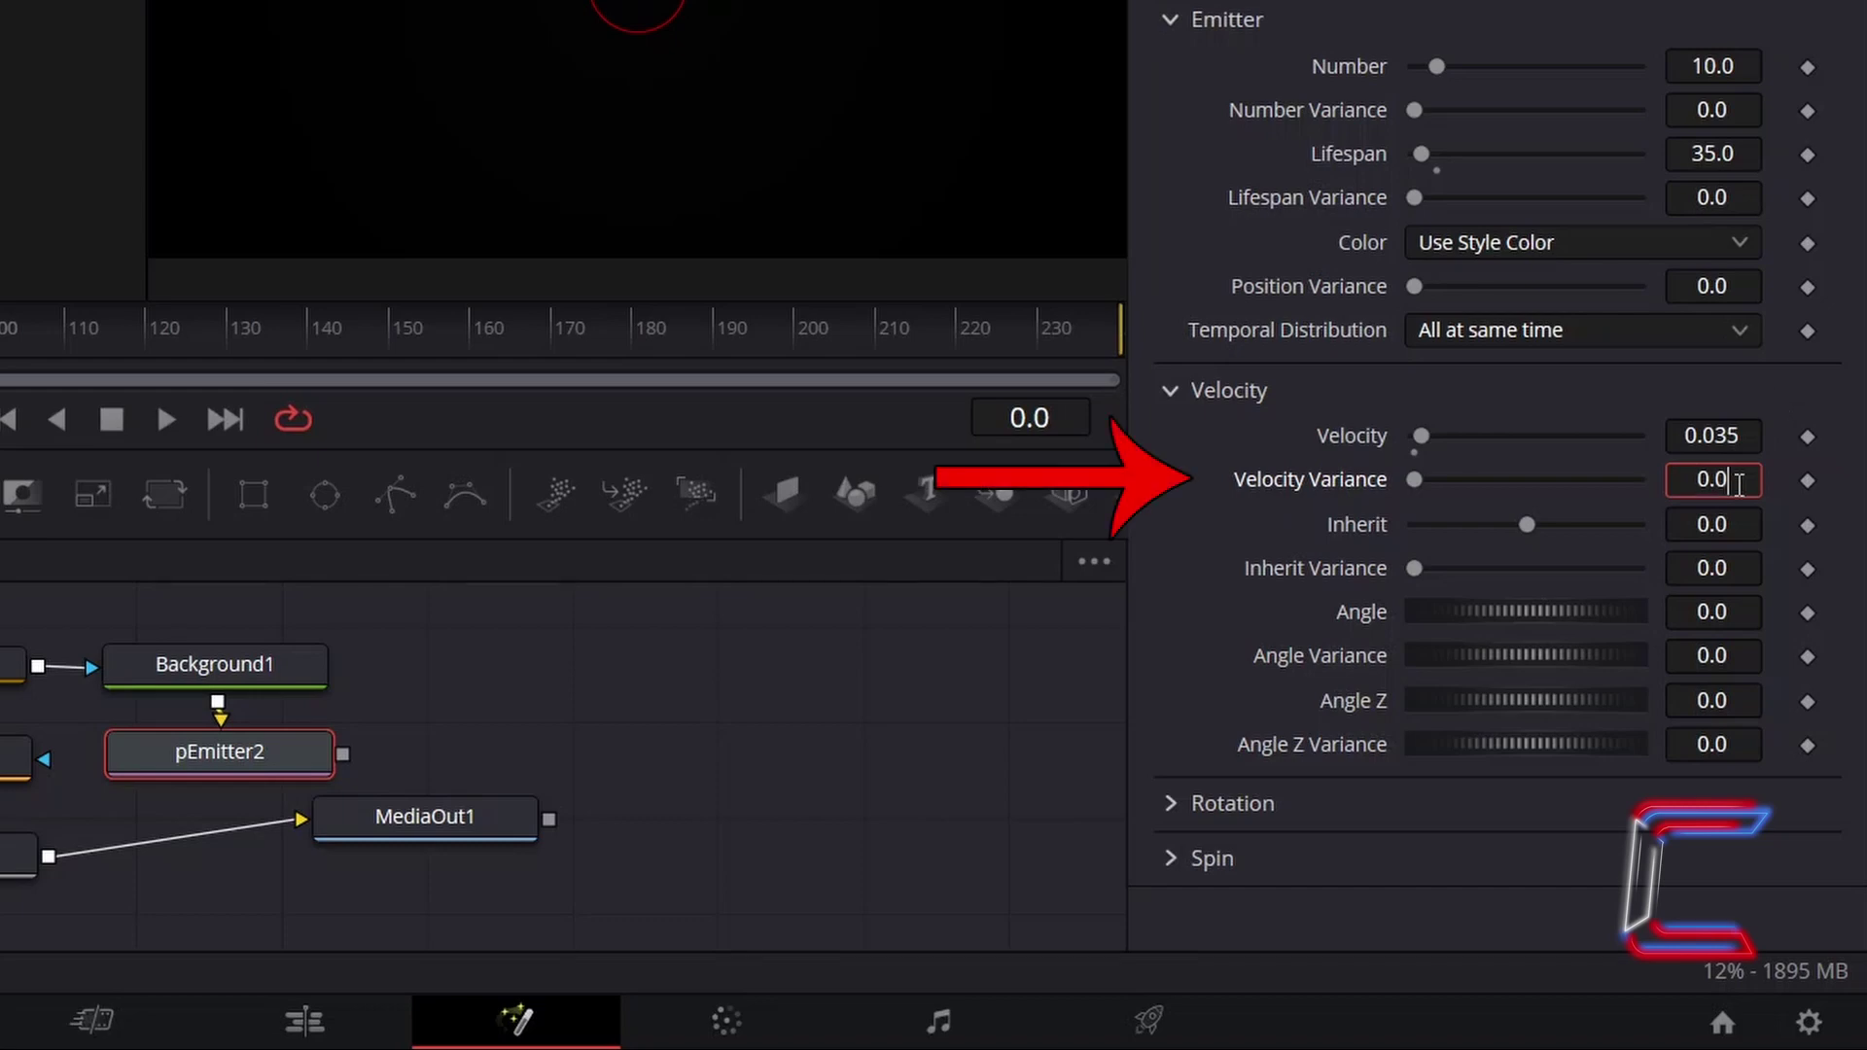
text(8)
key(Tab)
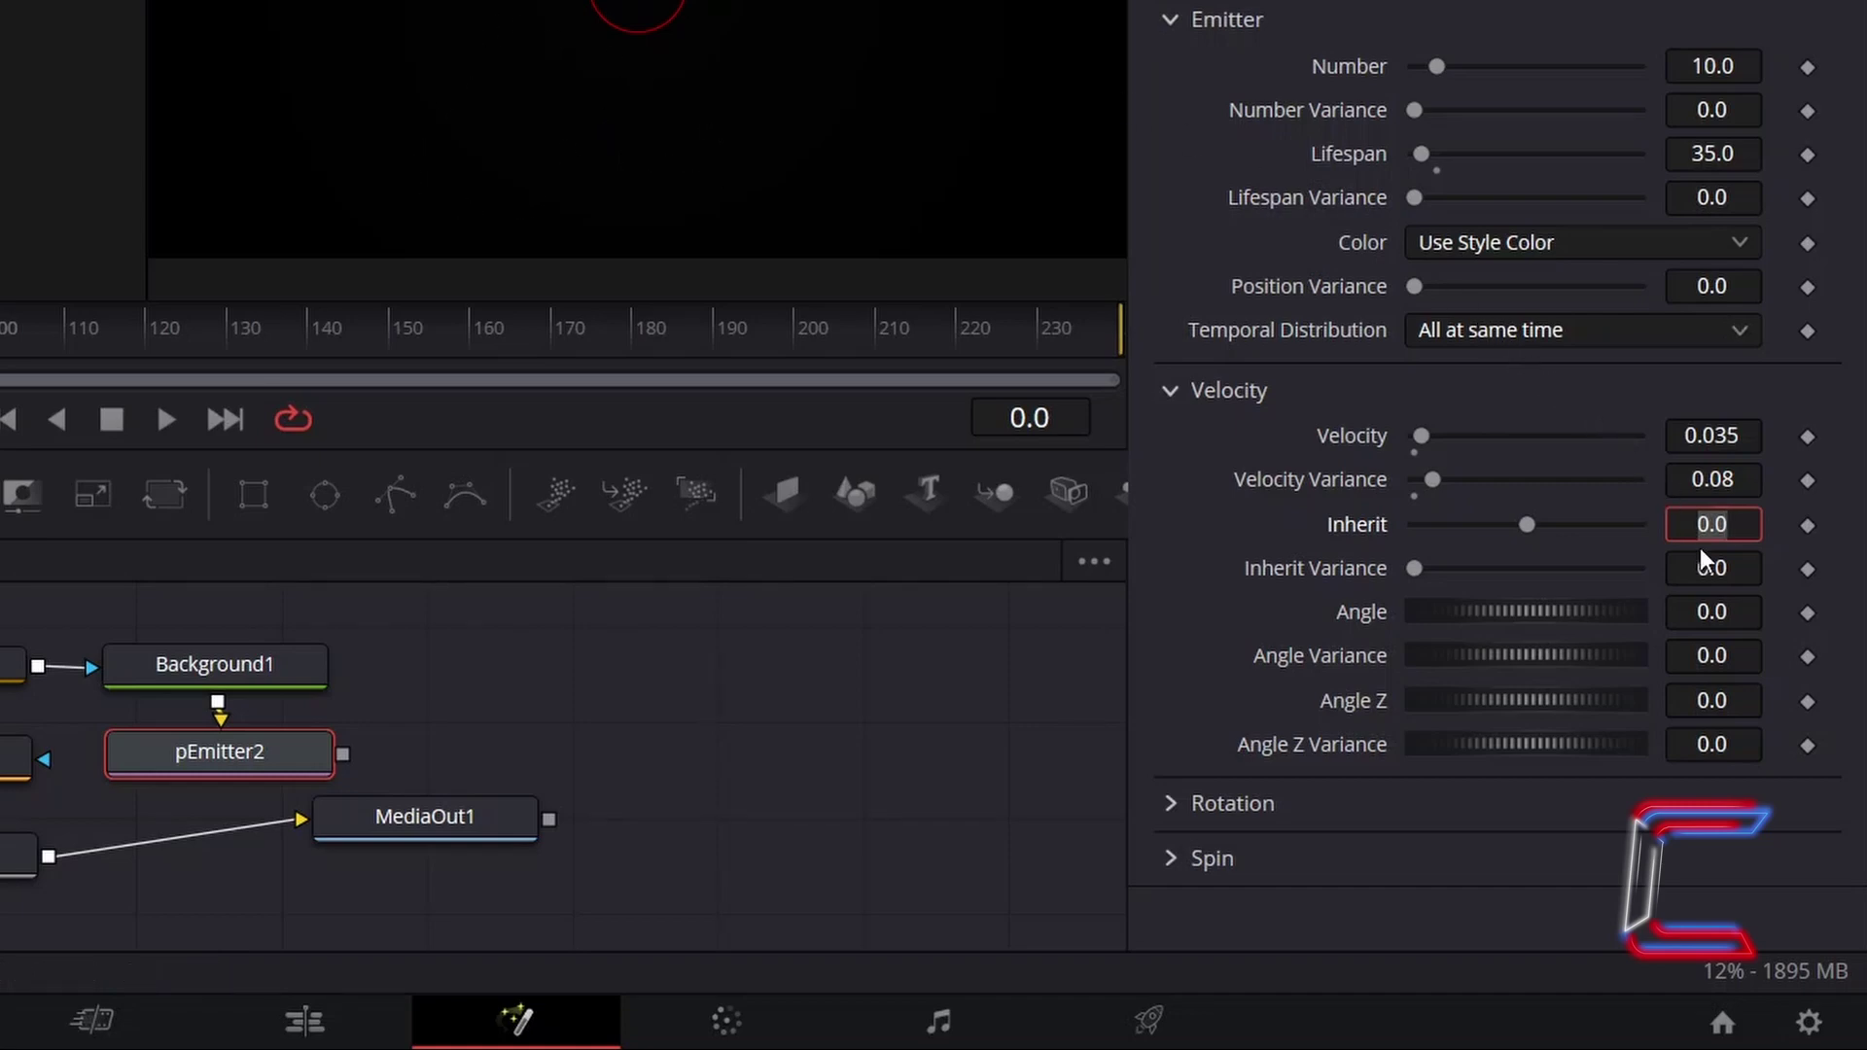
click(1746, 614)
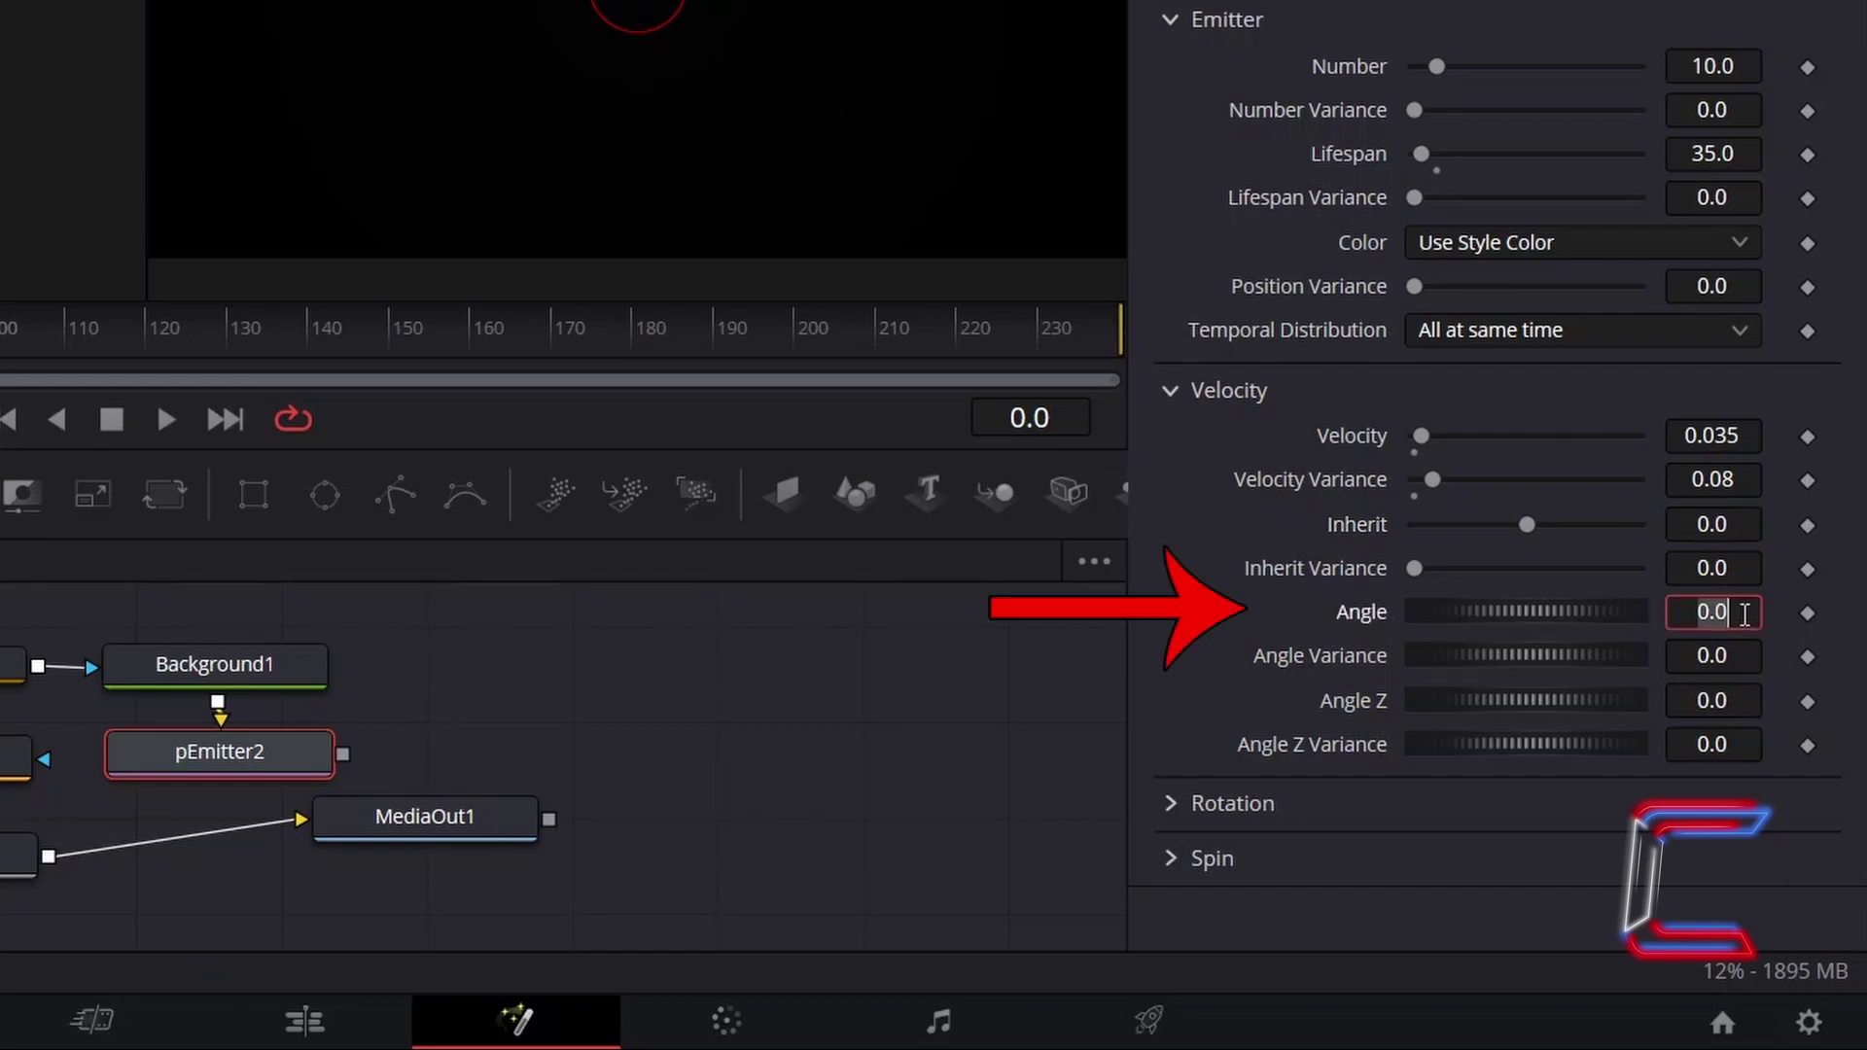
text(90)
key(Tab)
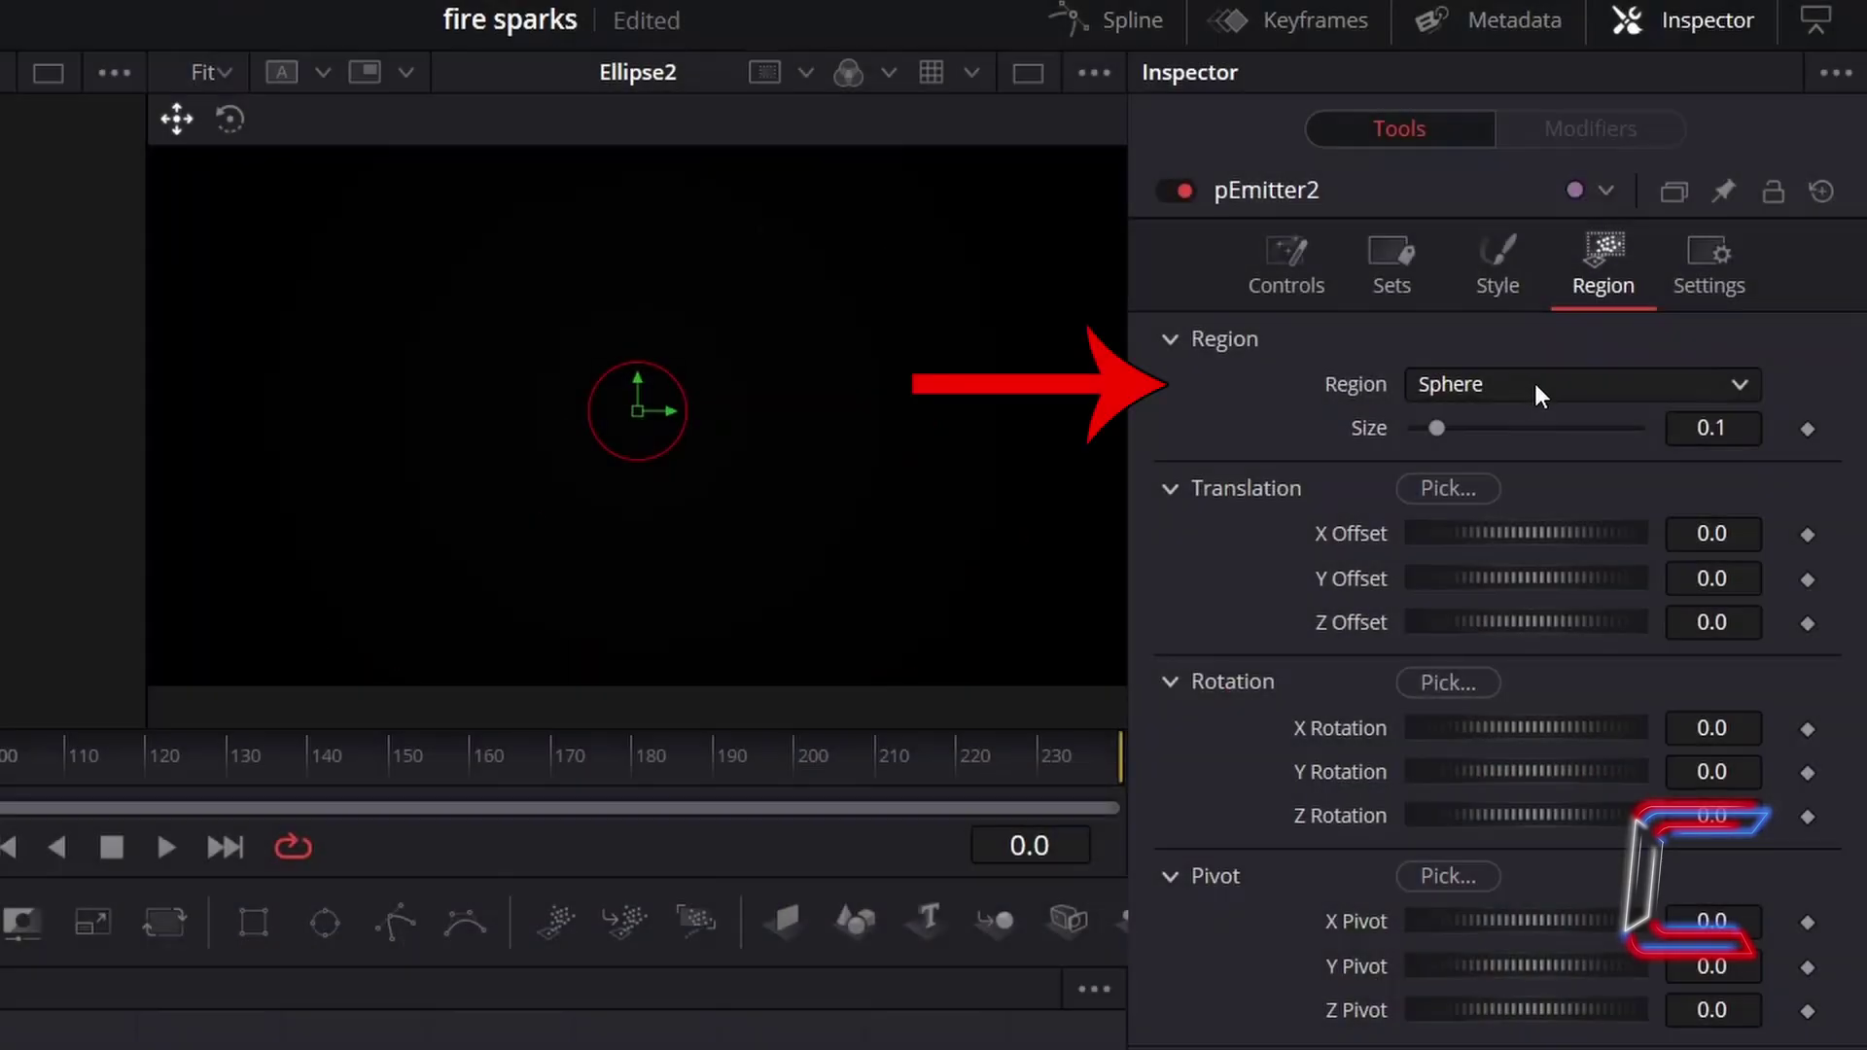
Switch pEmitter2's Region to Line and set its start point to X 0.4, Y -0.38.
click(1537, 394)
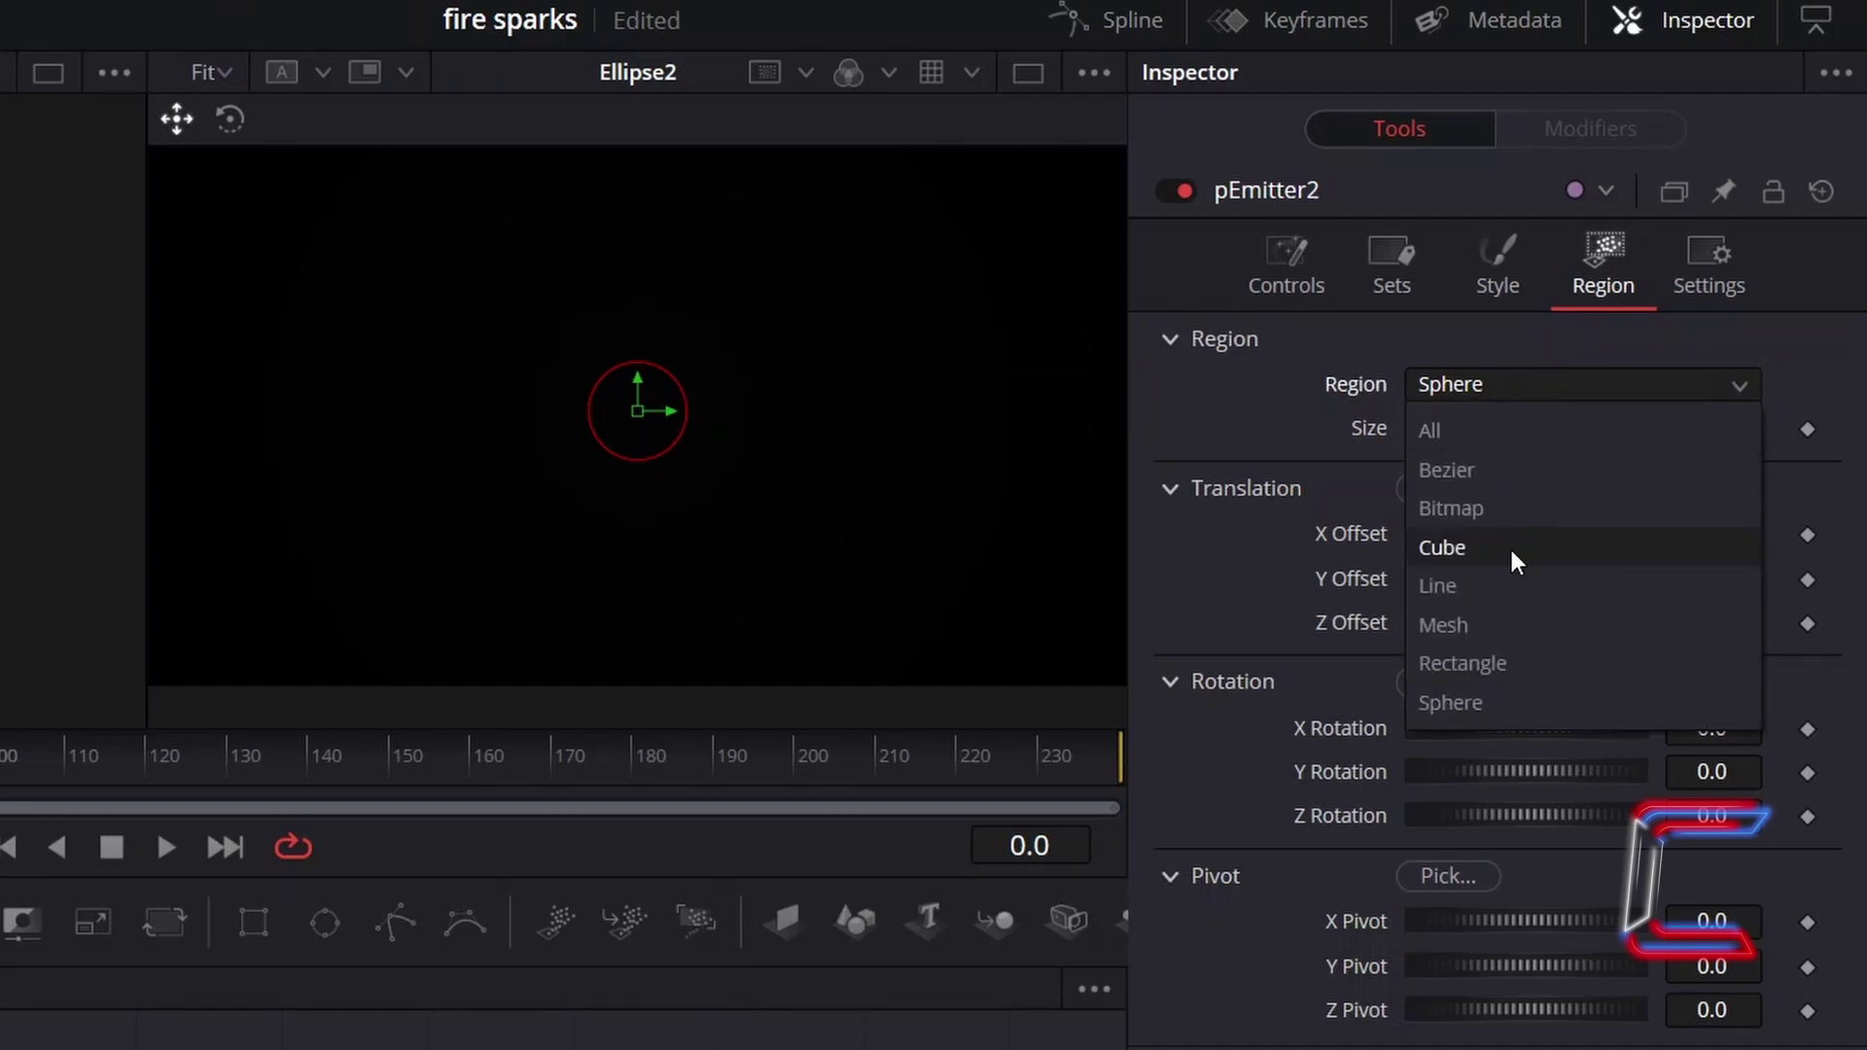
click(1501, 583)
click(1751, 494)
key(BackSpace)
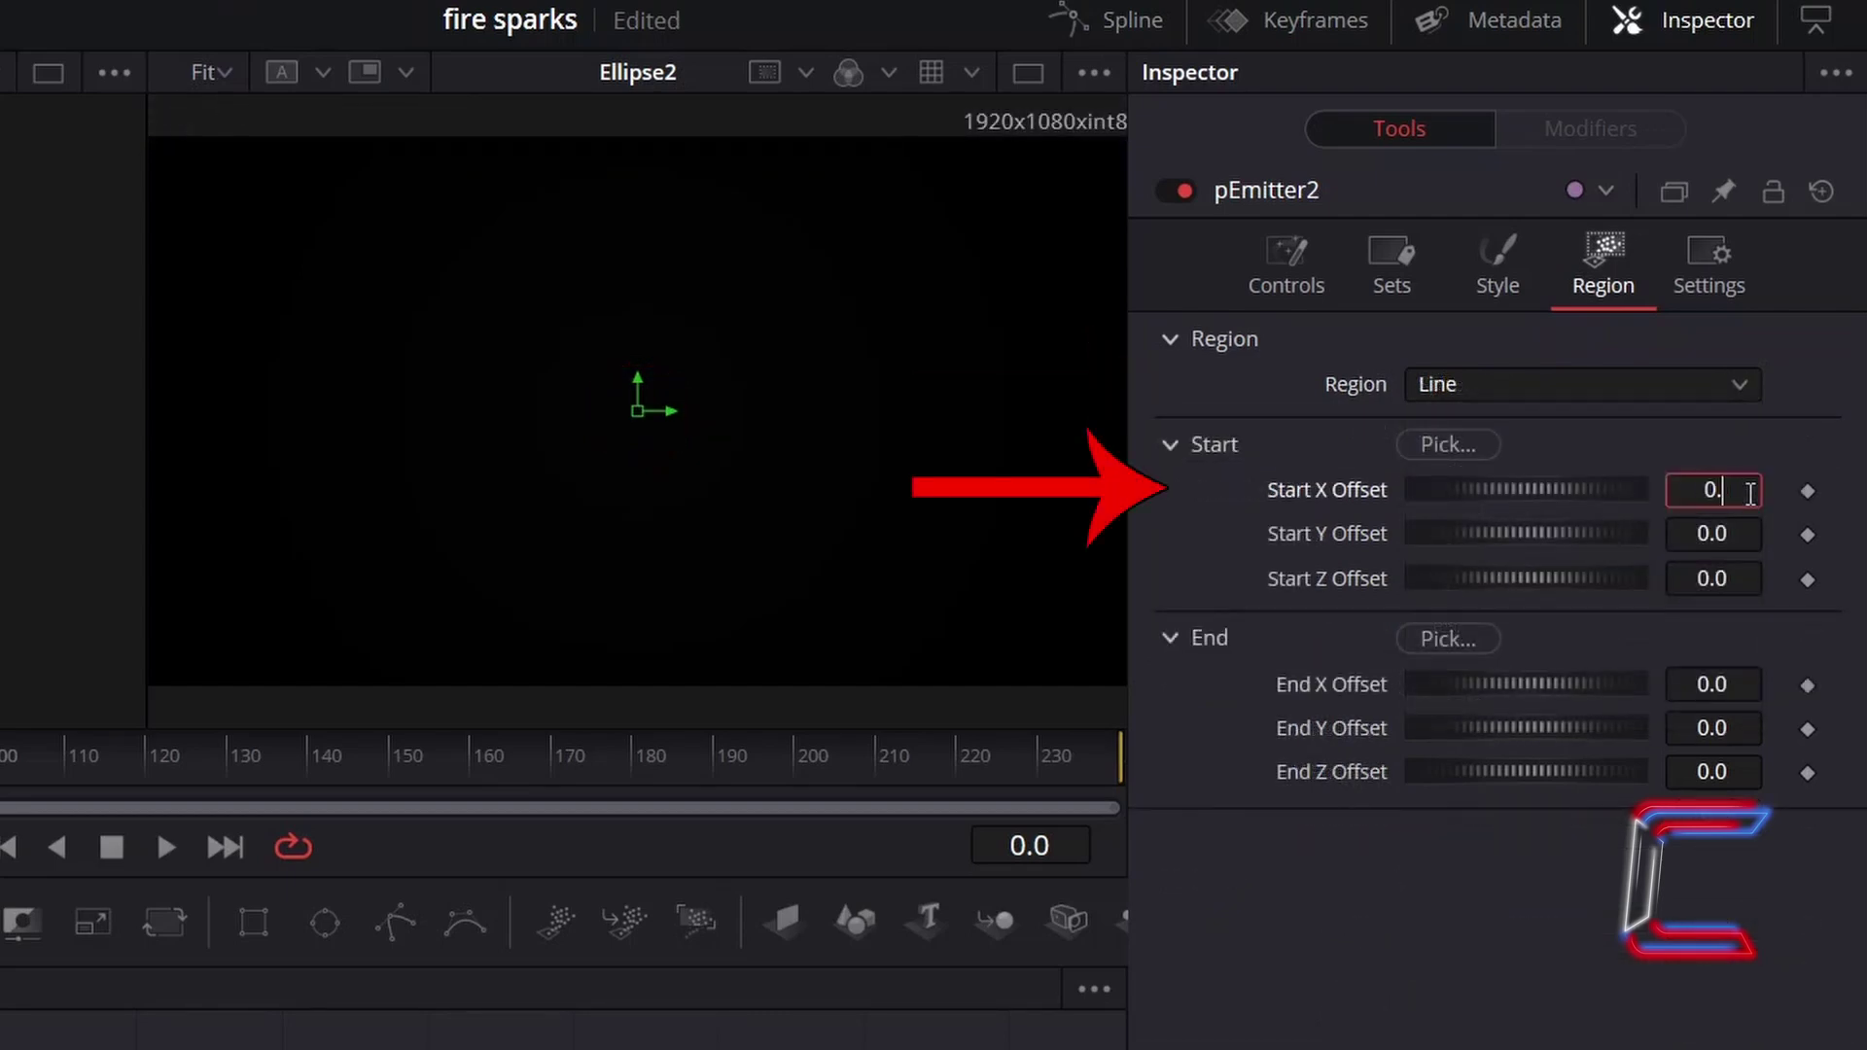
text(4)
key(Tab)
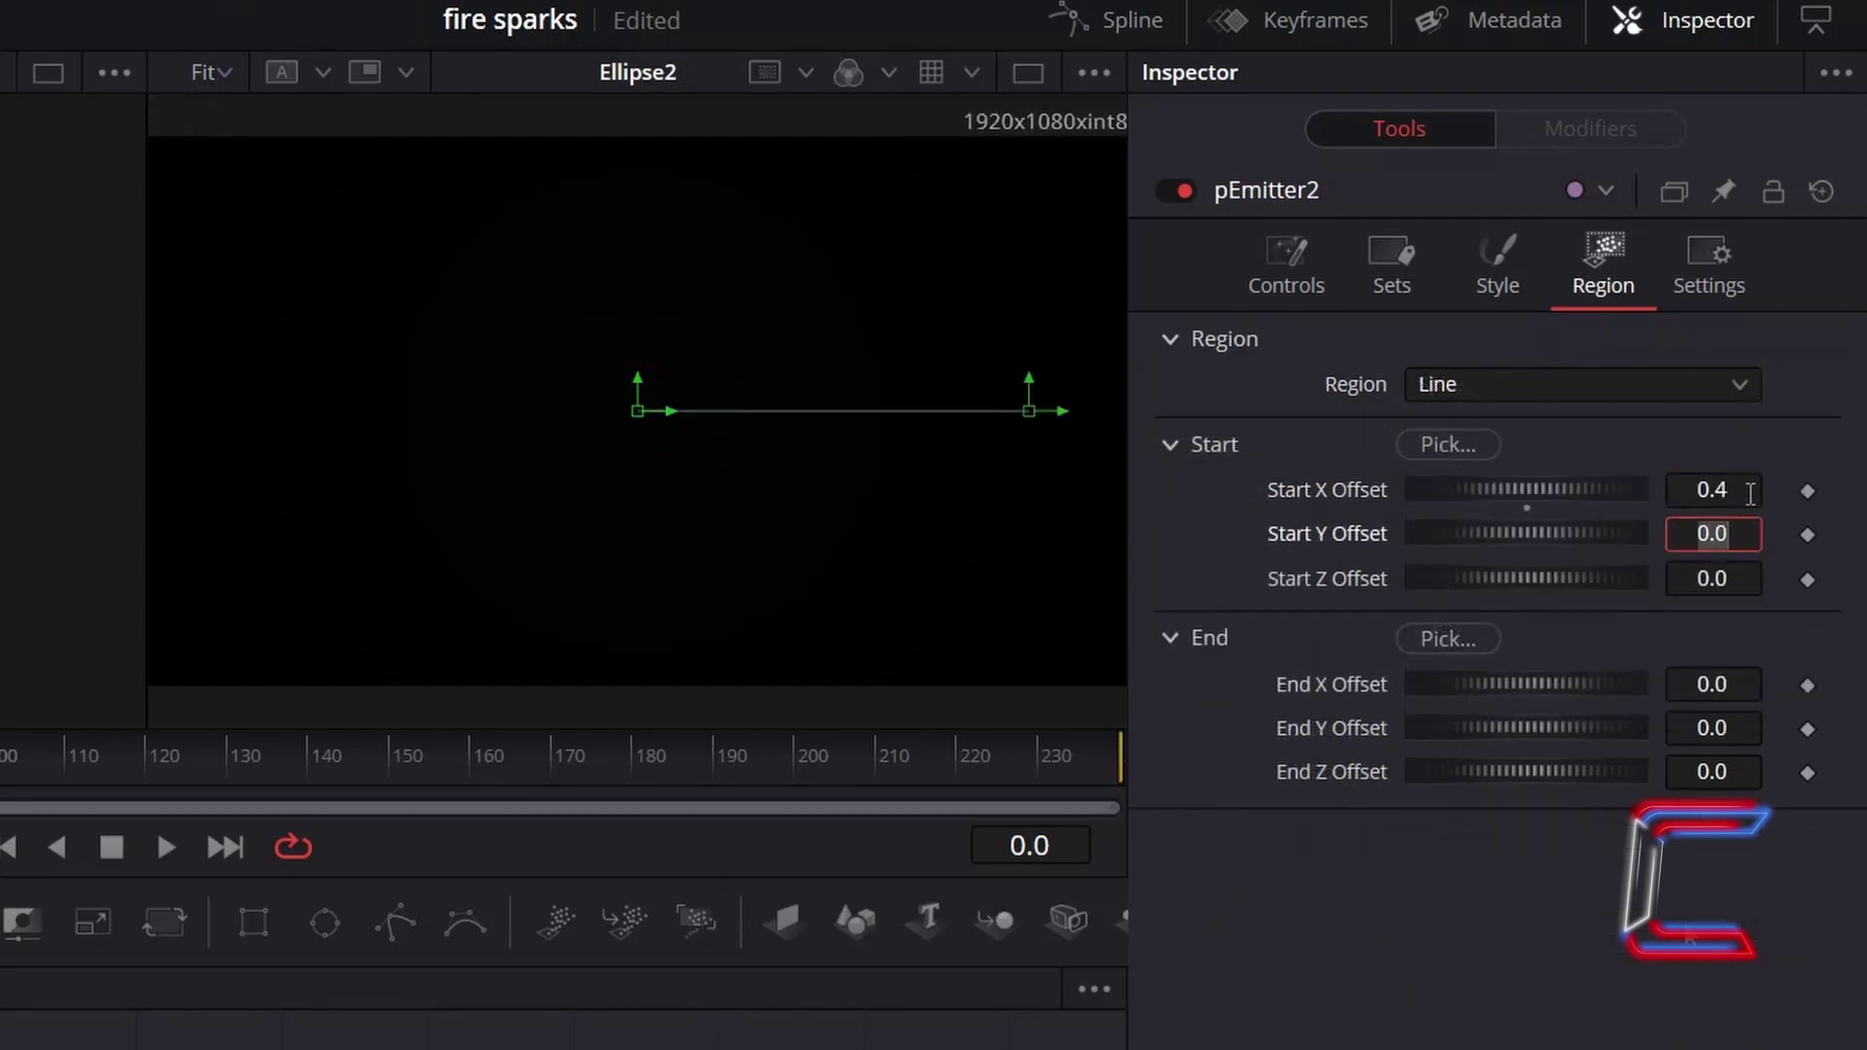
text(-0.)
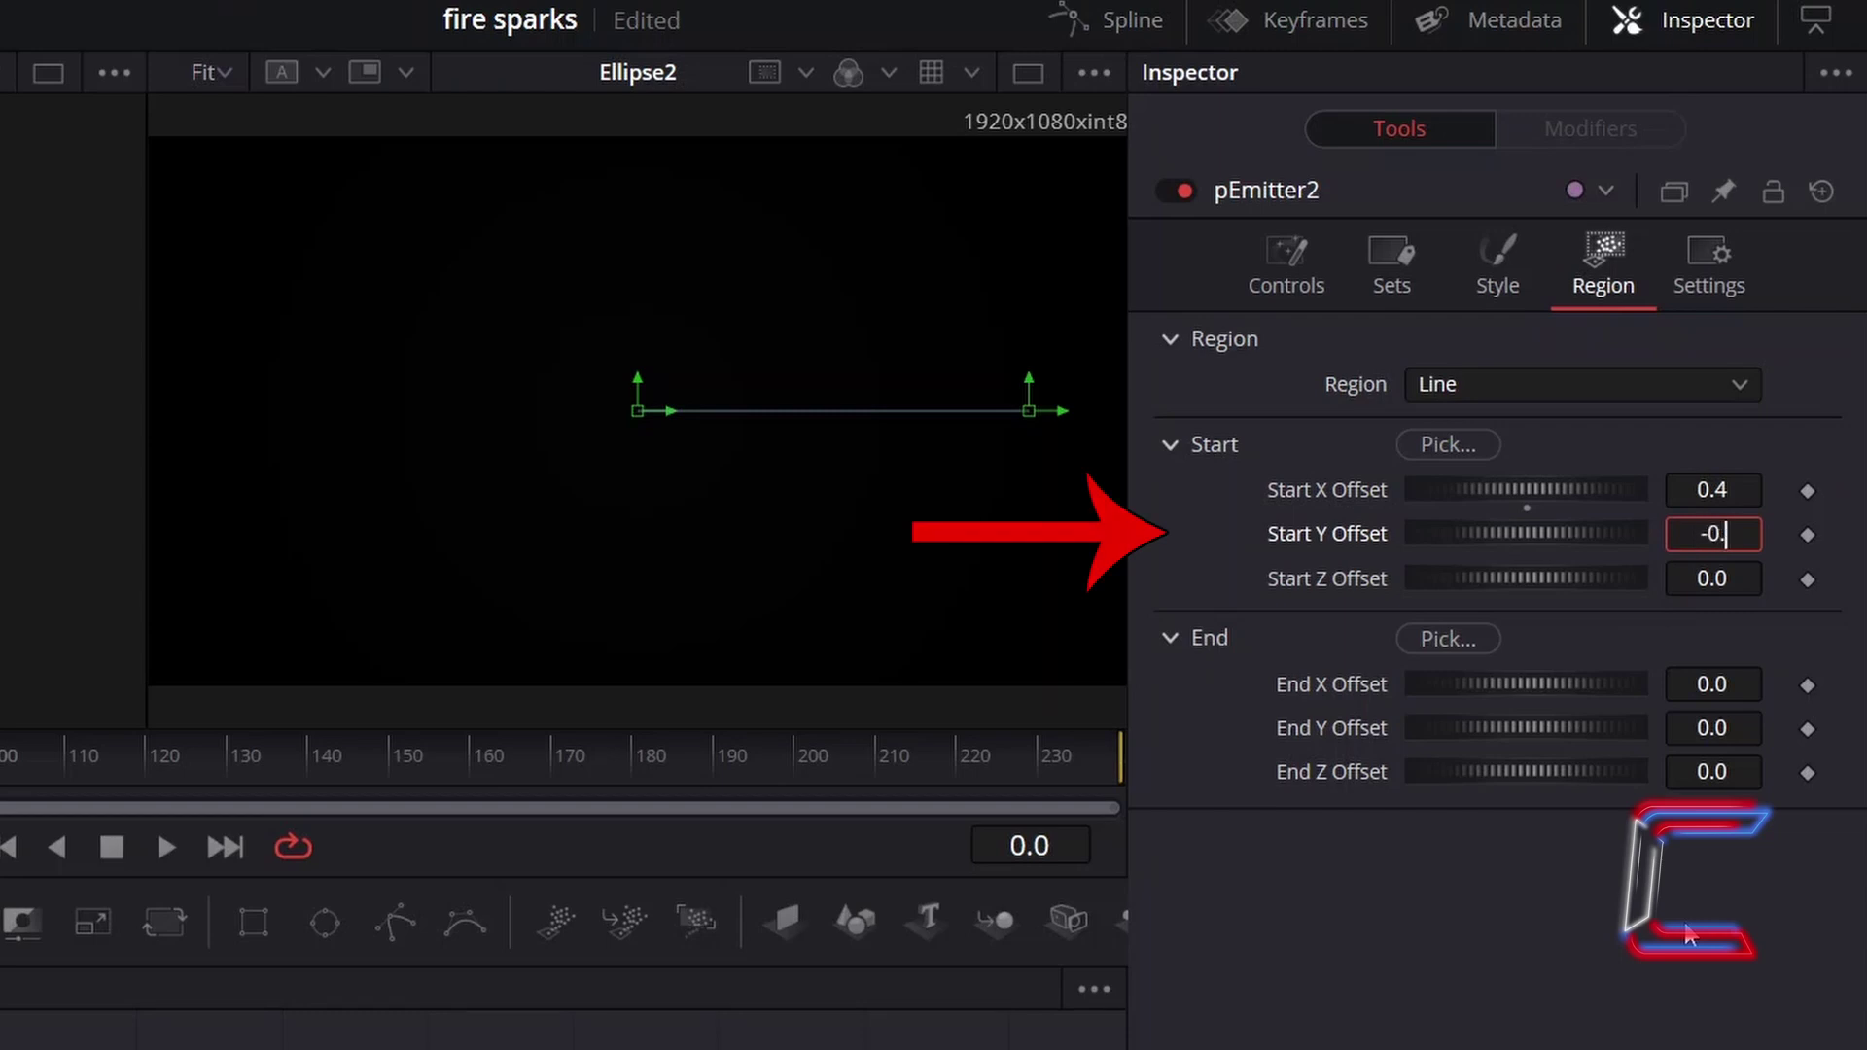
text(38)
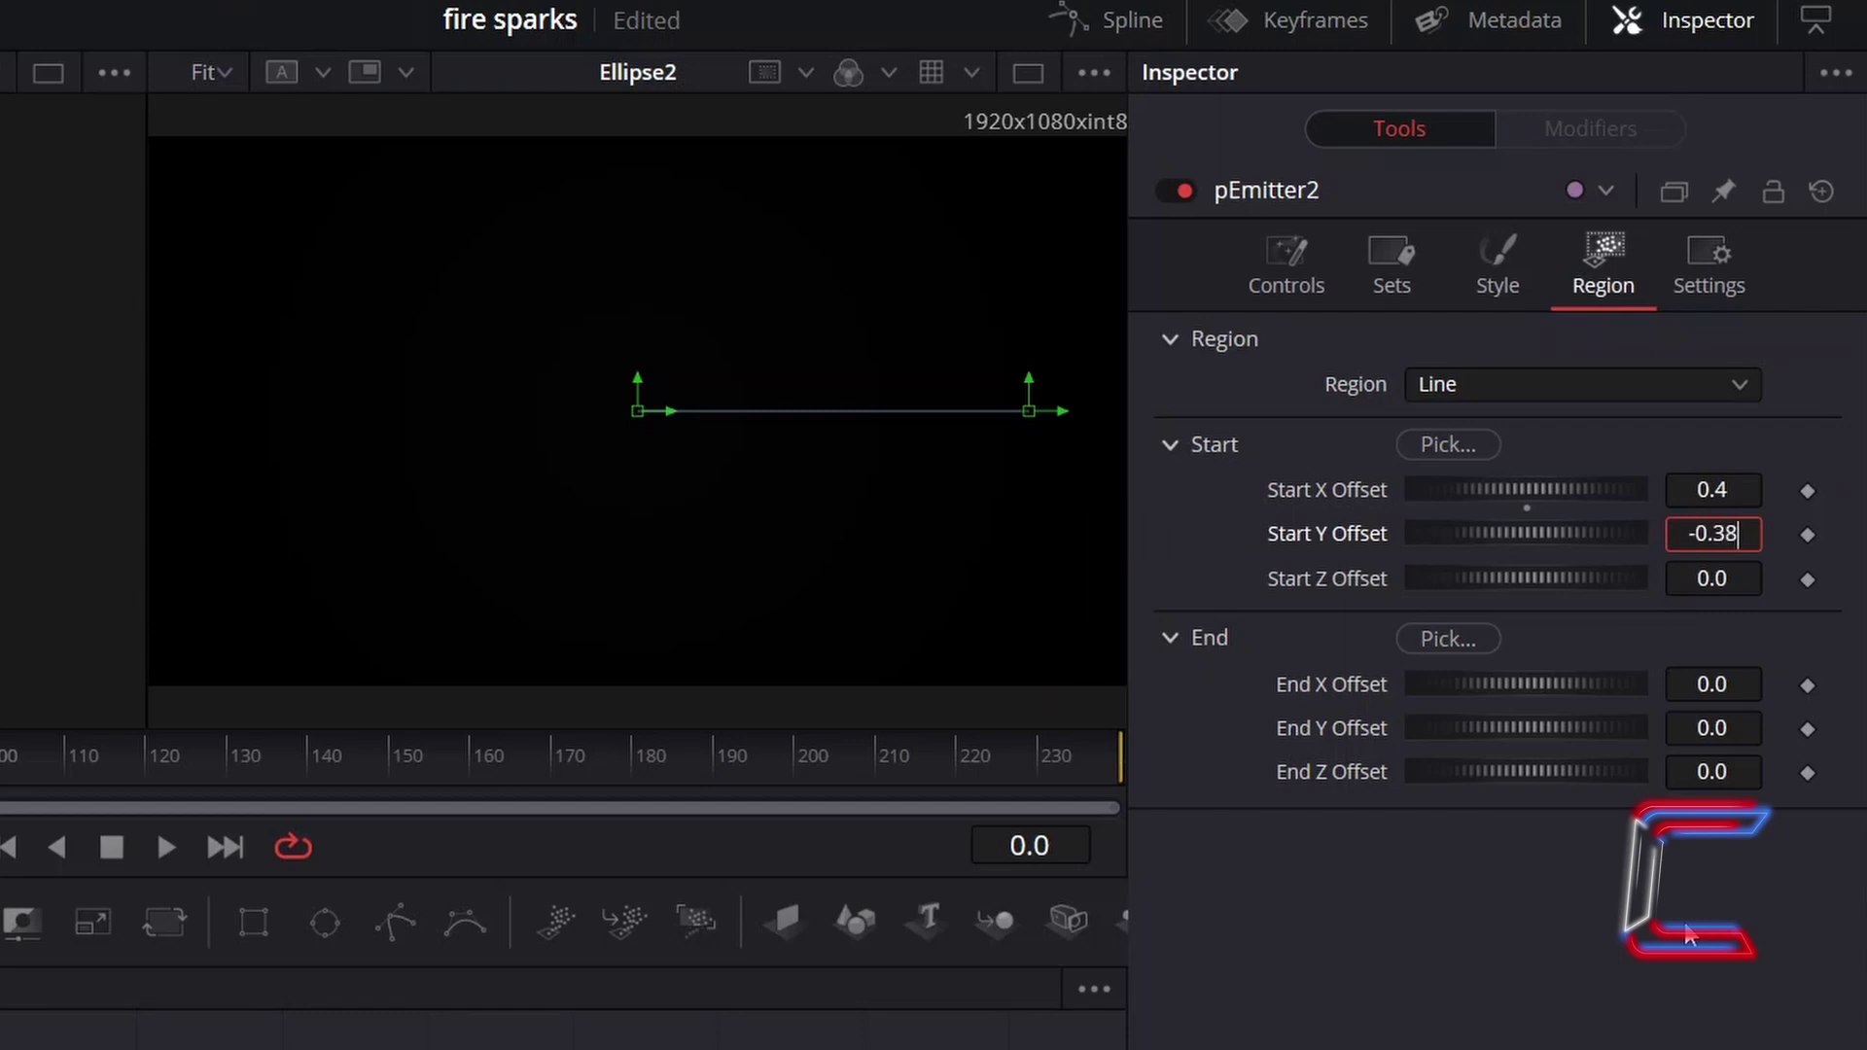
key(Tab)
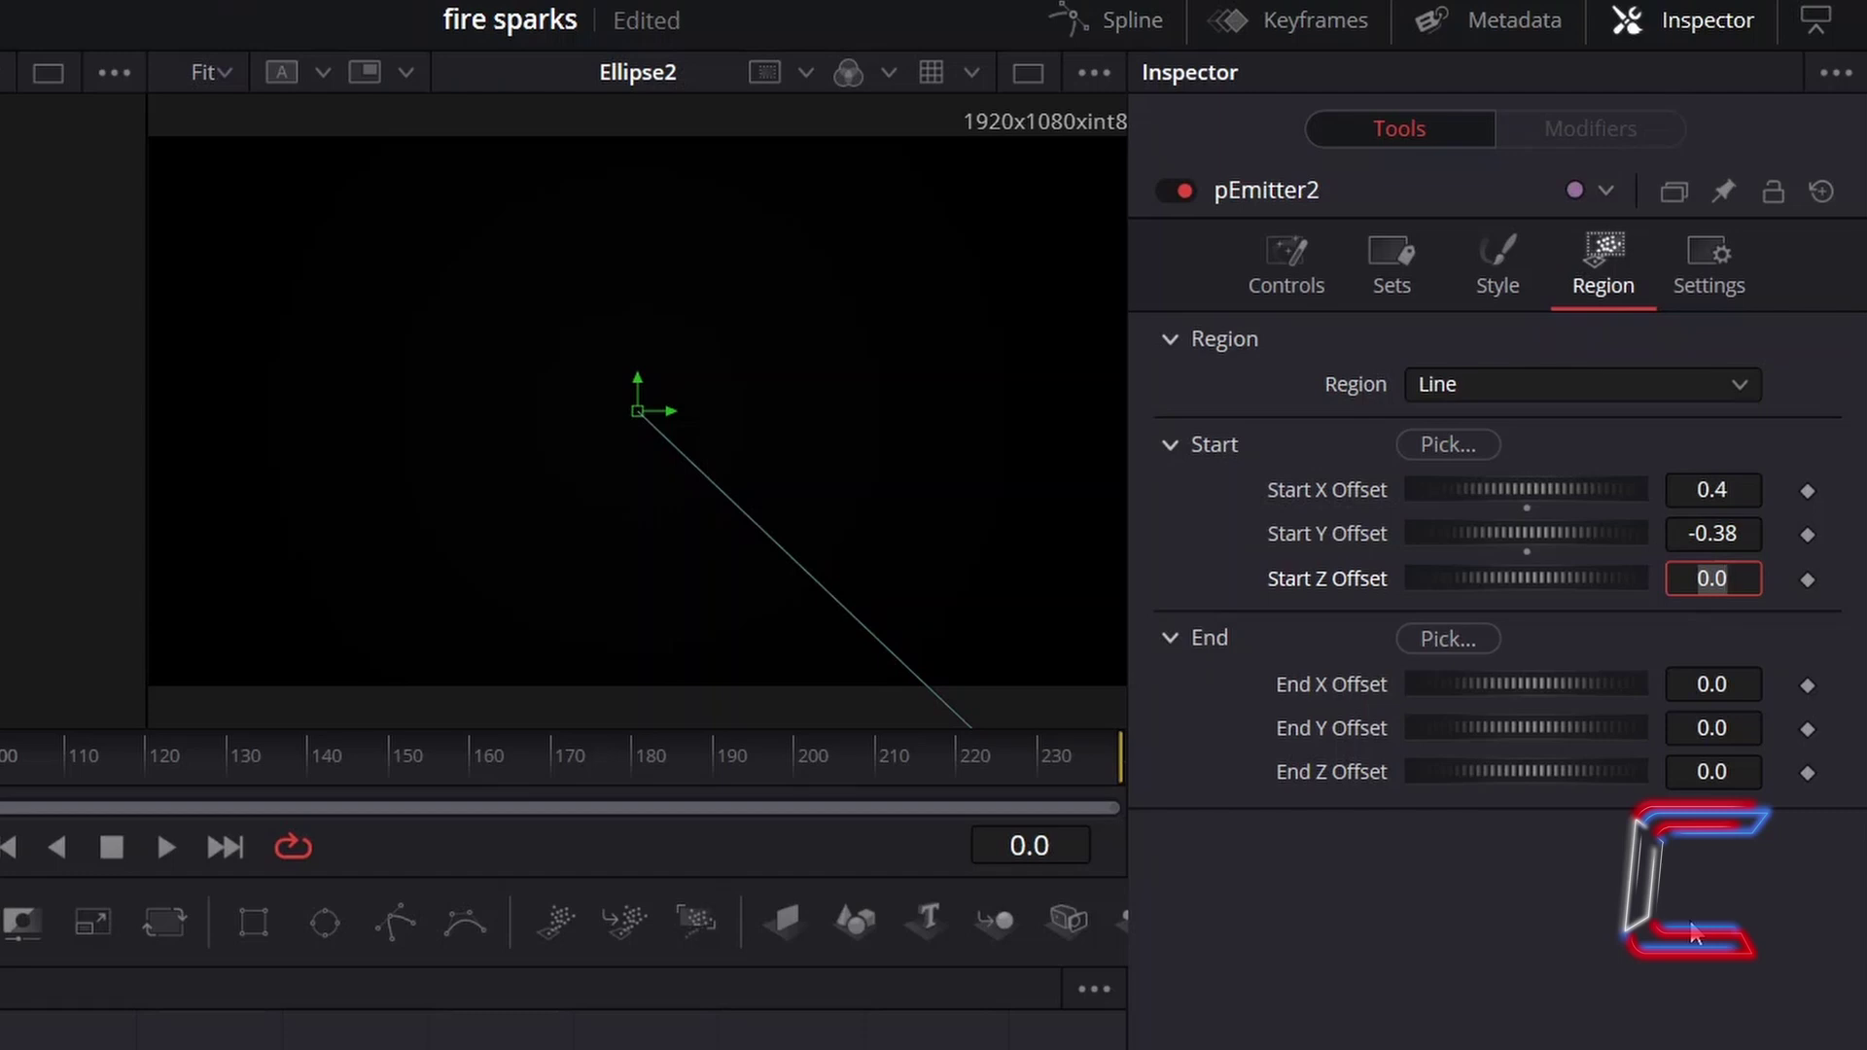
Set the line's end point to X -0.4, Y -0.38.
click(1758, 721)
text(-0.38)
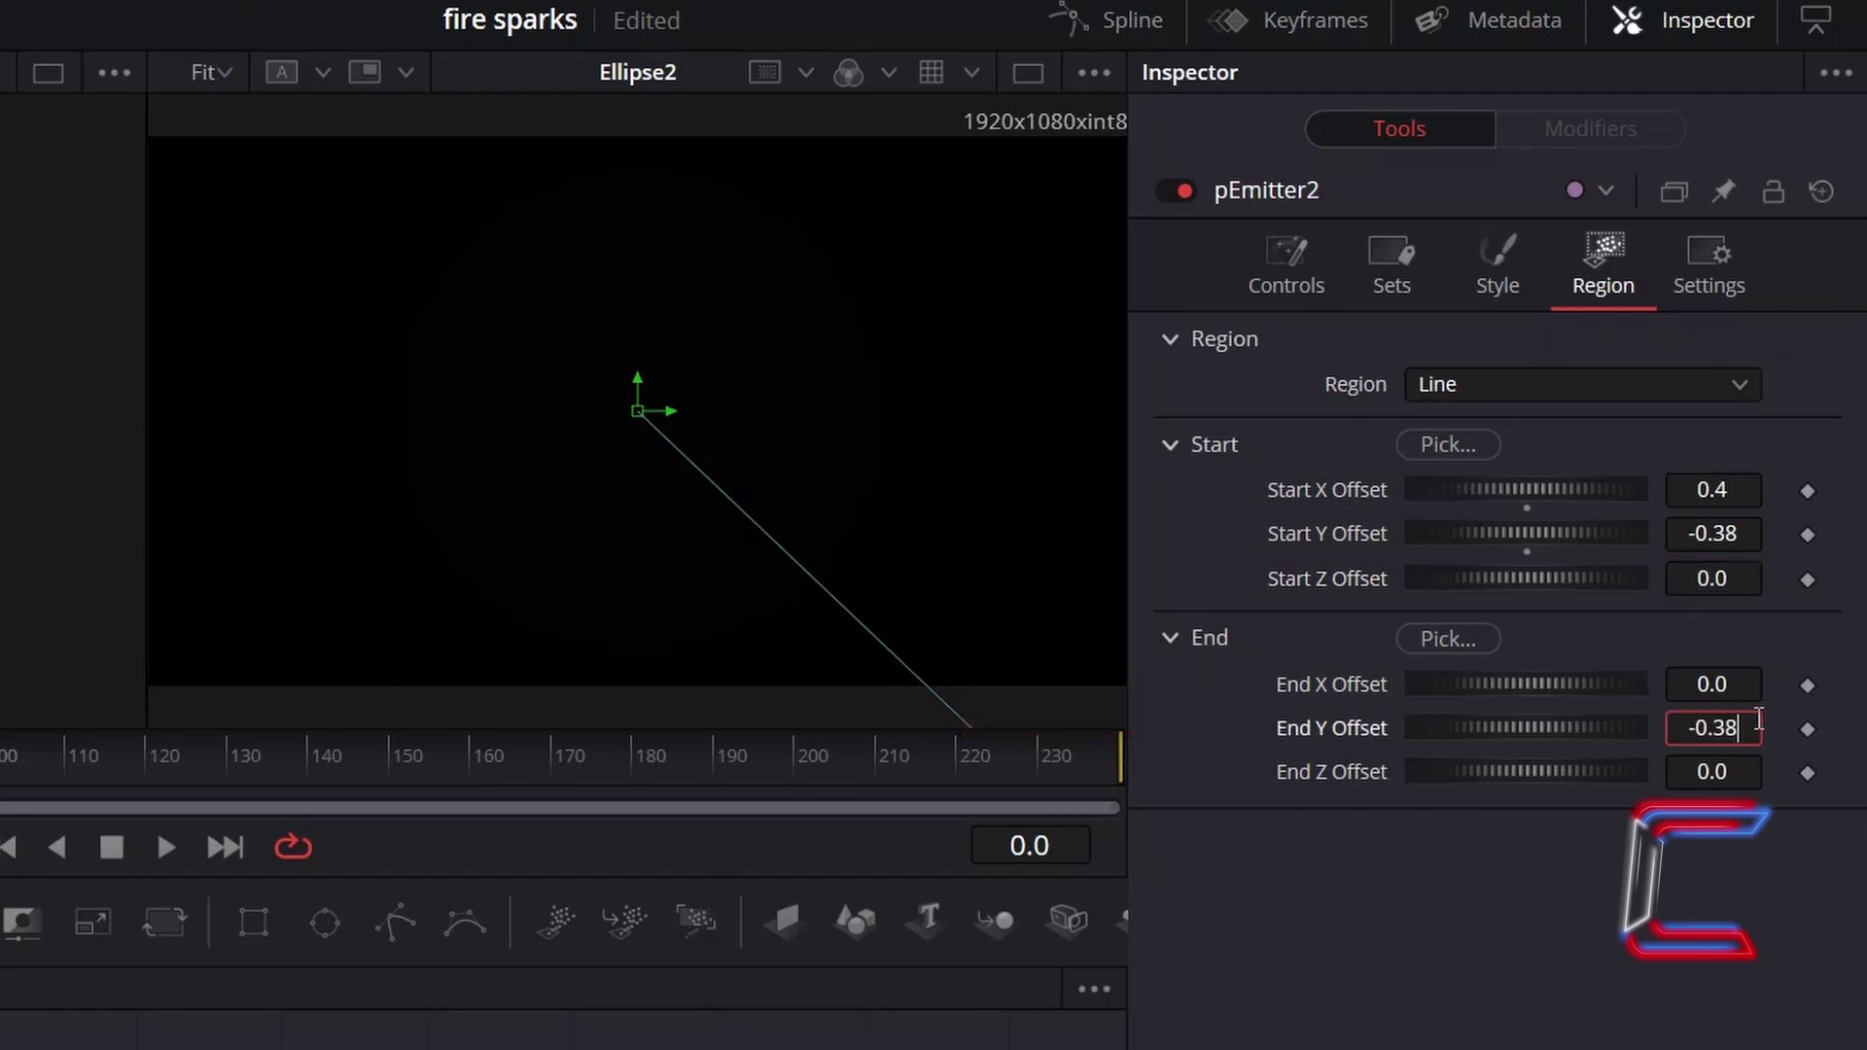
key(Tab)
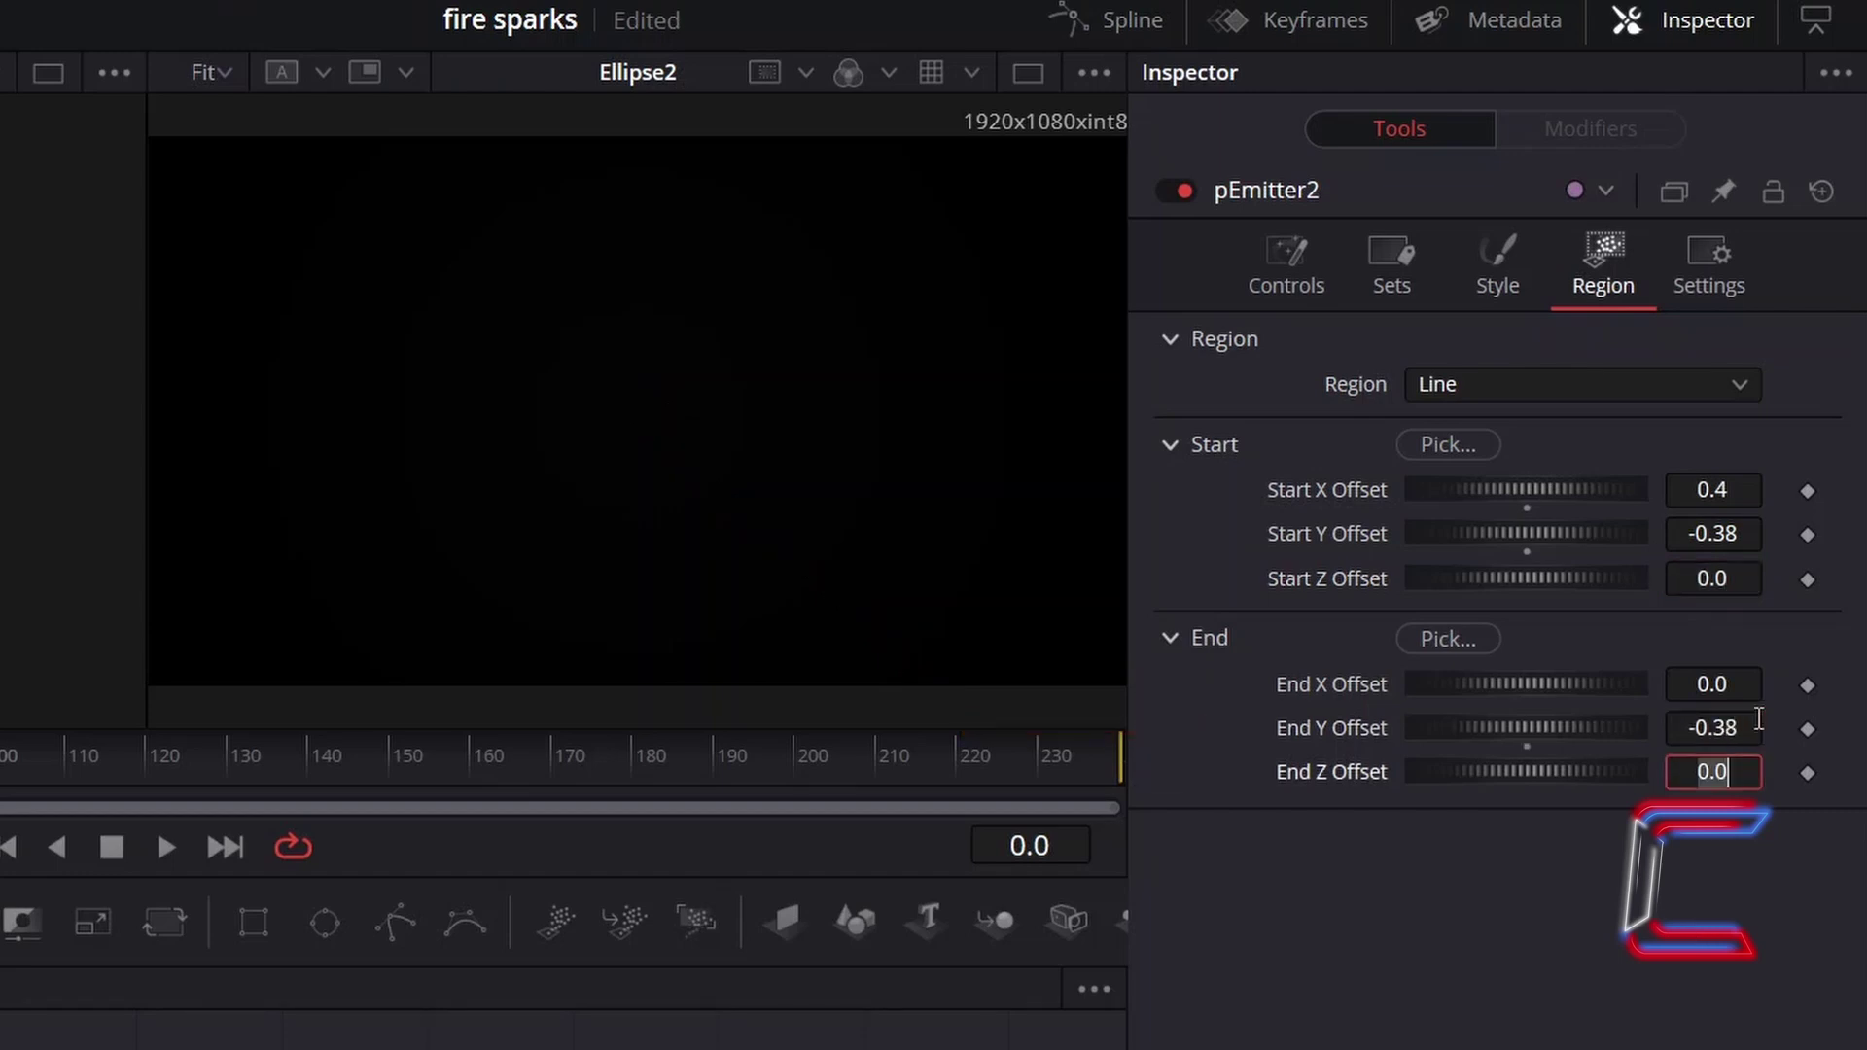
click(1743, 681)
text(-0.4)
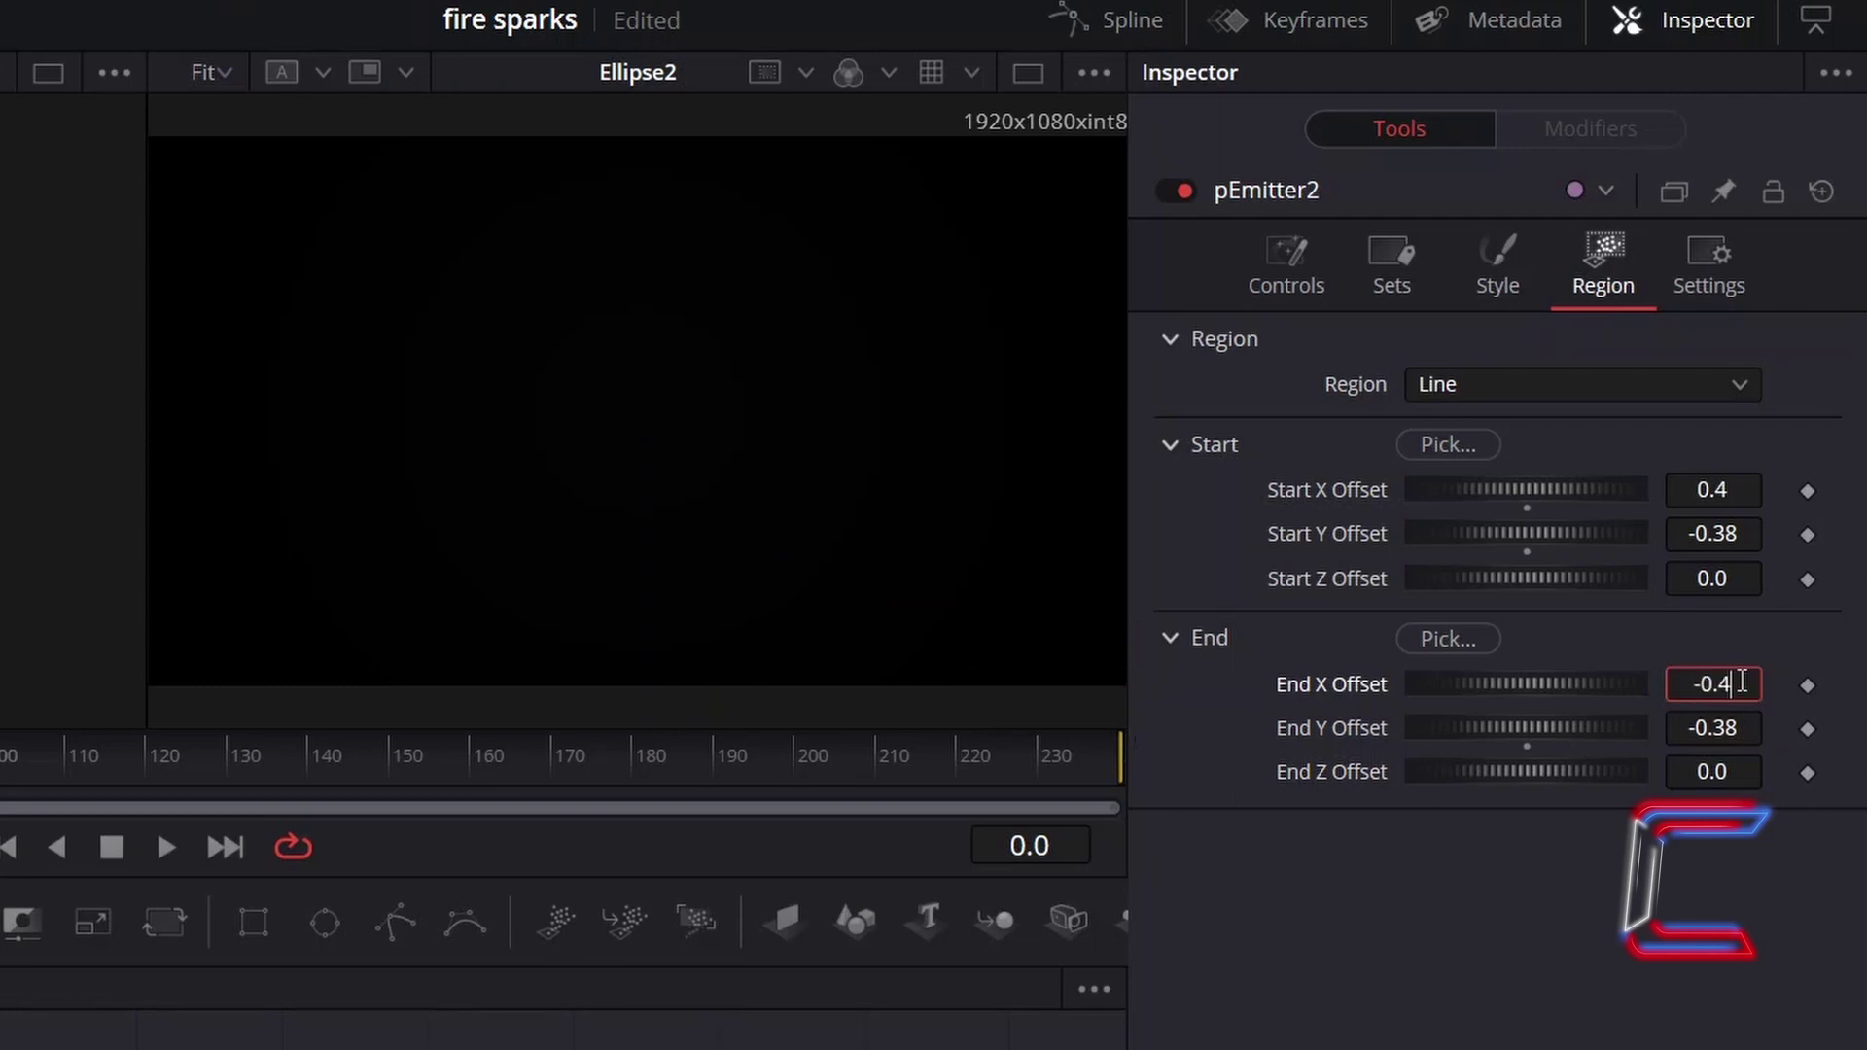
key(Tab)
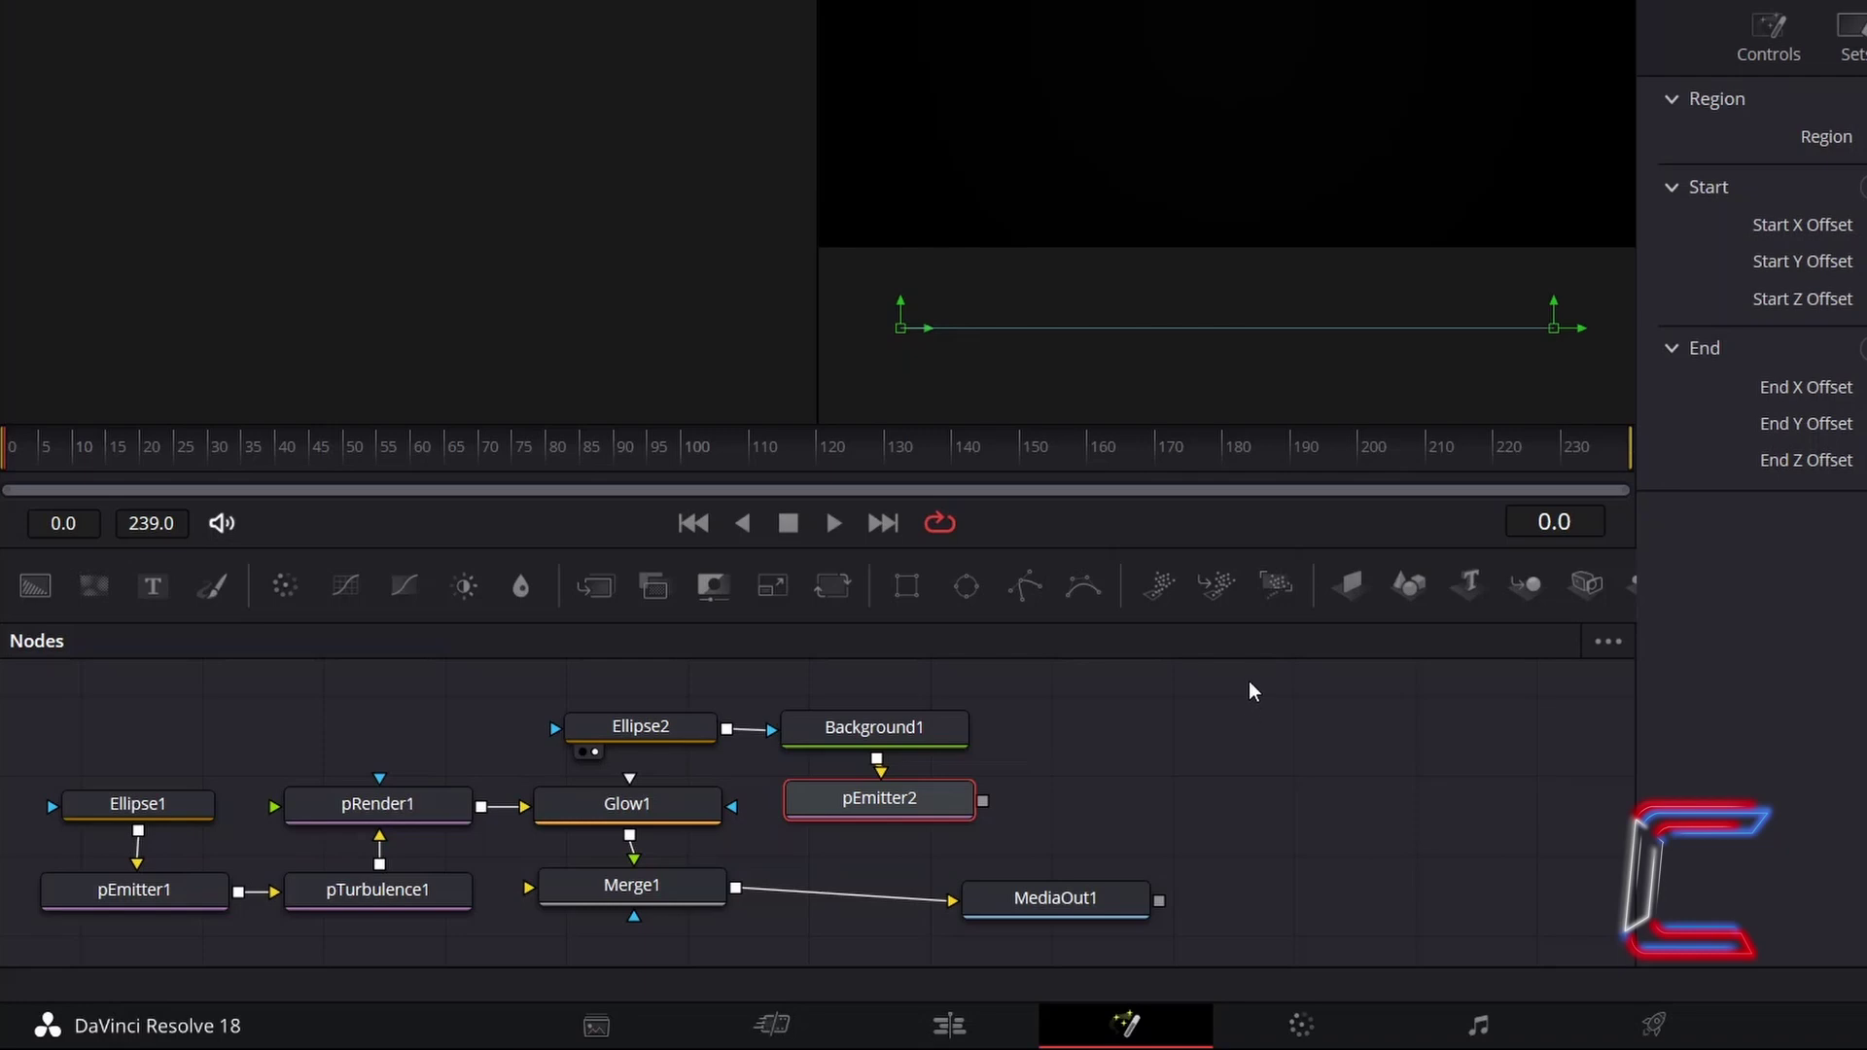
Add a pTurbulence node after pEmitter2.
key(shift+space)
text(pTurbulence)
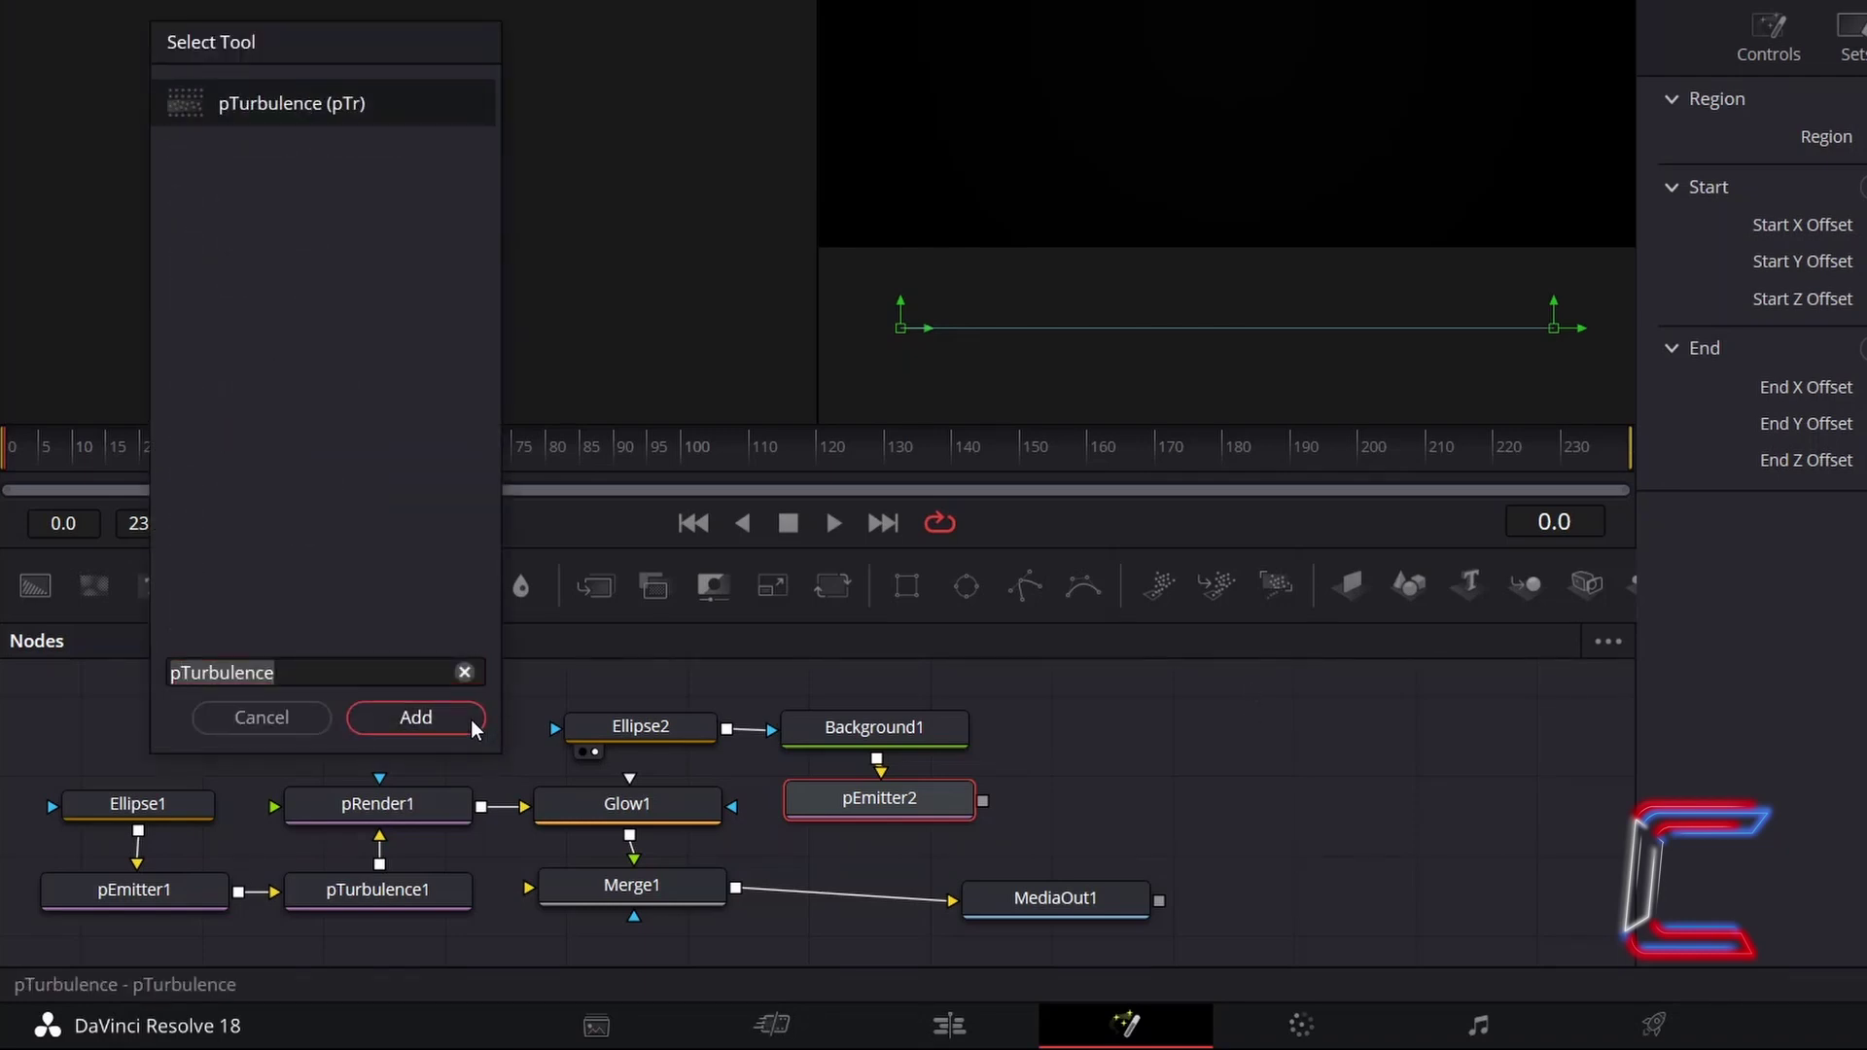
click(471, 721)
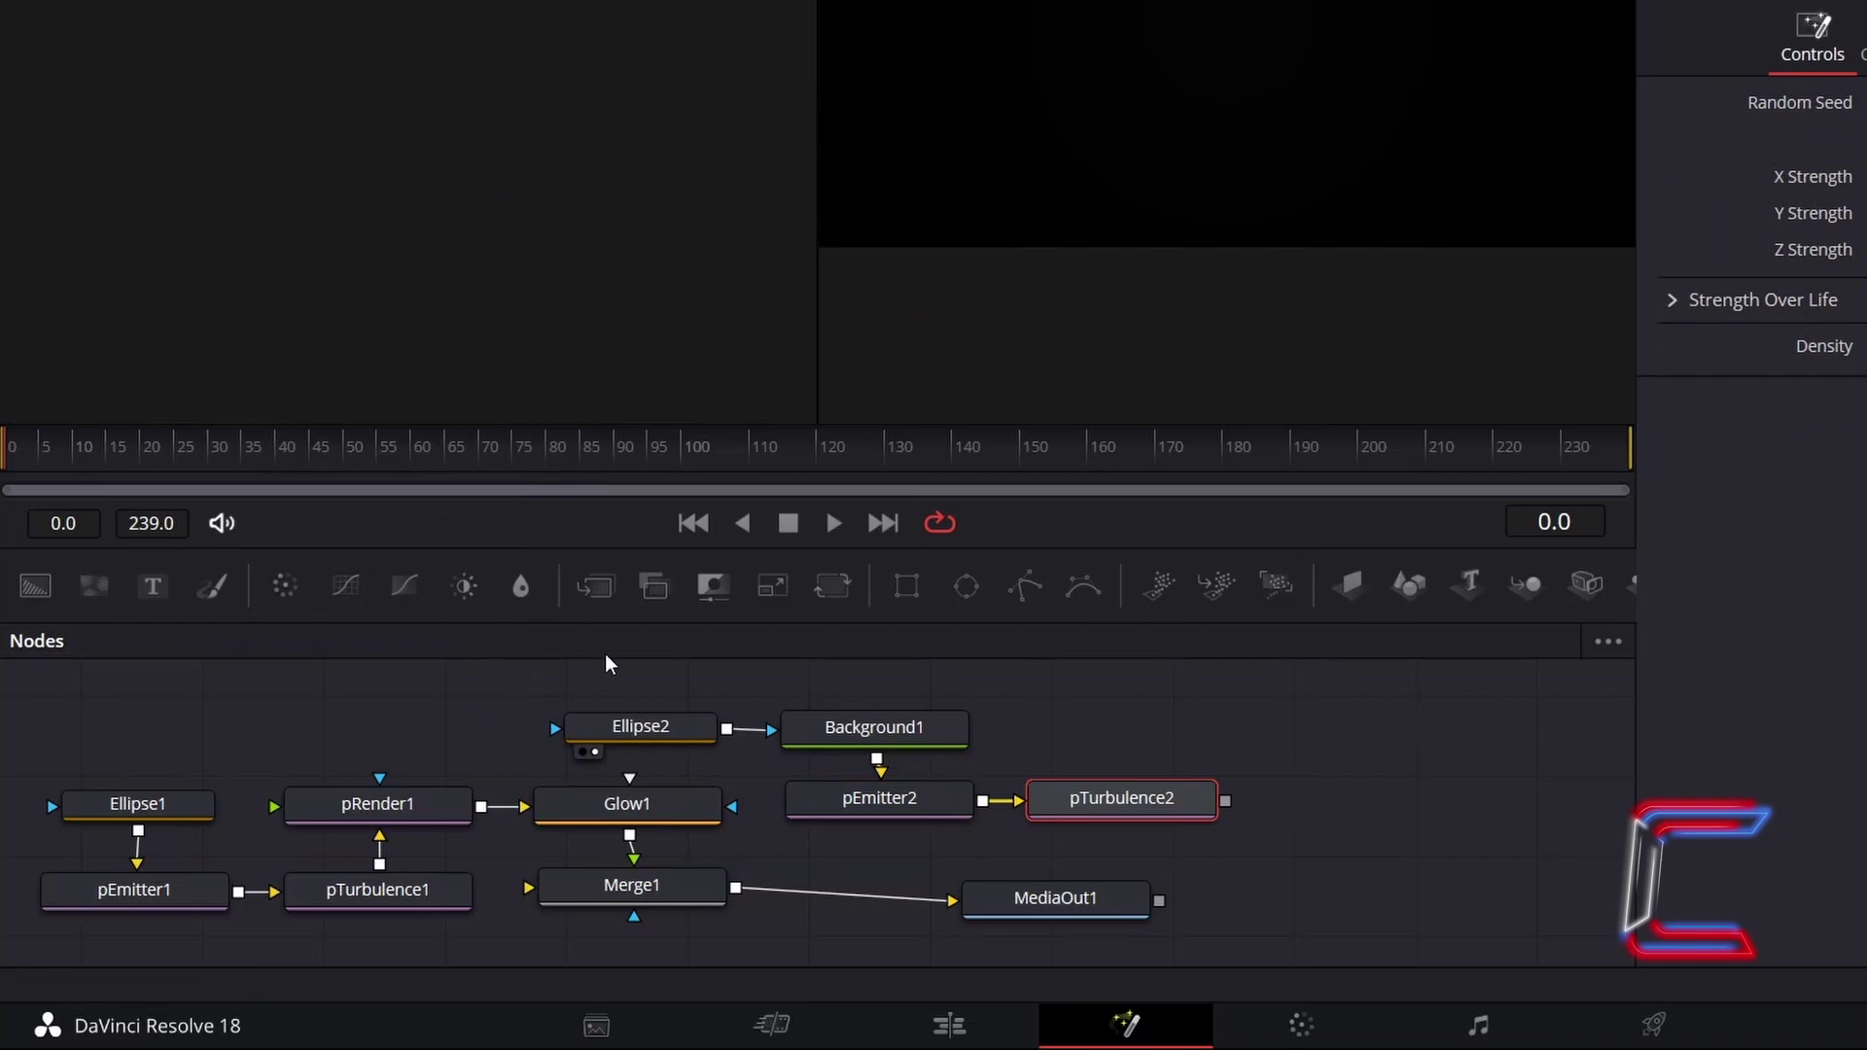
Add a pRender node after pTurbulence2 and connect its output into Merge1.
click(1277, 611)
drag(1381, 800, 1134, 720)
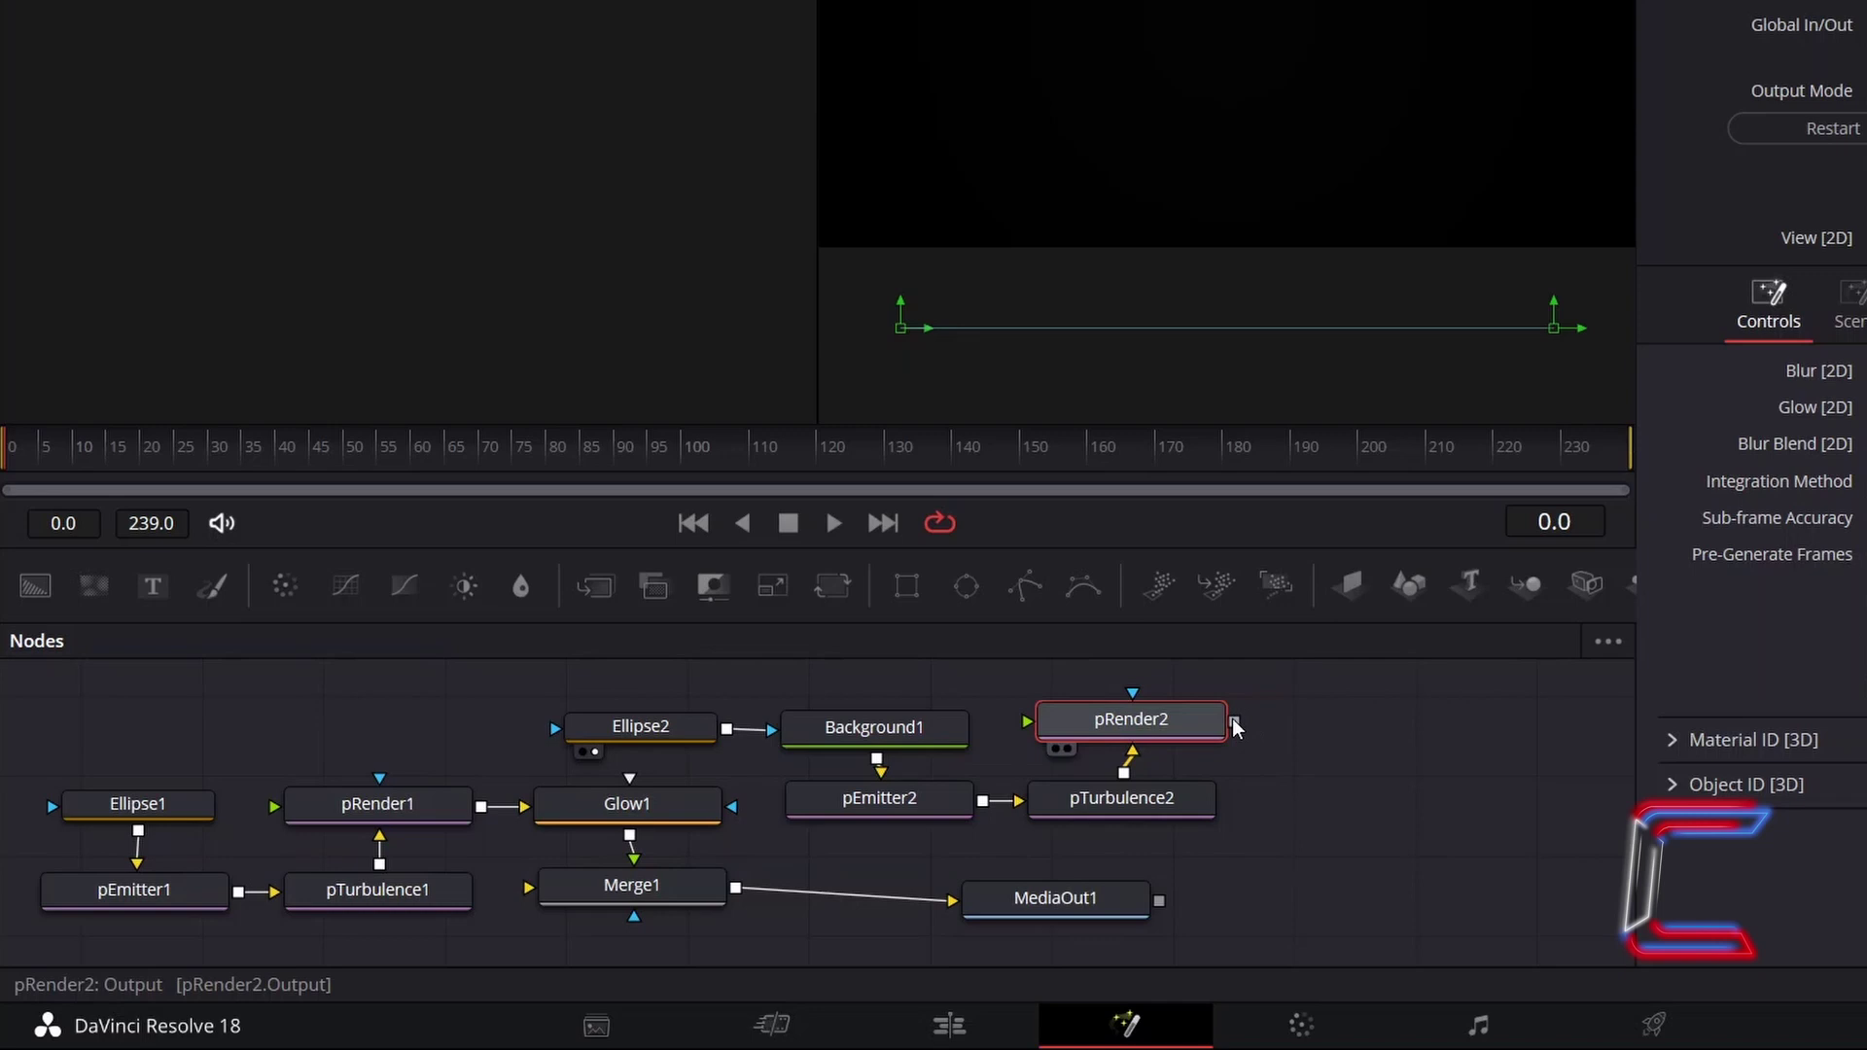
drag(1234, 725, 525, 895)
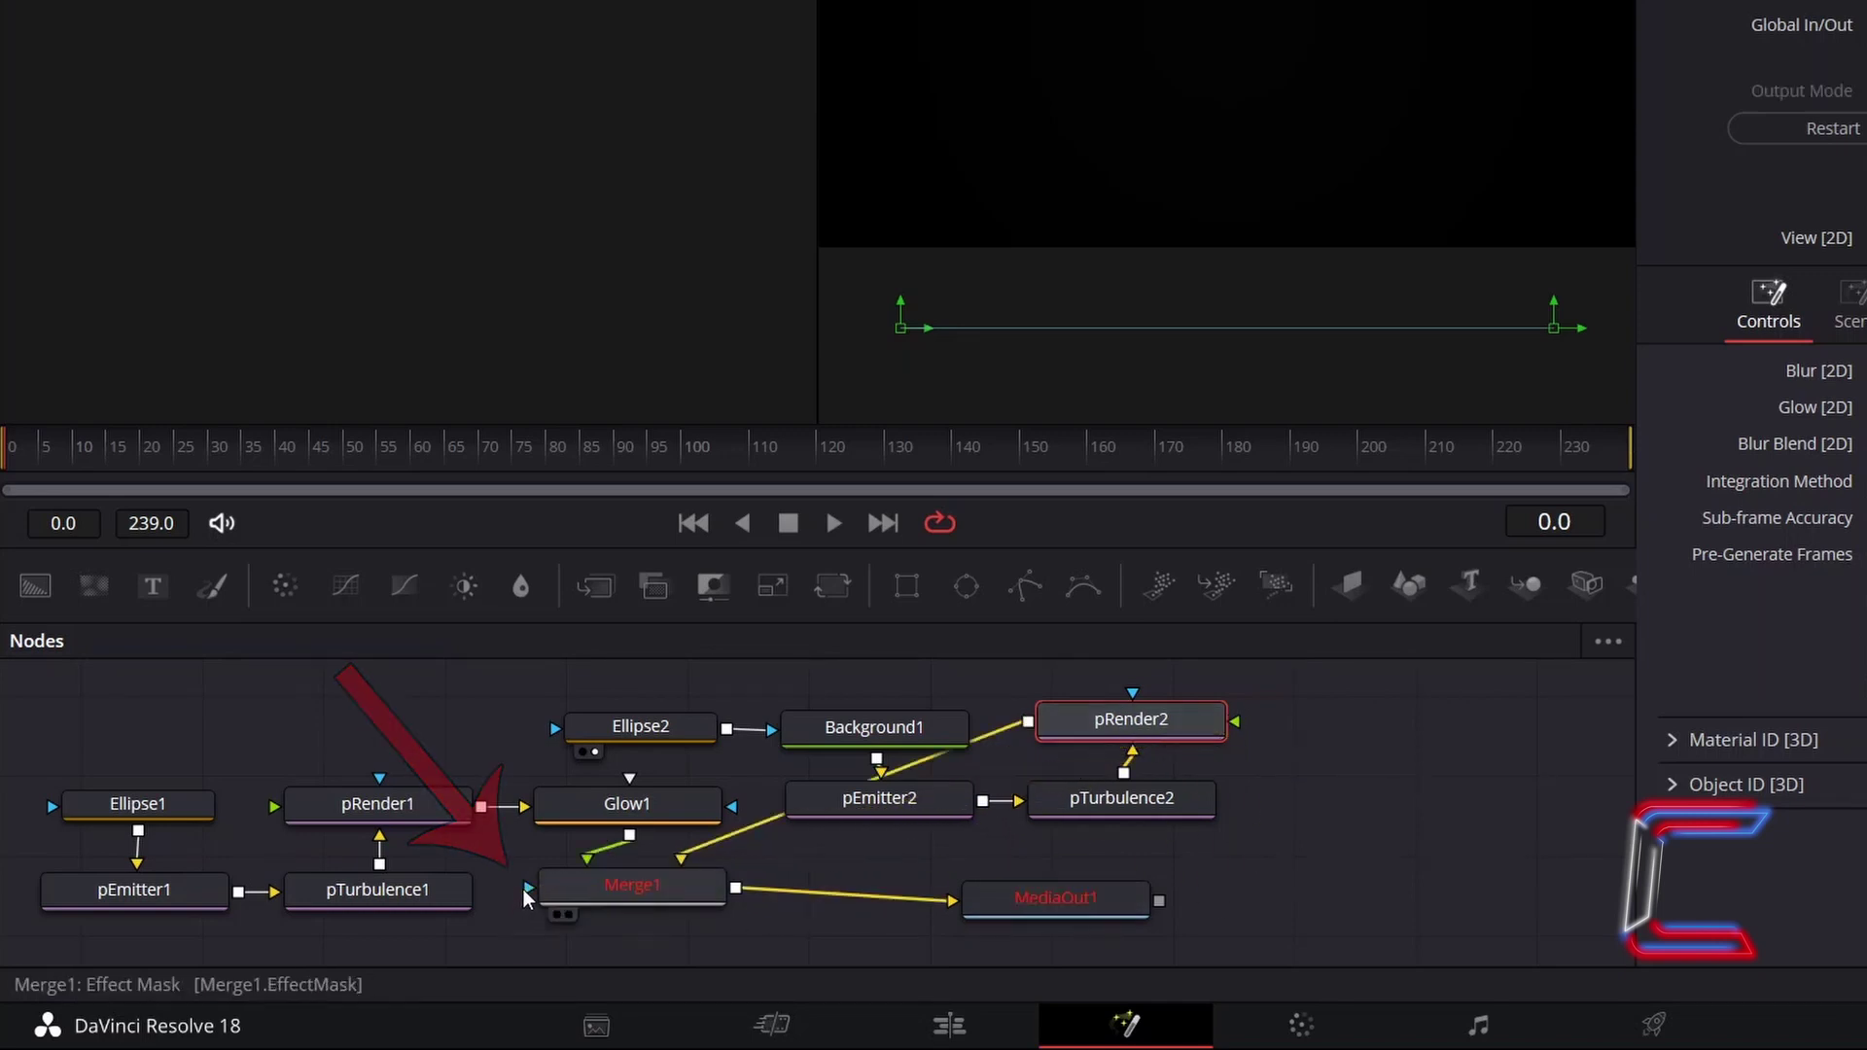